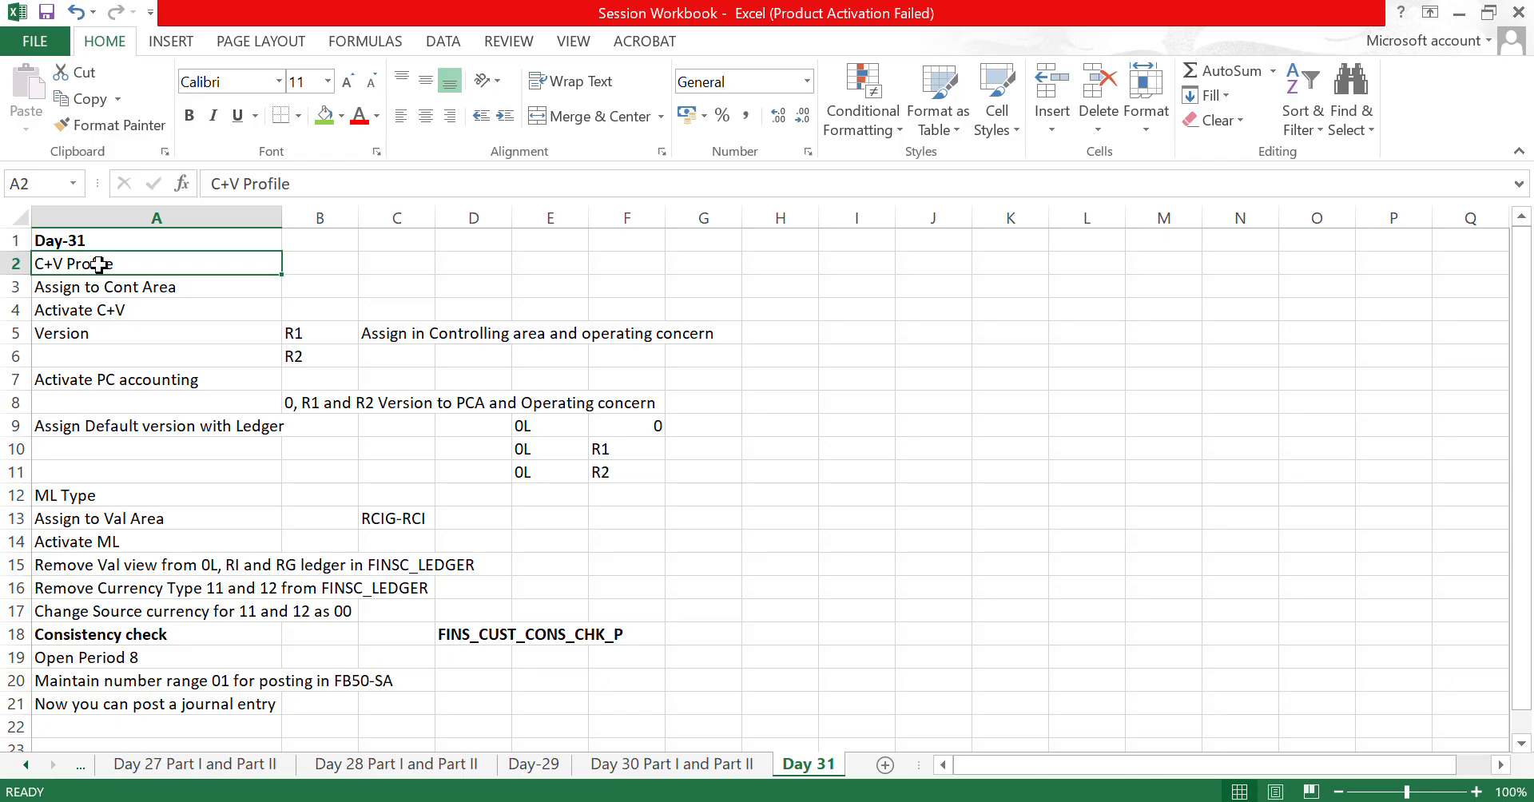
- Bold the ML Type, Activate PC accounting, Version and C+V Profile entries in column A of the Day 31 sheet
left_click(95, 333)
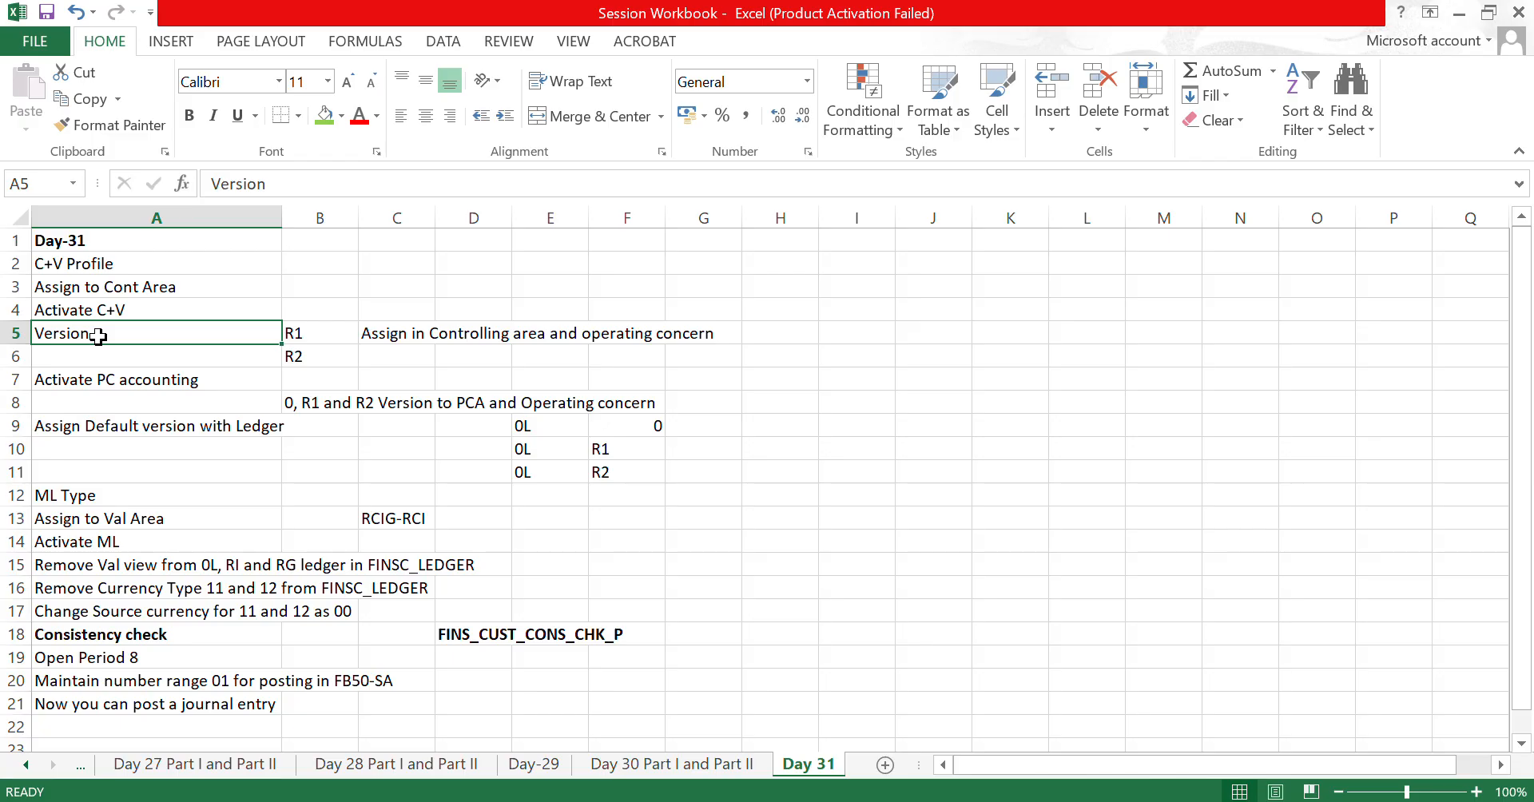
left_click(131, 379)
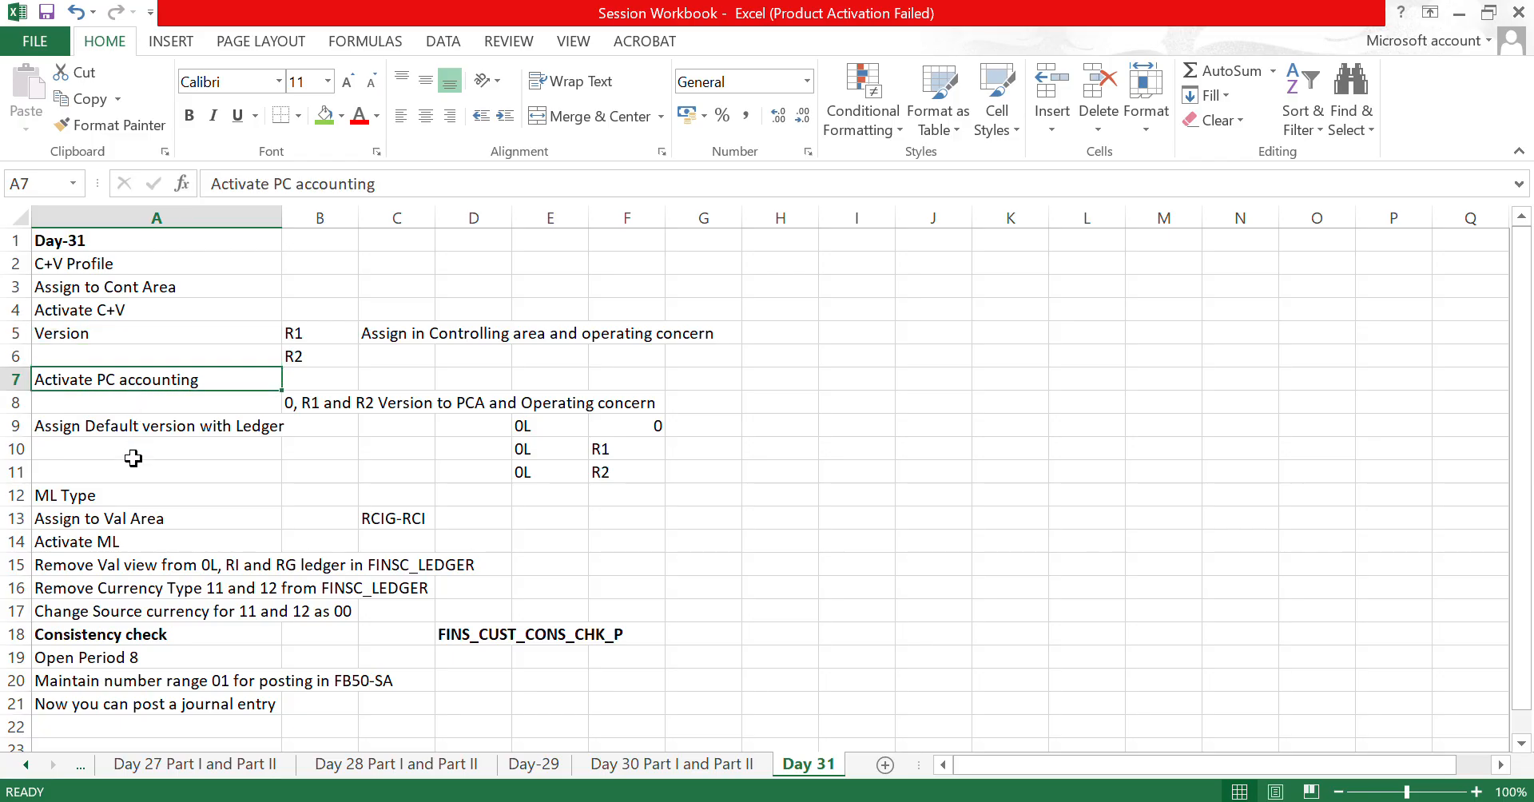
left_click(119, 496)
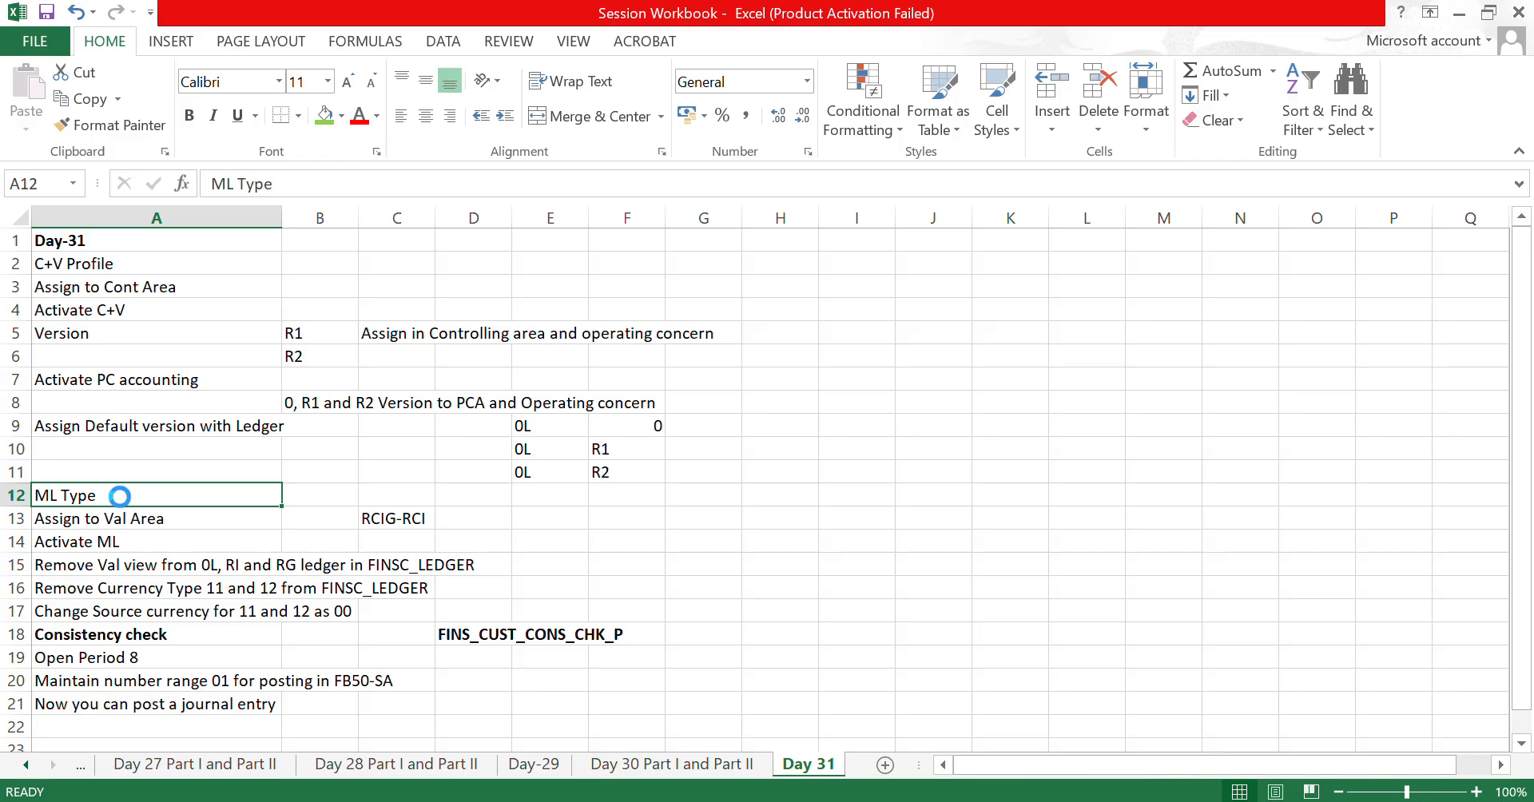
key("ctrl+b")
key("Up")
key("Up")
key("Up")
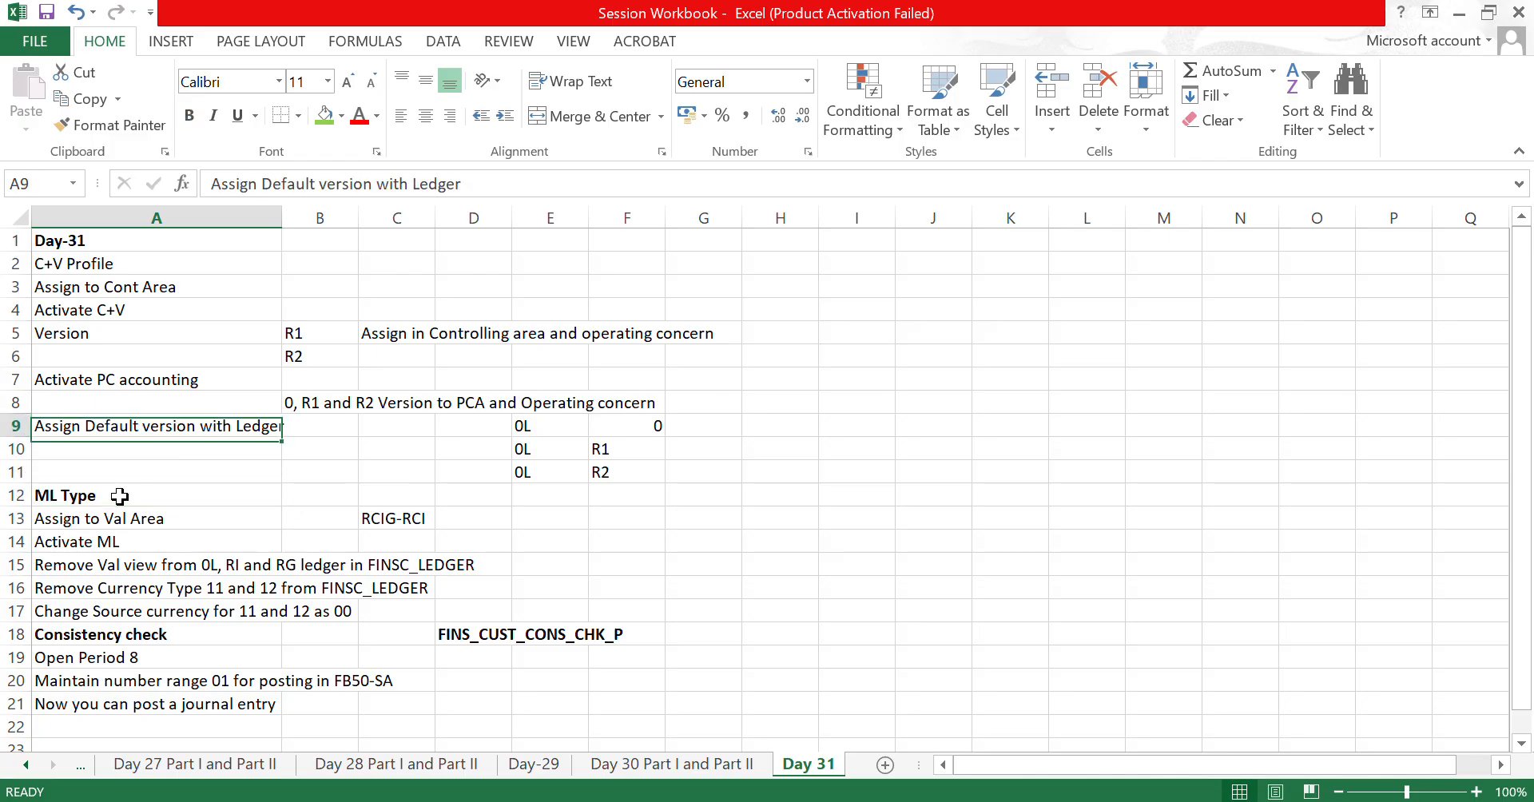
key("Up")
key("Up")
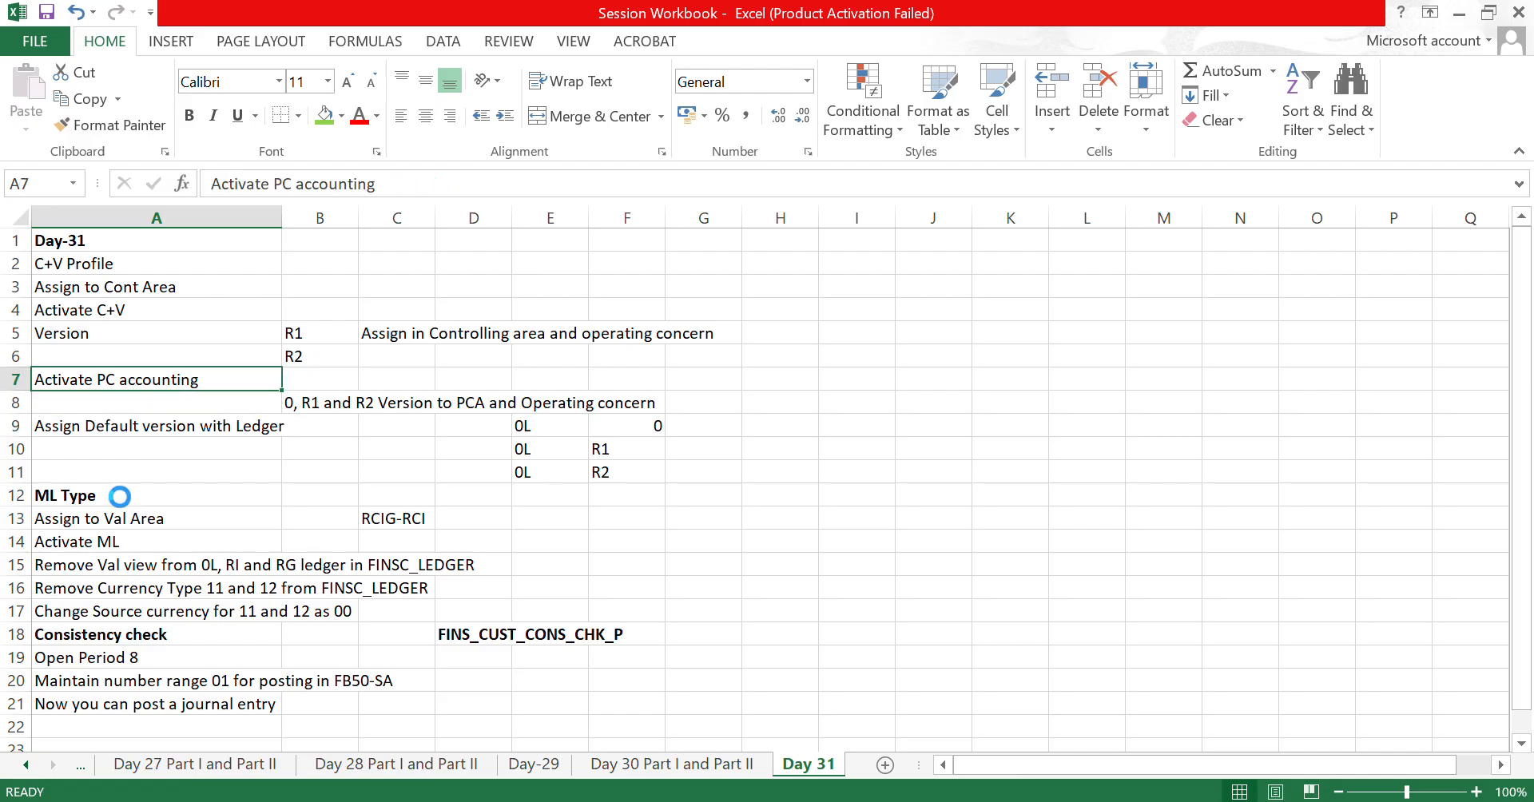
key("ctrl+b")
key("Up")
key("Up")
key("ctrl+b")
key("Up")
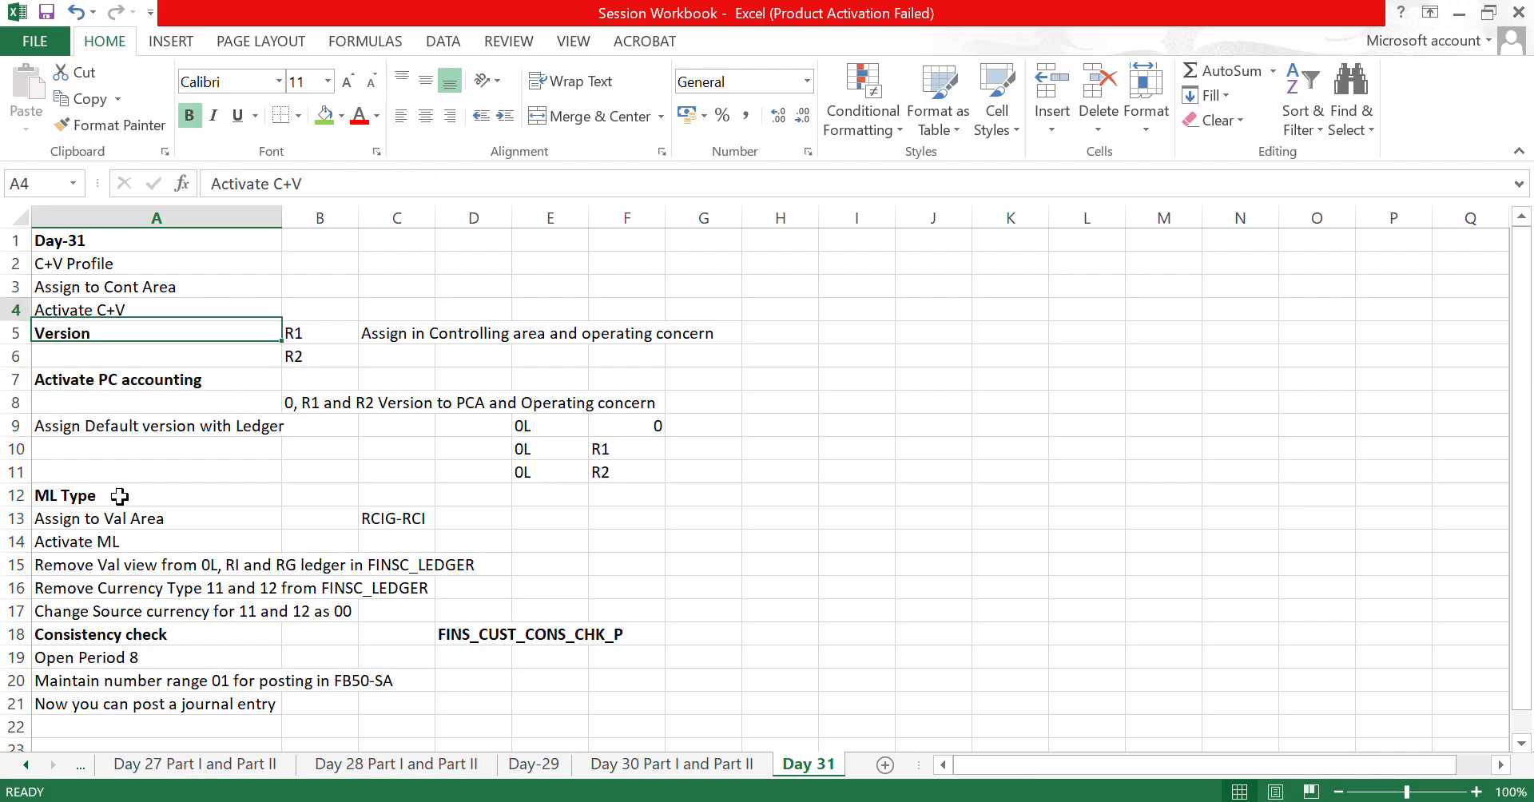
key("Up")
key("Up")
key("ctrl+b")
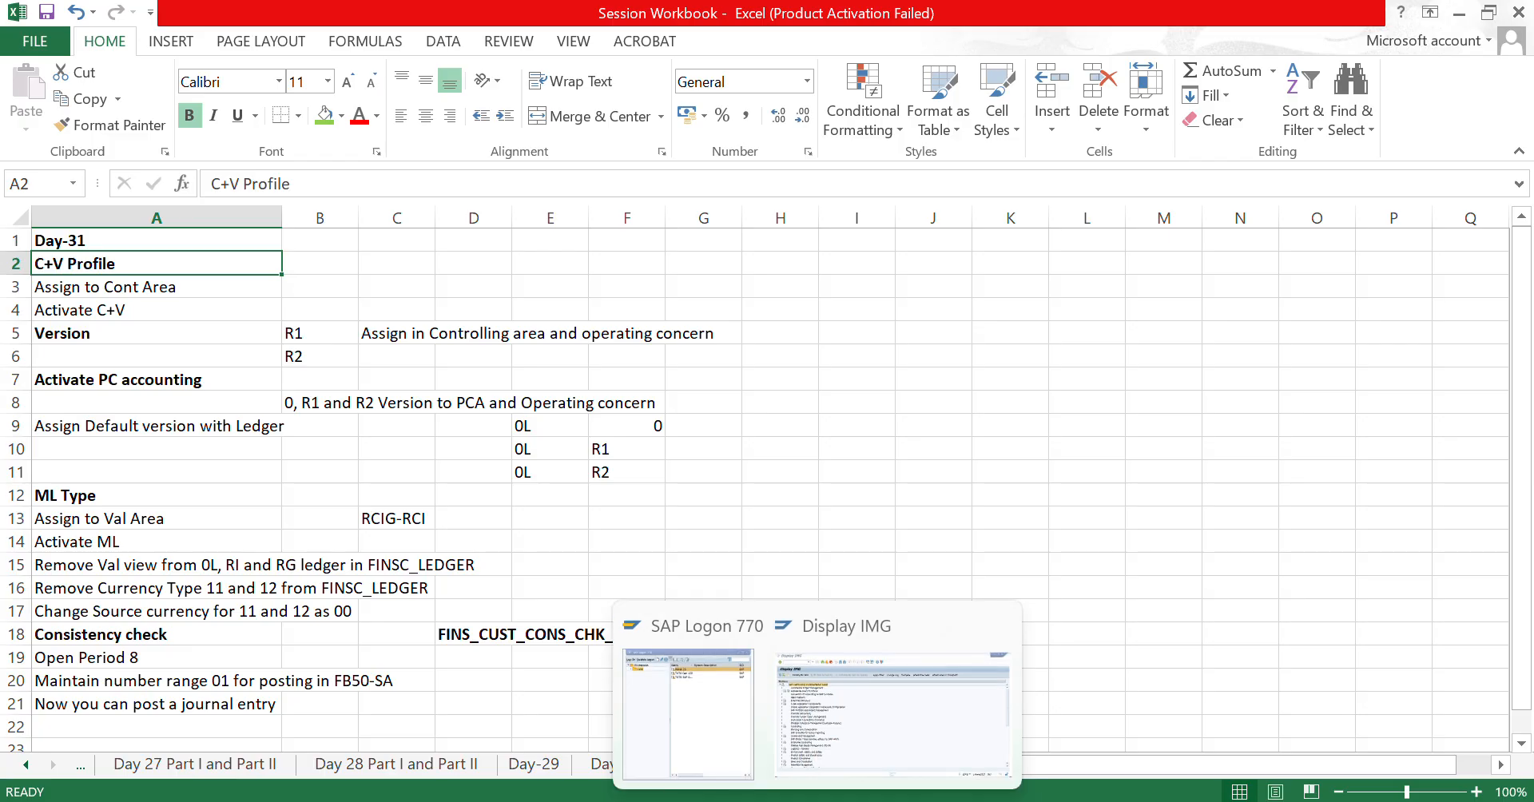
- Switch to the SAP Display IMG window and expand Financial Accounting, Financial Accounting Global Settings and Ledgers
left_click(851, 712)
left_click(135, 339)
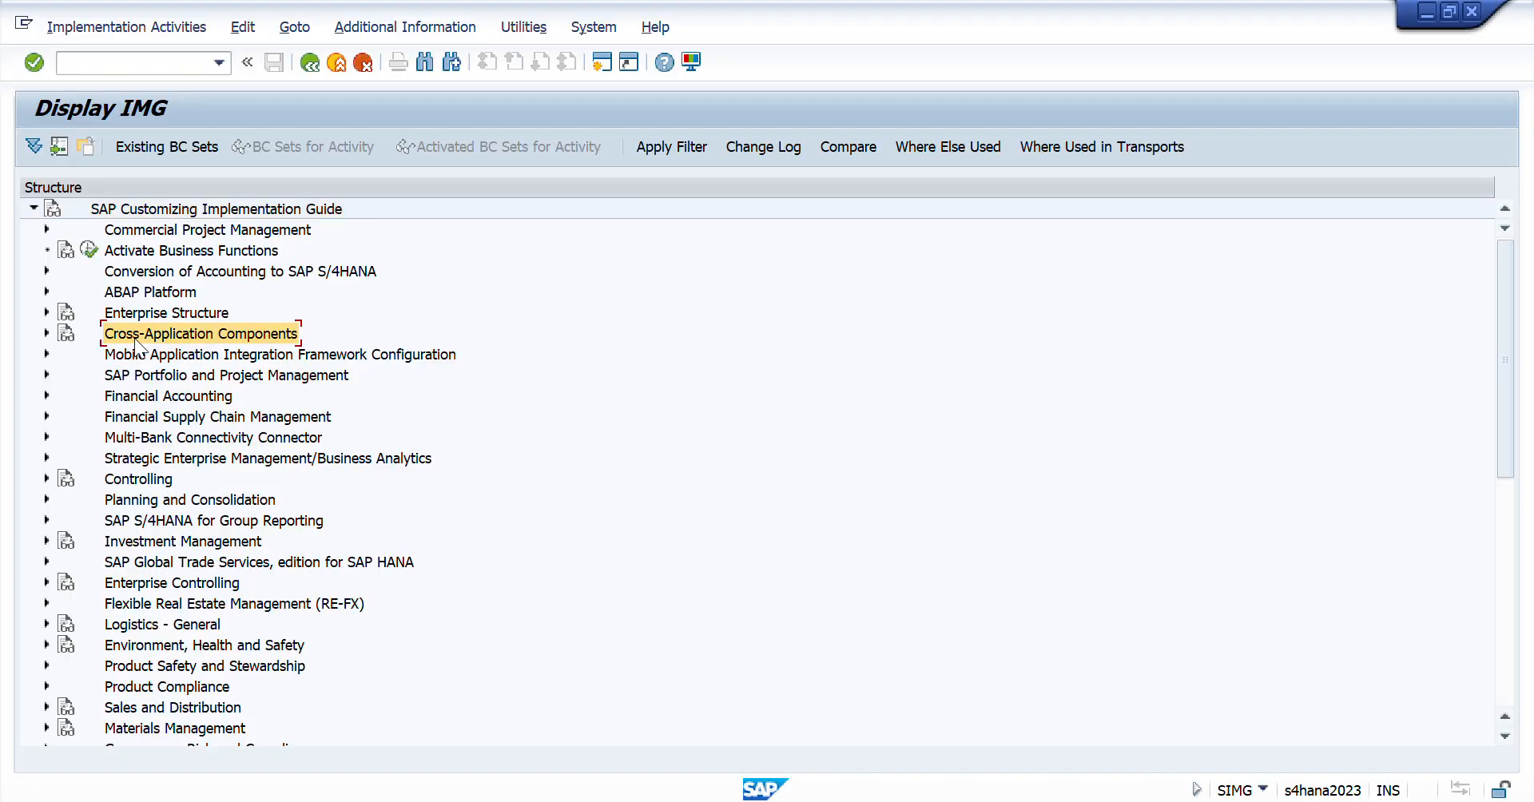
key("Down")
key("Down")
key("Down")
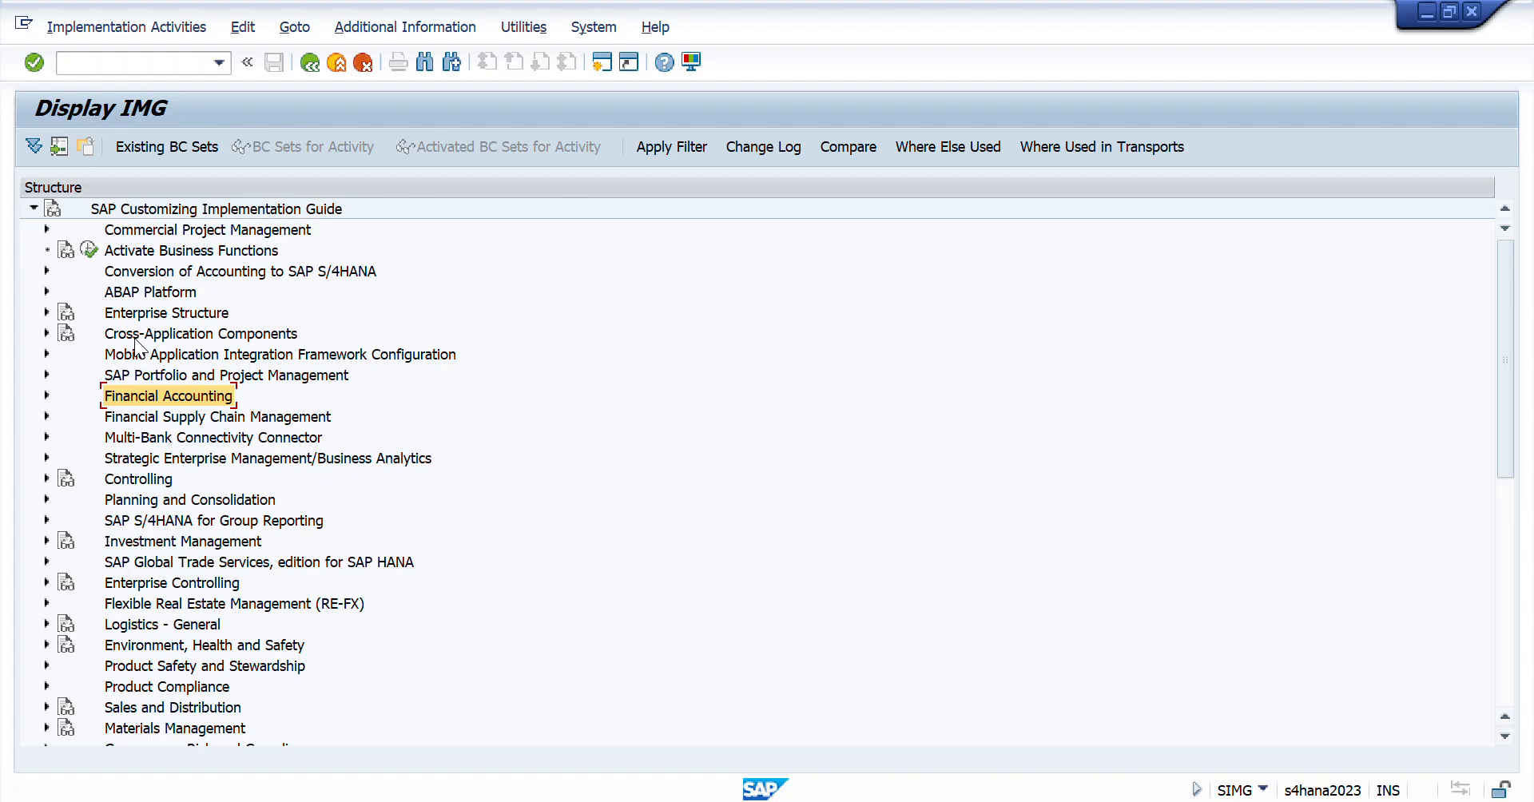
key("Right")
key("Down")
key("Down")
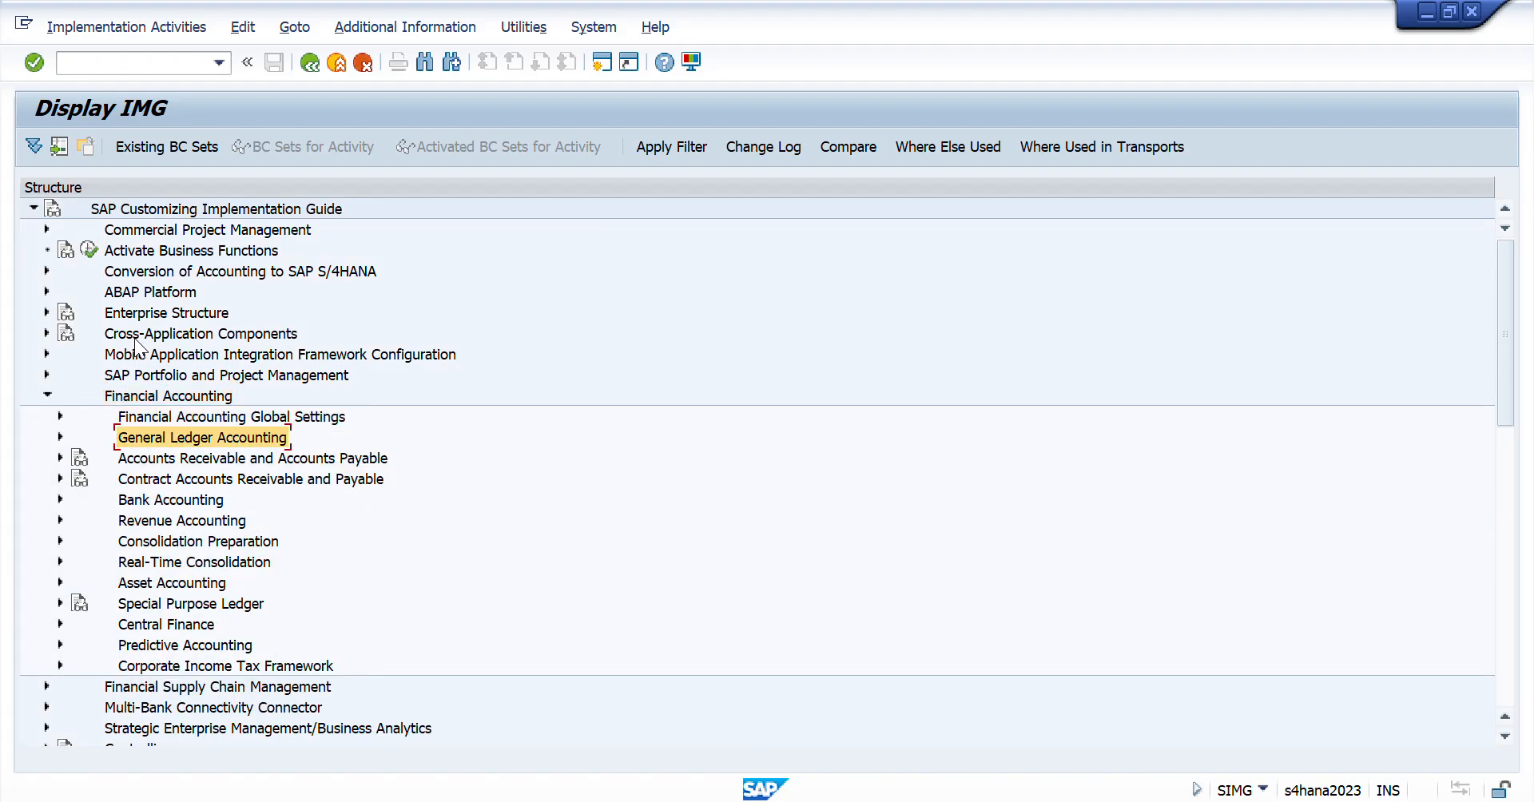
key("Up")
key("Right")
key("Down")
key("Down")
key("Right")
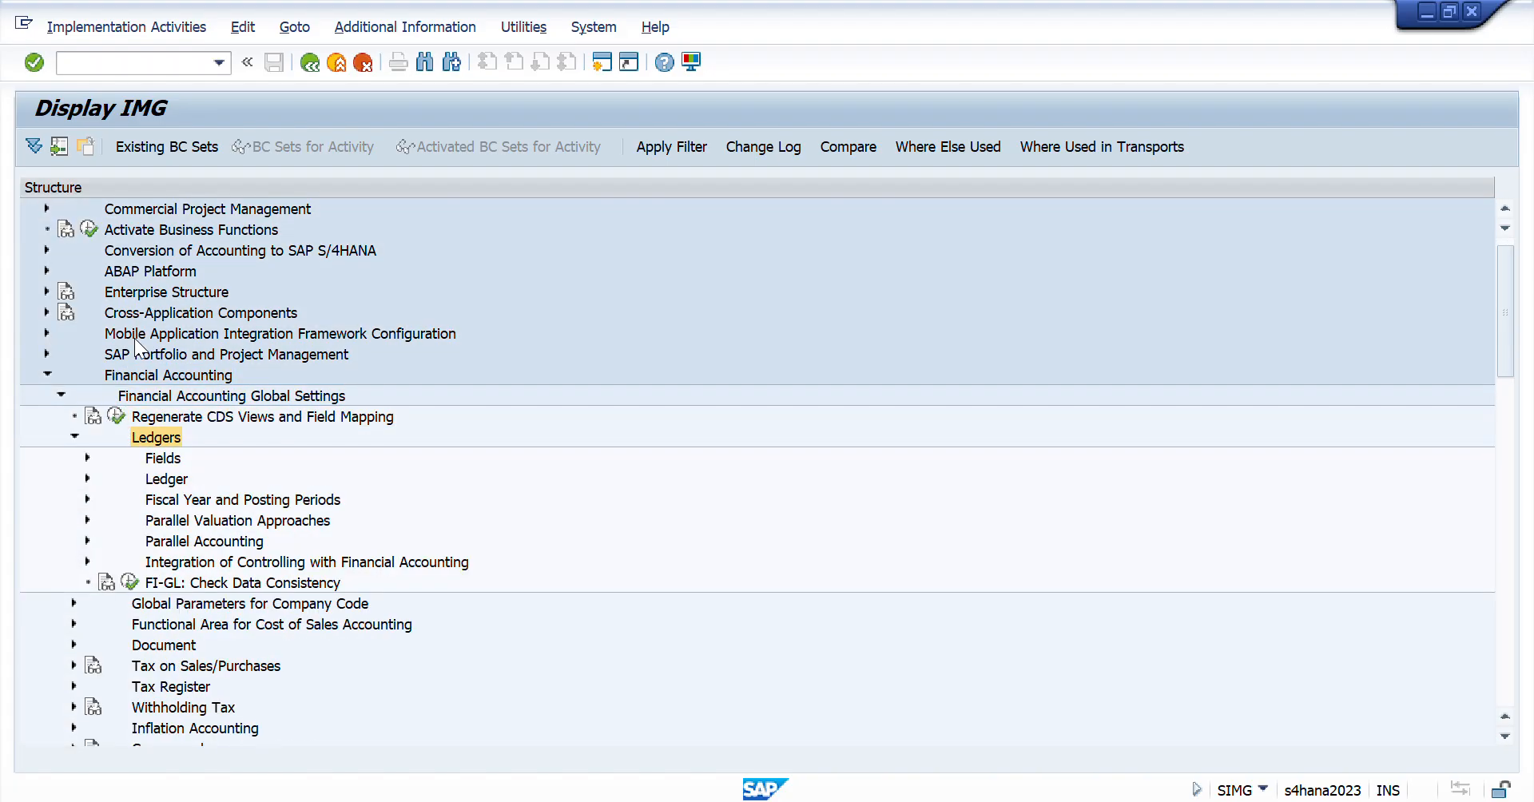
- Expand Parallel Valuation Approaches and its Basic Settings, and open the Maintain Currency and Valuation Profile activity
key("Down")
key("Down")
key("Down")
key("Down")
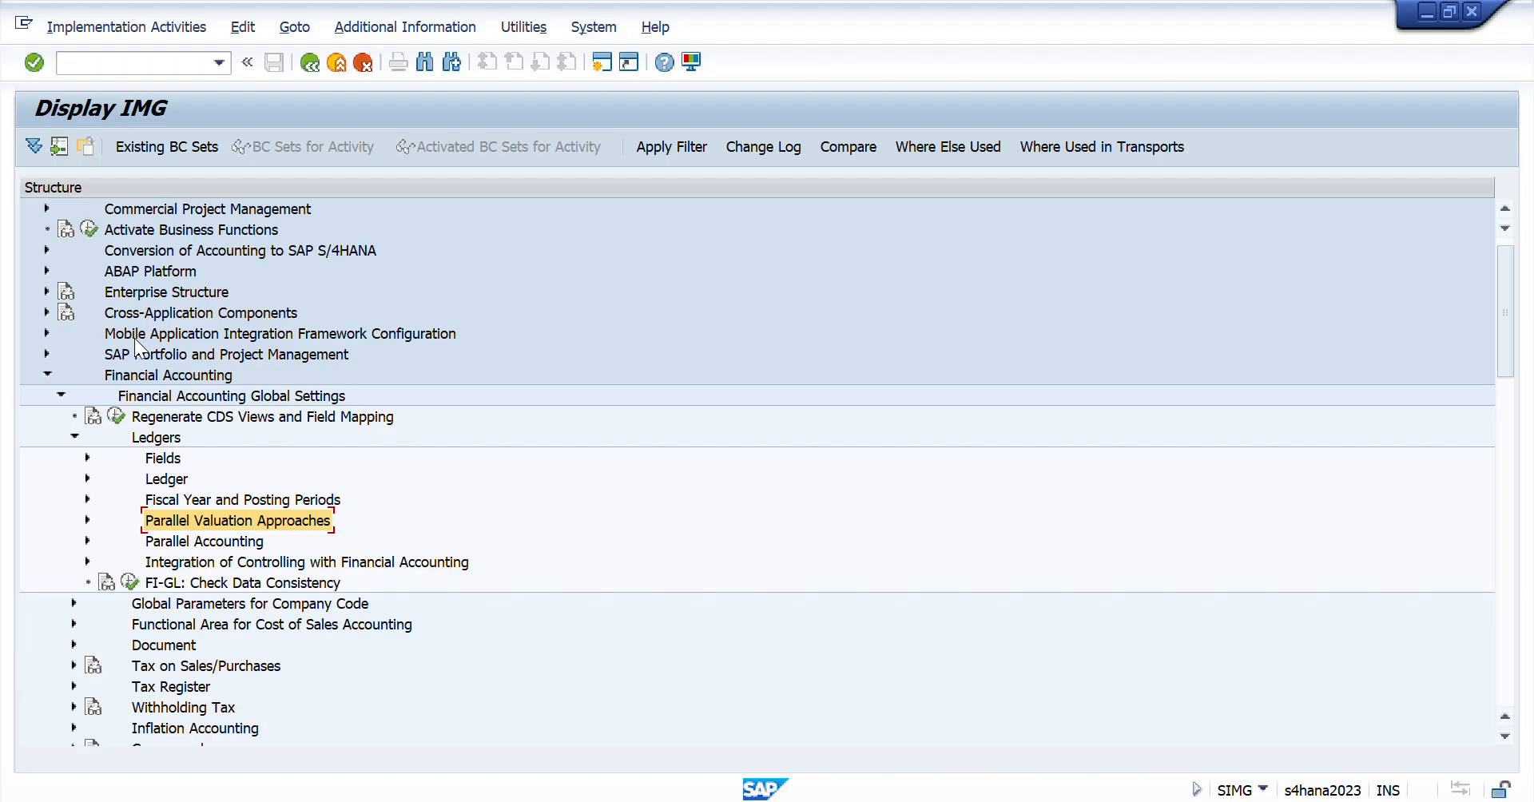
key("Right")
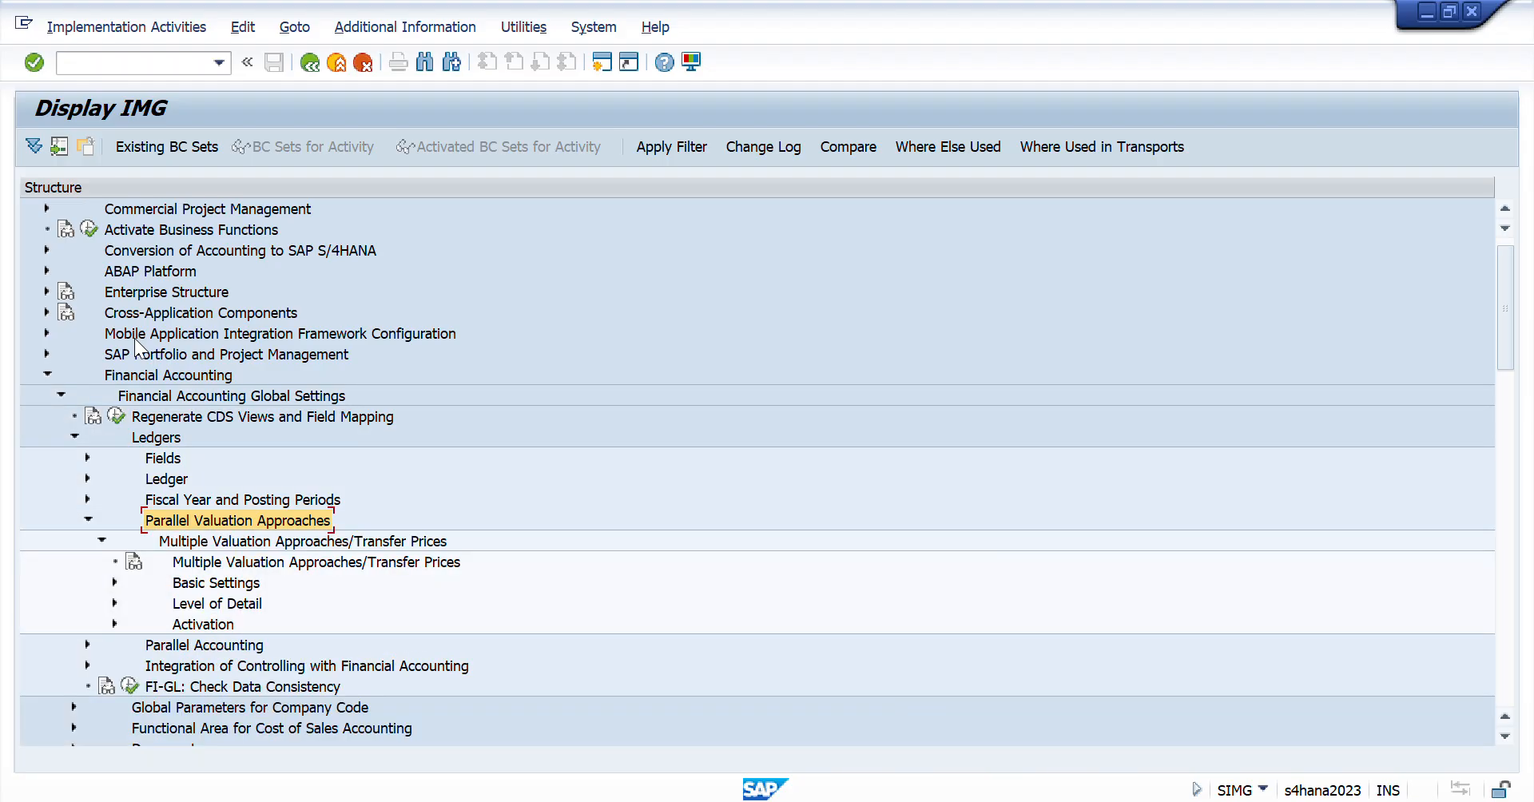
key("Down")
key("Down")
key("Down")
key("Right")
key("Down")
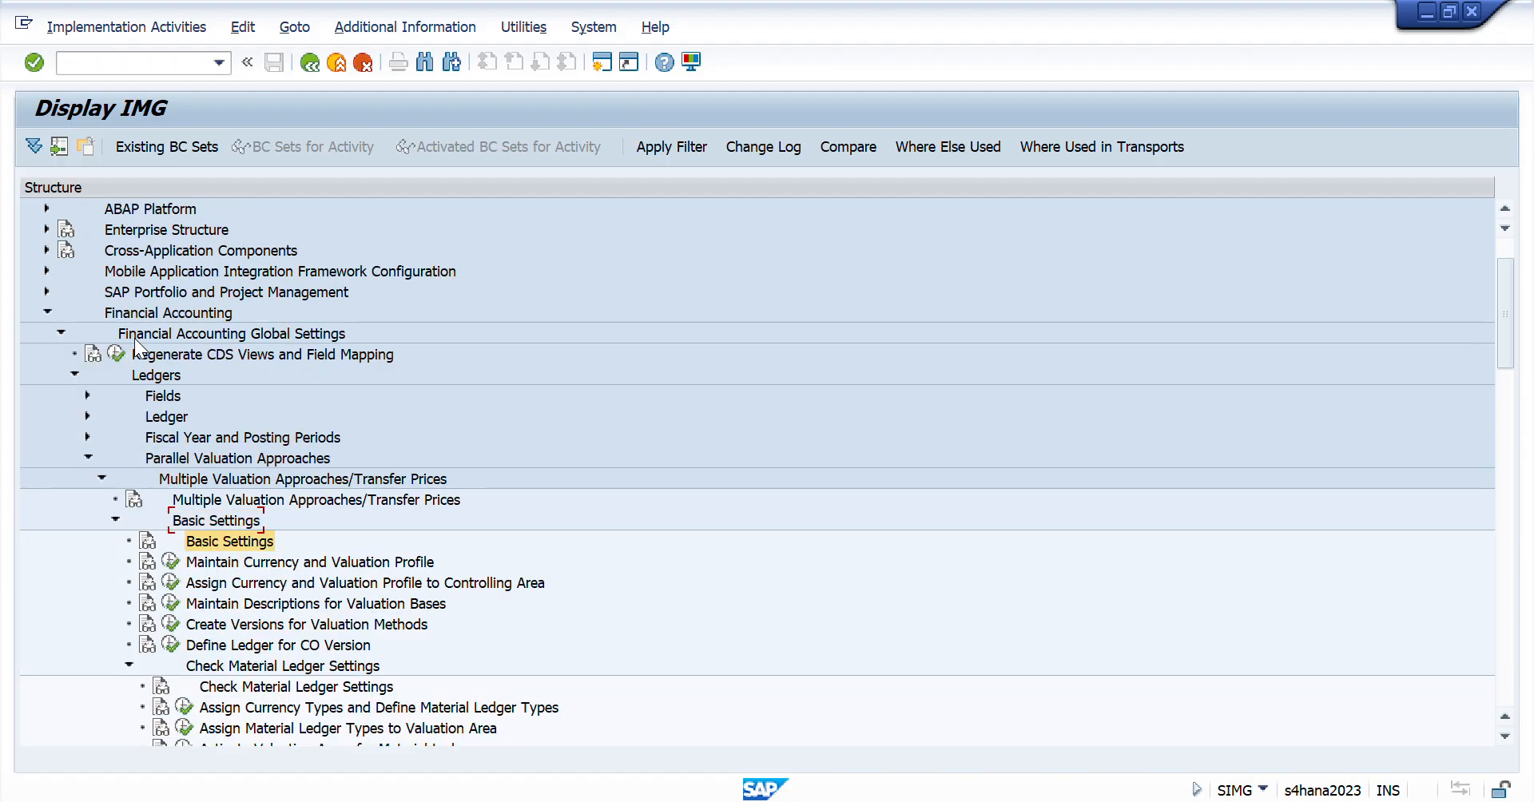
key("Down")
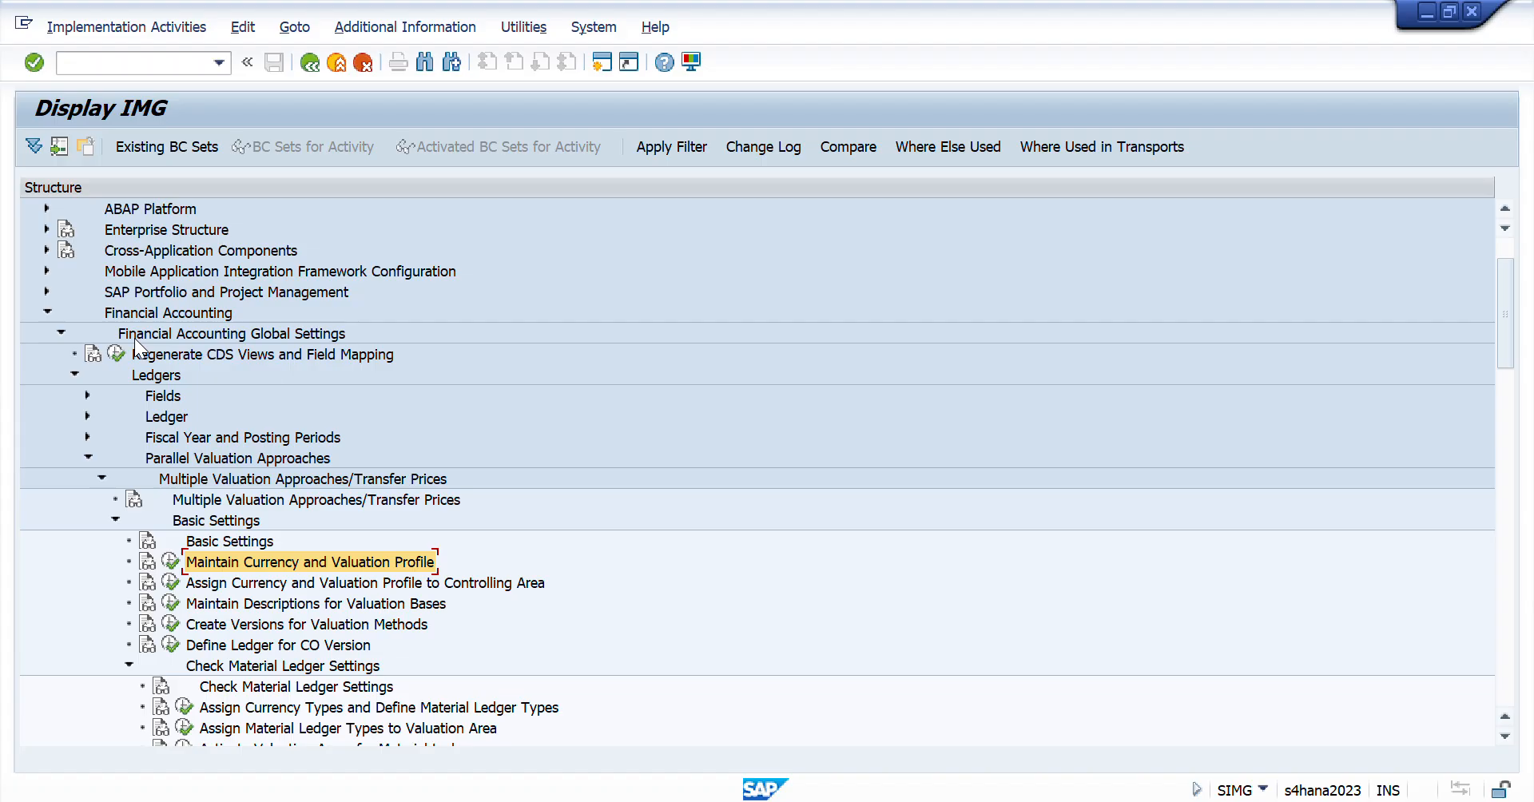
key("Return")
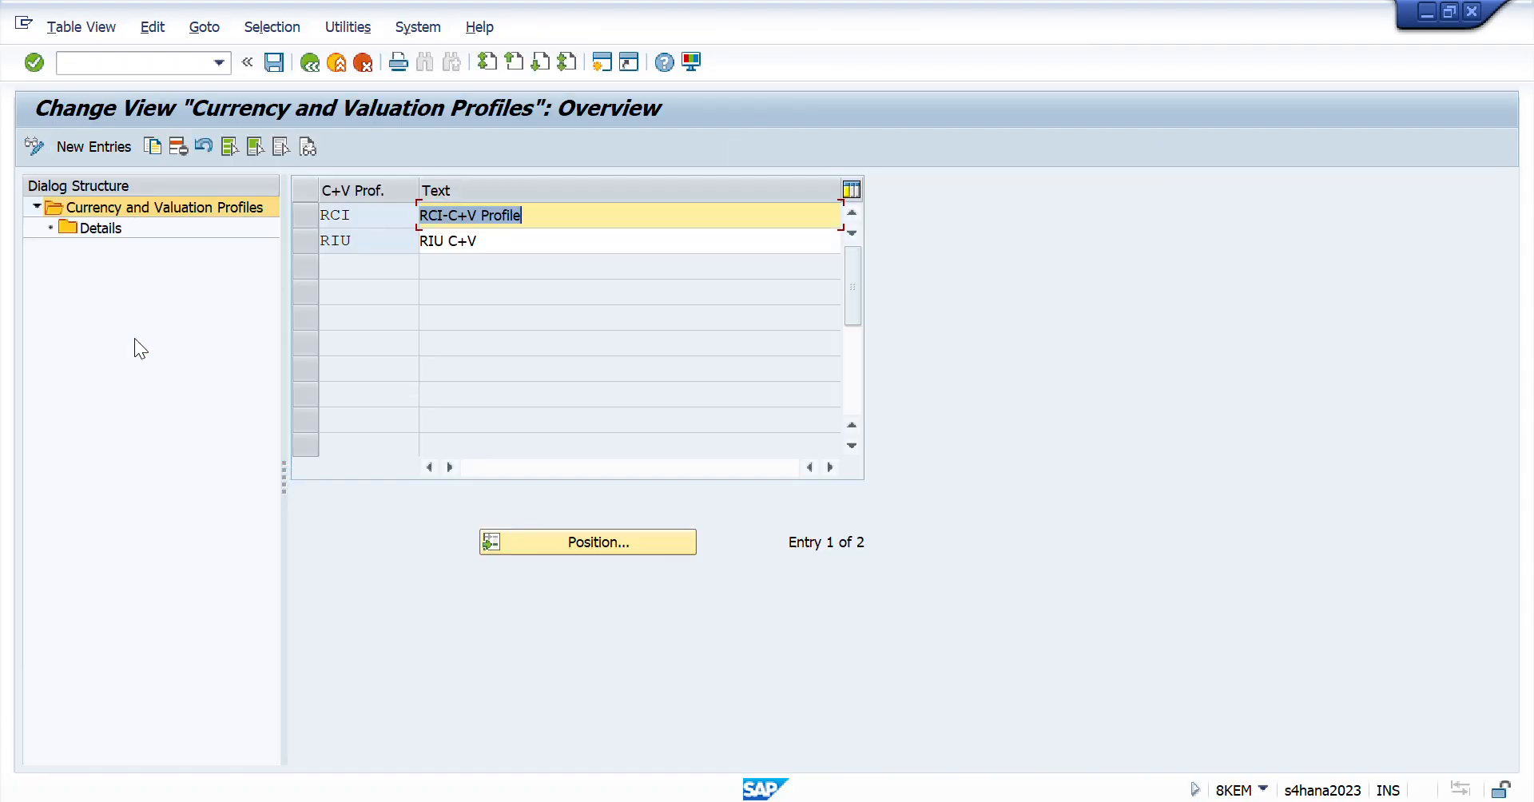
- Review the currency types and valuation views in the details of profile RCI, and return to the implementation guide
left_click(305, 212)
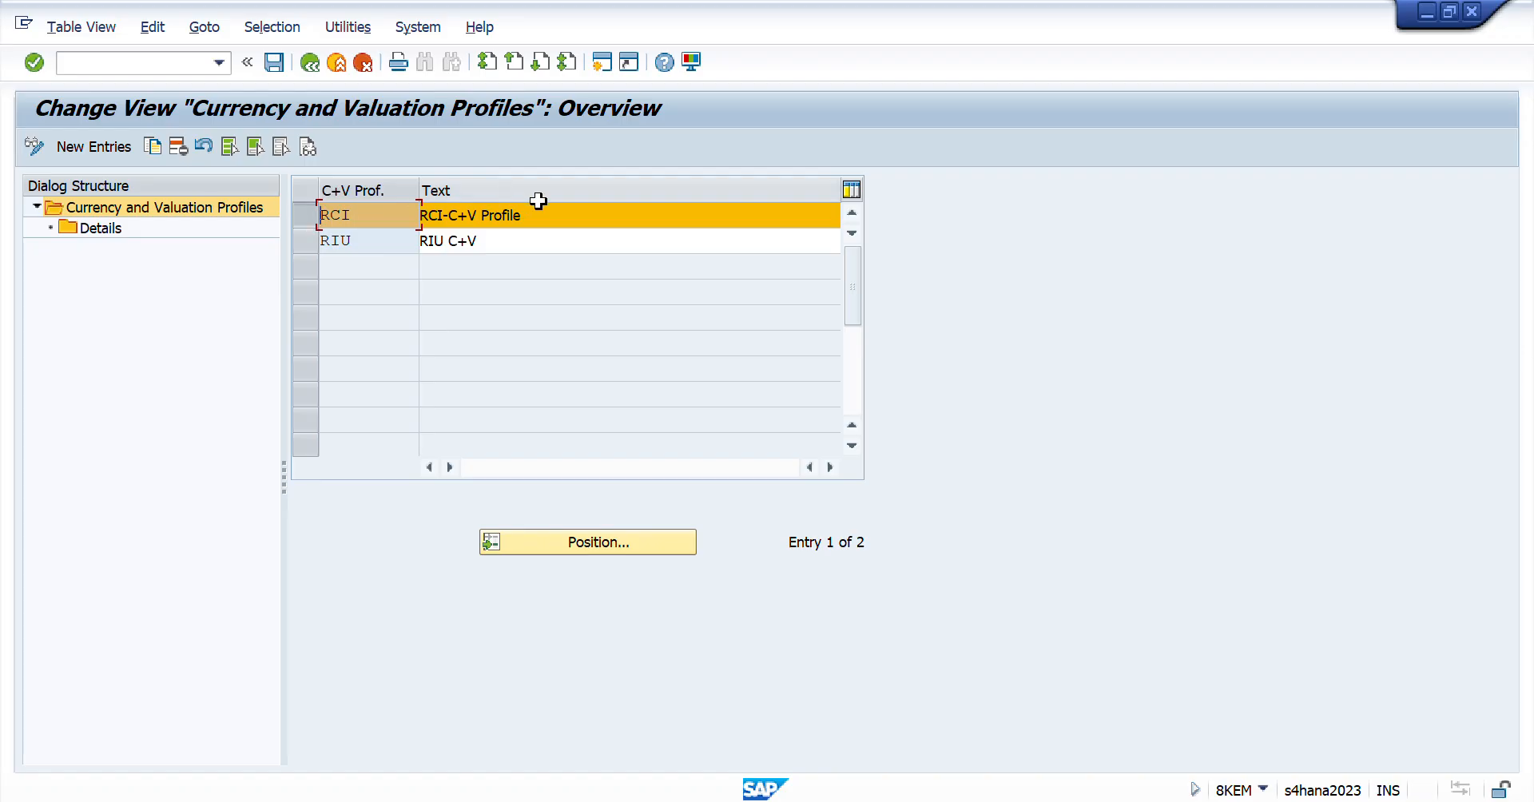
left_click_drag(540, 214, 368, 214)
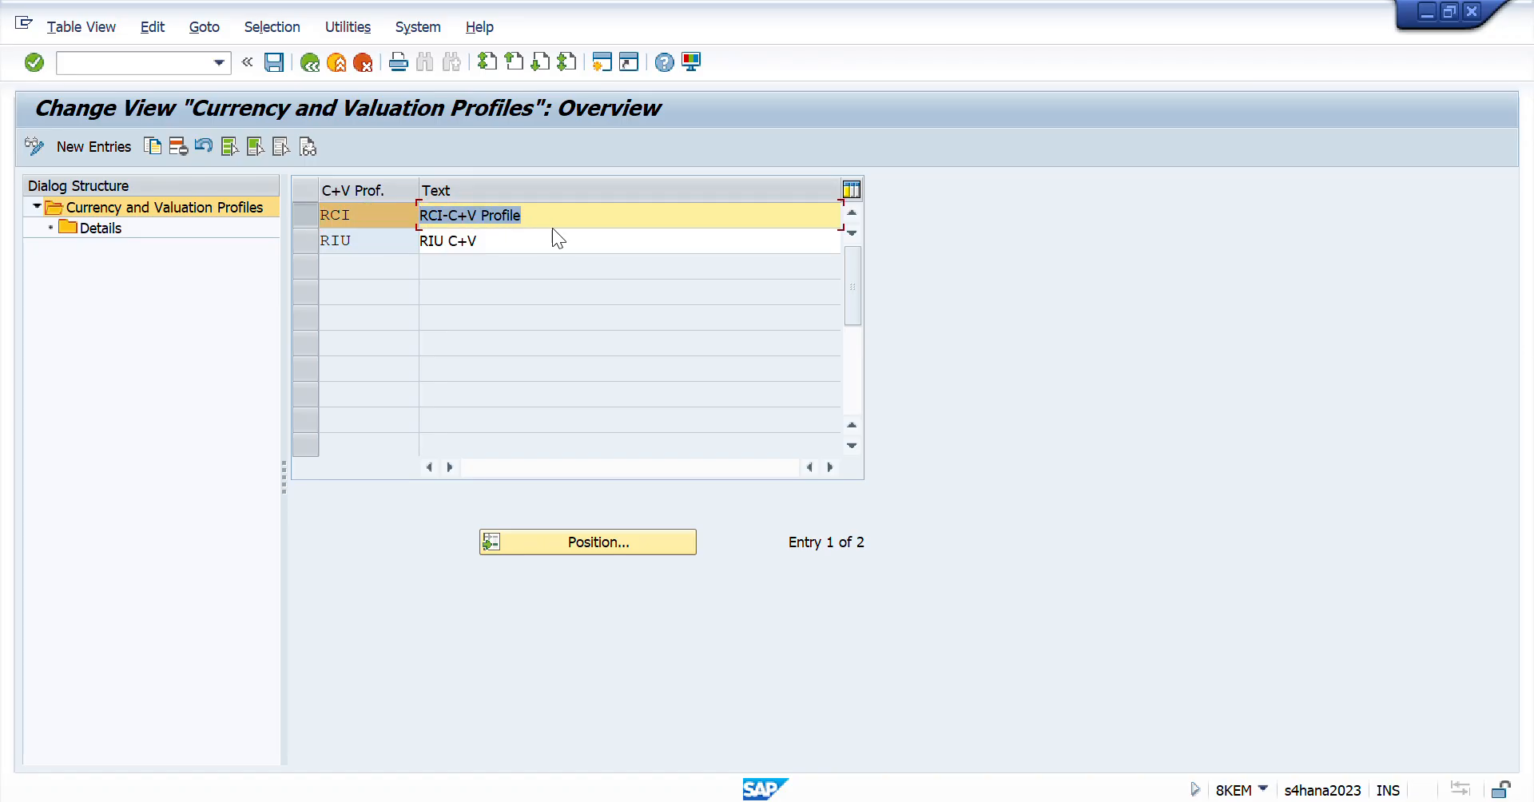
left_click(92, 229)
double_click(91, 227)
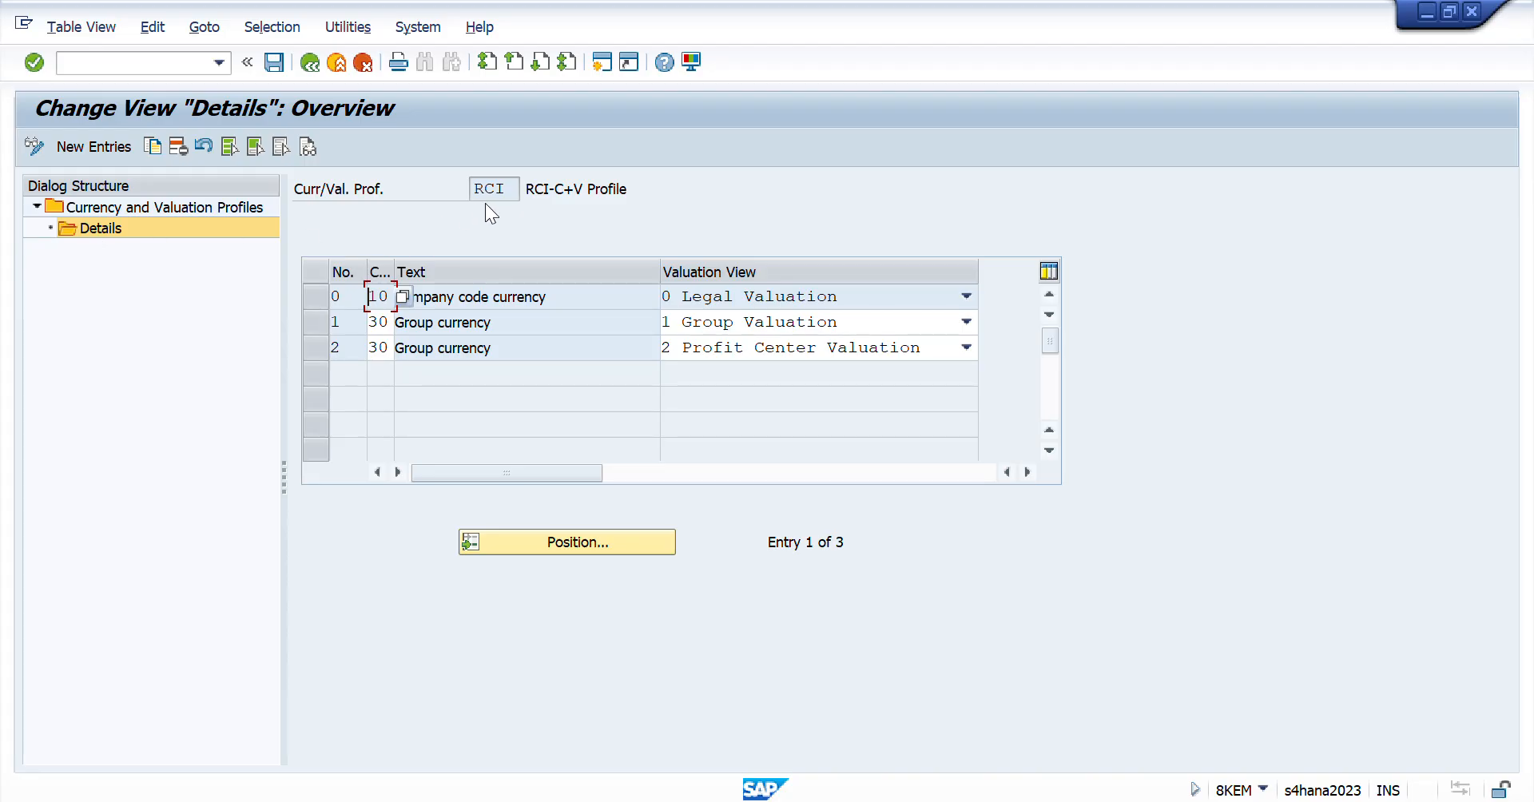
left_click_drag(503, 188, 420, 175)
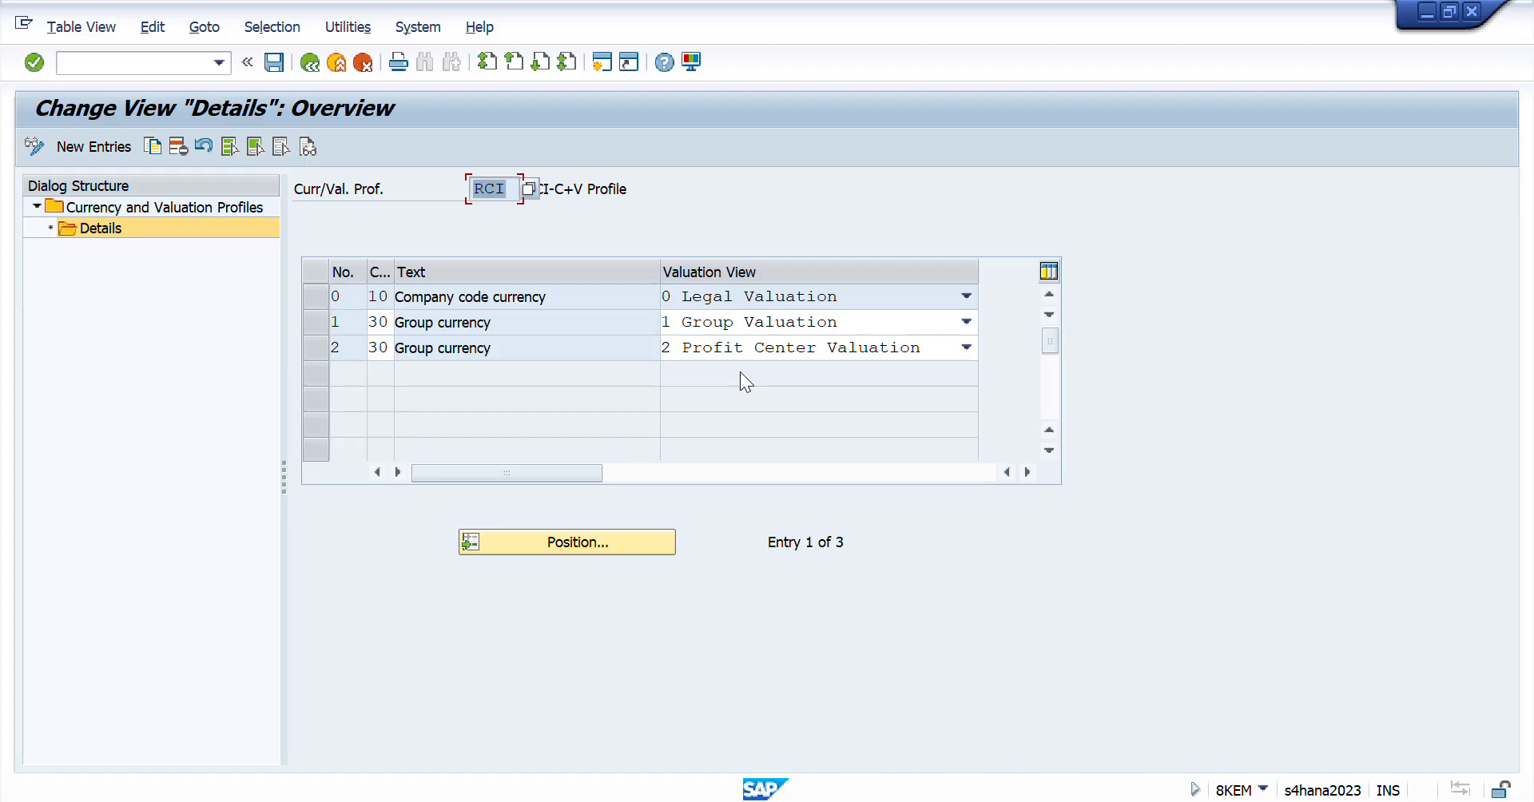
left_click_drag(395, 298, 576, 294)
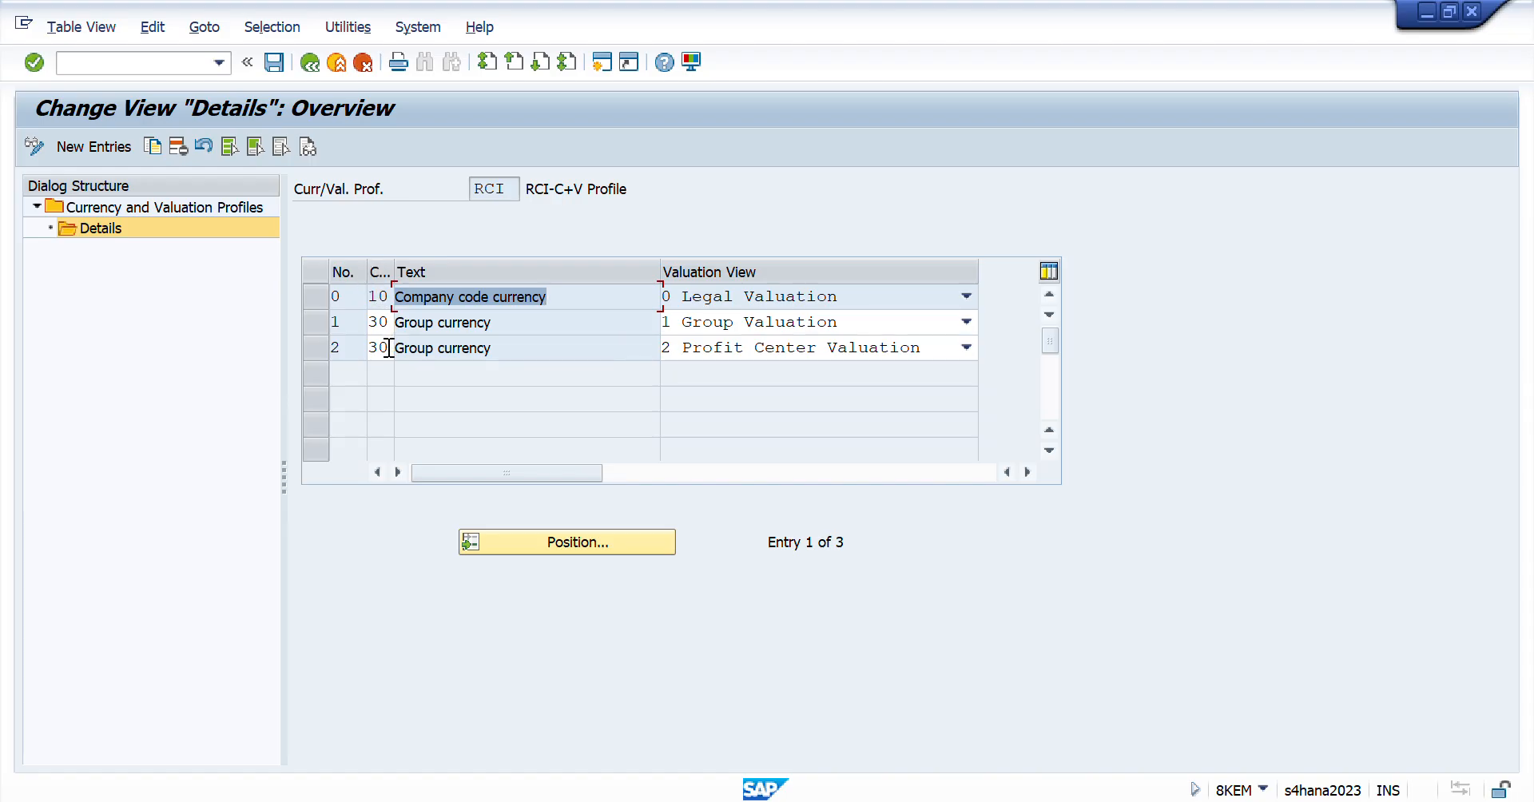
left_click(310, 64)
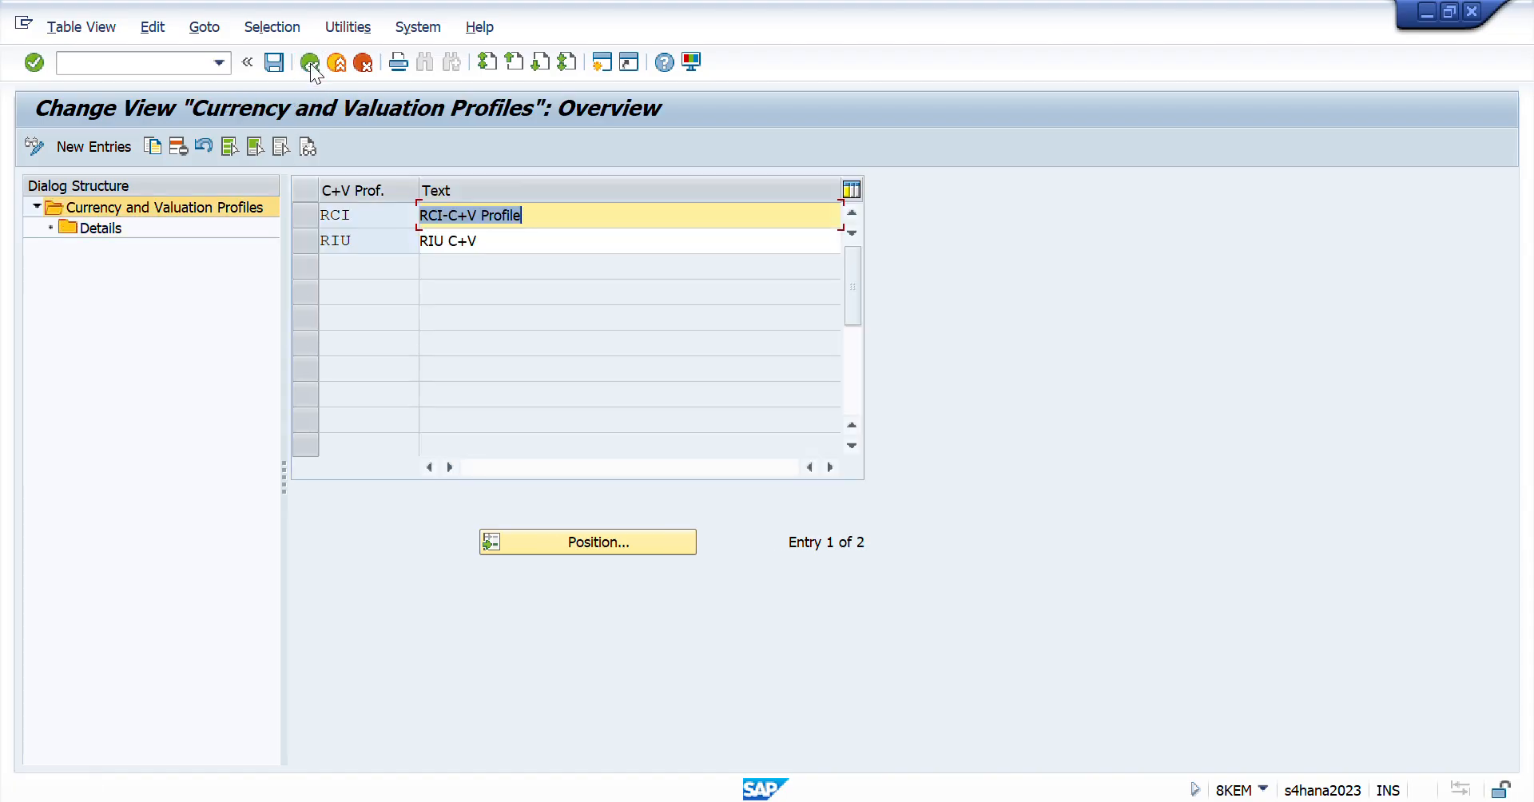
left_click(310, 64)
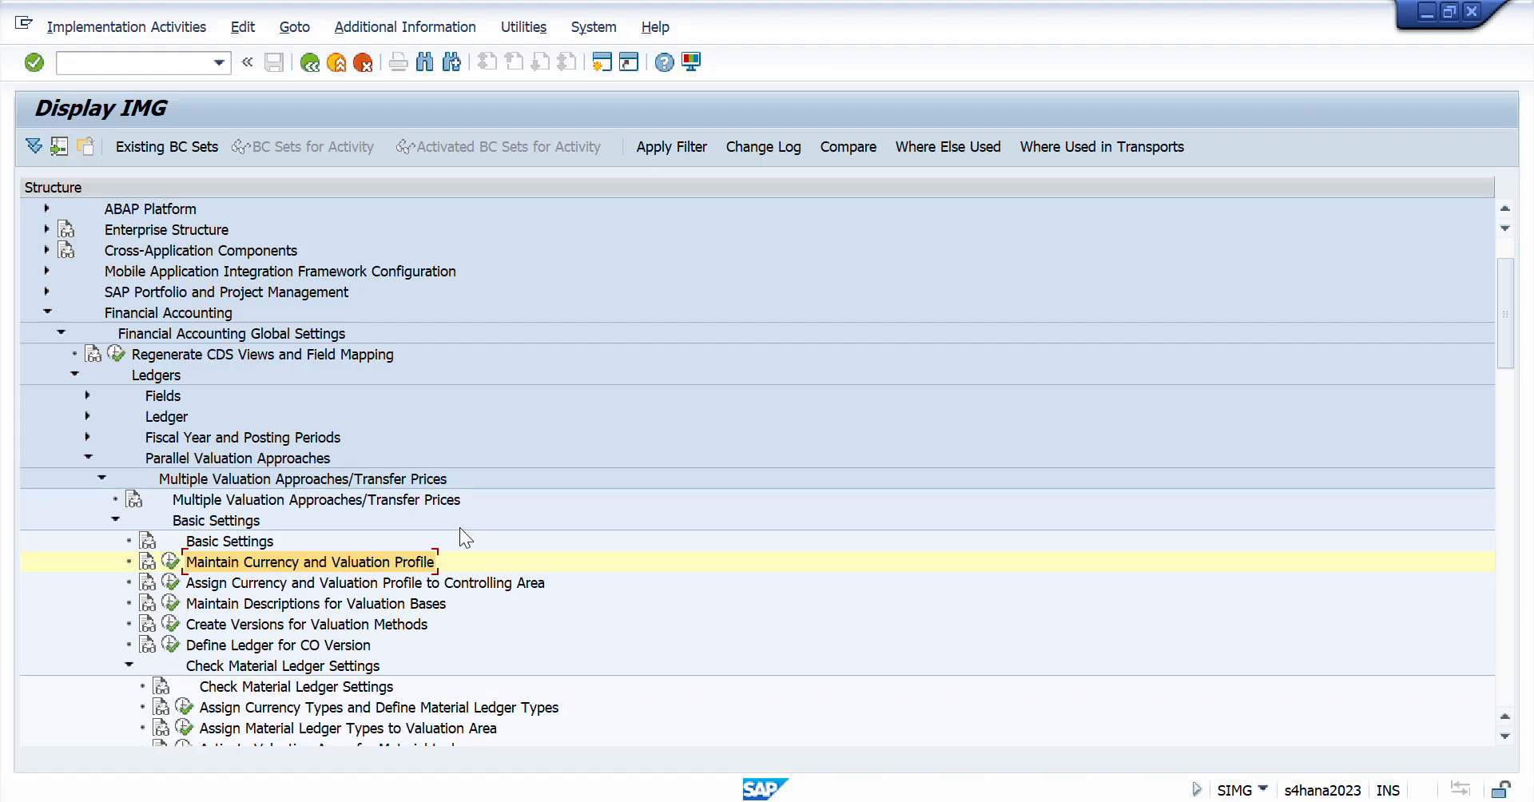
- Check the profile assignment of controlling area RCIG under Assign Currency and Valuation Profile to Controlling Area, and return to the guide
key("Down")
key("Left")
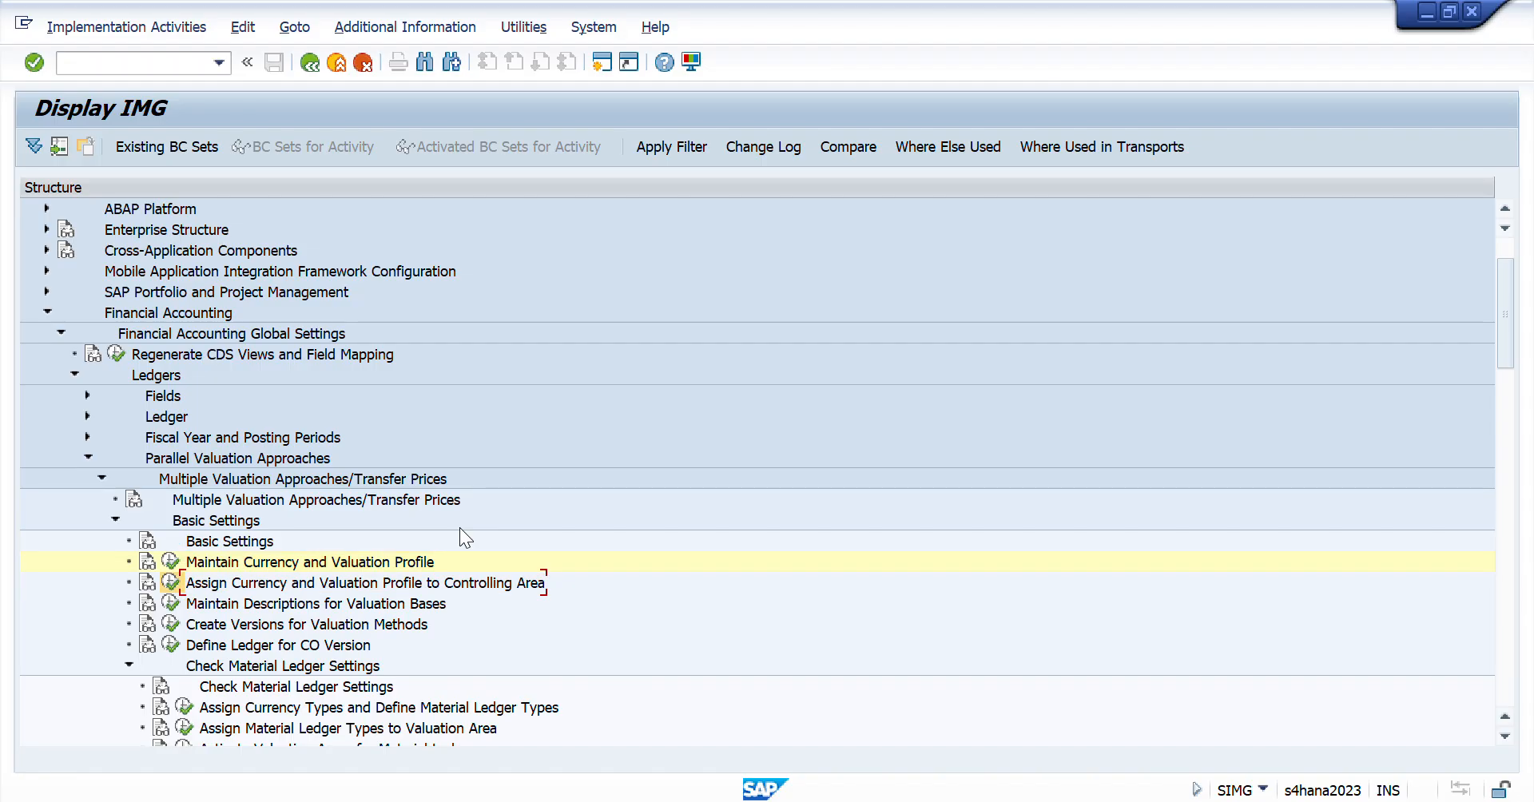
key("Return")
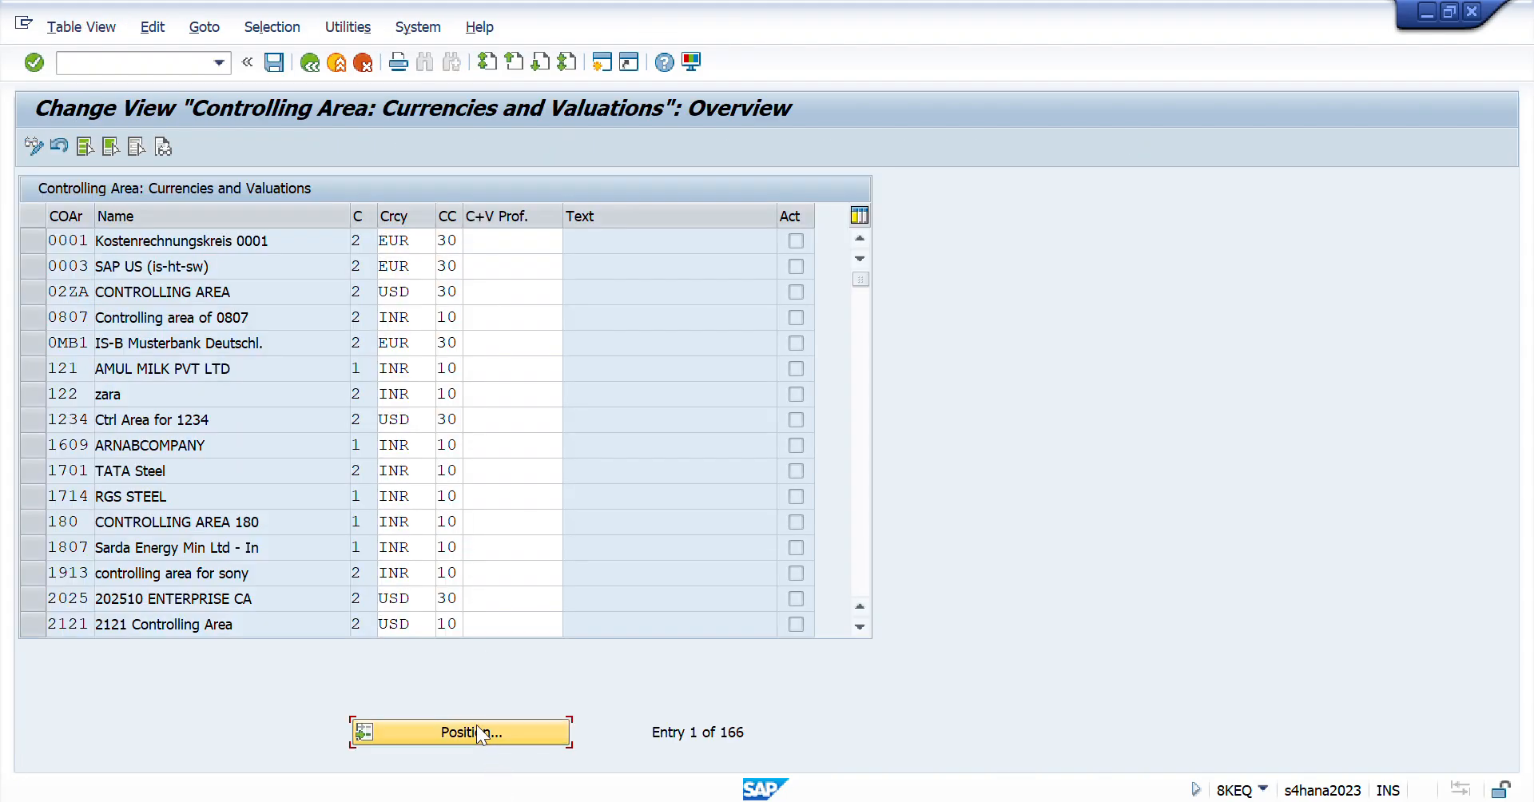
left_click(477, 728)
type("rcig")
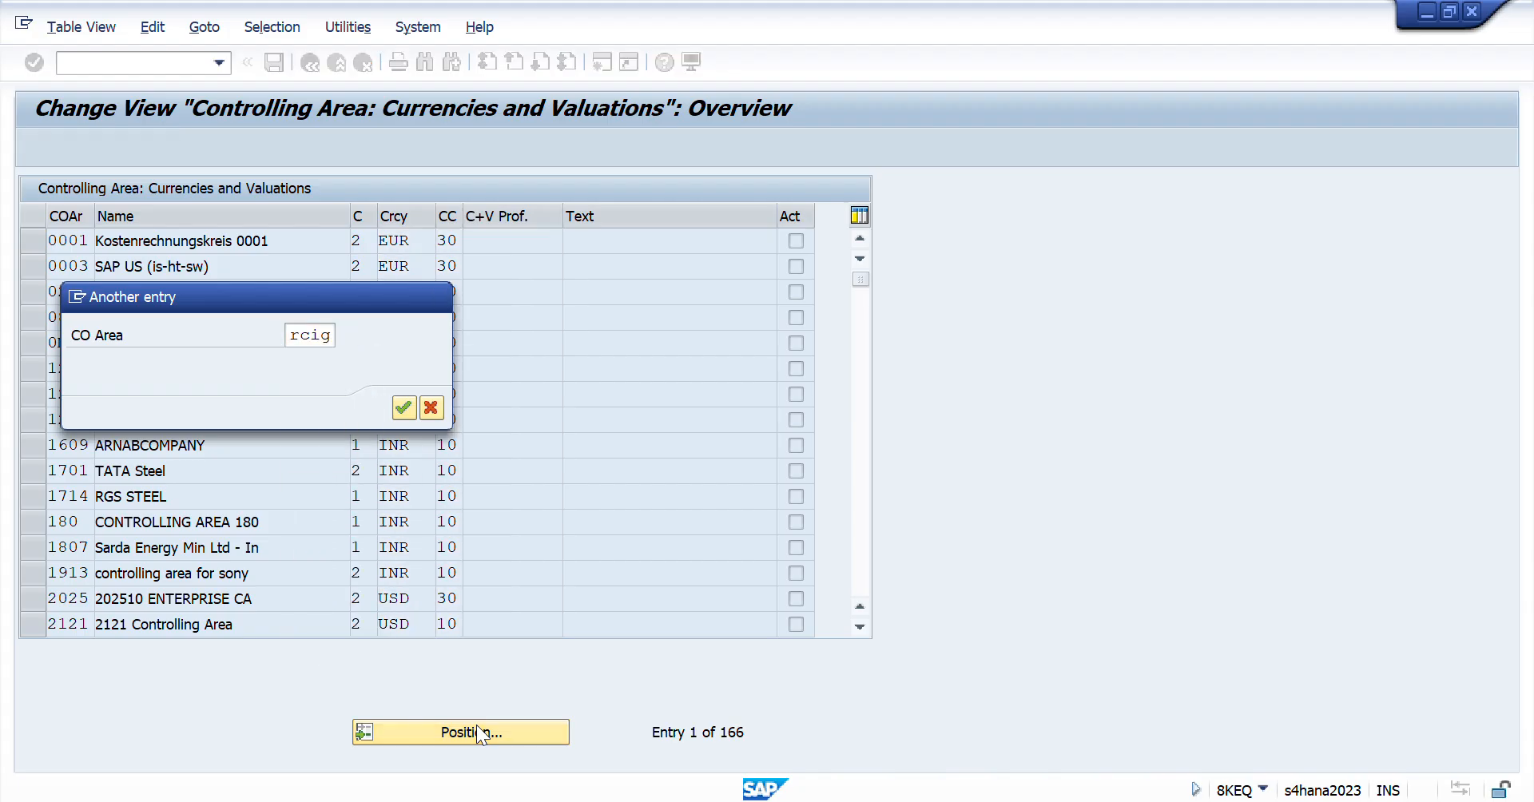
key("Return")
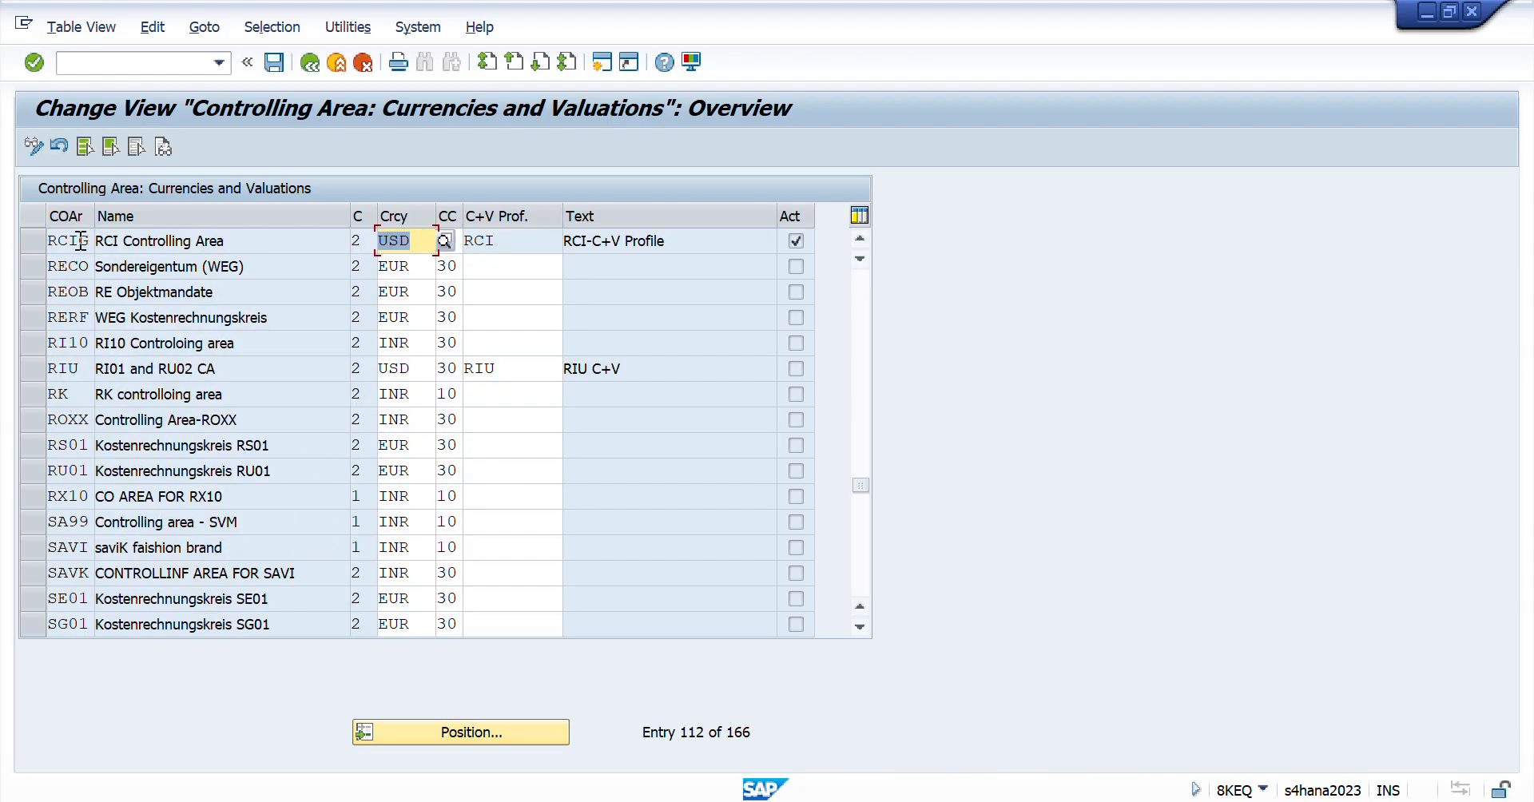
key("Tab")
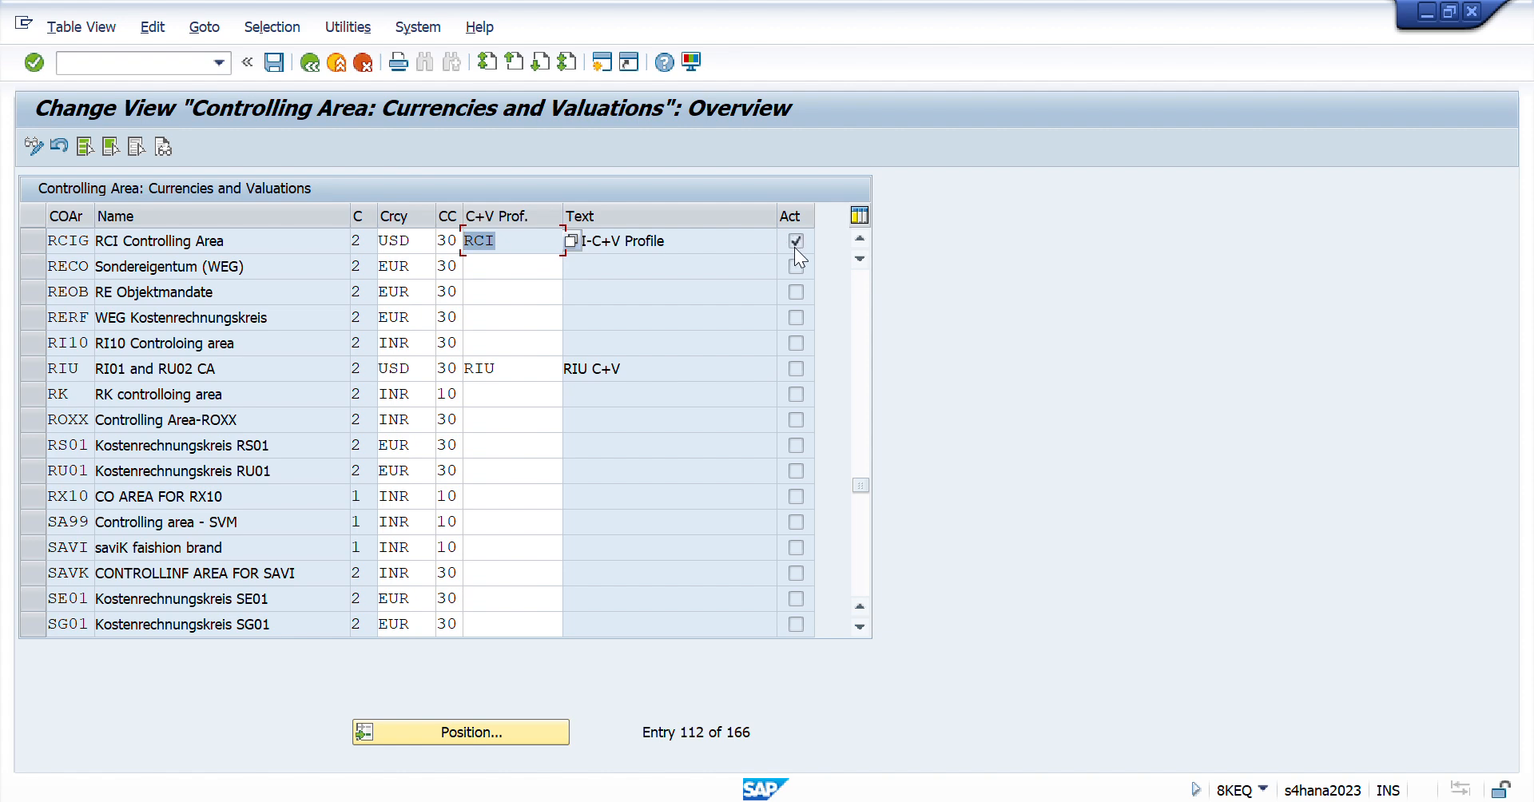
left_click(310, 64)
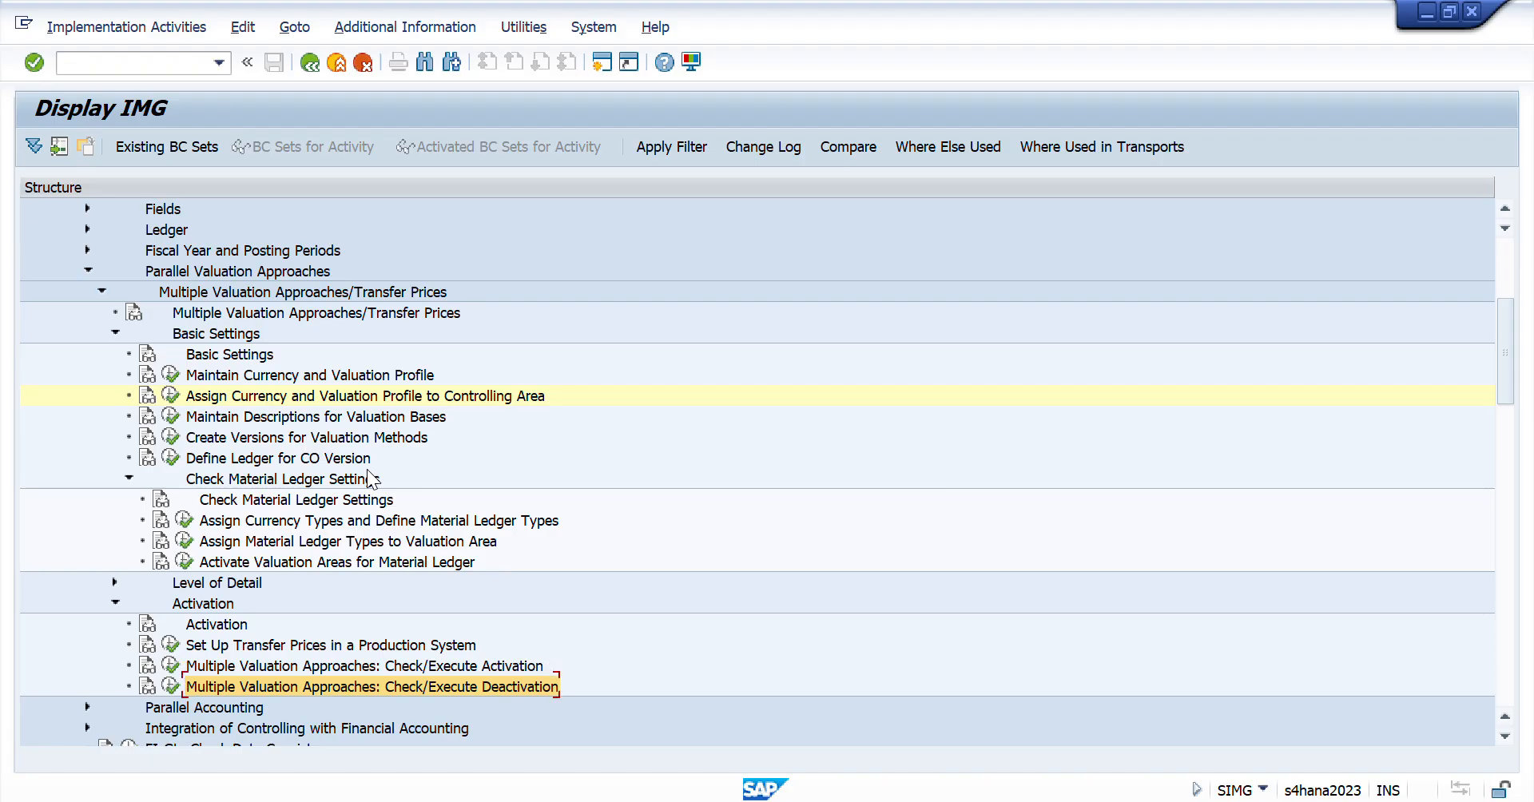
- Open Multiple Valuation Approaches: Check/Execute Activation, enter controlling area RCIG with Activate in controlling area, and return to the guide without executing
key("Up")
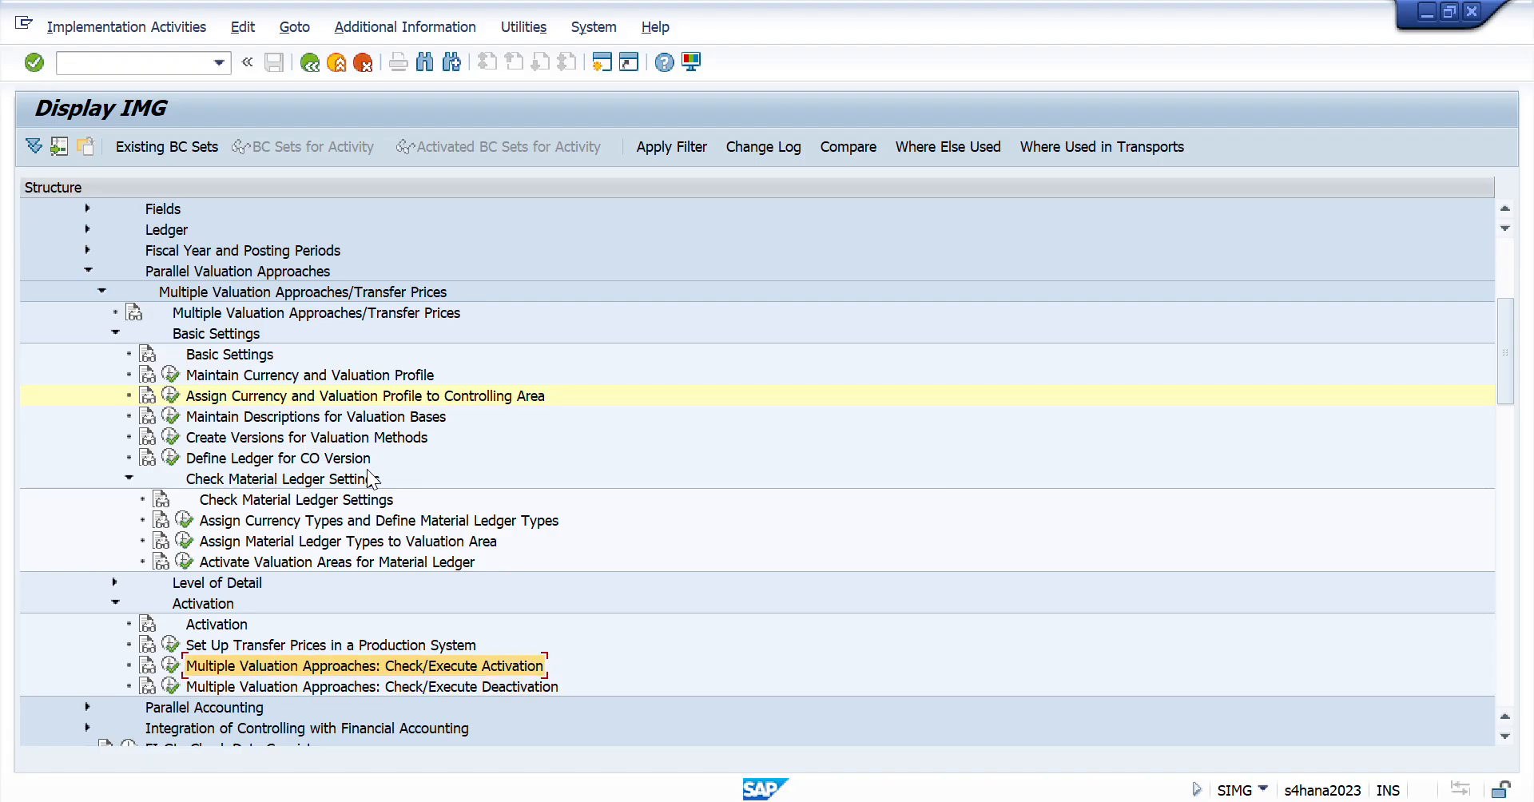
key("Left")
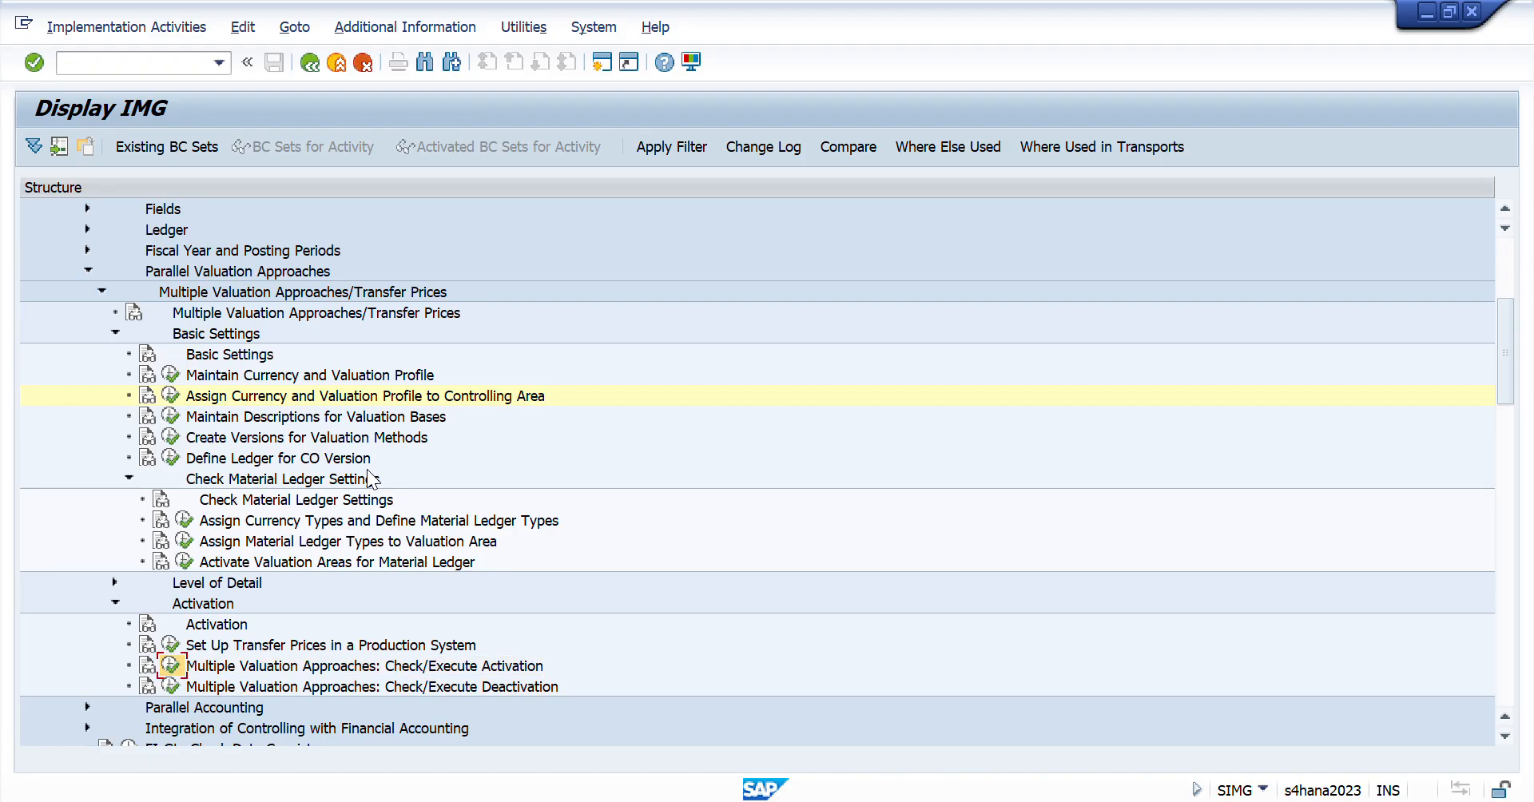
key("Return")
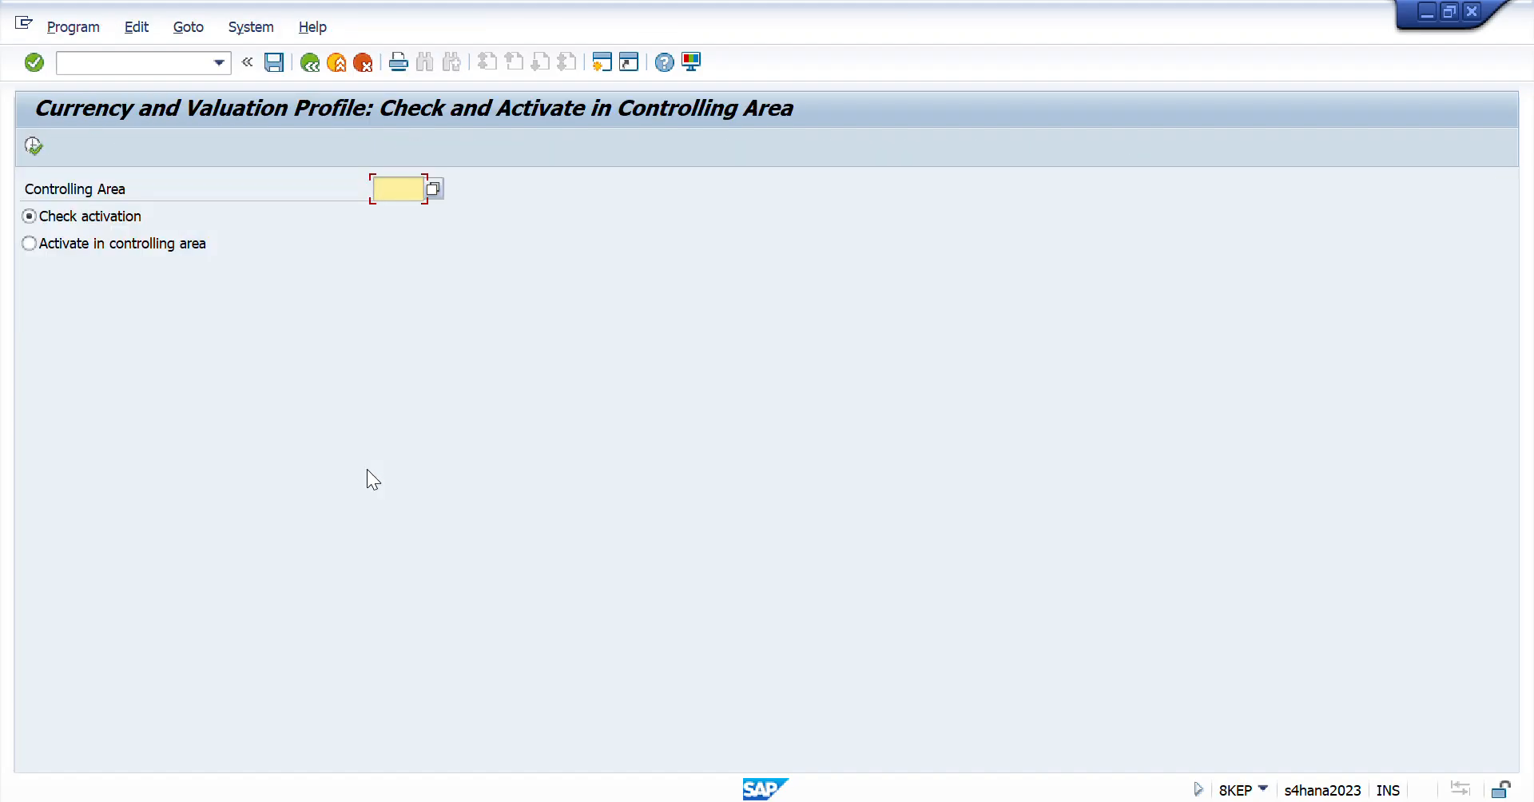
type("RC")
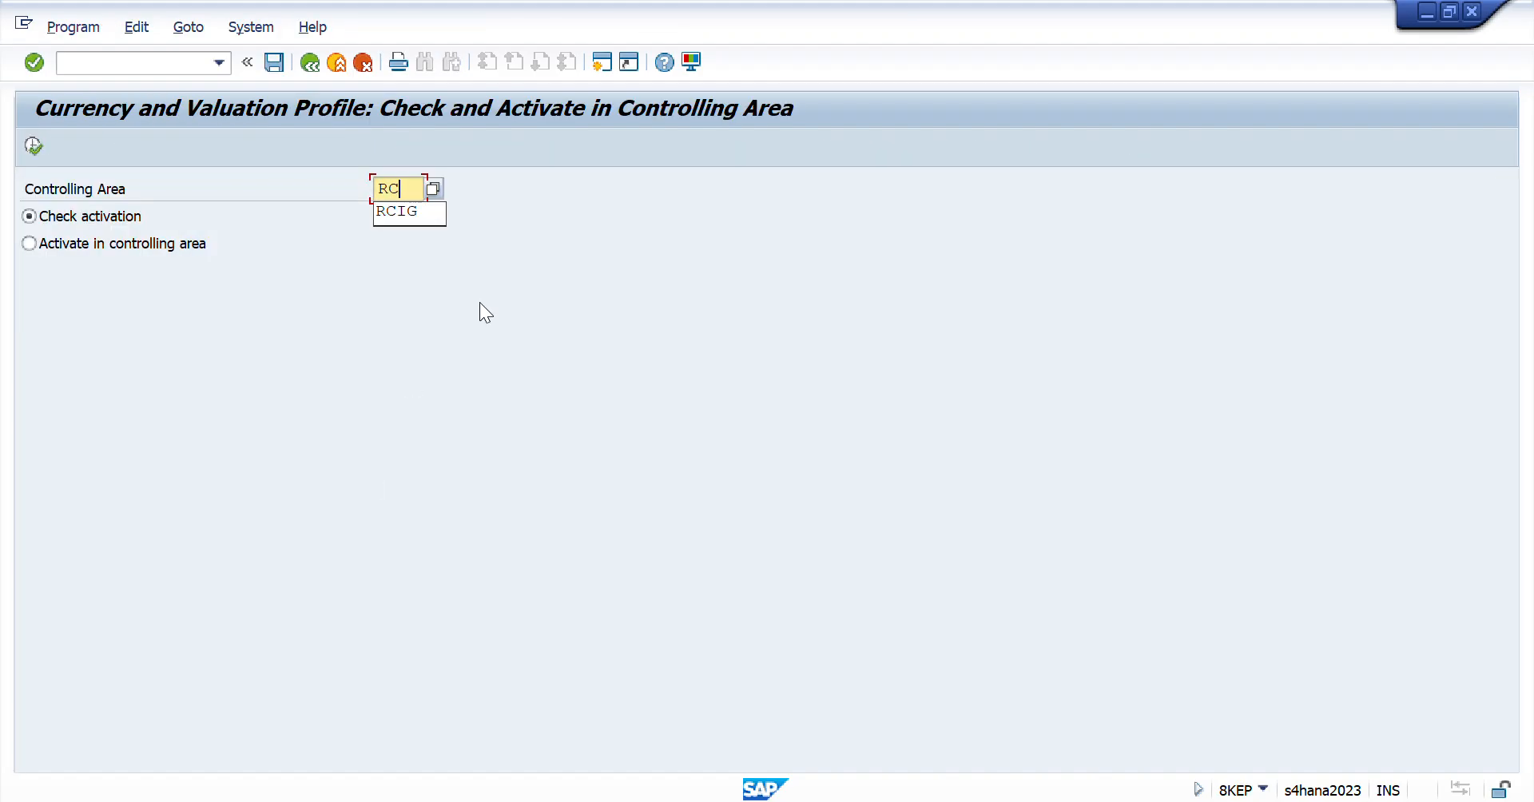
type("IG")
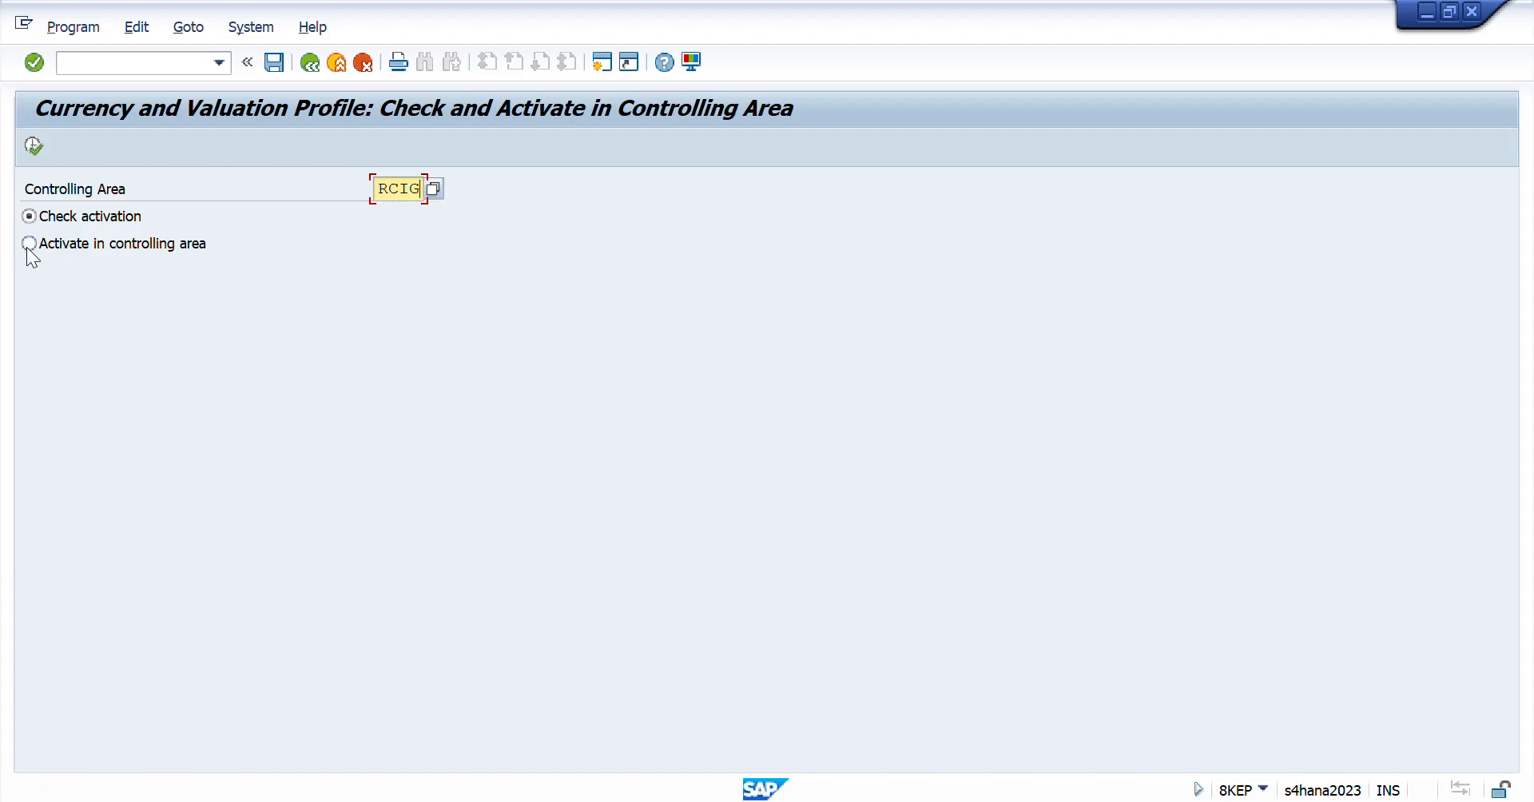
left_click(29, 244)
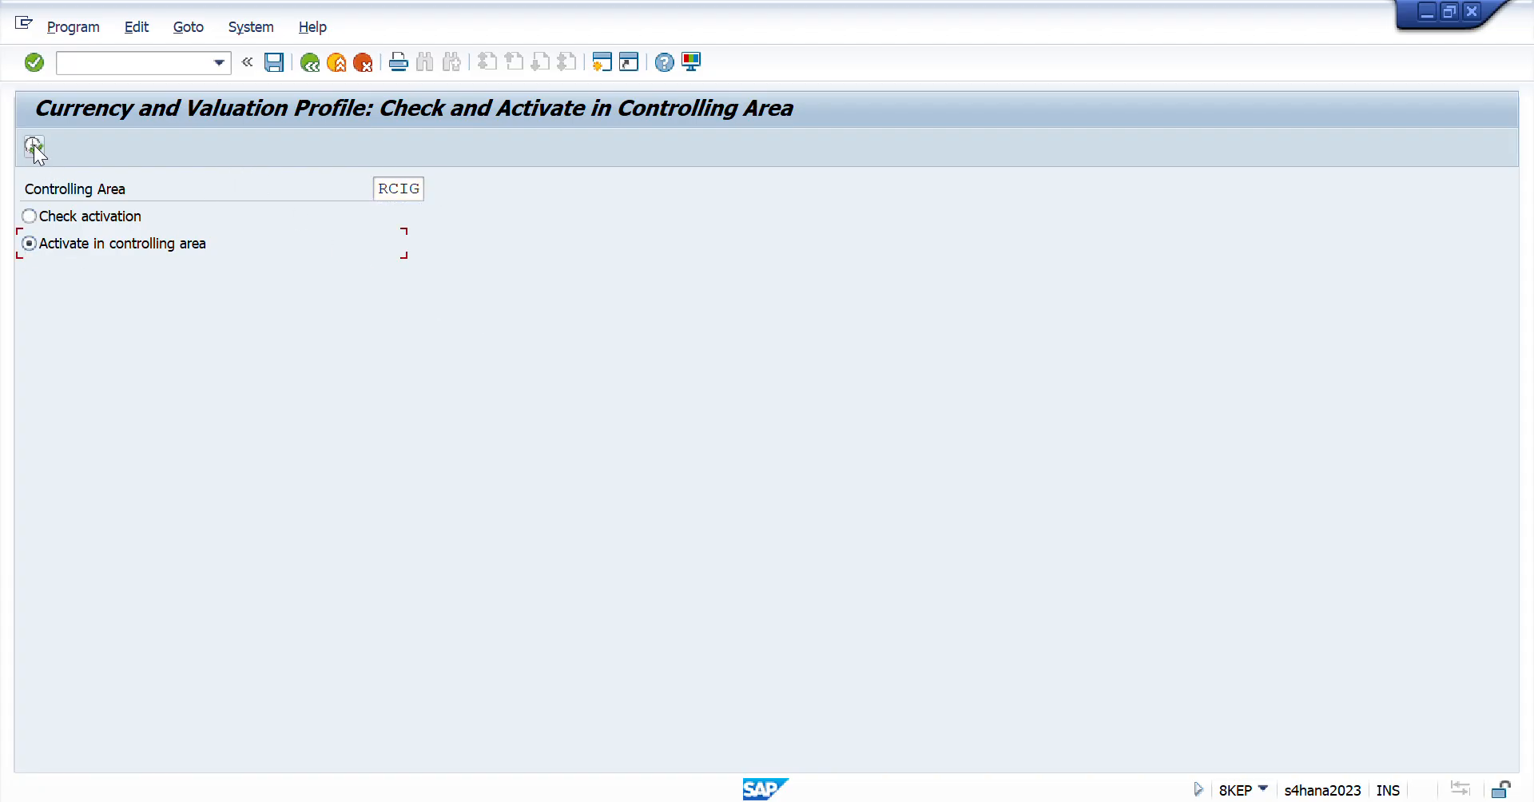
left_click(310, 62)
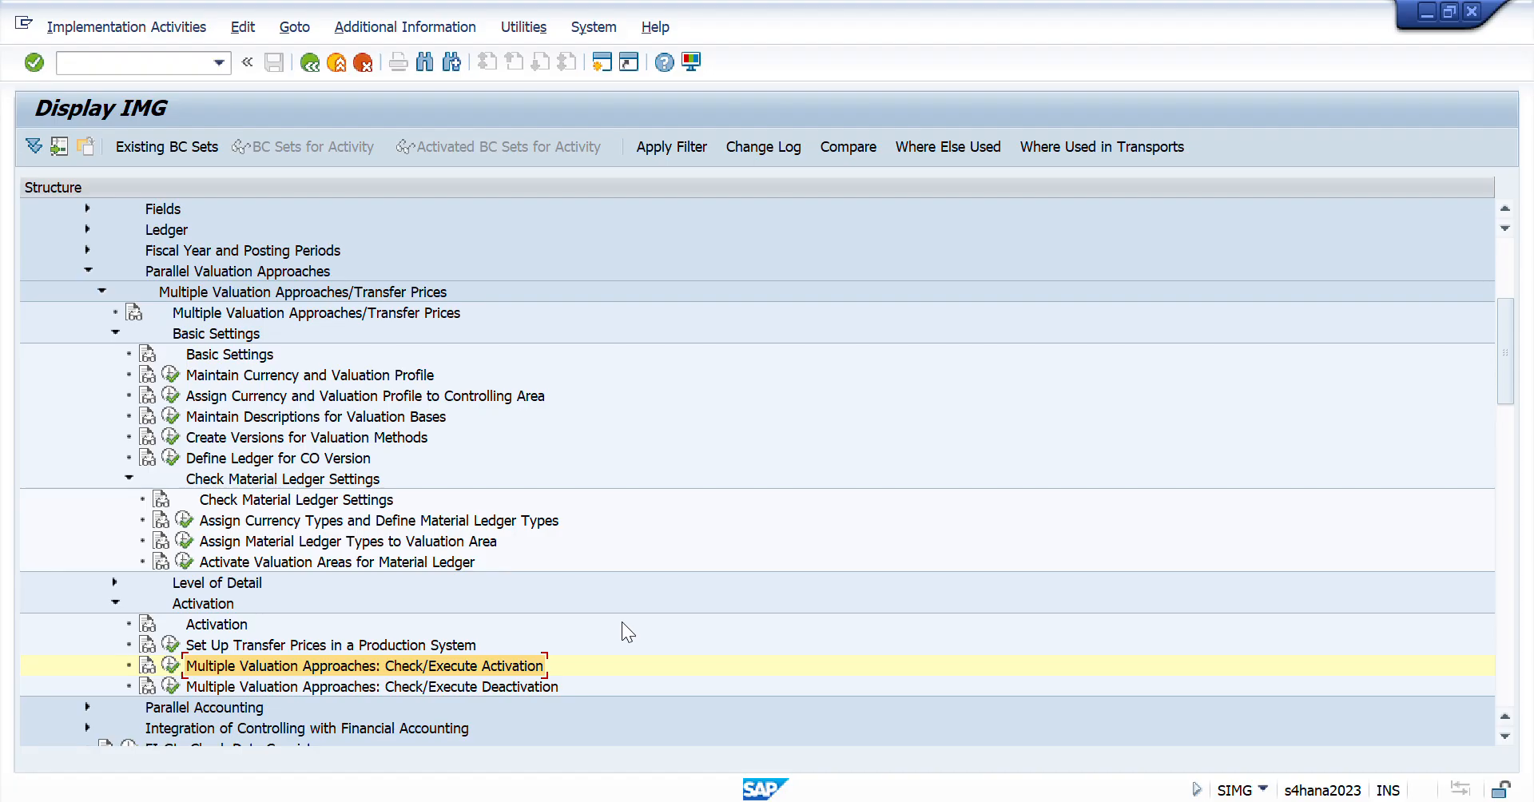
- Switch to the Excel session workbook and review the C+V Profile, Version and Activate PC accounting items of the Day 31 checklist
key("alt+Tab")
key("Down")
key("Up")
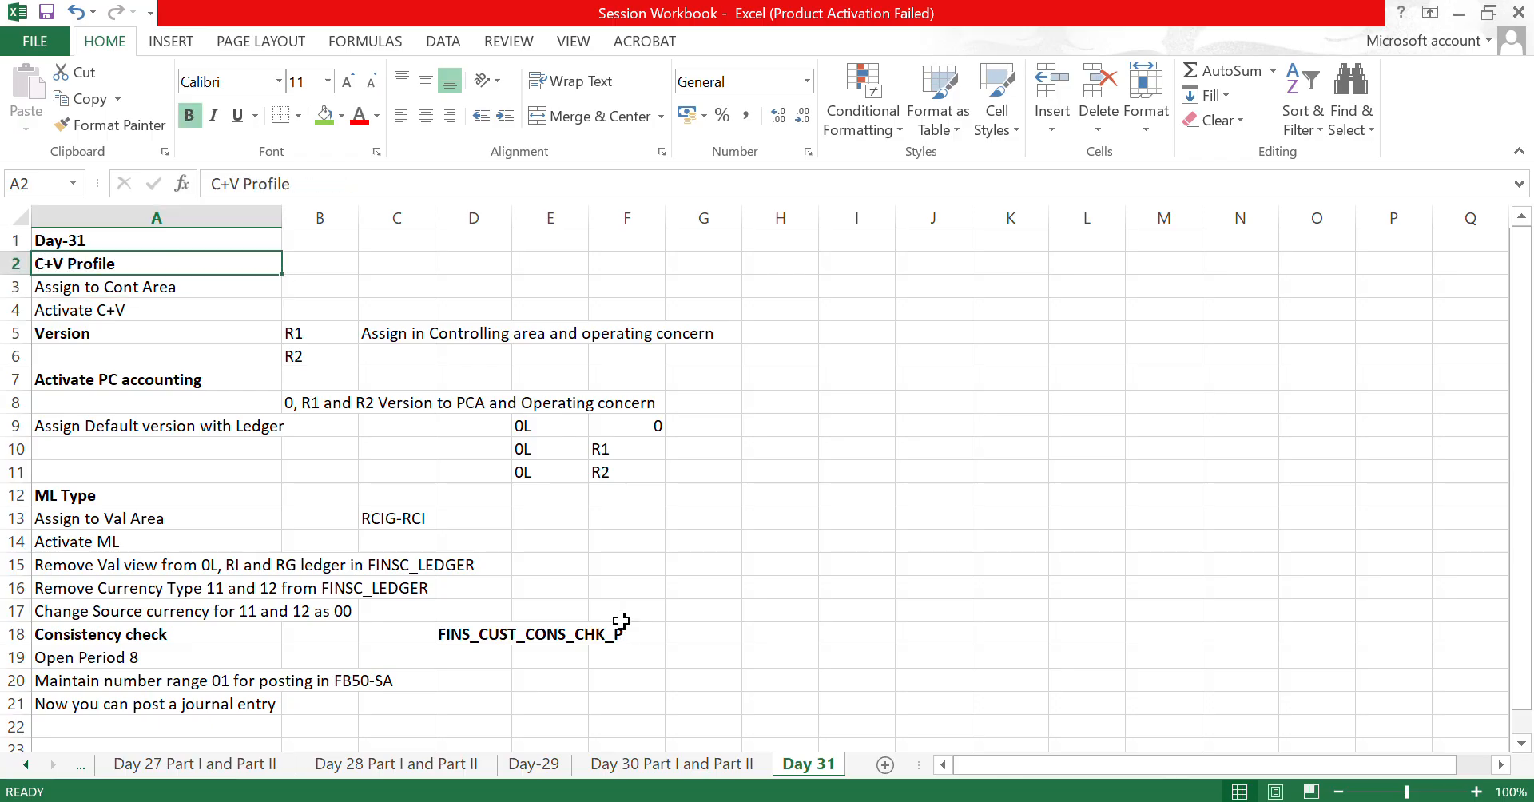
key("shift+Down")
key("shift+Down")
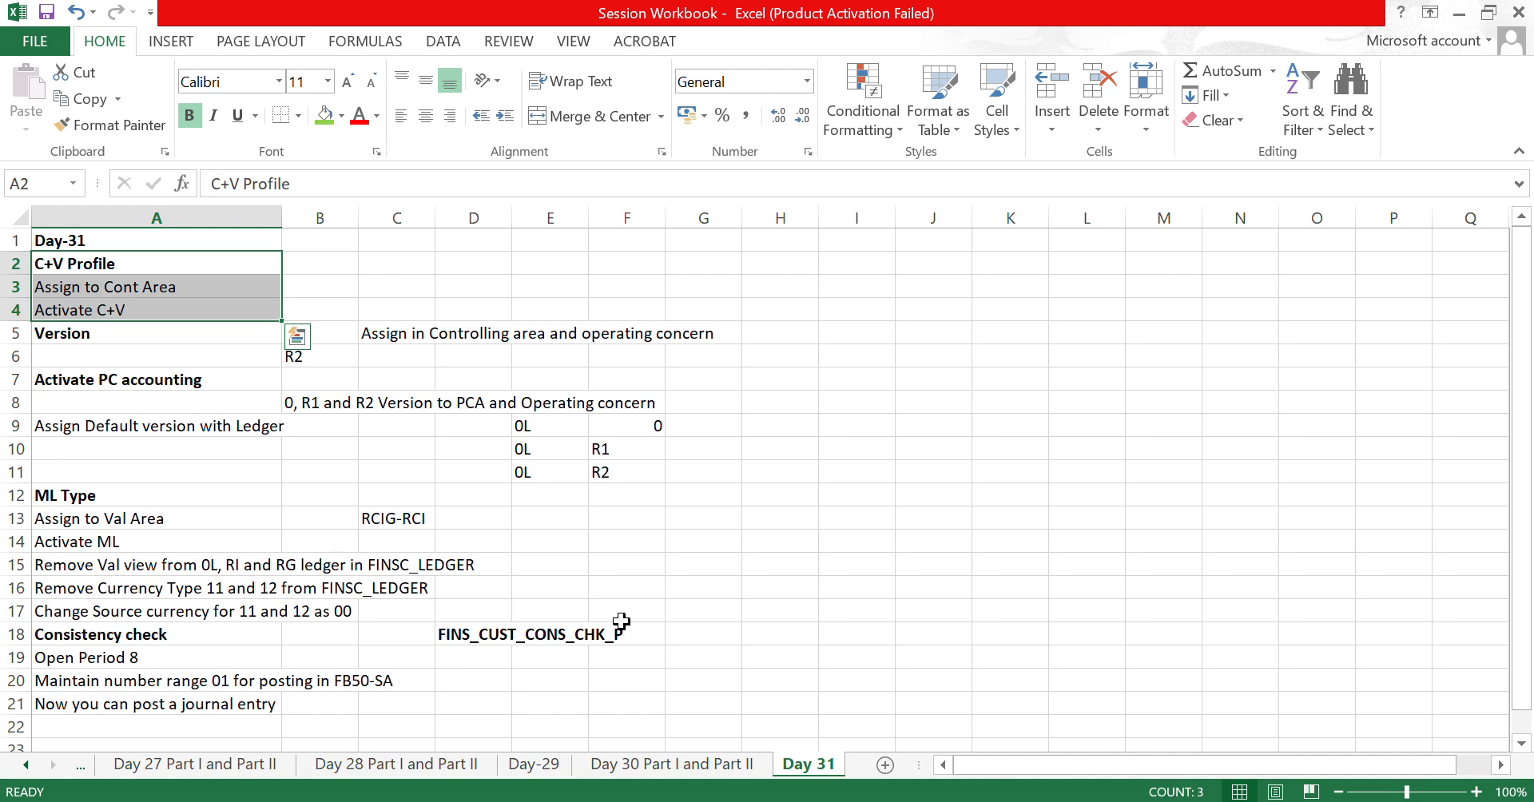
key("Down")
key("Down")
key("Down")
key("Down")
key("Down")
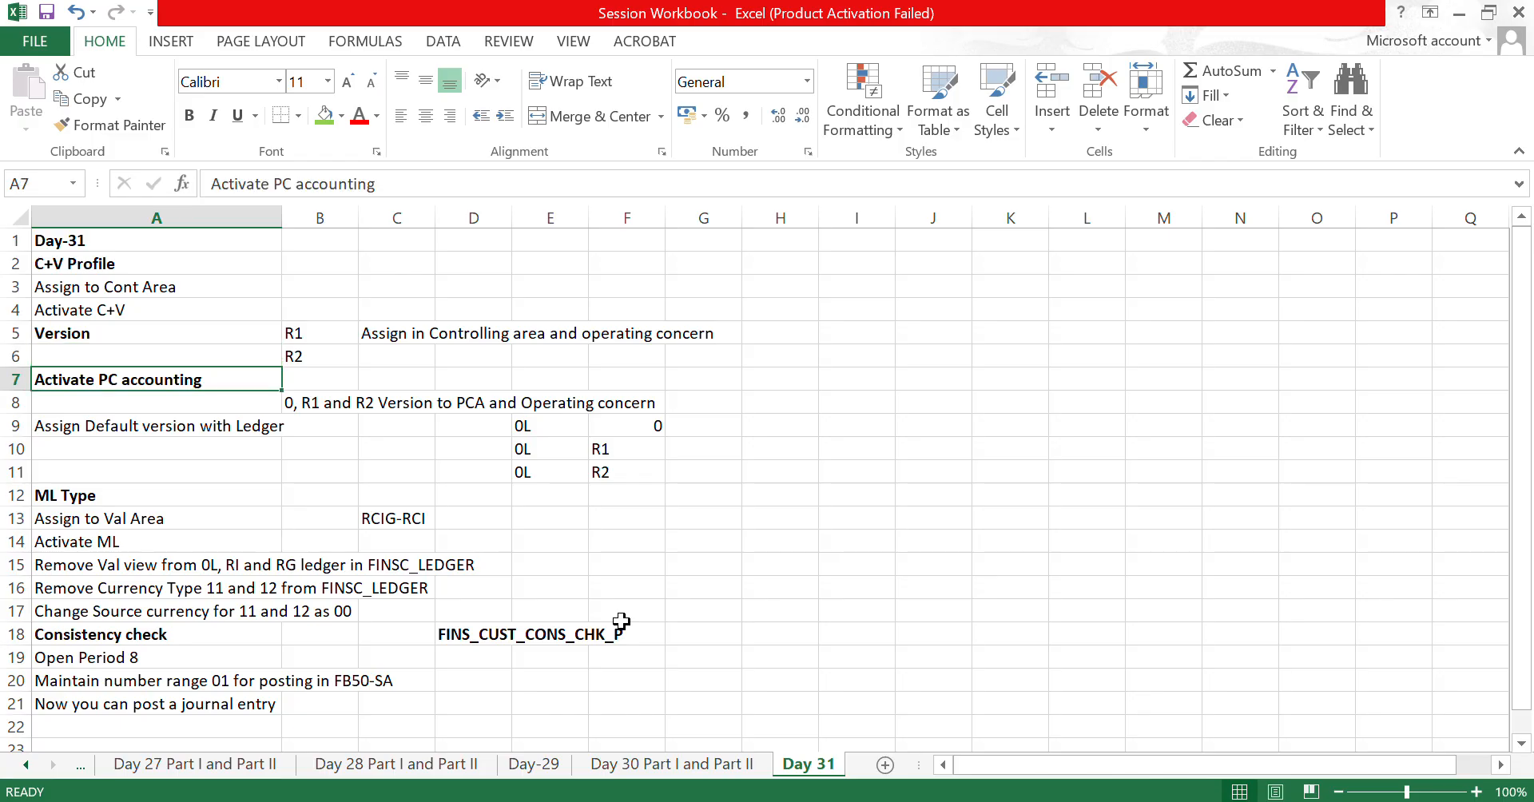
key("Up")
key("Up")
- Switch back to SAP and point out versions 0, R1 and R2 in the General Version Overview
key("alt+Tab")
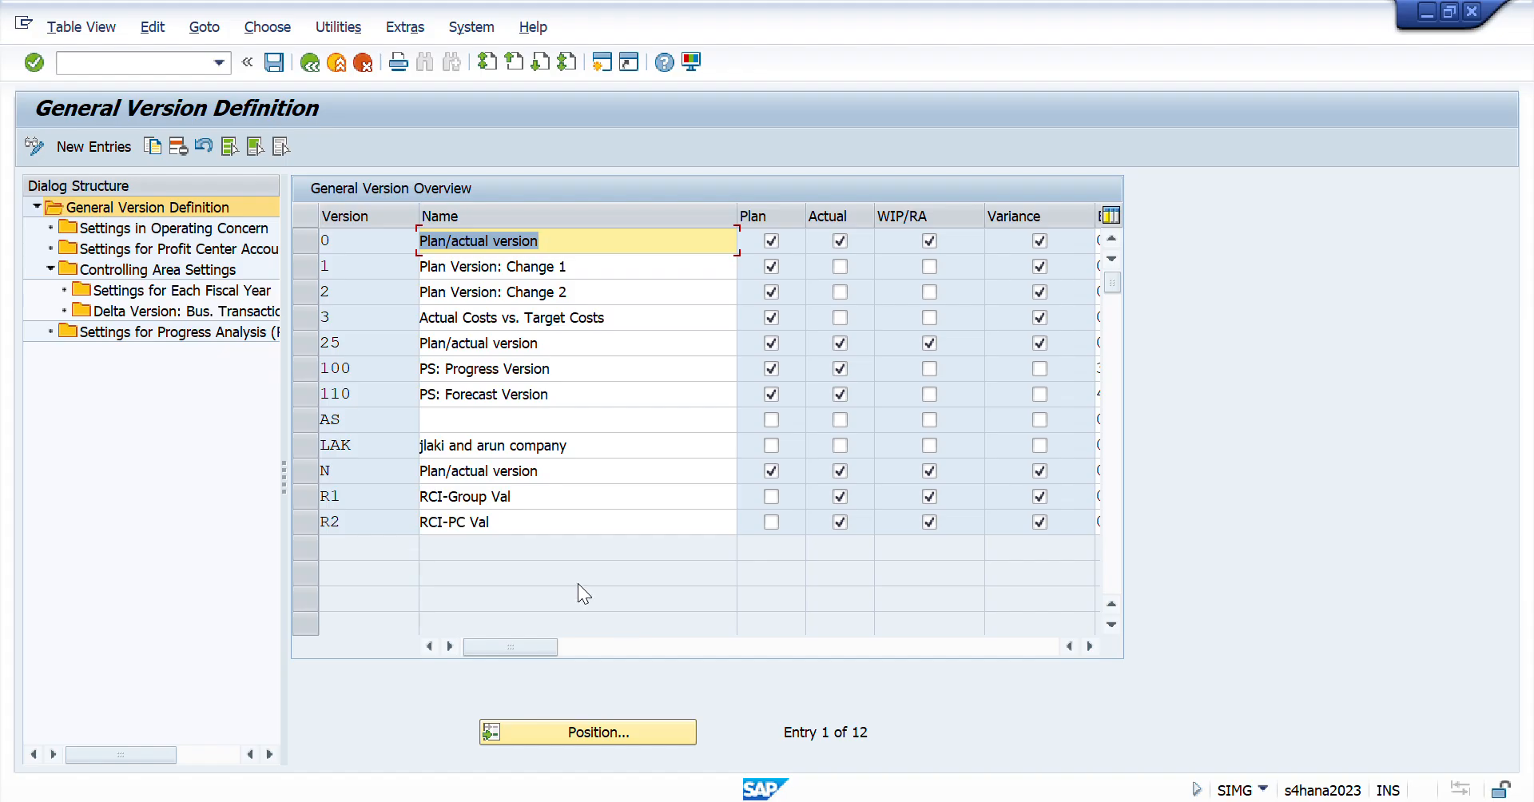
left_click(305, 242)
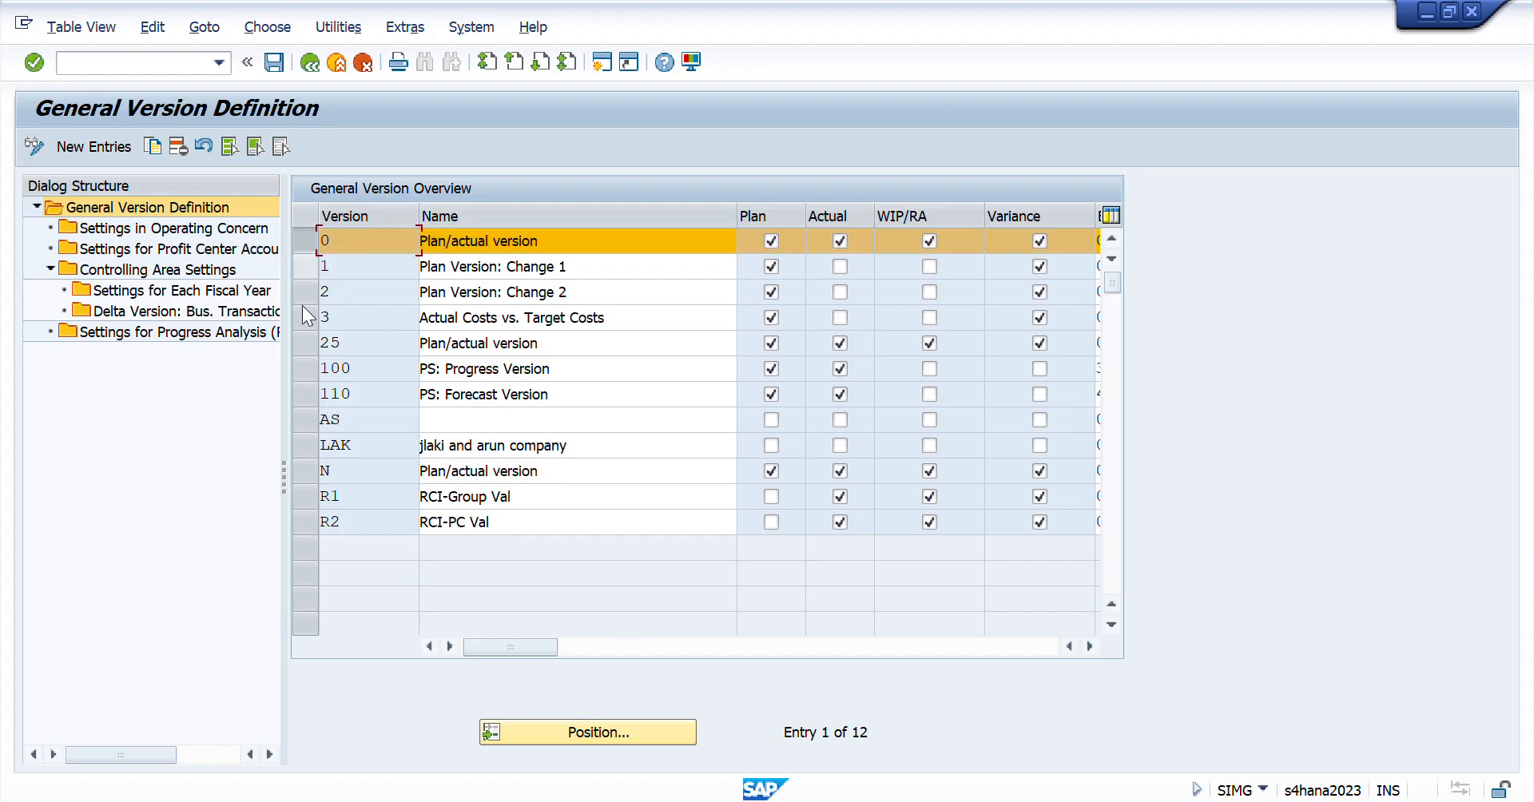
left_click(301, 495)
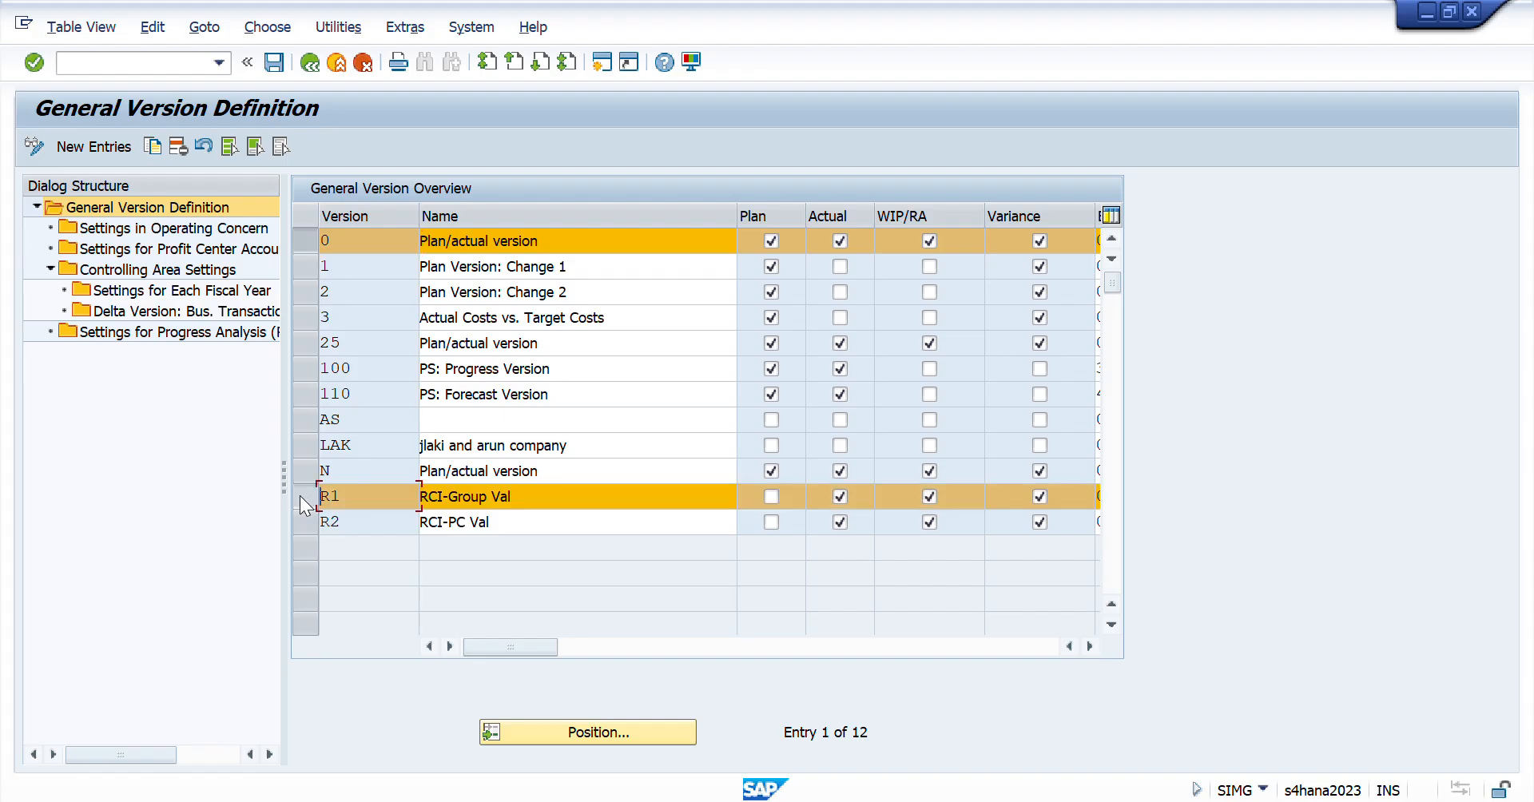
left_click(303, 520)
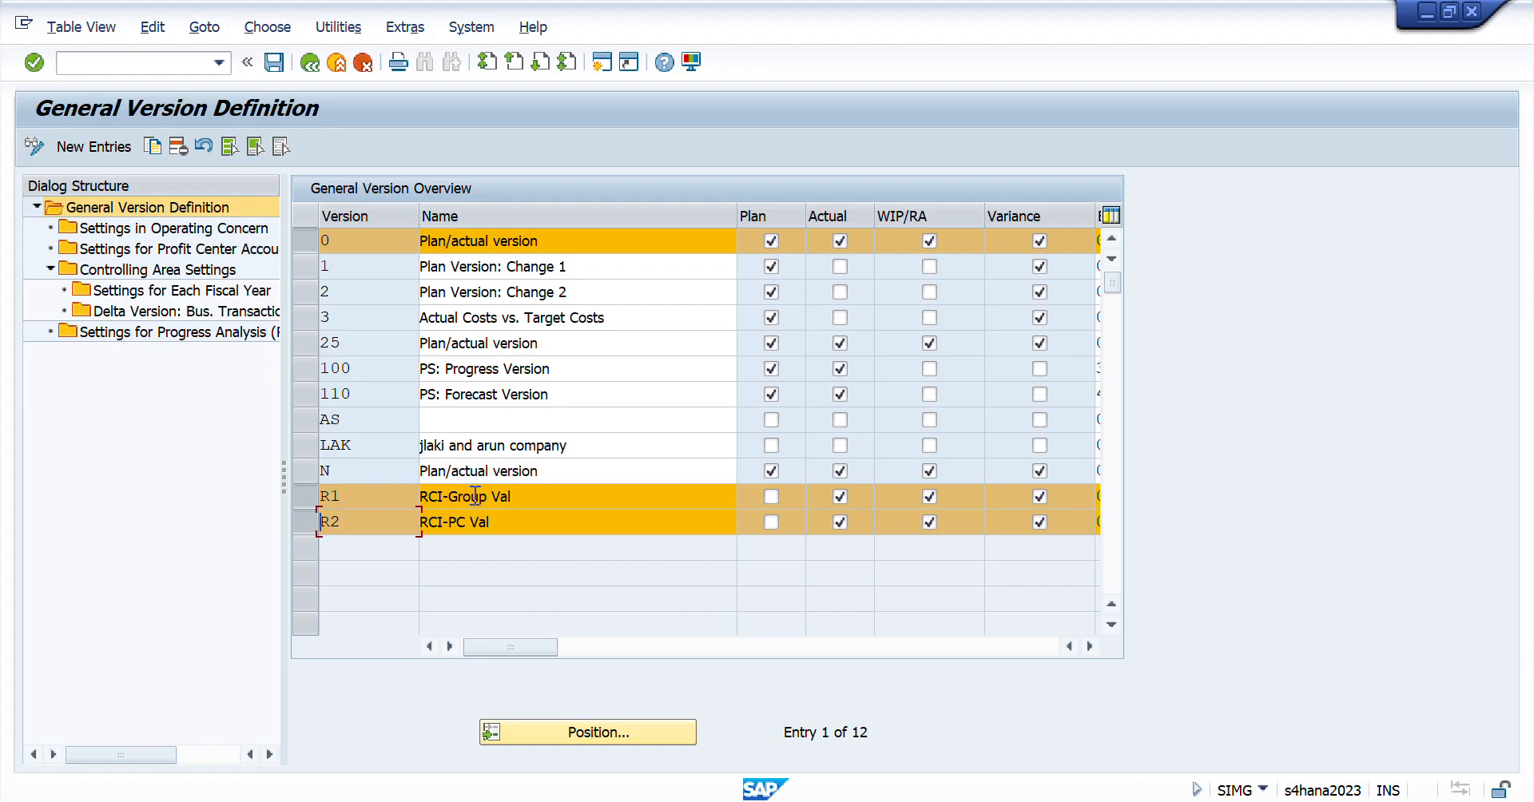
left_click_drag(524, 489, 382, 490)
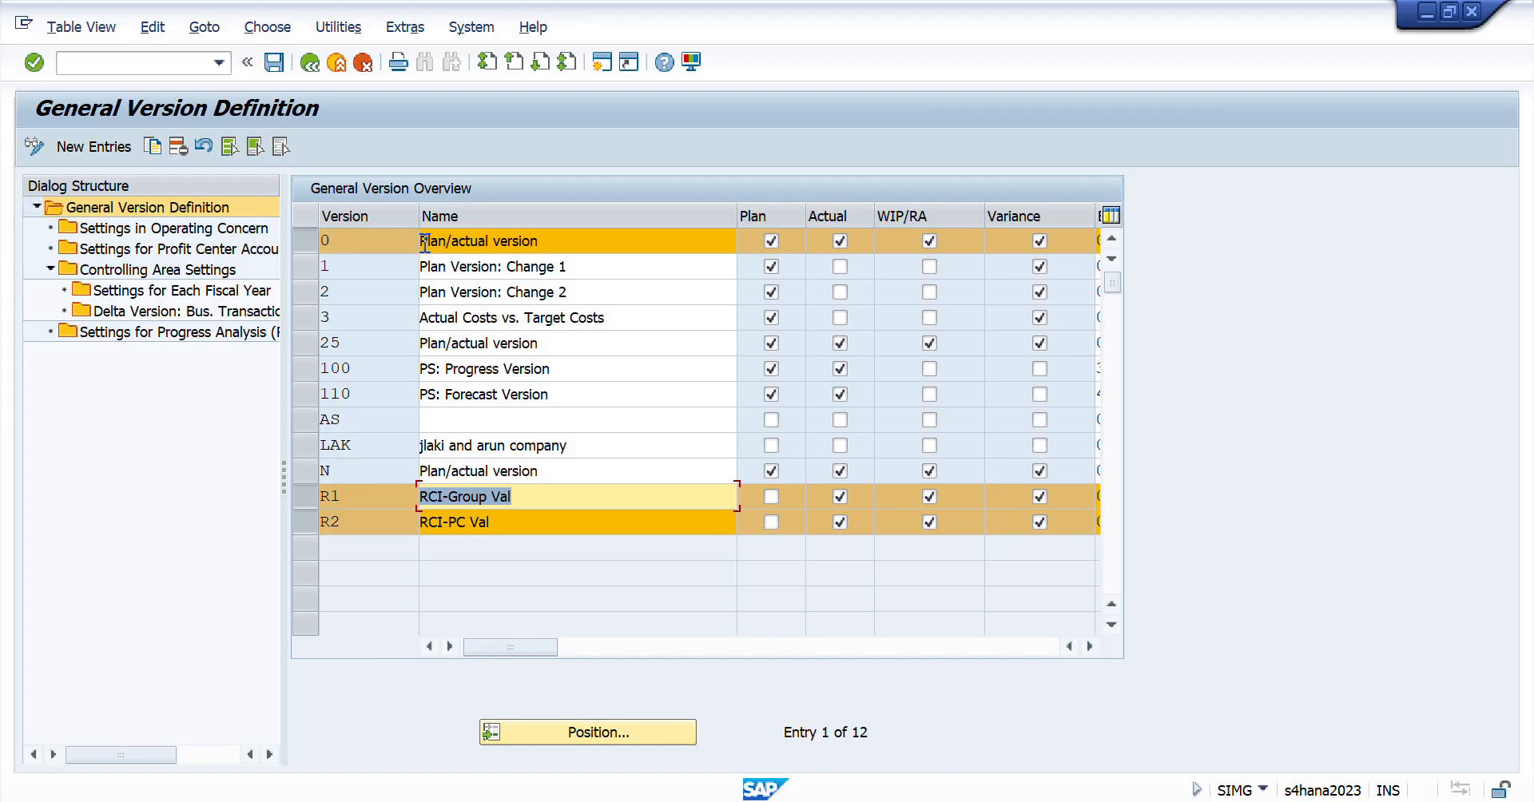
left_click(308, 500)
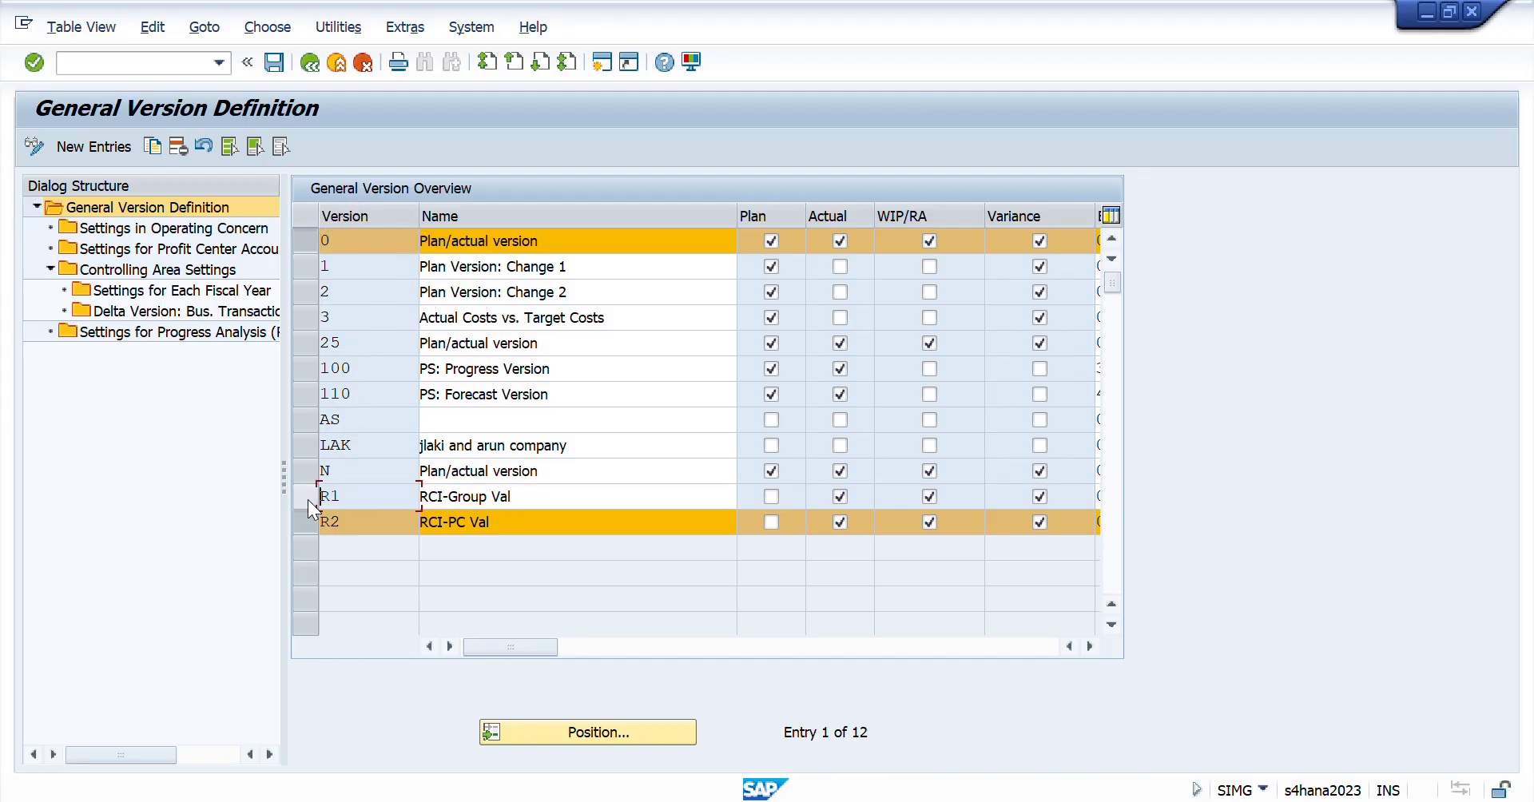
left_click(309, 515)
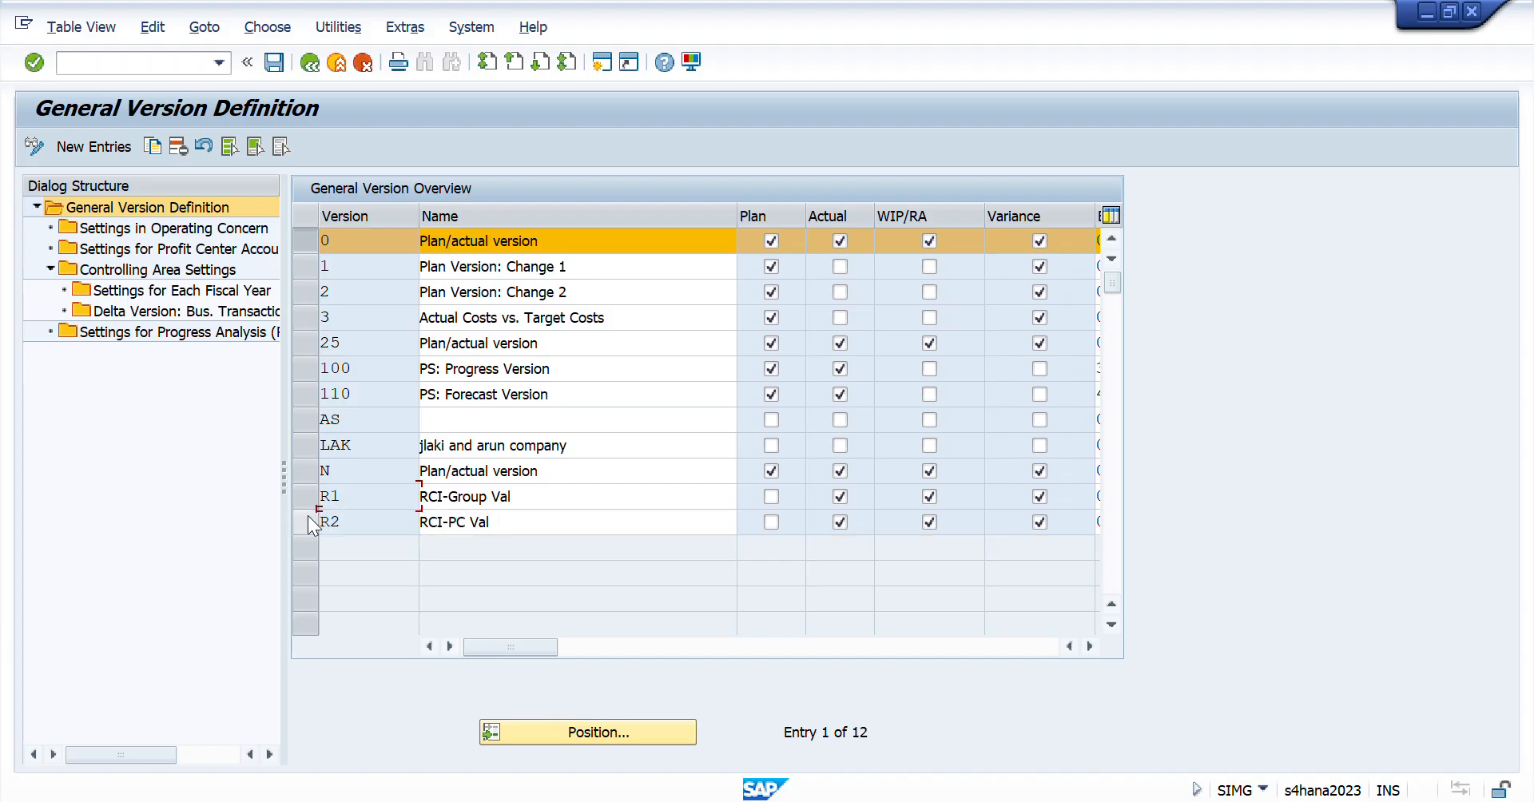
left_click(311, 238)
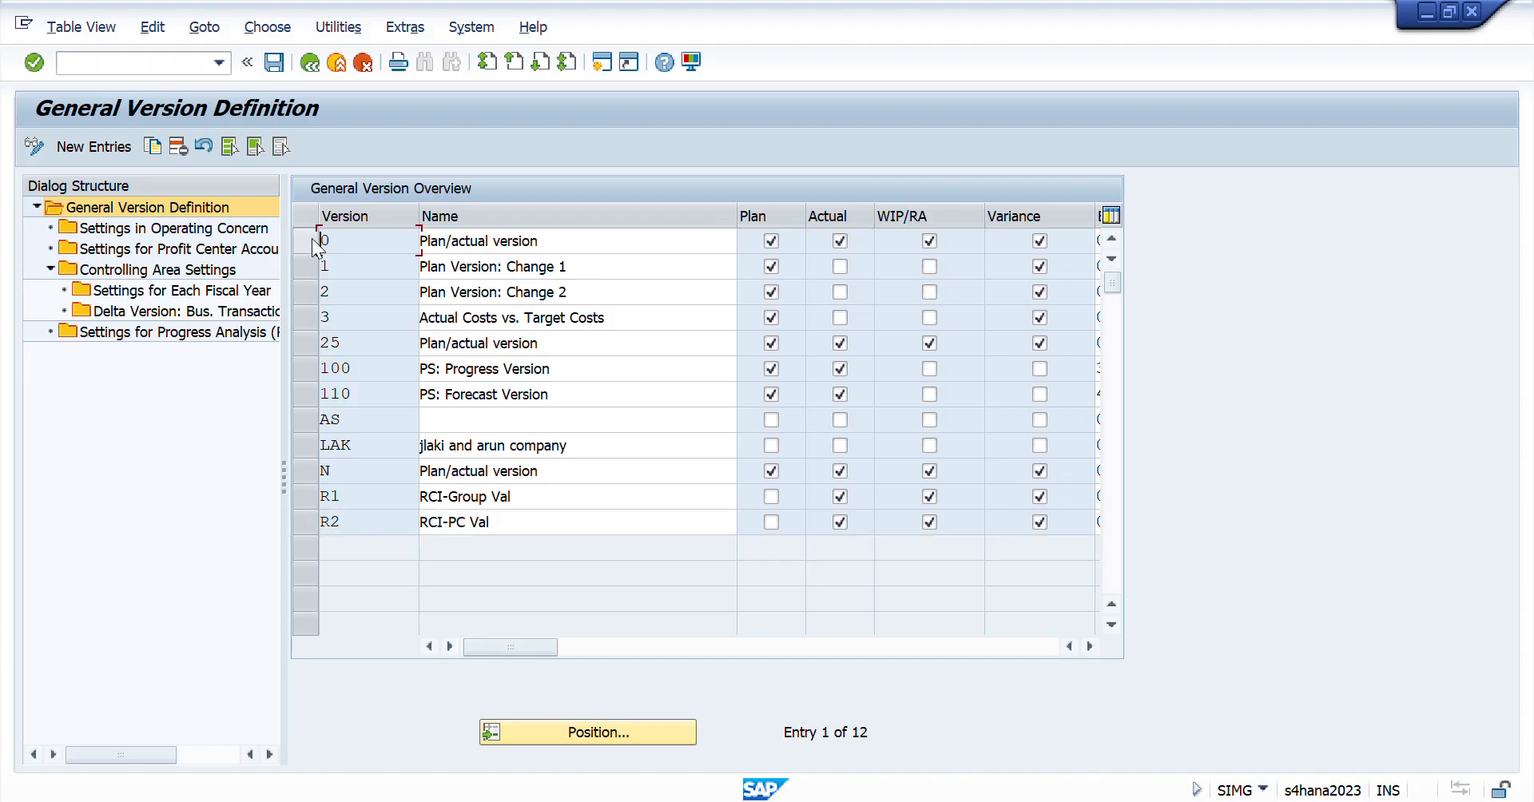
left_click(300, 500)
left_click(305, 525)
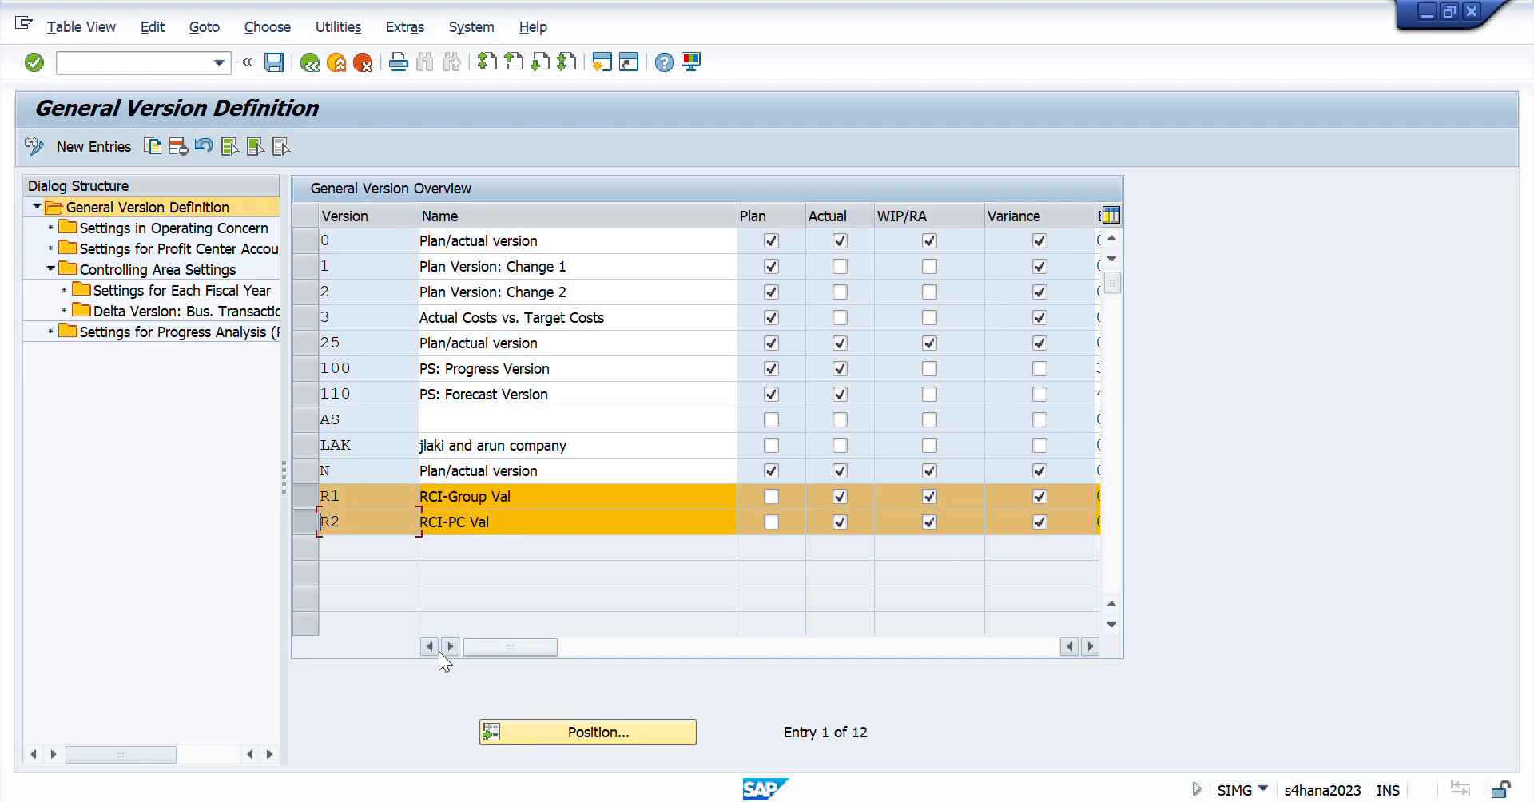
mouse_move(506, 649)
left_mouse_down()
mouse_move(663, 647)
mouse_move(492, 647)
left_mouse_up()
- Keep only version R1 selected, review its Settings in Operating Concern for RCIG, and return to the version overview
left_click(309, 520)
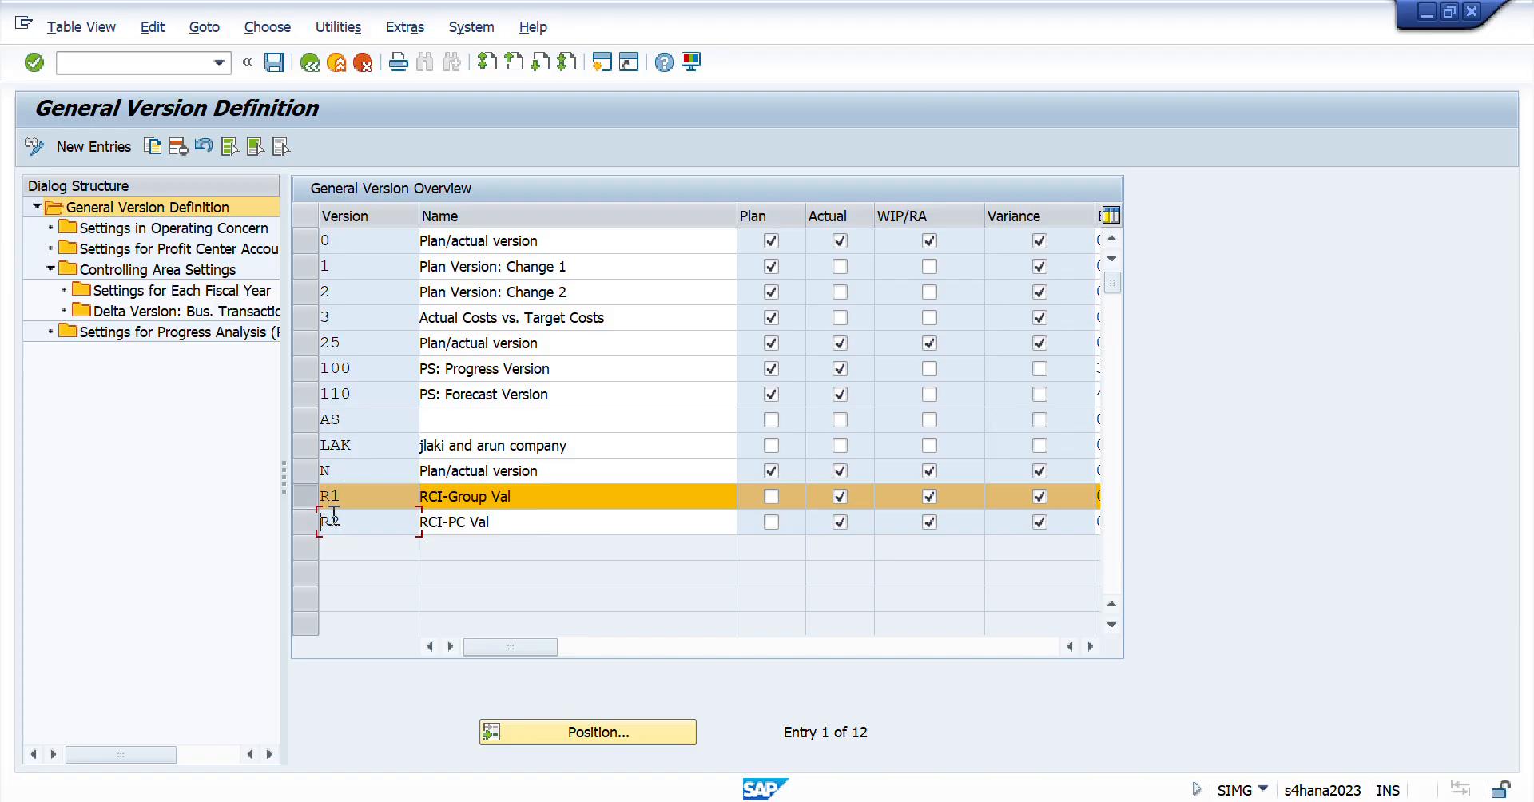
double_click(155, 228)
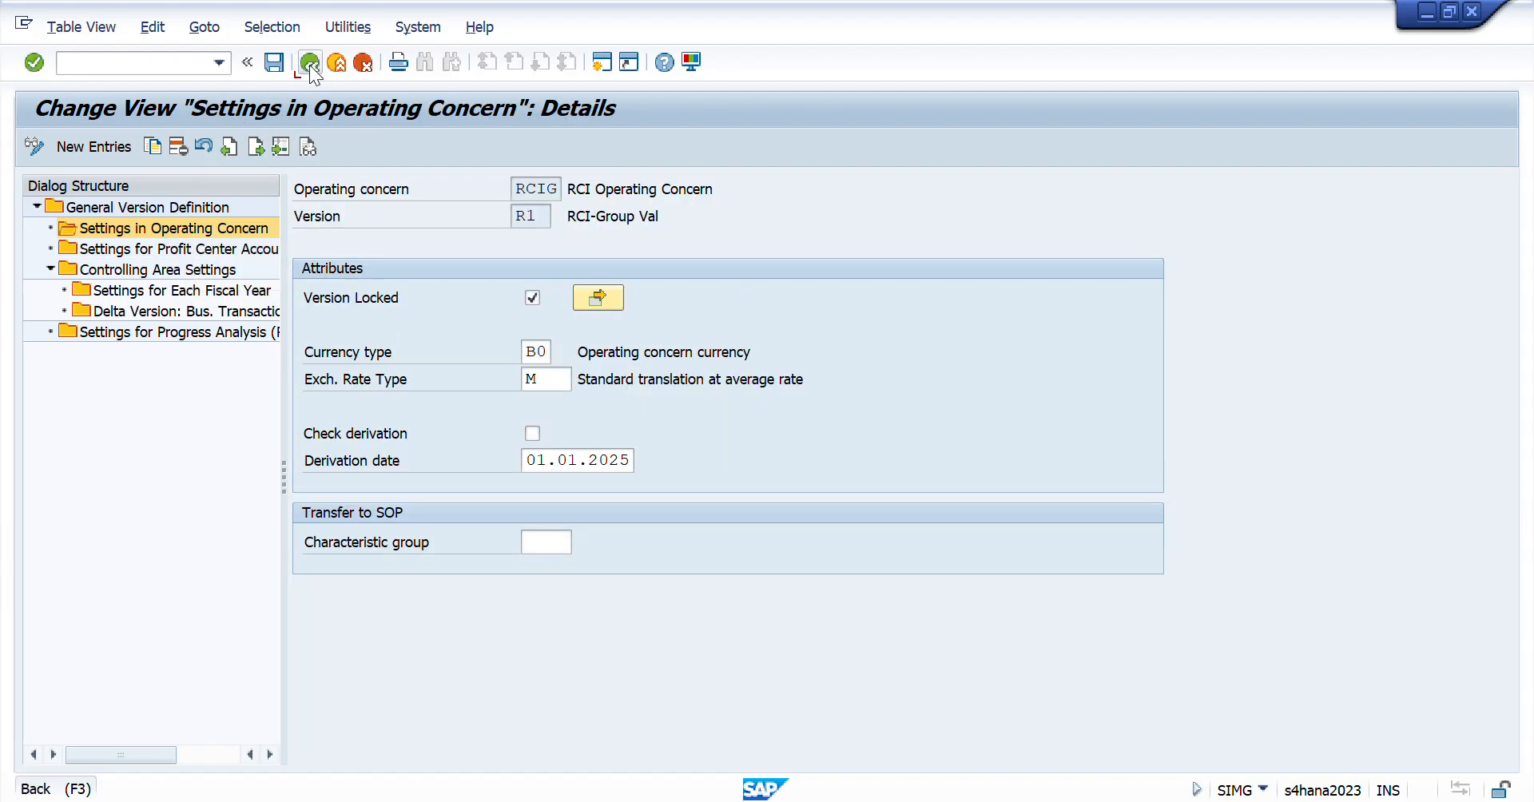
left_click(310, 64)
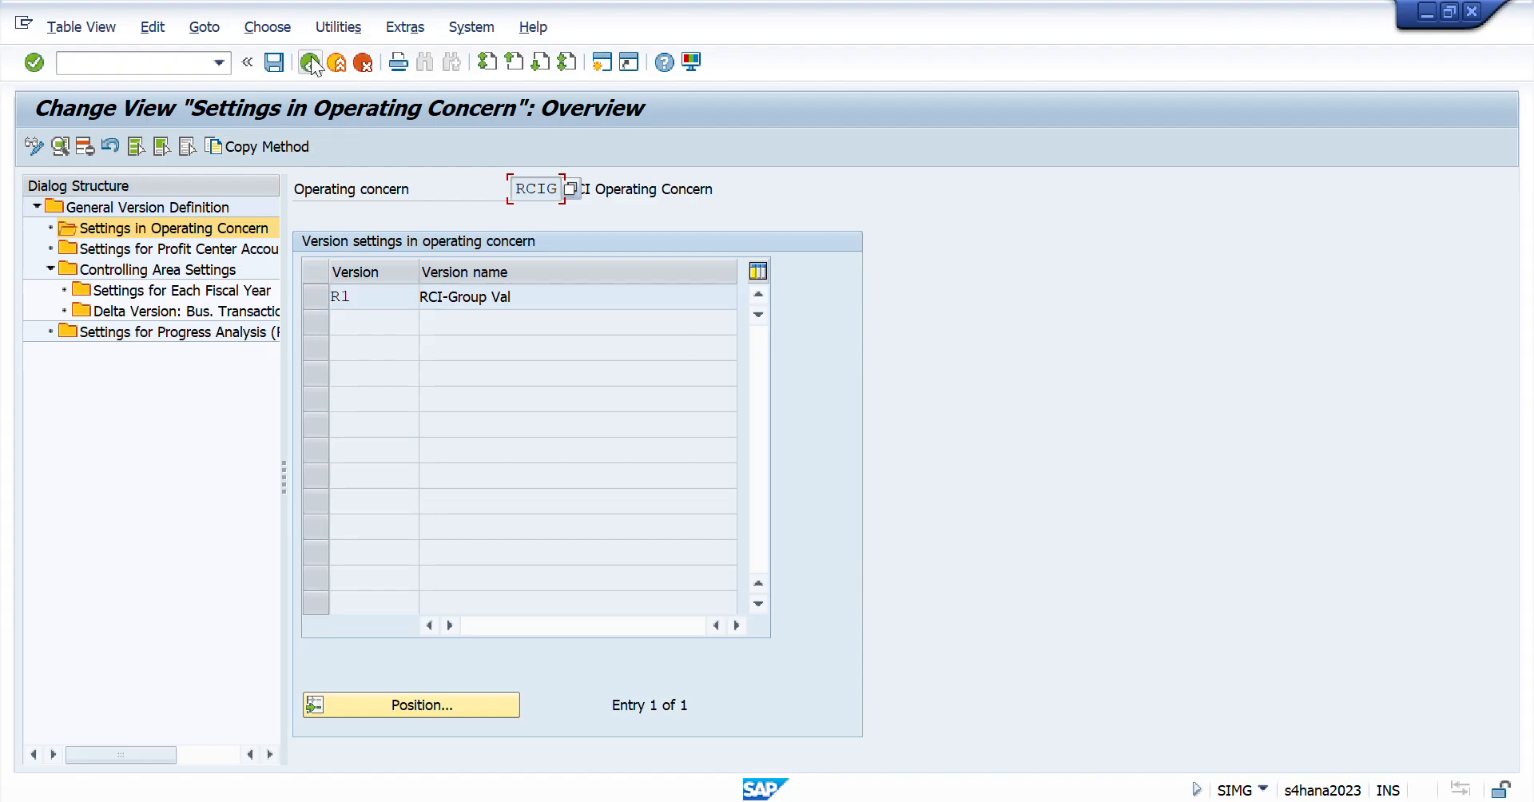
left_click(311, 64)
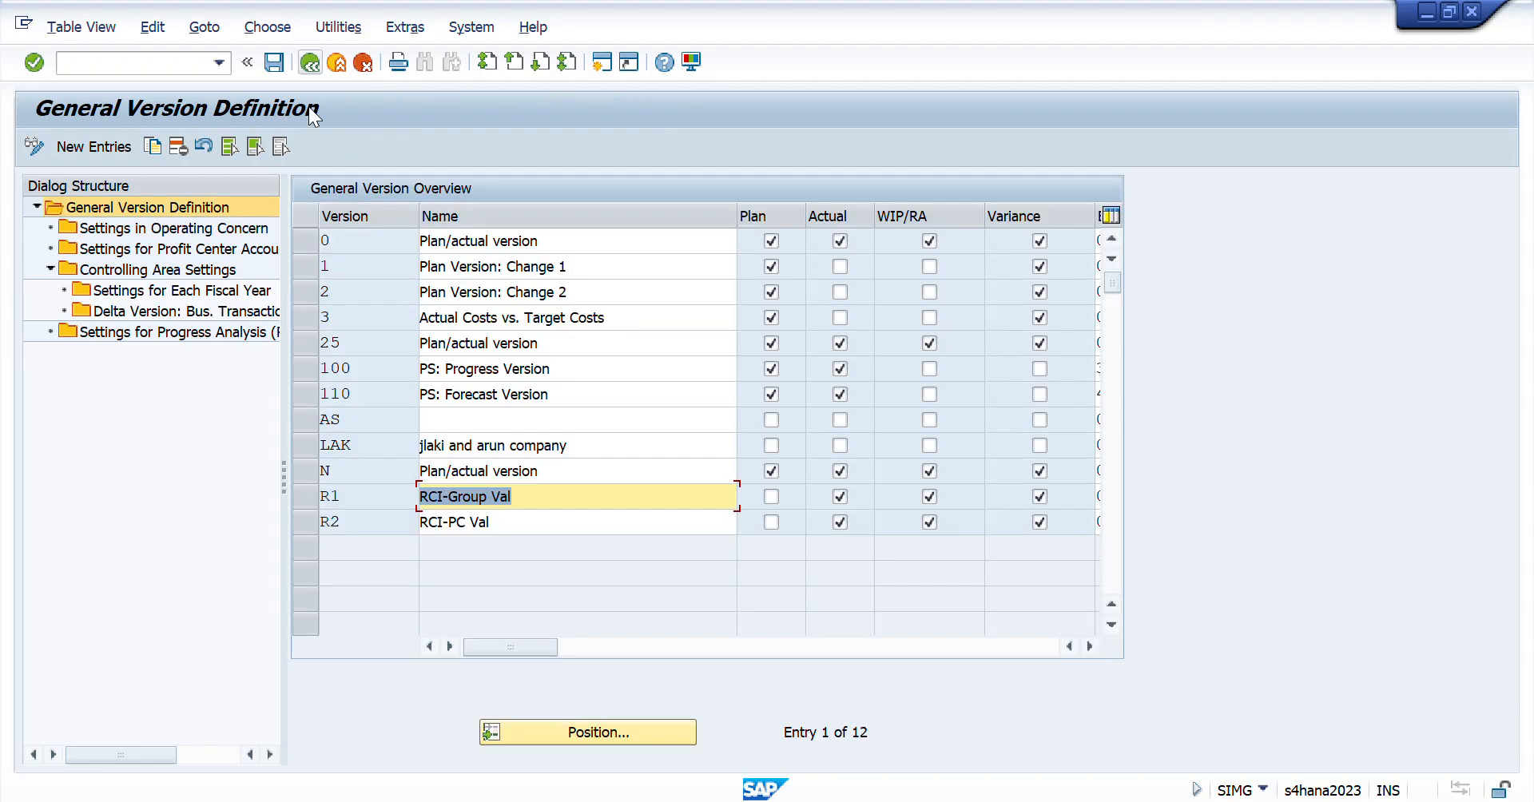
- Review the Settings for Profit Center Accounting of version R1 in controlling area RCIG, and return to the version overview
left_click(299, 496)
double_click(156, 251)
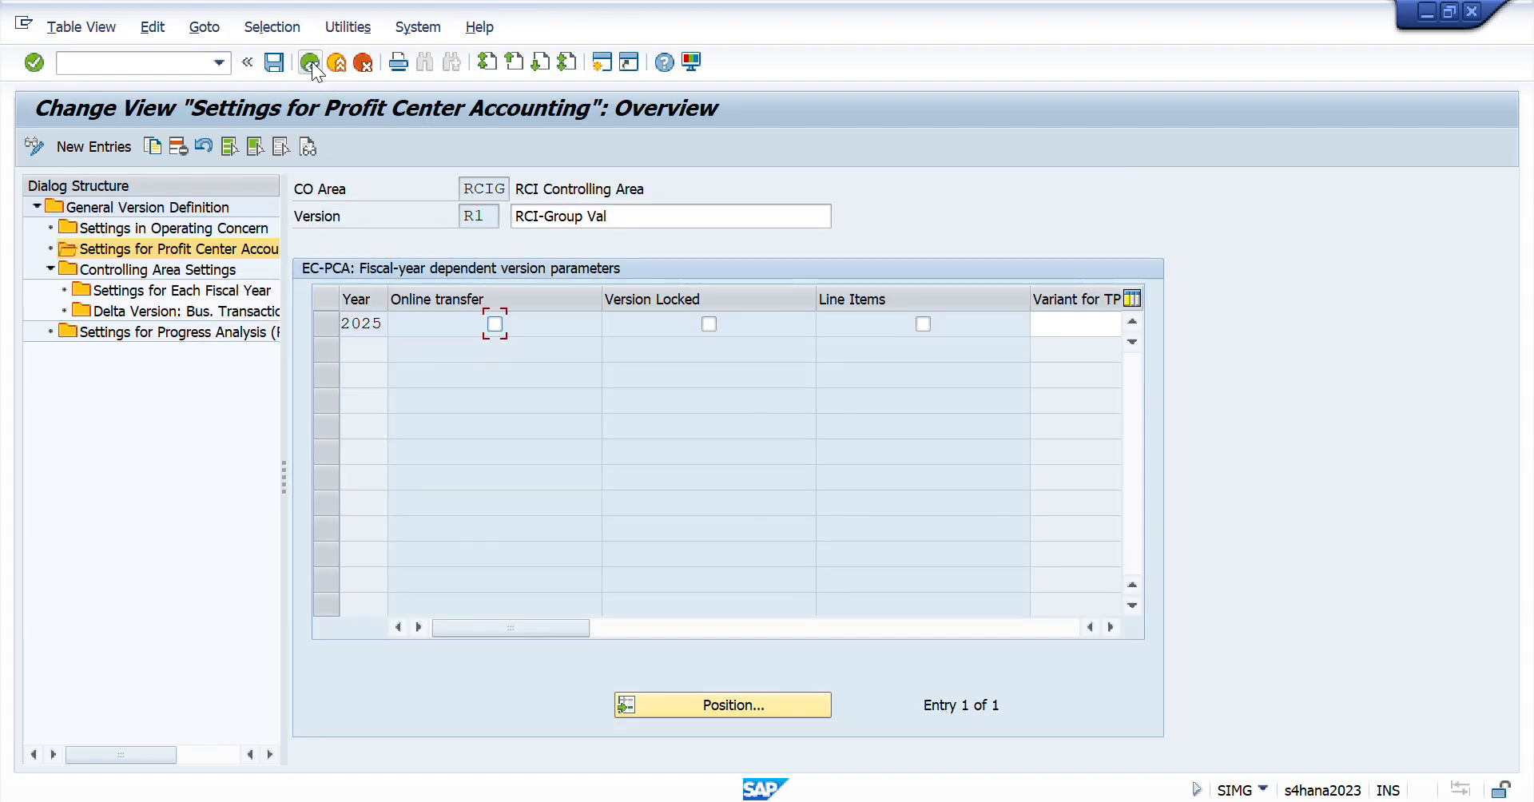
left_click(310, 62)
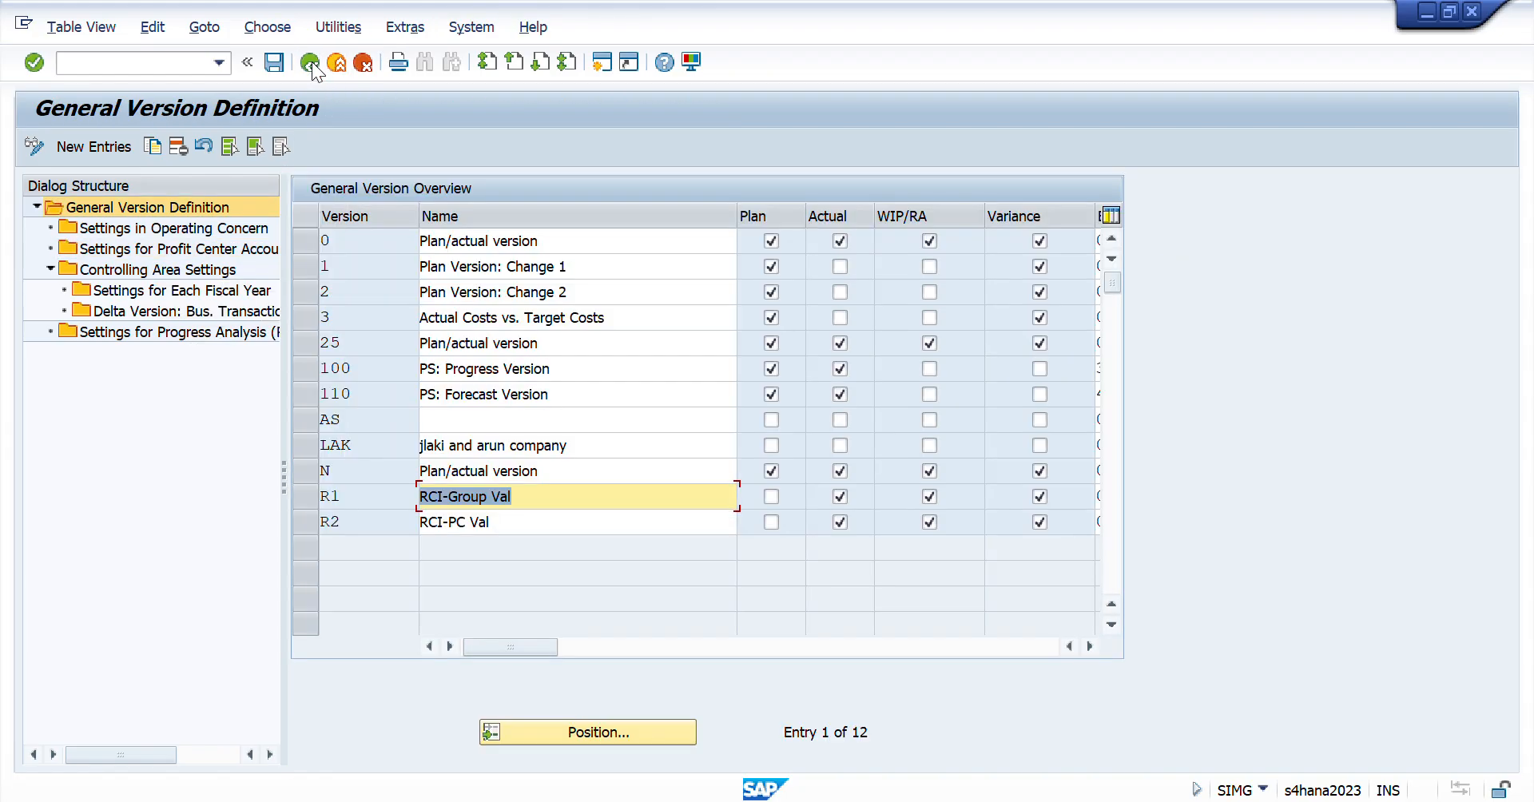
- Check the valuation view of version R1 in the Controlling Area Settings of RCIG, and return to the version overview
left_click(308, 495)
double_click(177, 272)
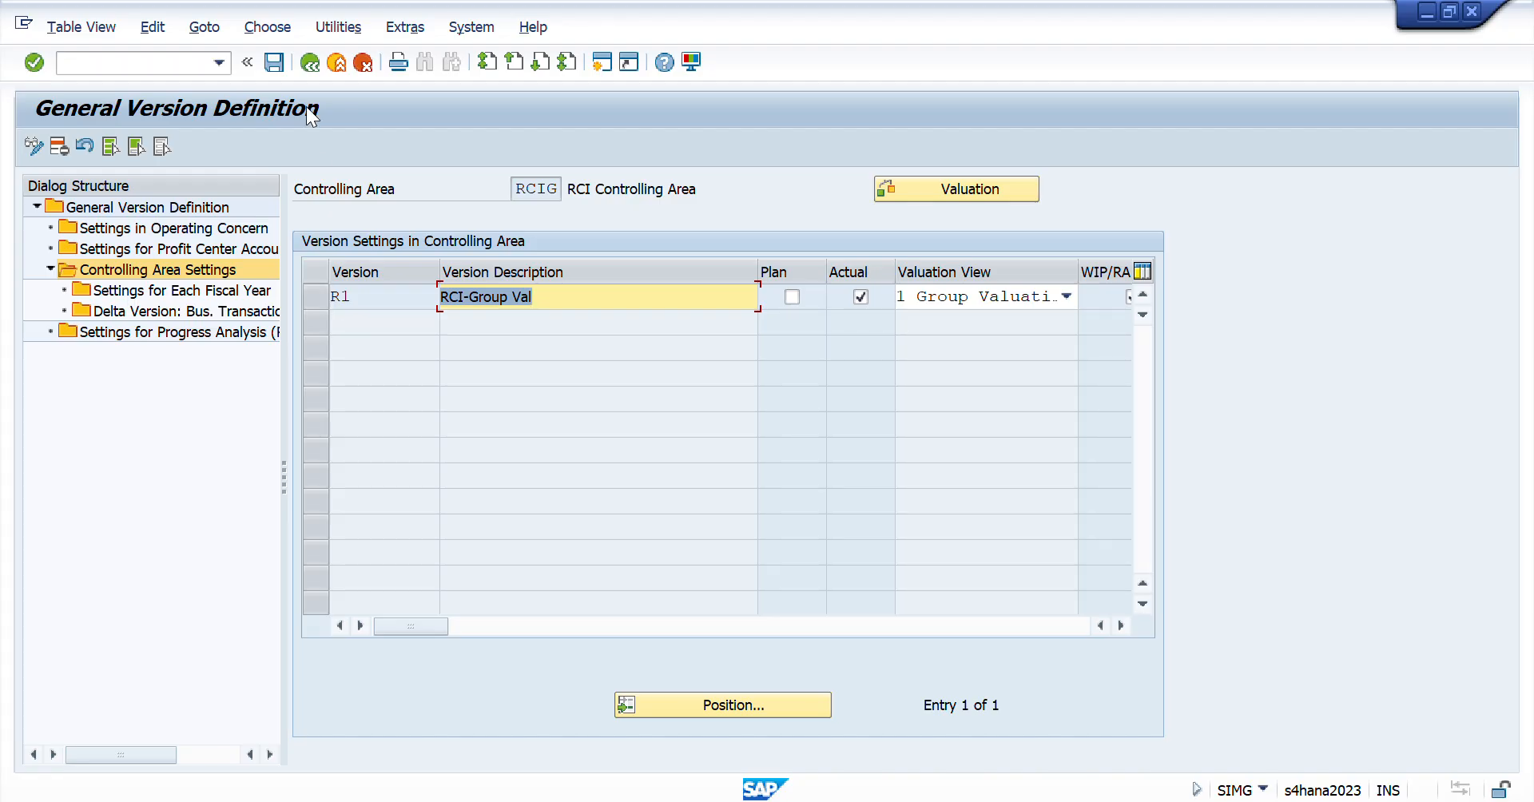
left_click(310, 65)
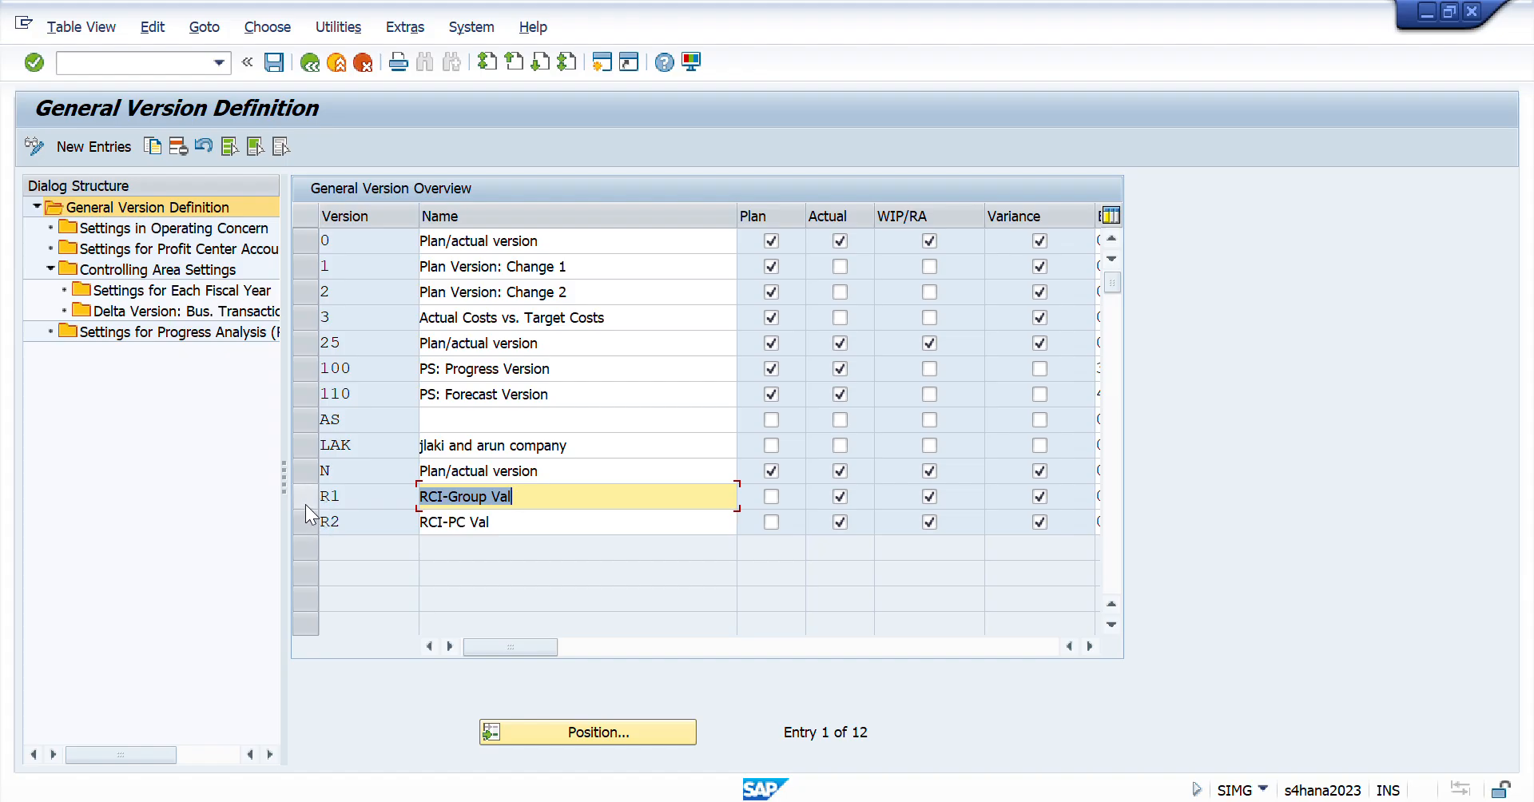
- Open the fiscal year 2025 settings of version R1 under Controlling Area Settings and examine the planning exchange rate type and value date
left_click(304, 501)
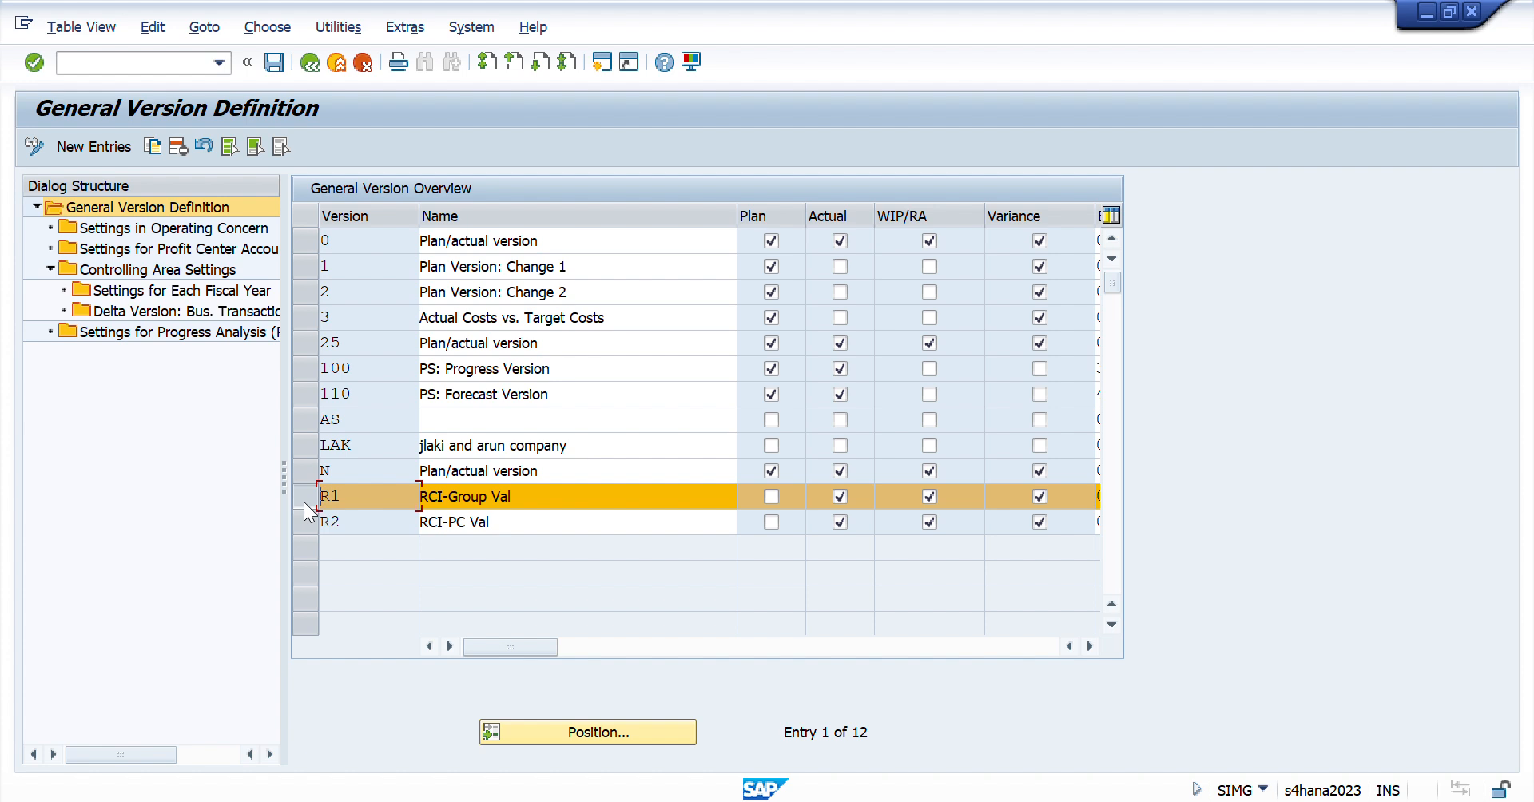
double_click(181, 270)
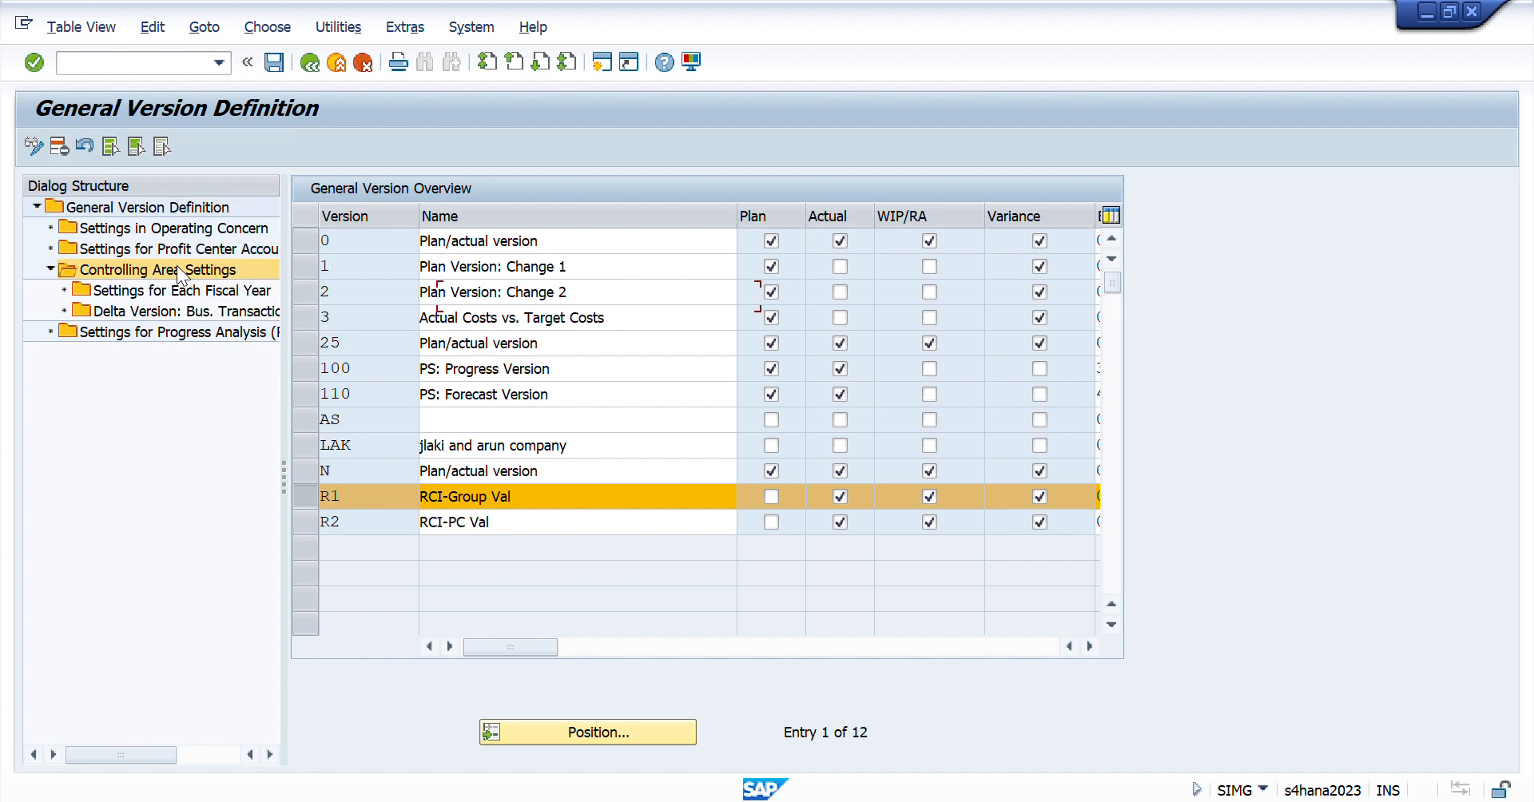
left_click(310, 290)
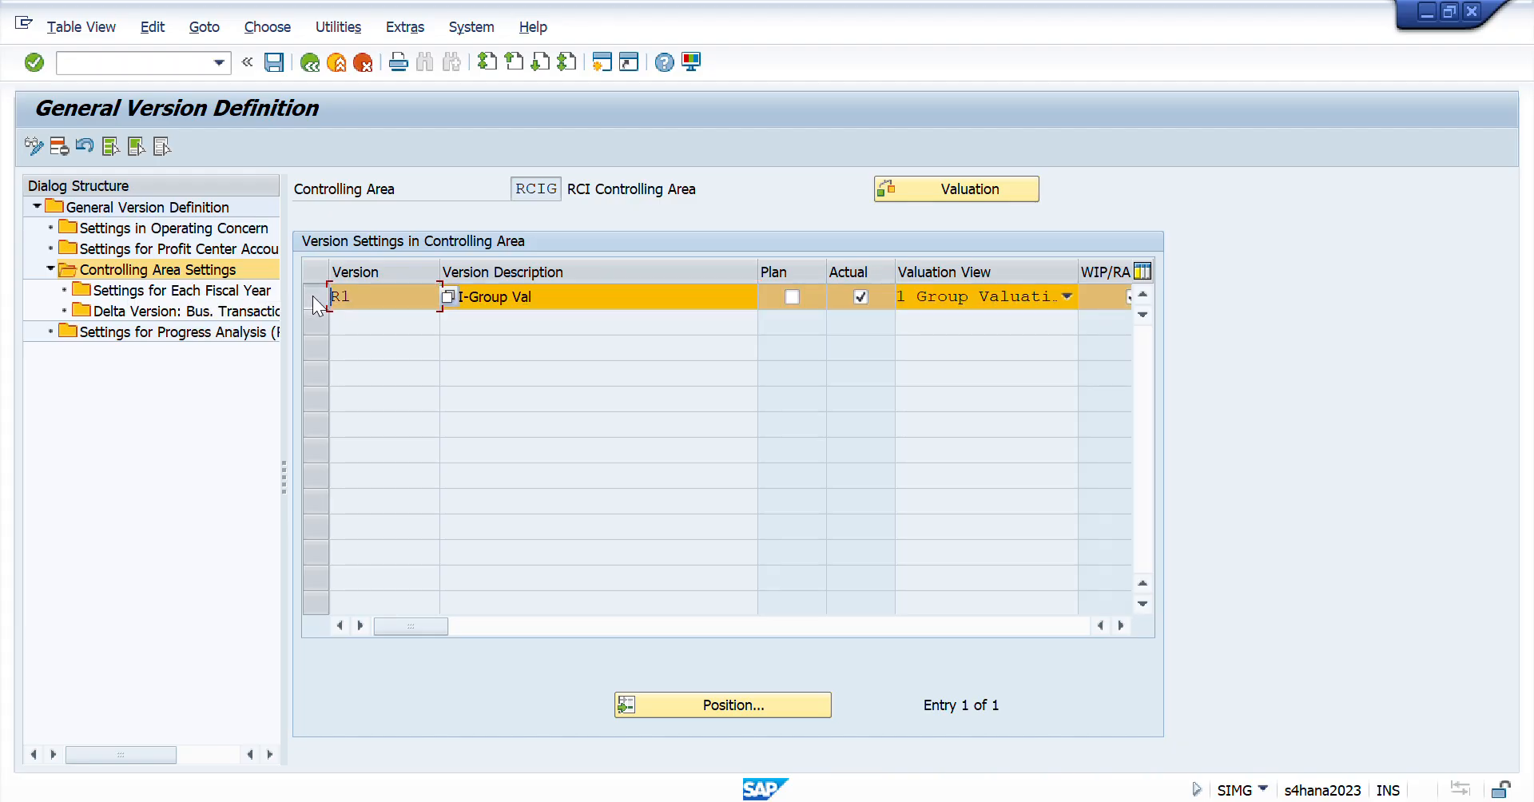
left_click(222, 289)
double_click(221, 288)
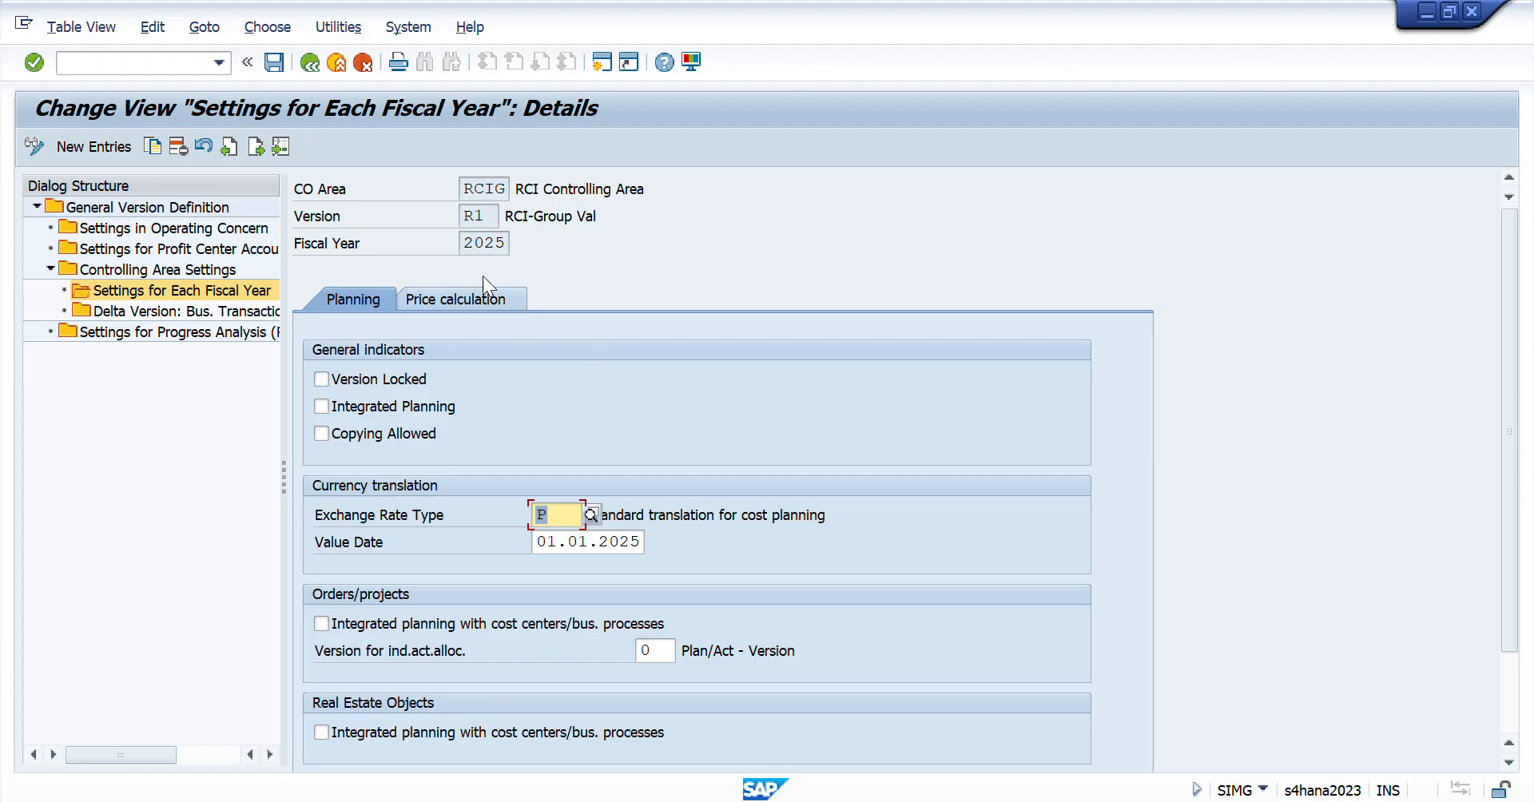
left_click(644, 542)
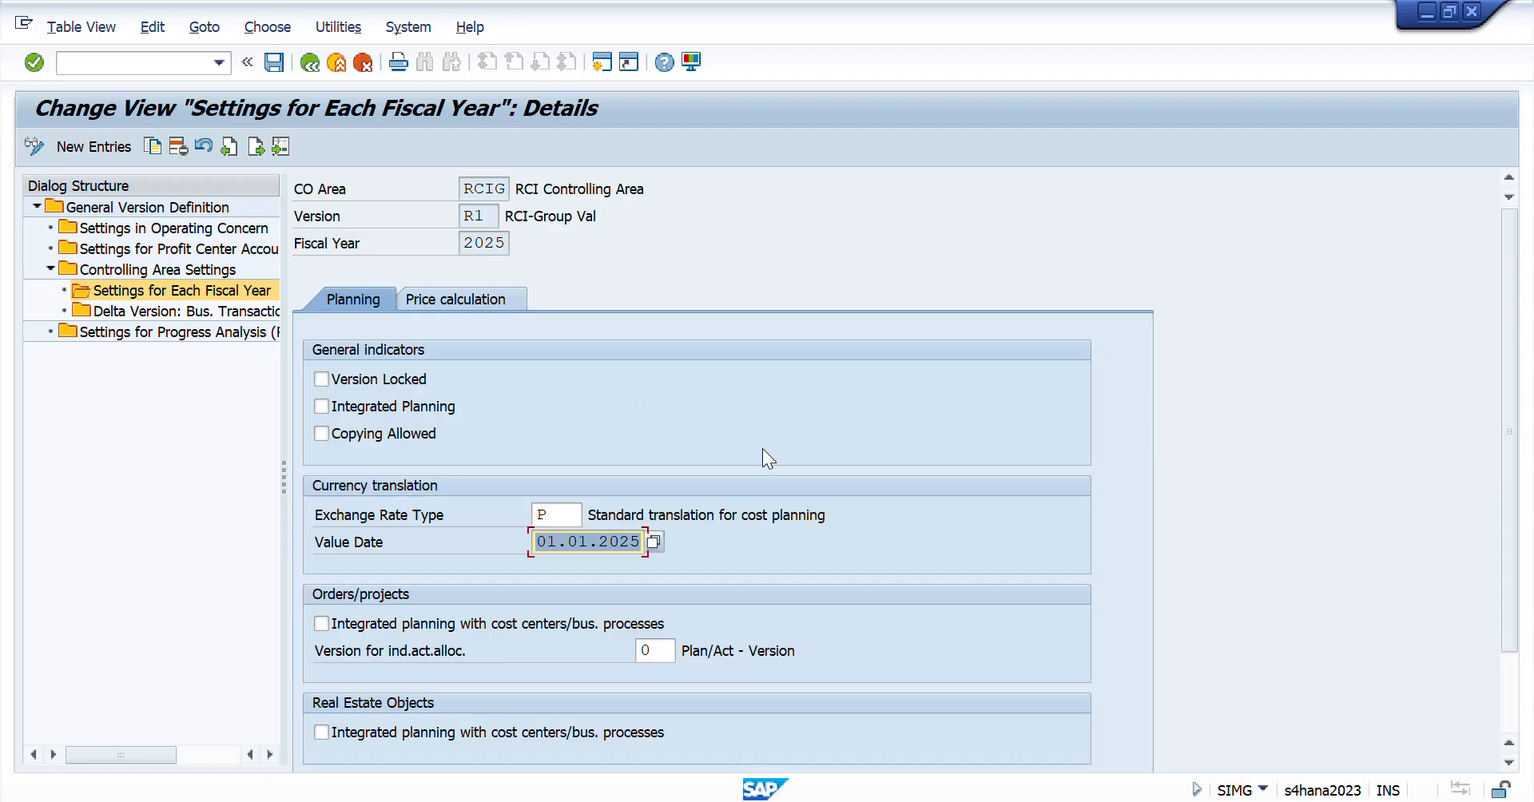
scroll(762, 448, "down", 3)
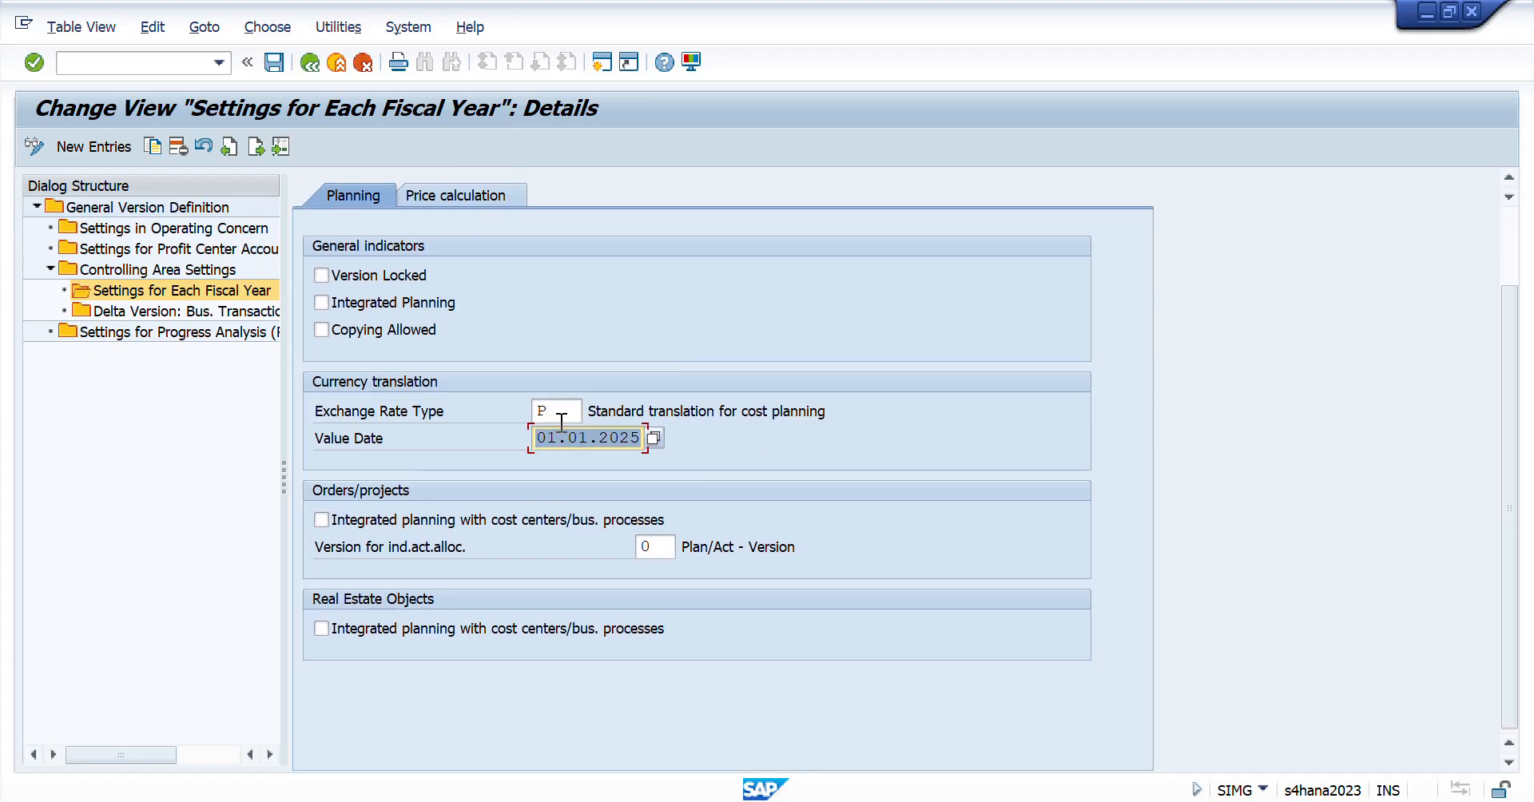
left_click(548, 403)
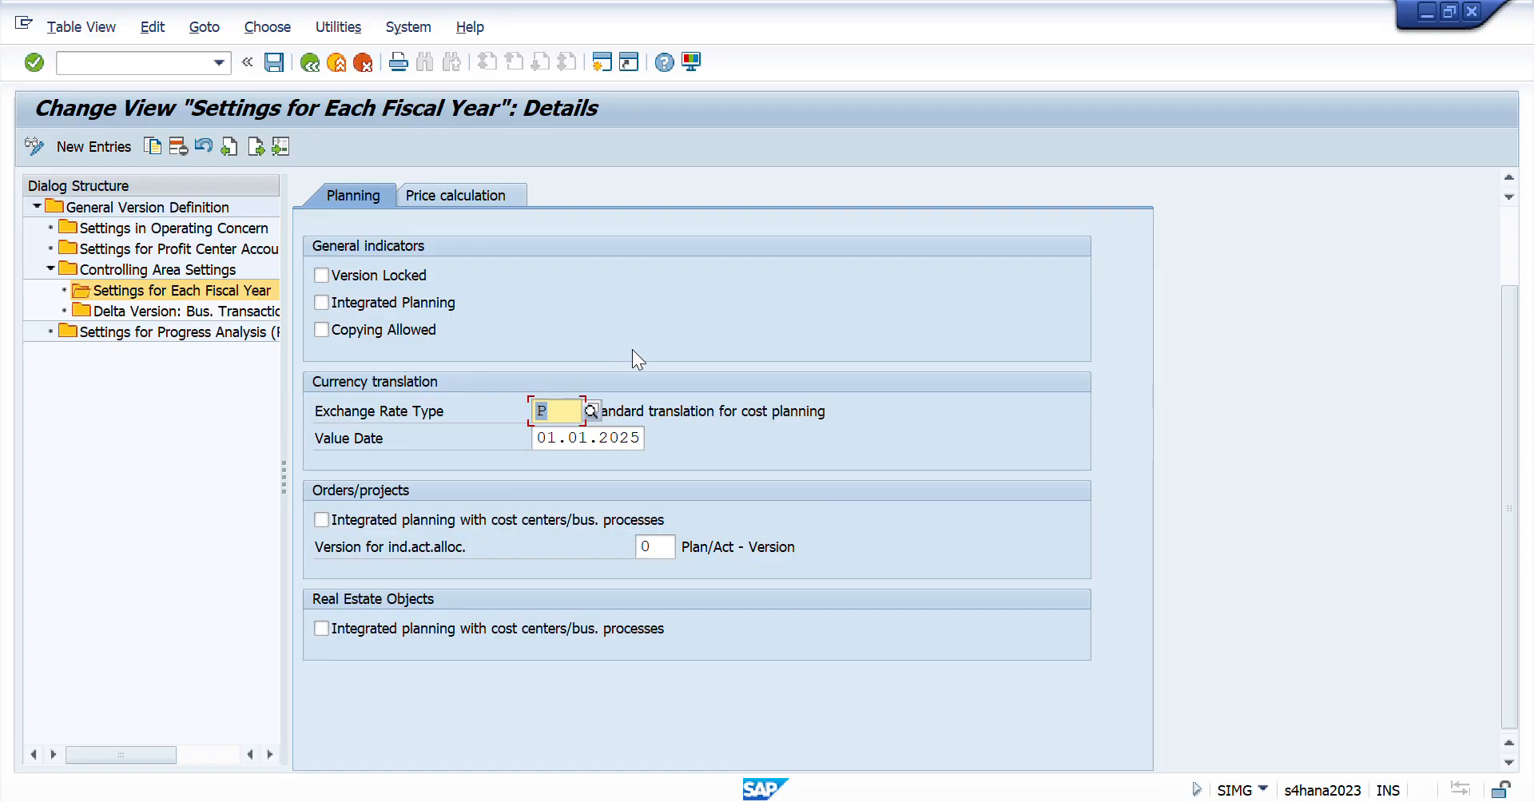
scroll(639, 350, "up", 3)
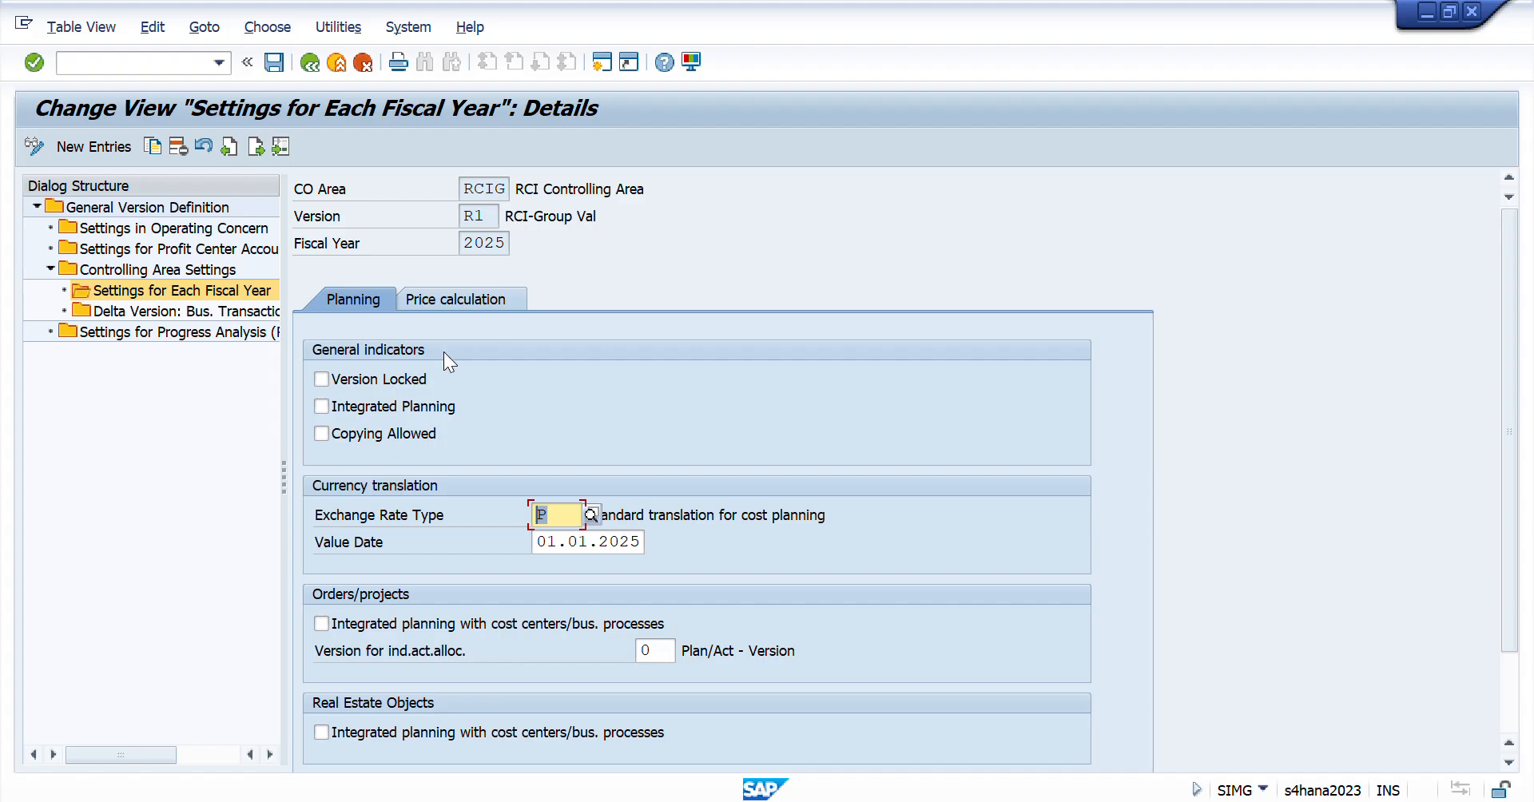
- Check the remaining planning settings of version R1 for fiscal year 2025, and return to the general version overview
scroll(443, 352, "down", 1)
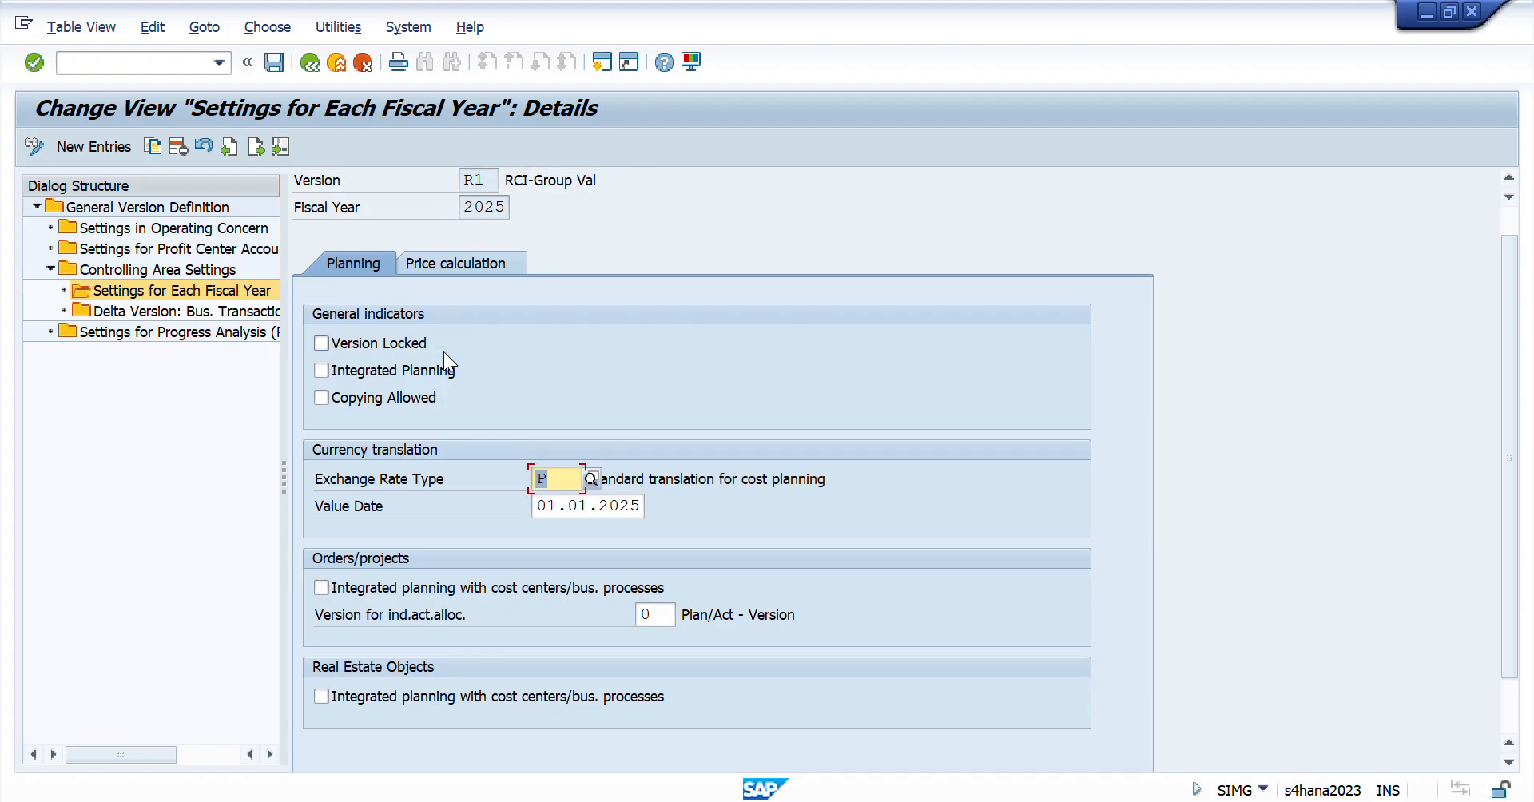
left_click(309, 63)
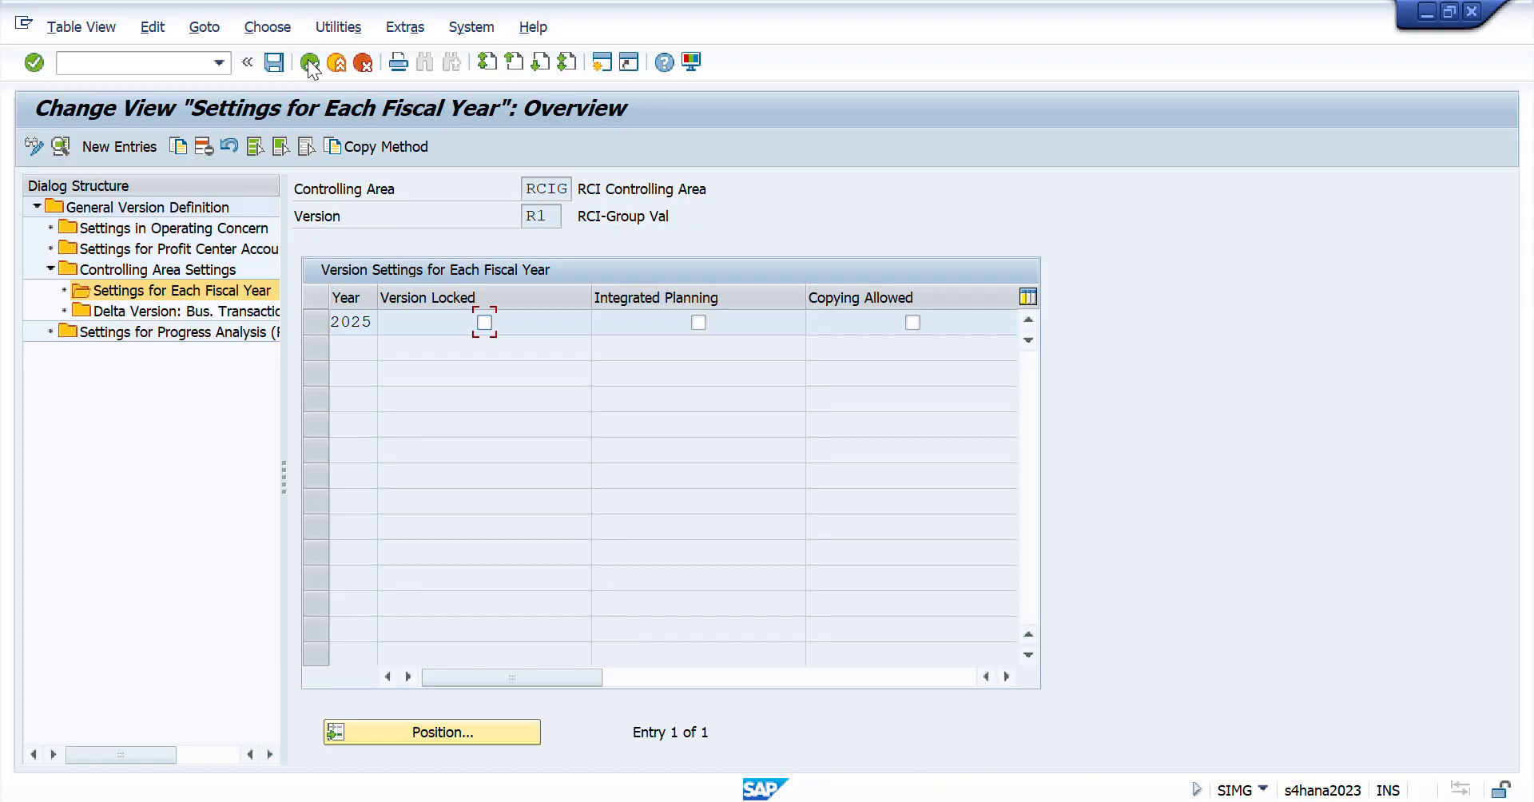
left_click(310, 62)
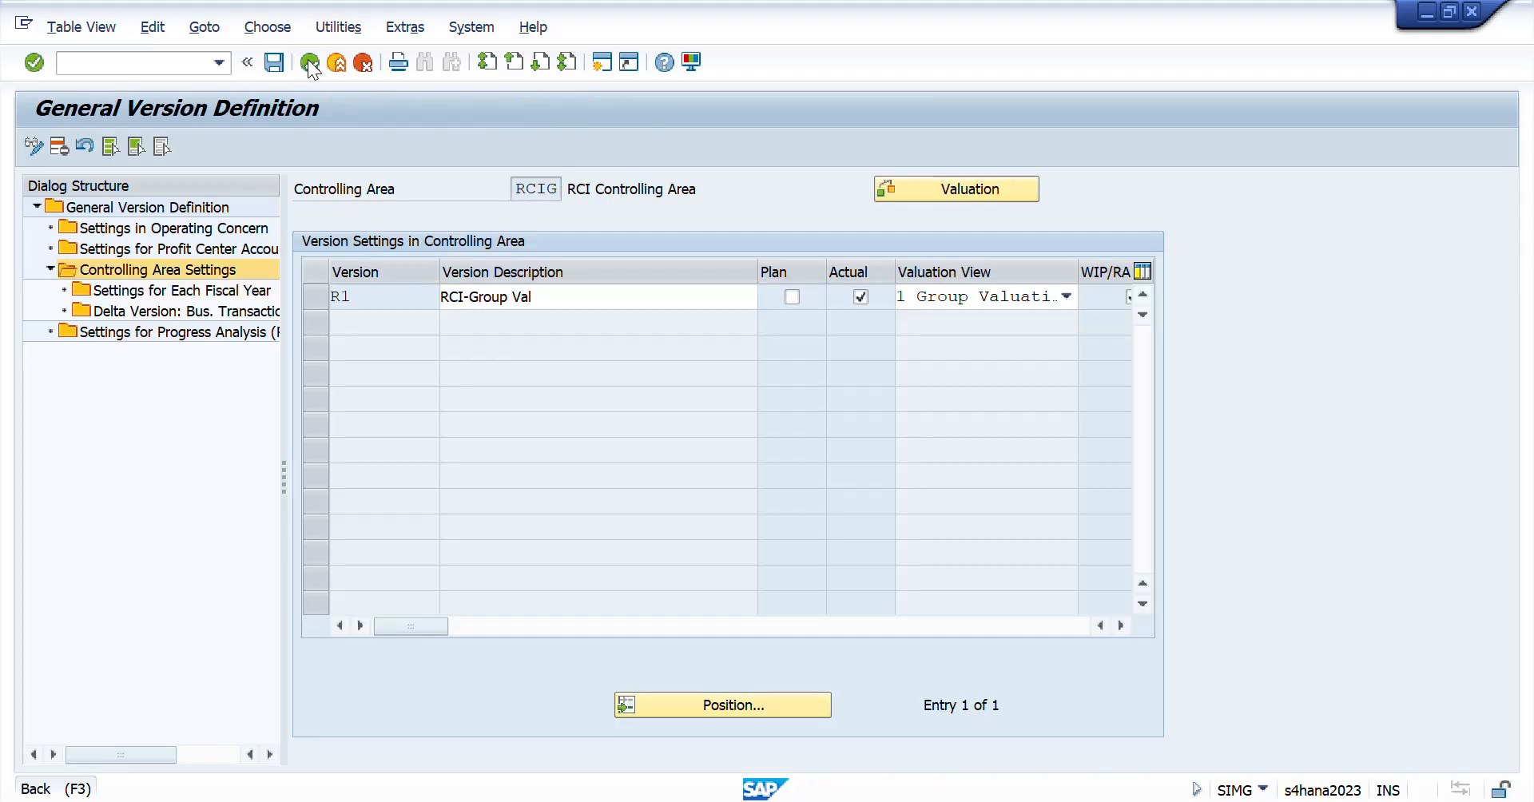
left_click(310, 62)
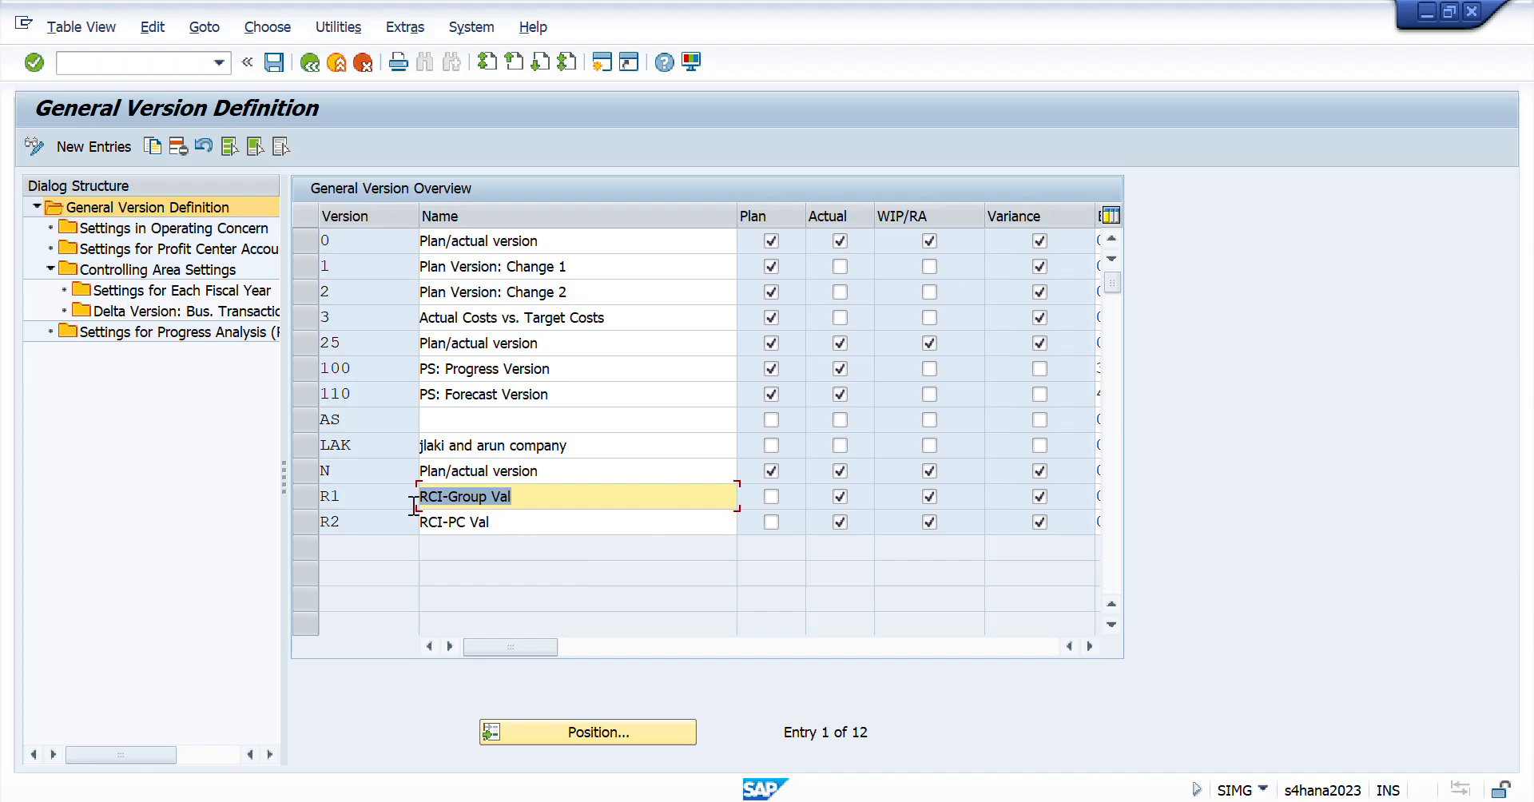
- Point out version R2 in the version overview, return to the implementation guide, and go to Define Ledger for CO Version
left_click(502, 525)
left_click_drag(502, 525, 383, 538)
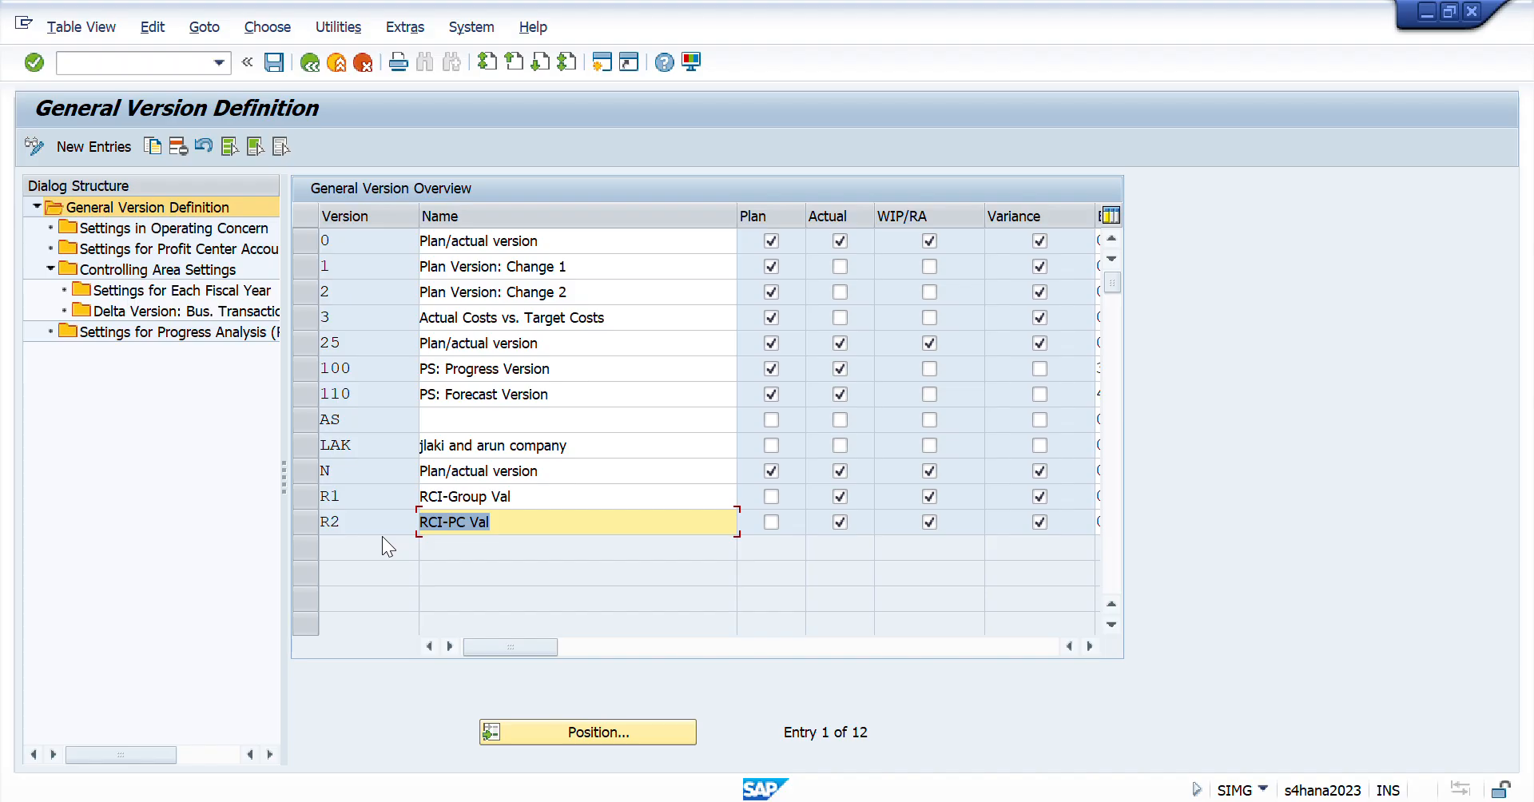
left_click(308, 63)
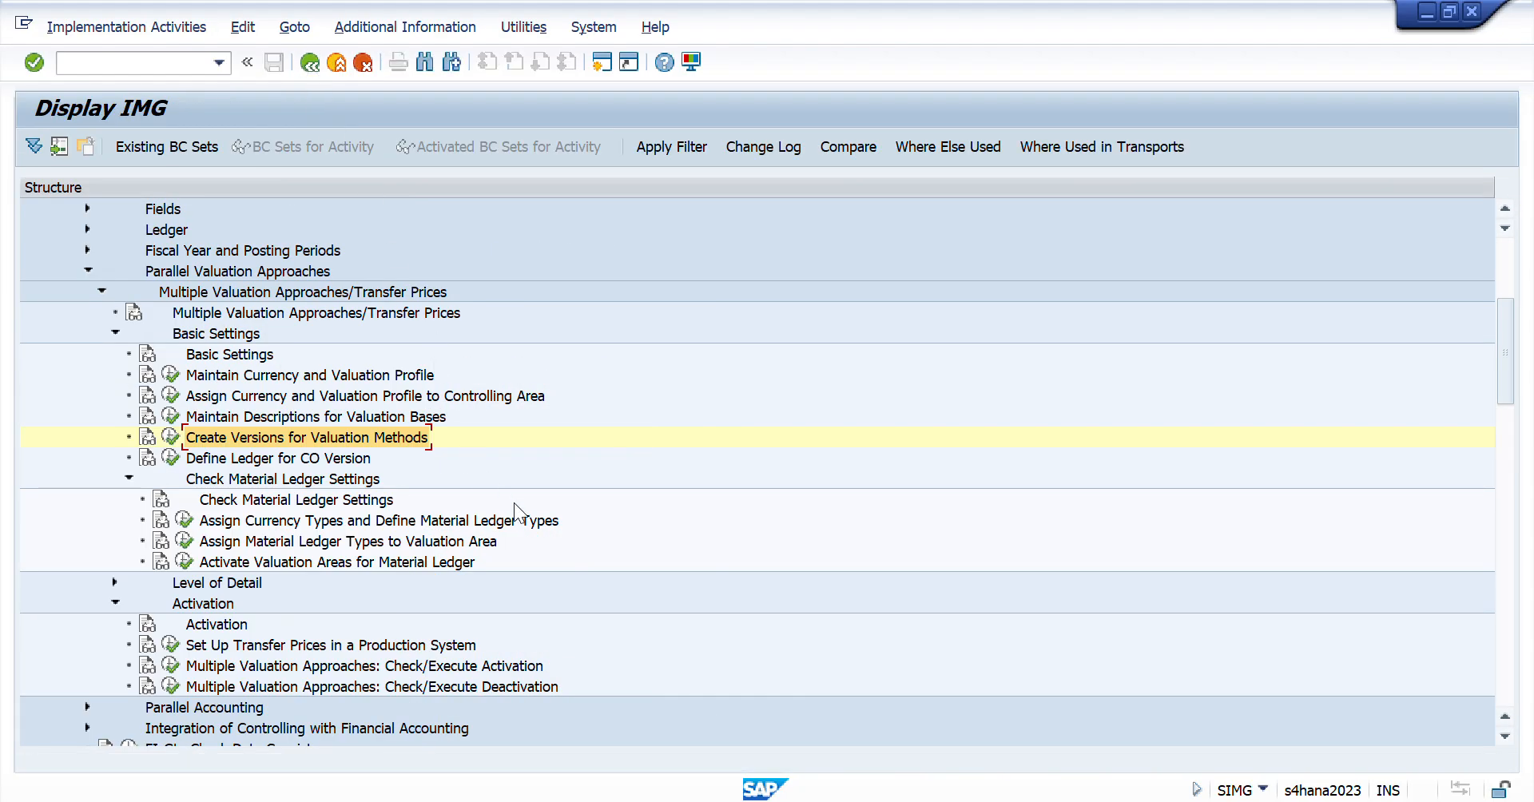
key("Down")
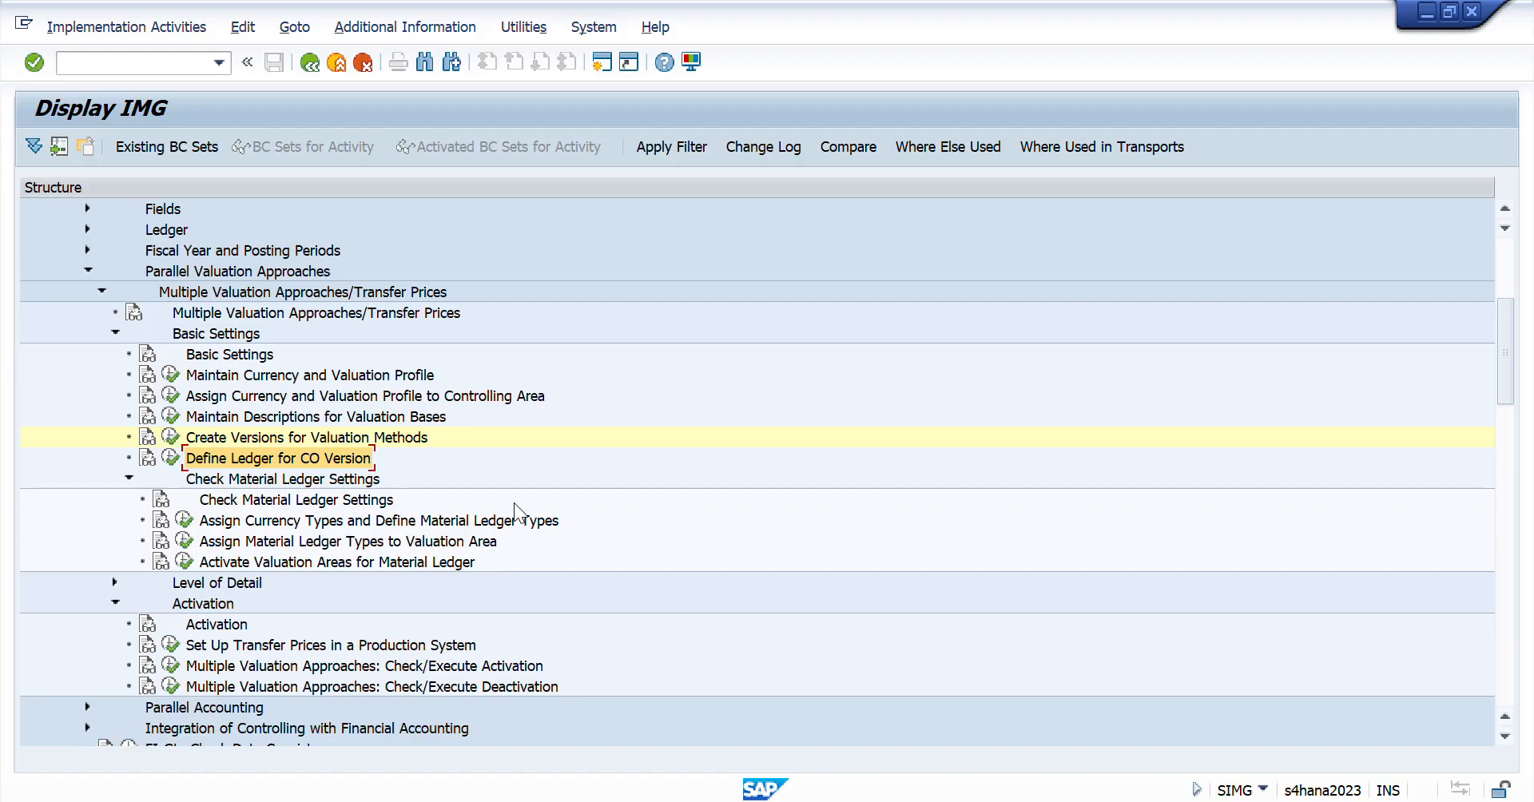
- Switch to the Day 31 sheet in Excel, review the Version assignment note, and go to the Activate PC accounting item
key("alt+Tab")
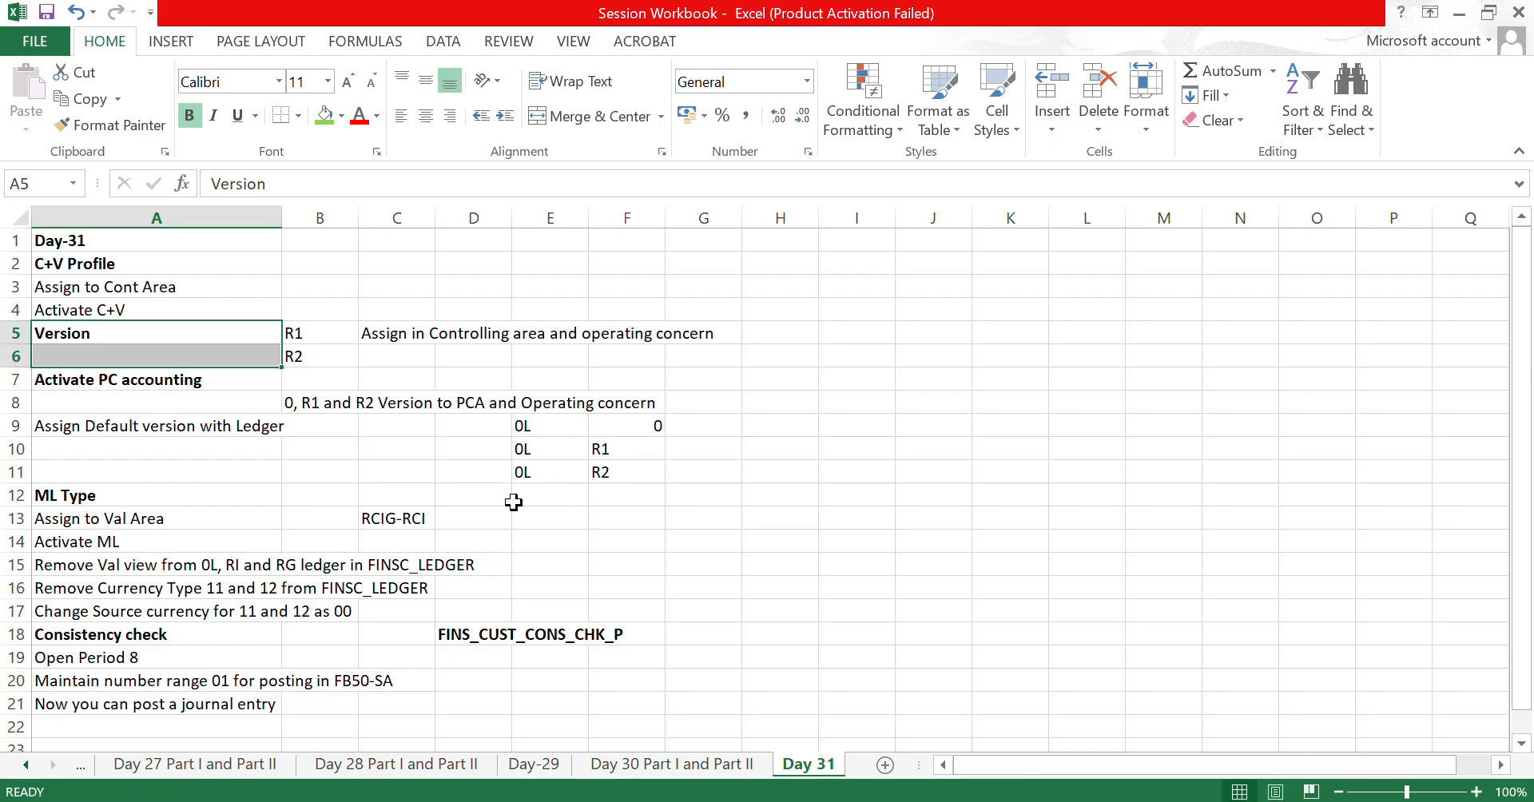
key("Down")
key("Up")
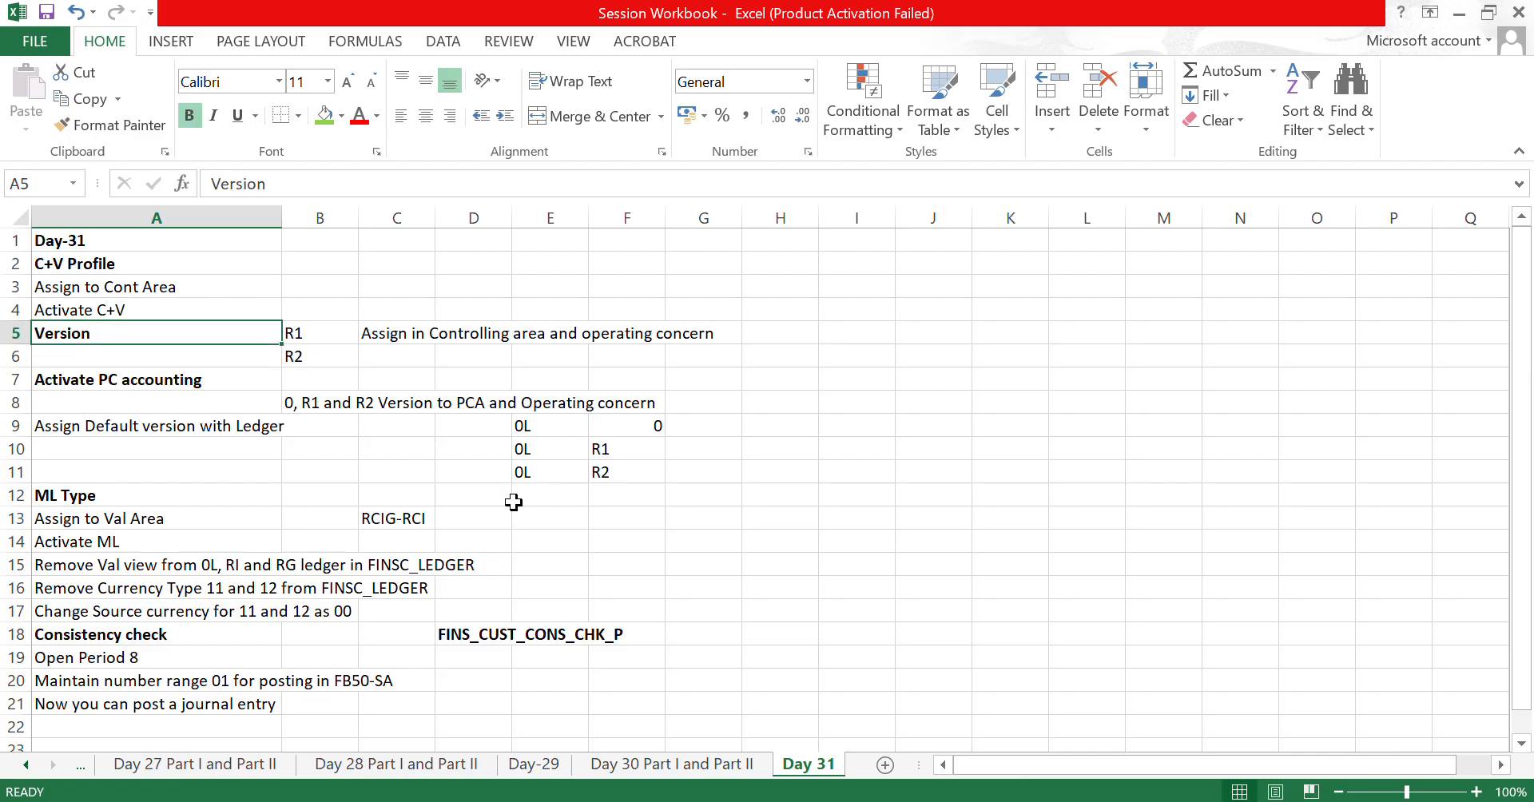
key("Right")
key("Right")
key("Right")
key("Left")
key("shift+Right")
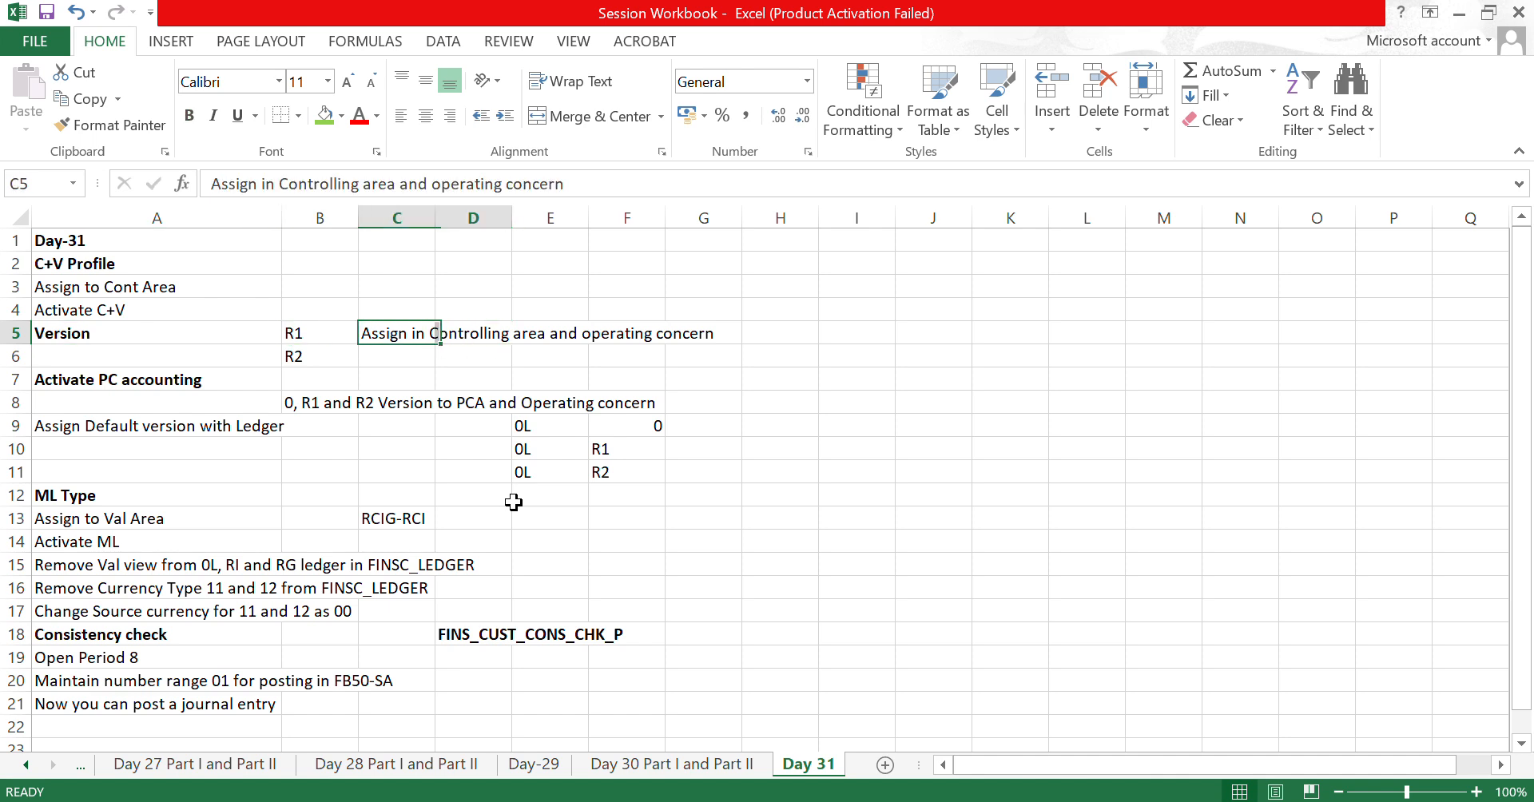
key("shift+Right")
key("shift+Right")
key("shift+Right")
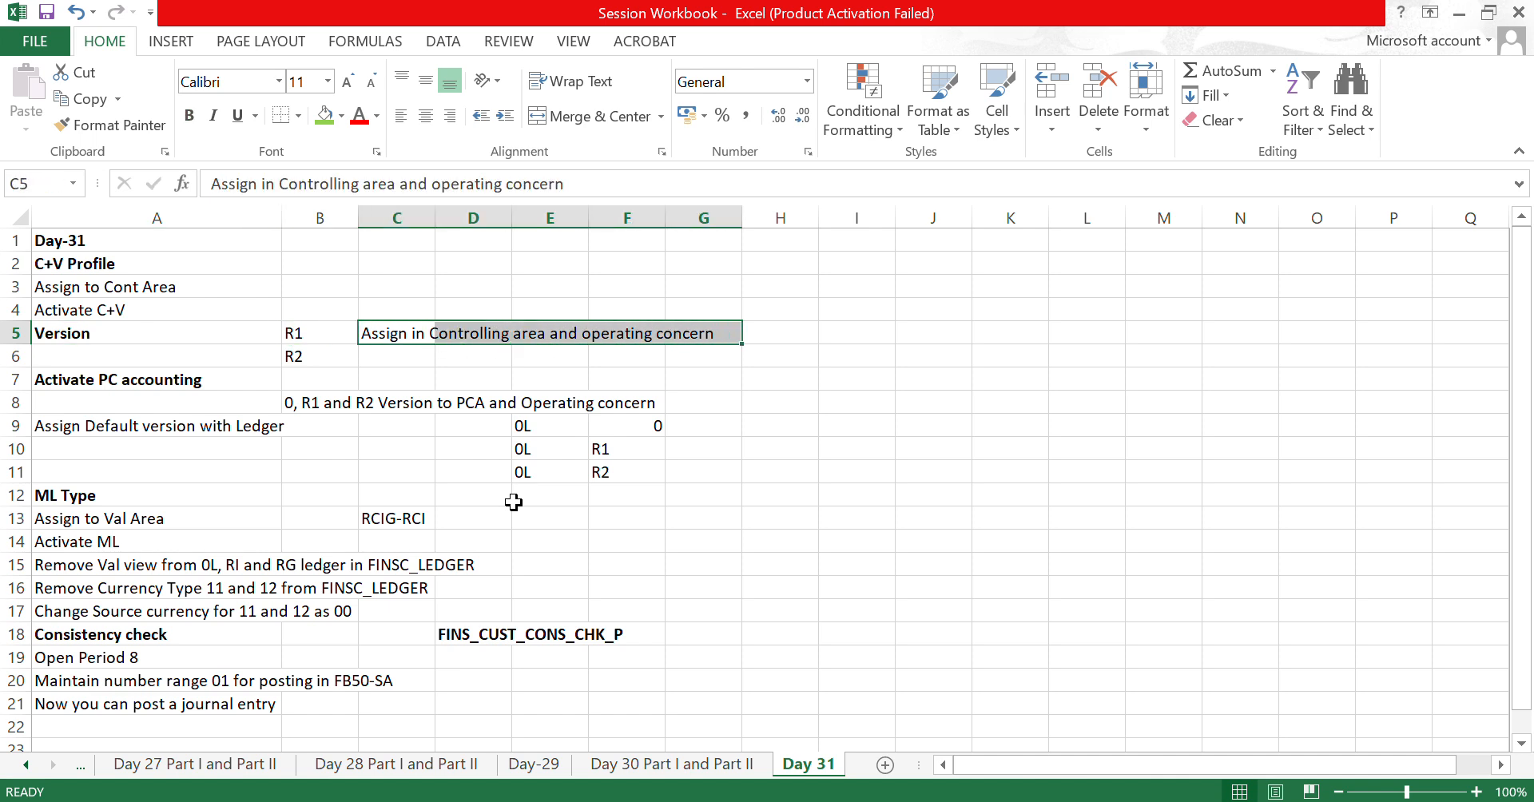
key("Left")
key("Left")
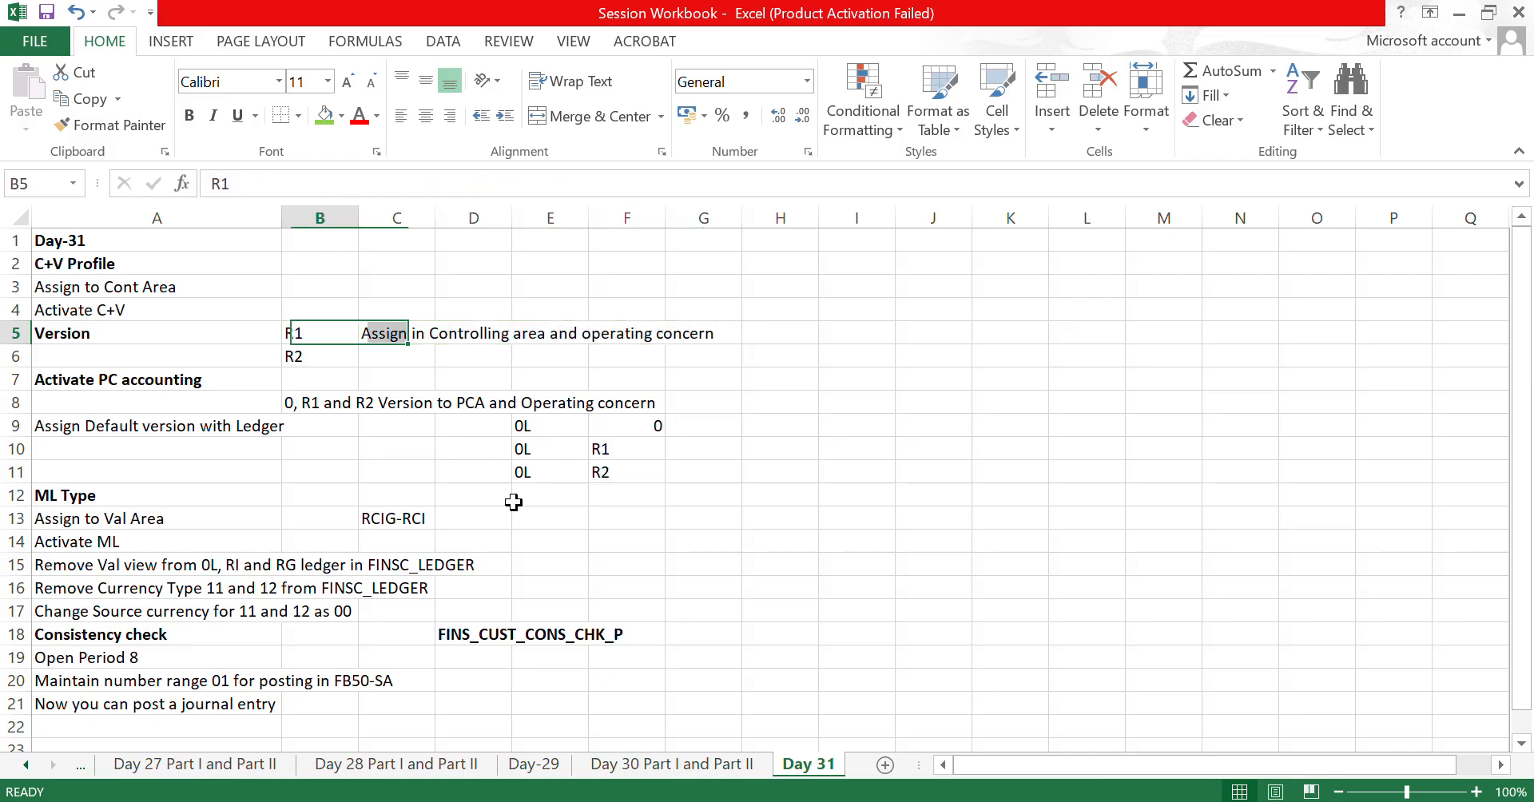
key("Down")
key("Down")
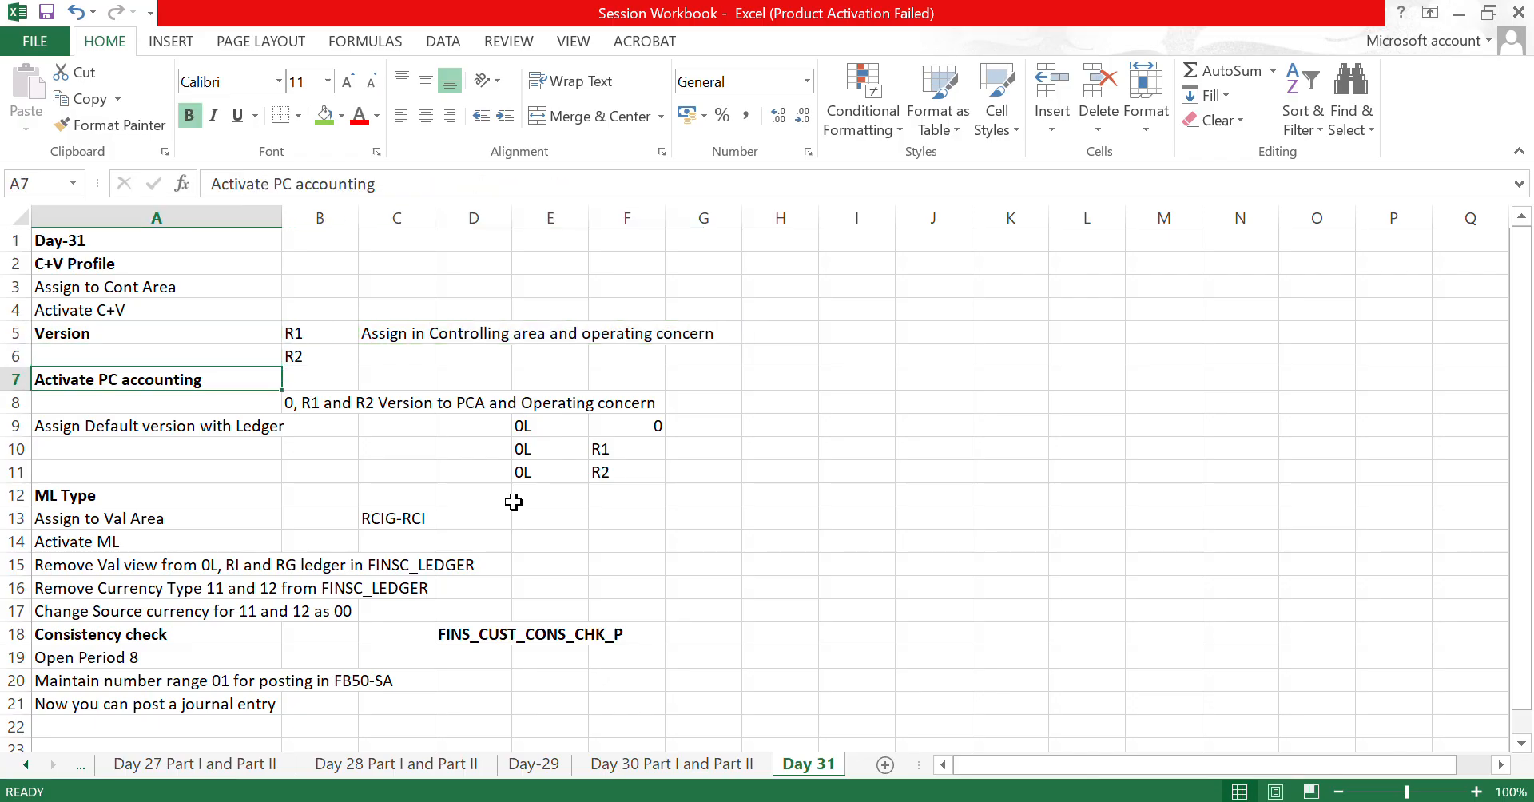
- Switch back to SAP and collapse Basic Settings and Parallel Valuation Approaches in the implementation guide
key("alt+Tab")
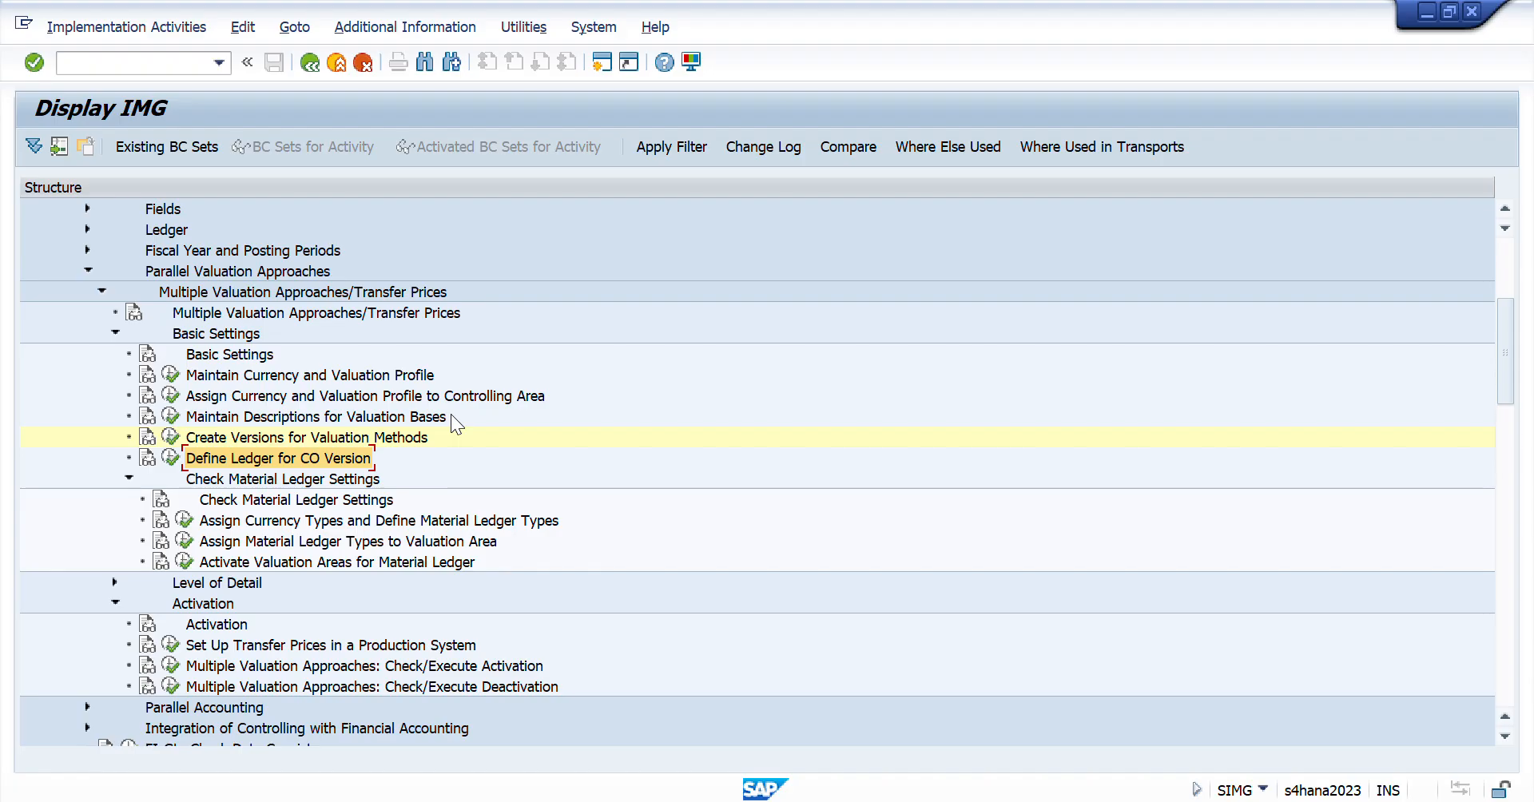
key("Up")
key("Up")
key("Up")
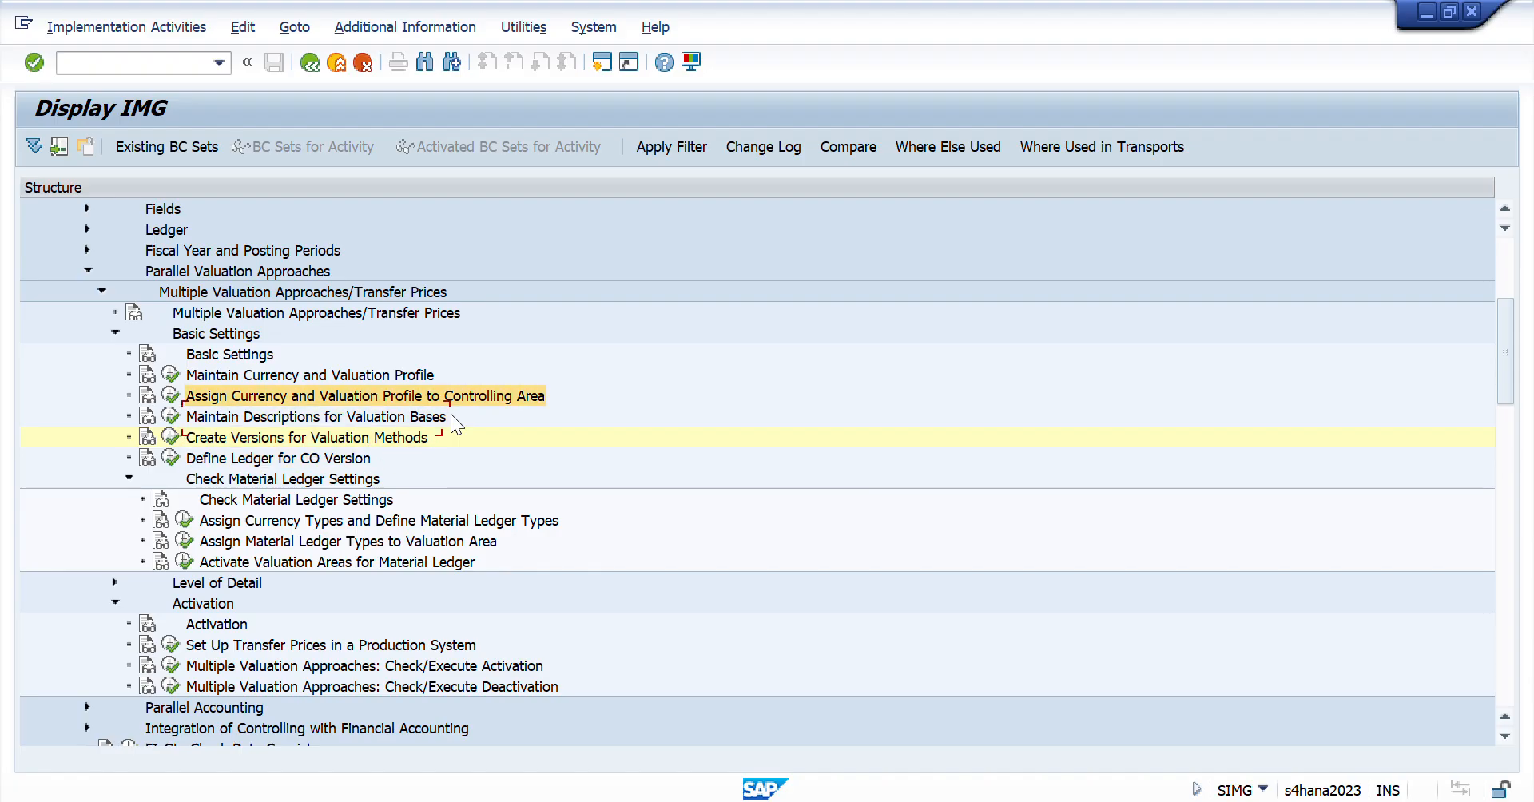
key("Up")
key("Up")
key("Up")
key("Left")
key("Up")
key("Up")
key("Up")
key("Up")
key("Down")
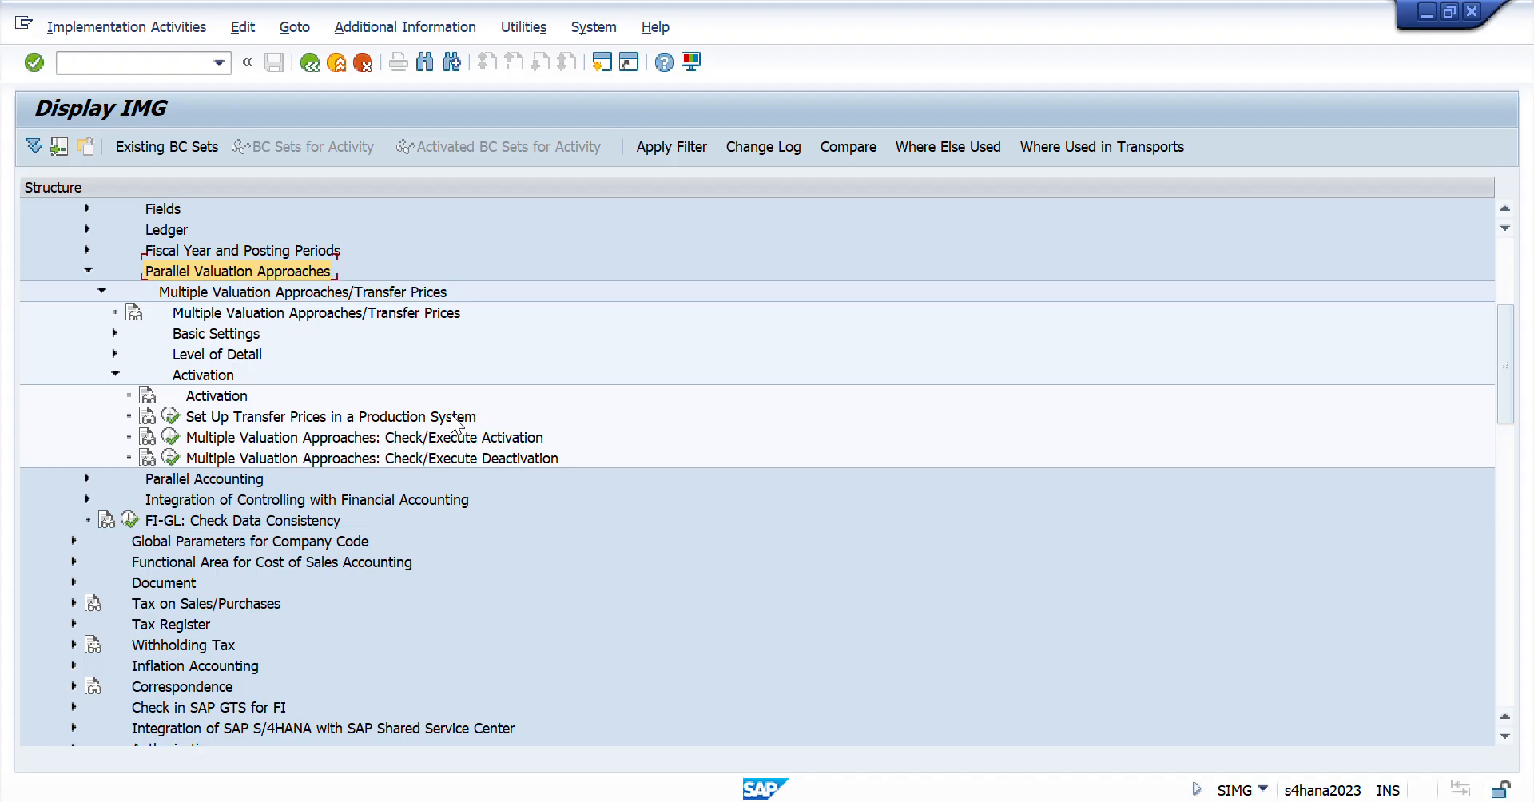
key("Left")
- Collapse the Financial Accounting node in the SAP Customizing Implementation Guide
key("Up")
key("Up")
key("Up")
key("Up")
key("Up")
key("Up")
key("Up")
key("Up")
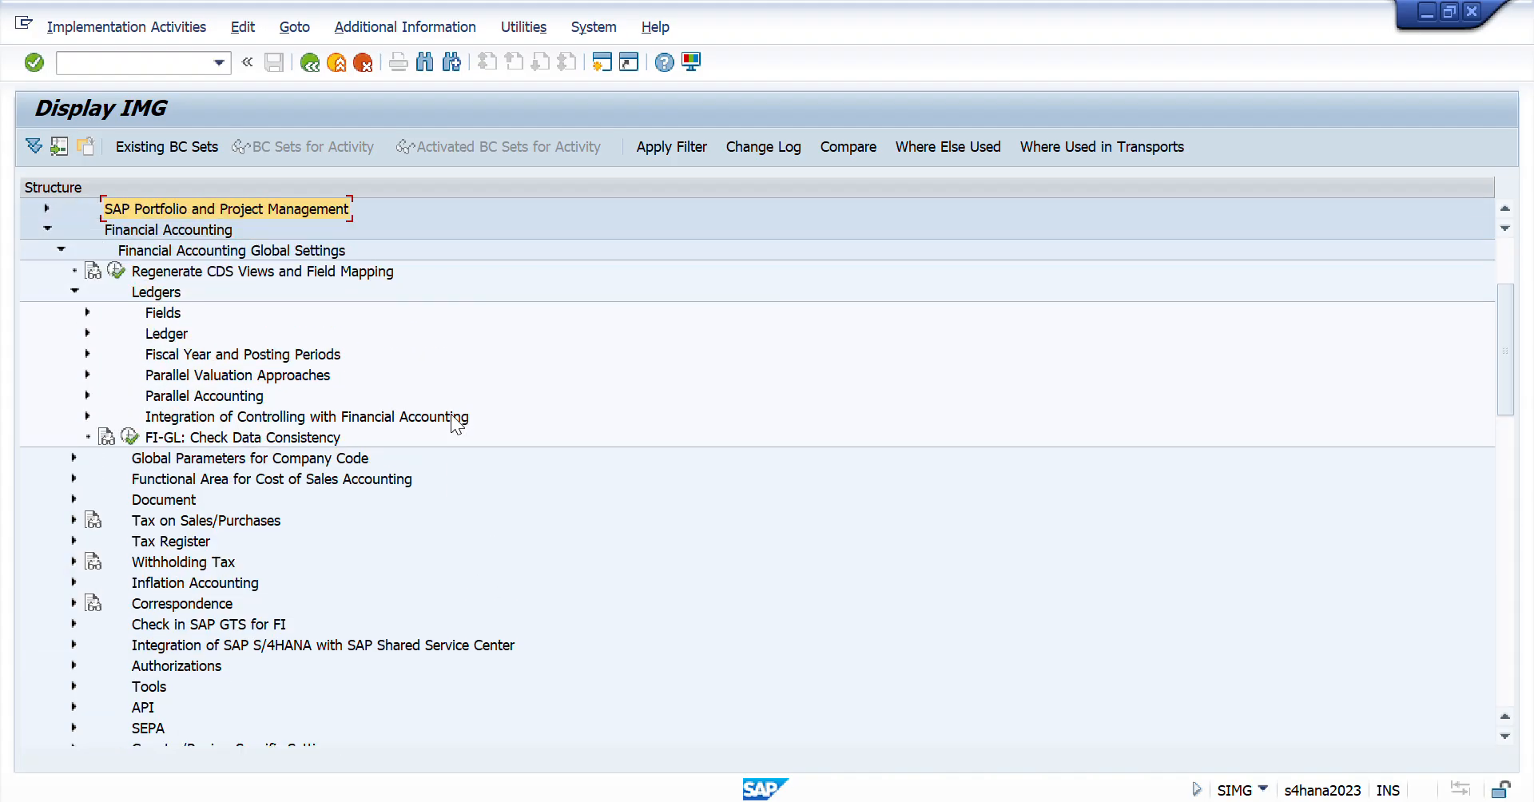
key("Down")
key("Down")
key("Down")
key("Up")
key("Up")
key("Up")
key("Up")
key("Up")
key("Up")
key("Up")
key("Up")
key("Up")
key("Up")
key("Up")
key("Down")
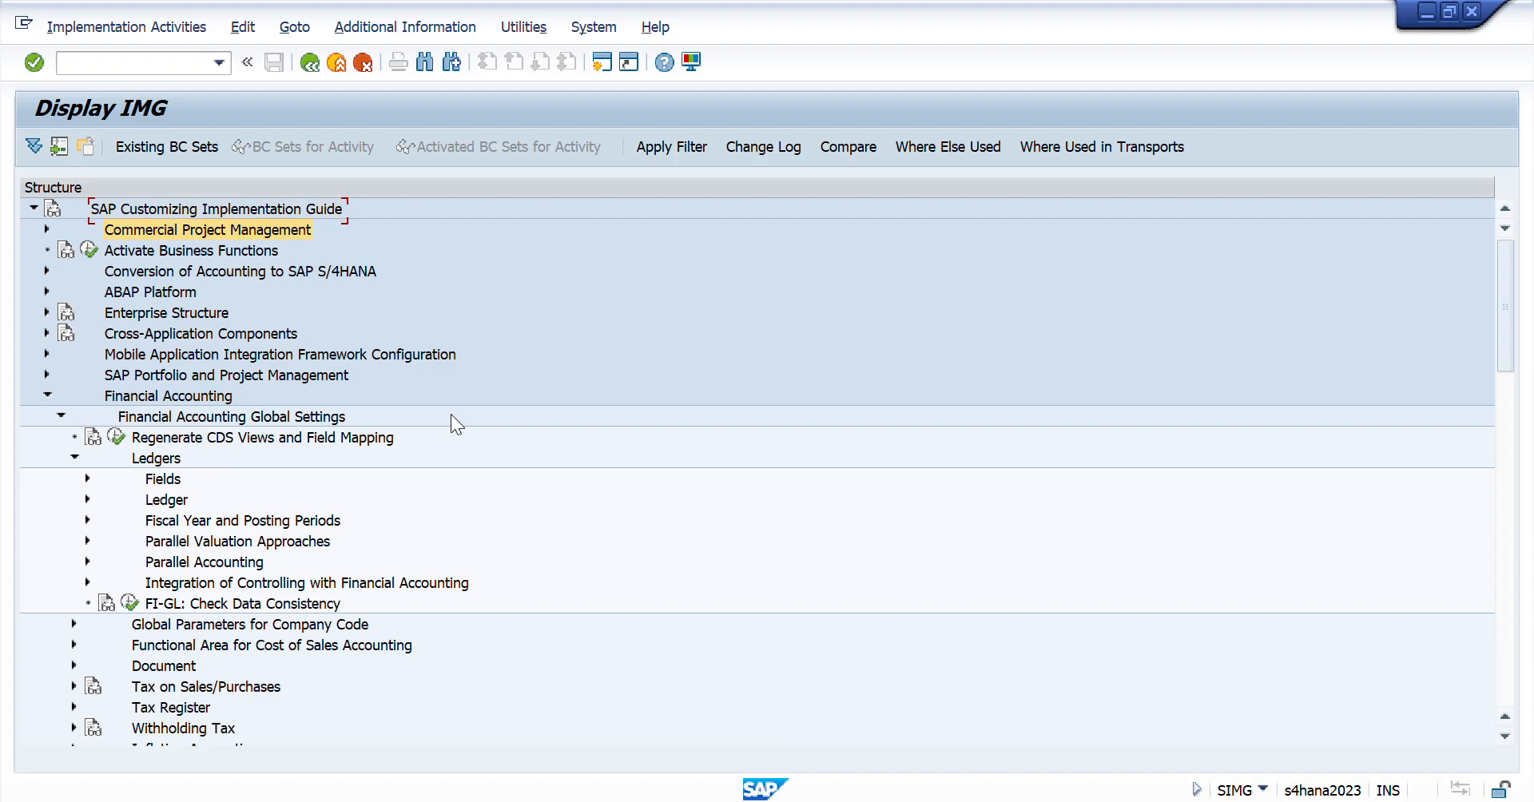
key("Down")
key("Down")
key("Down")
key("Down")
key("Down")
key("Down")
key("Down")
key("Down")
key("Left")
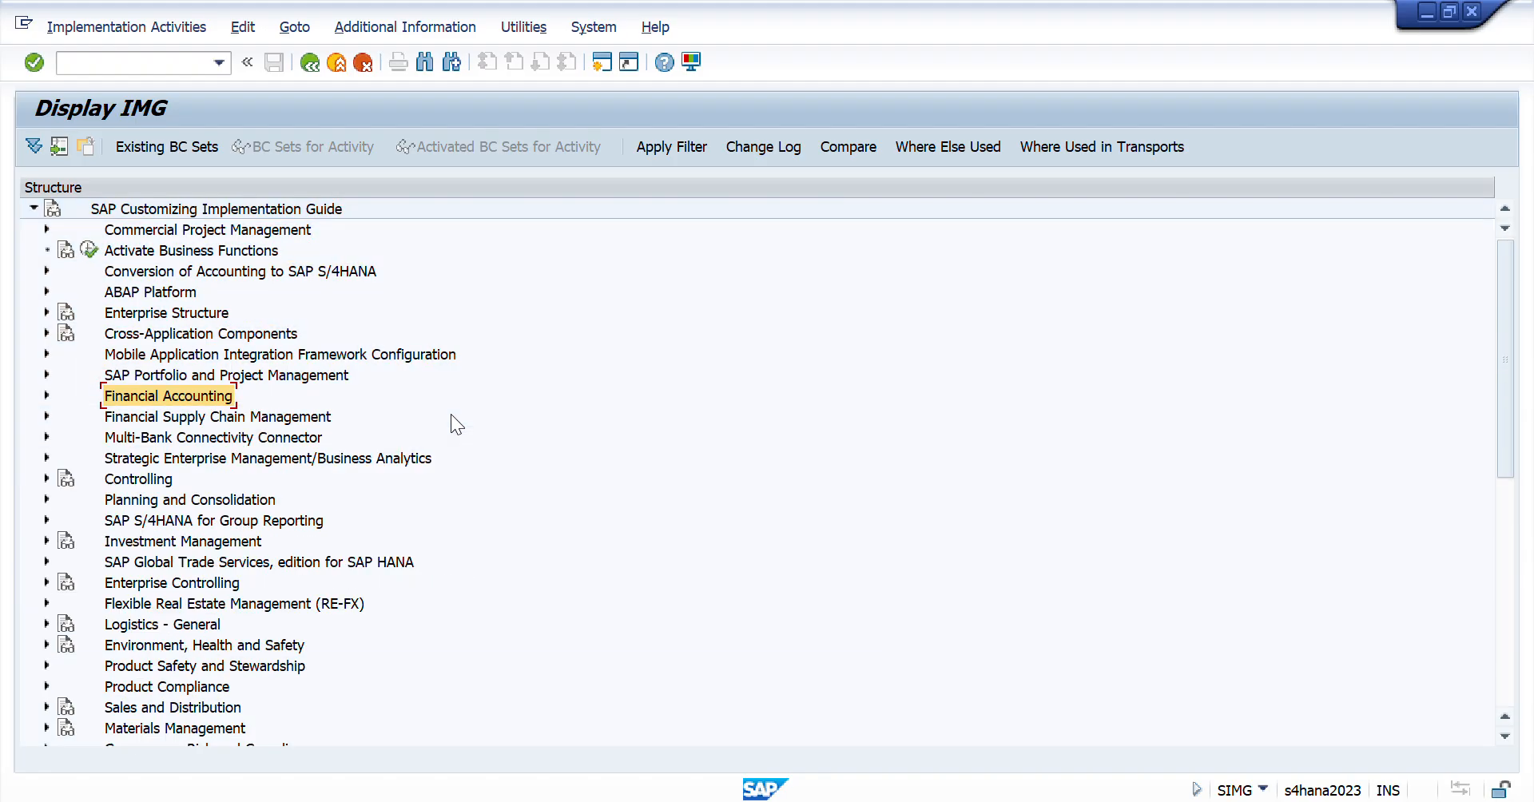
- Expand Controlling and its Profit Center Accounting node in the implementation guide, and go to Basic Settings
key("Down")
key("Down")
key("Down")
key("Down")
key("Right")
key("Down")
key("Down")
key("Down")
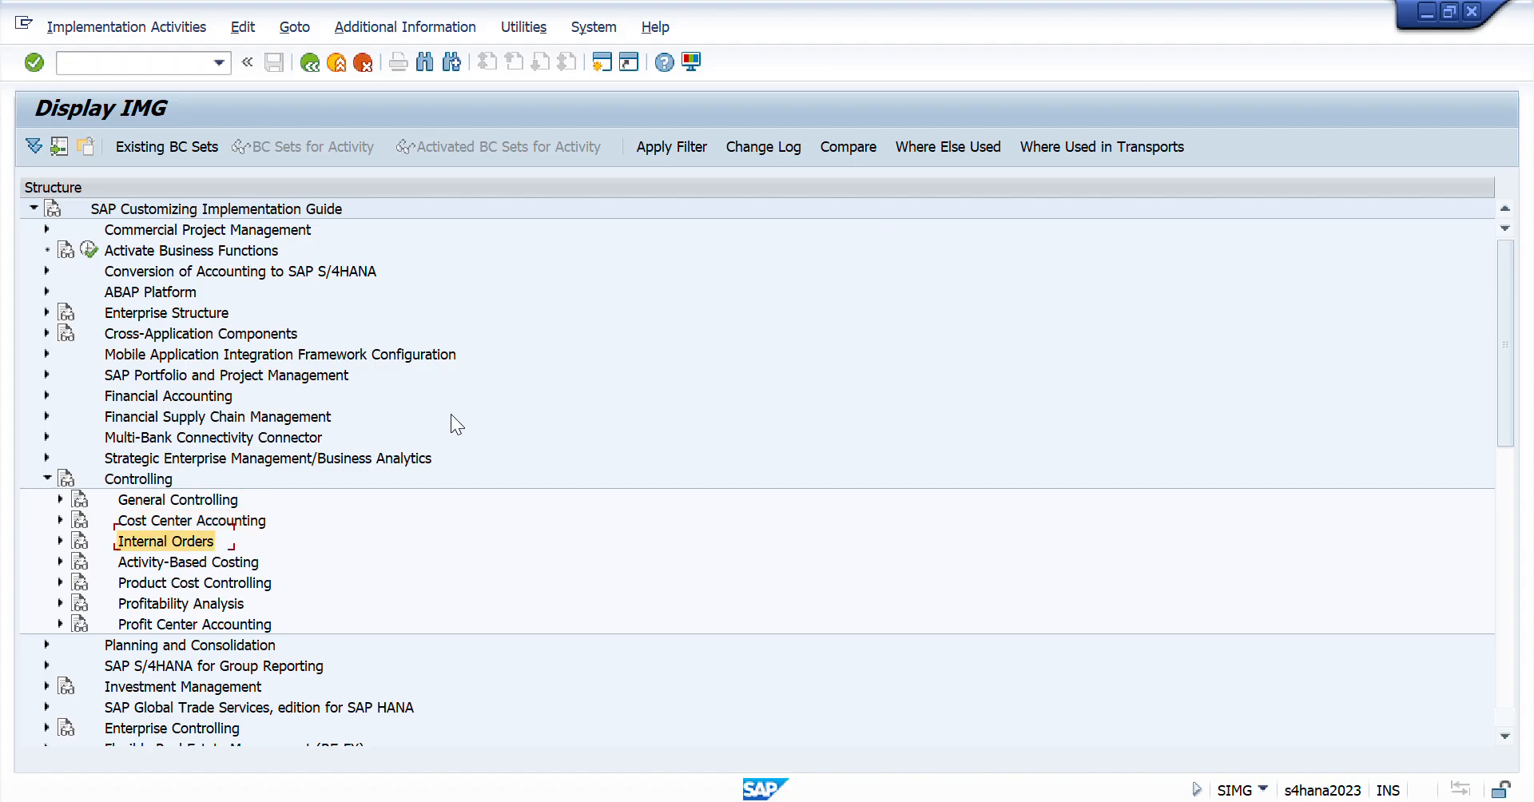
key("Down")
key("Down")
key("Down")
key("Down")
key("Right")
key("Down")
key("Down")
key("Down")
key("Up")
key("Up")
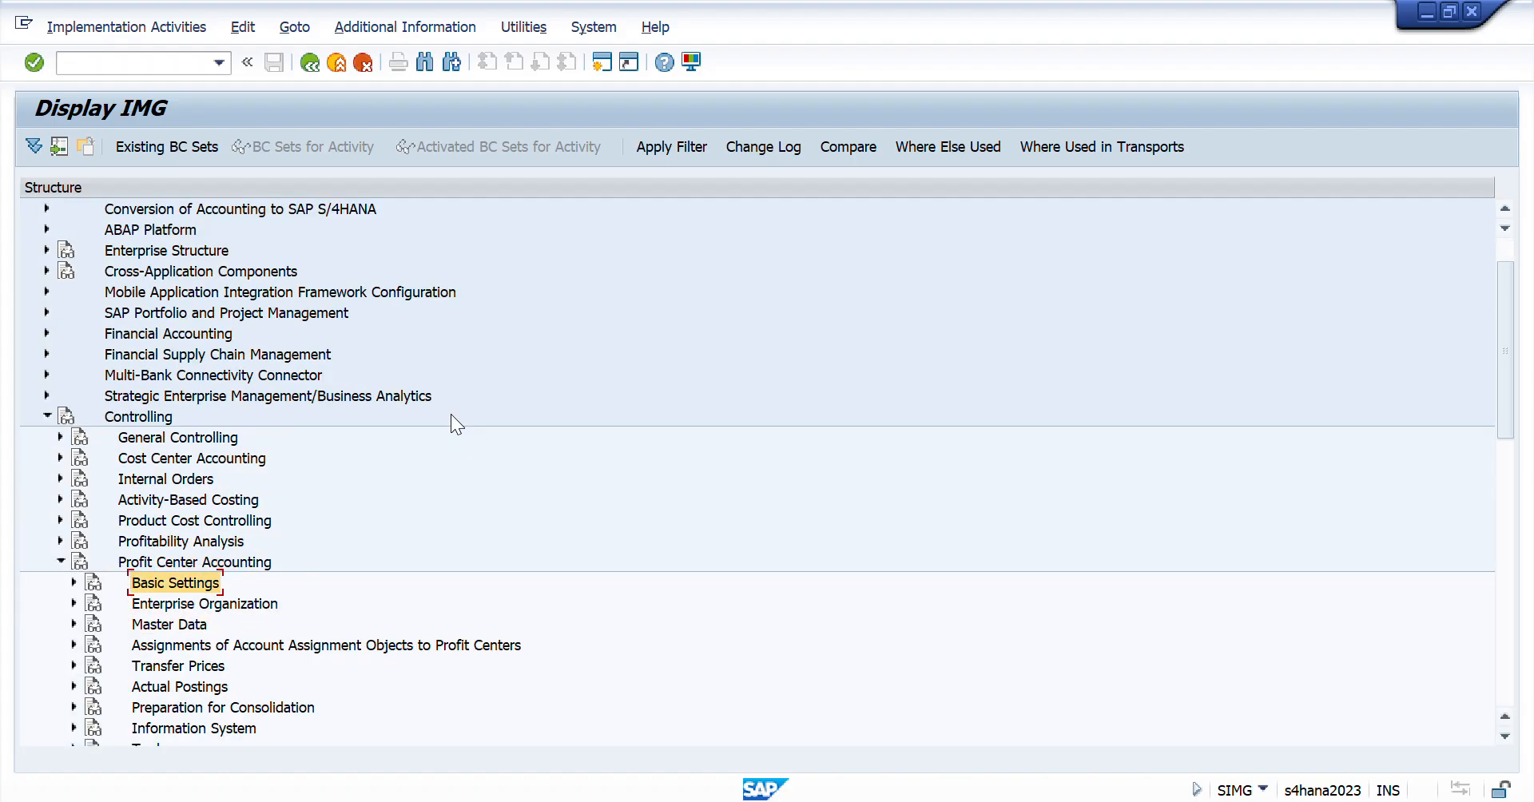
- Expand Basic Settings under Profit Center Accounting and the Controlling Area Settings node inside it
key("Right")
key("Down")
key("Down")
key("Down")
key("Up")
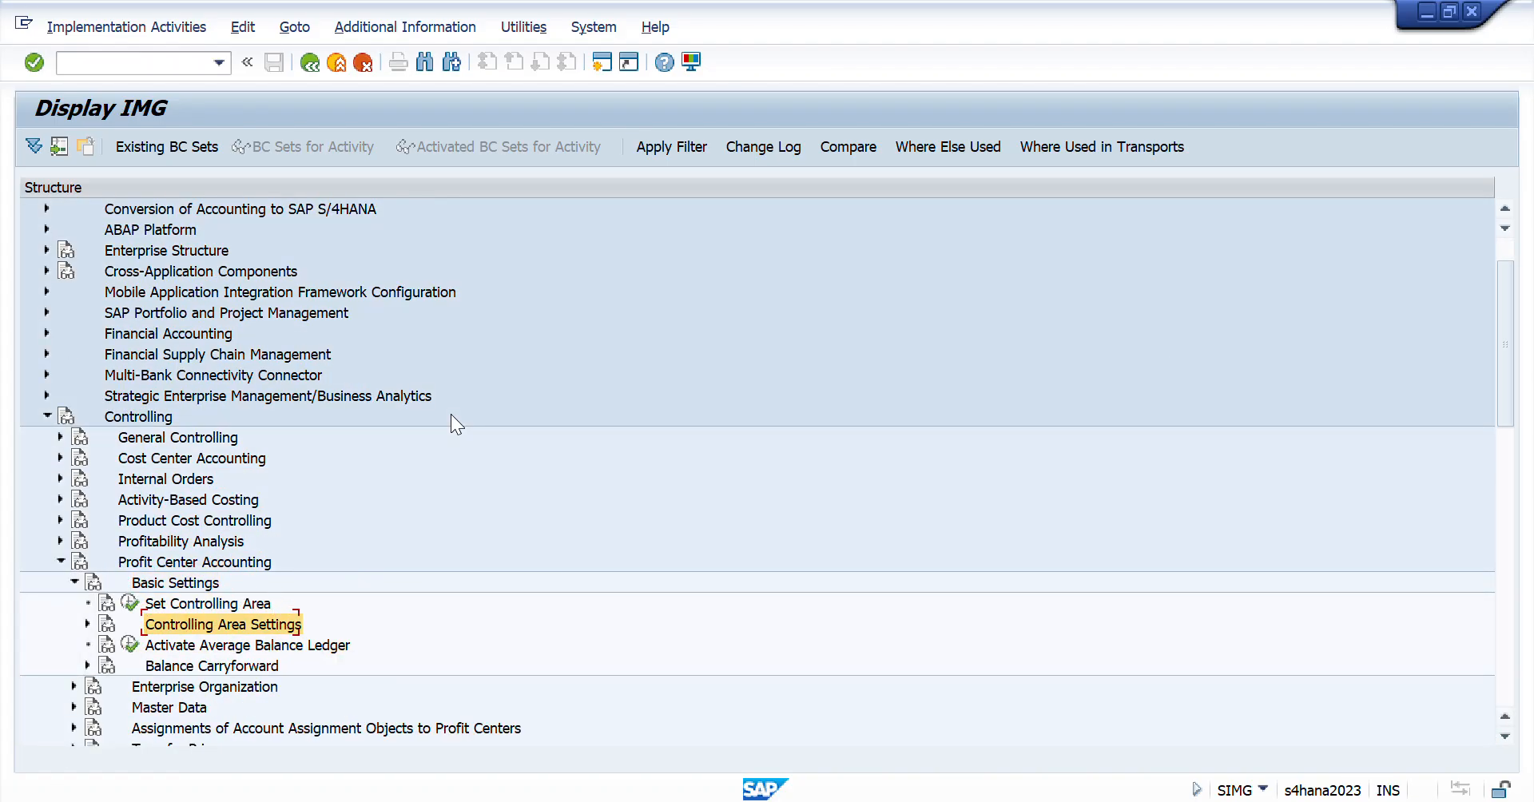
key("Down")
key("Up")
key("Right")
- Open the Maintain Controlling Area Settings activity under Profit Center Accounting's Controlling Area Settings
key("Down")
key("Down")
key("Down")
key("Down")
key("Up")
key("Up")
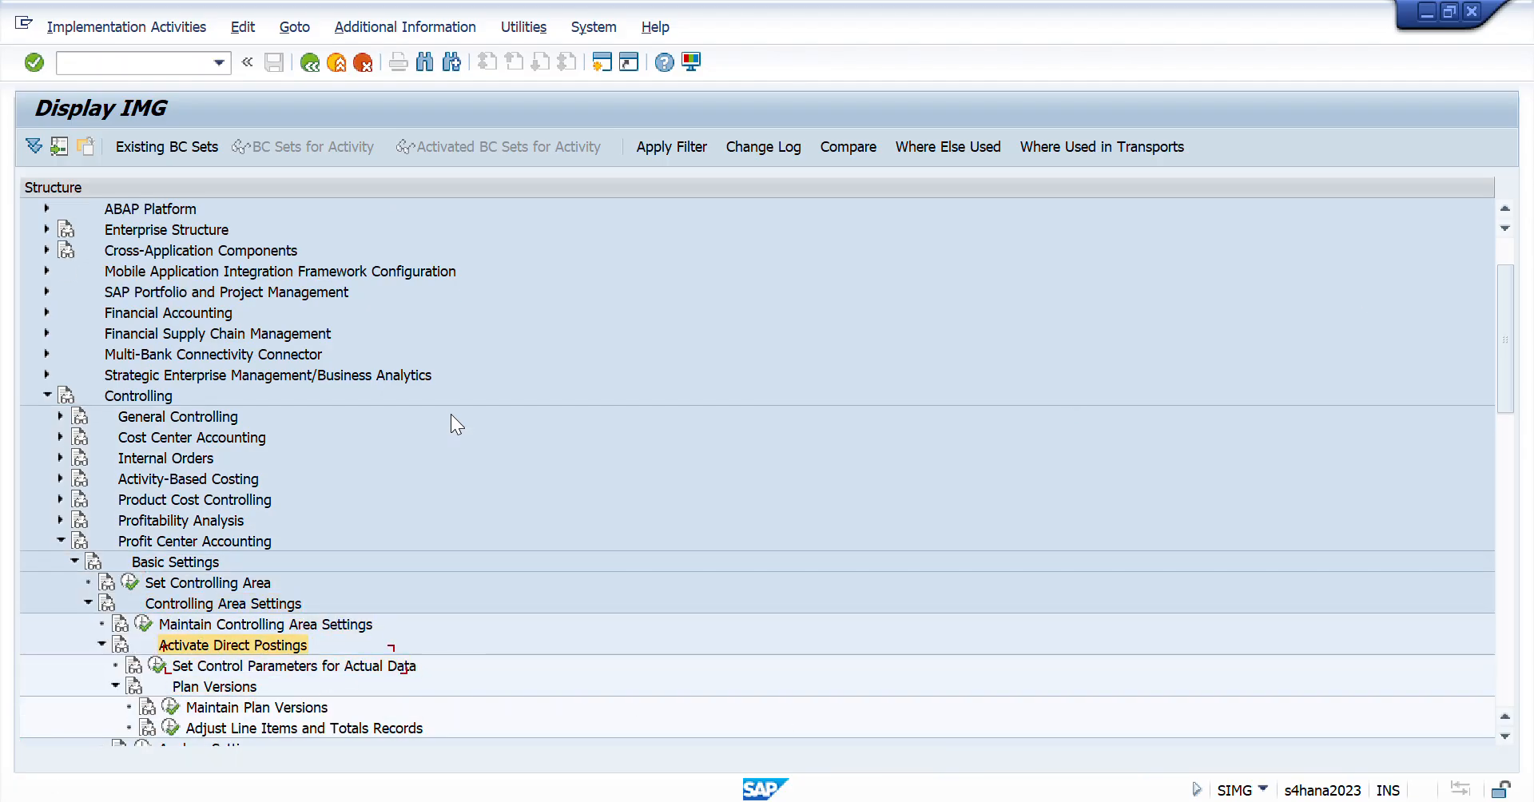
key("Up")
key("Up")
key("Down")
key("Up")
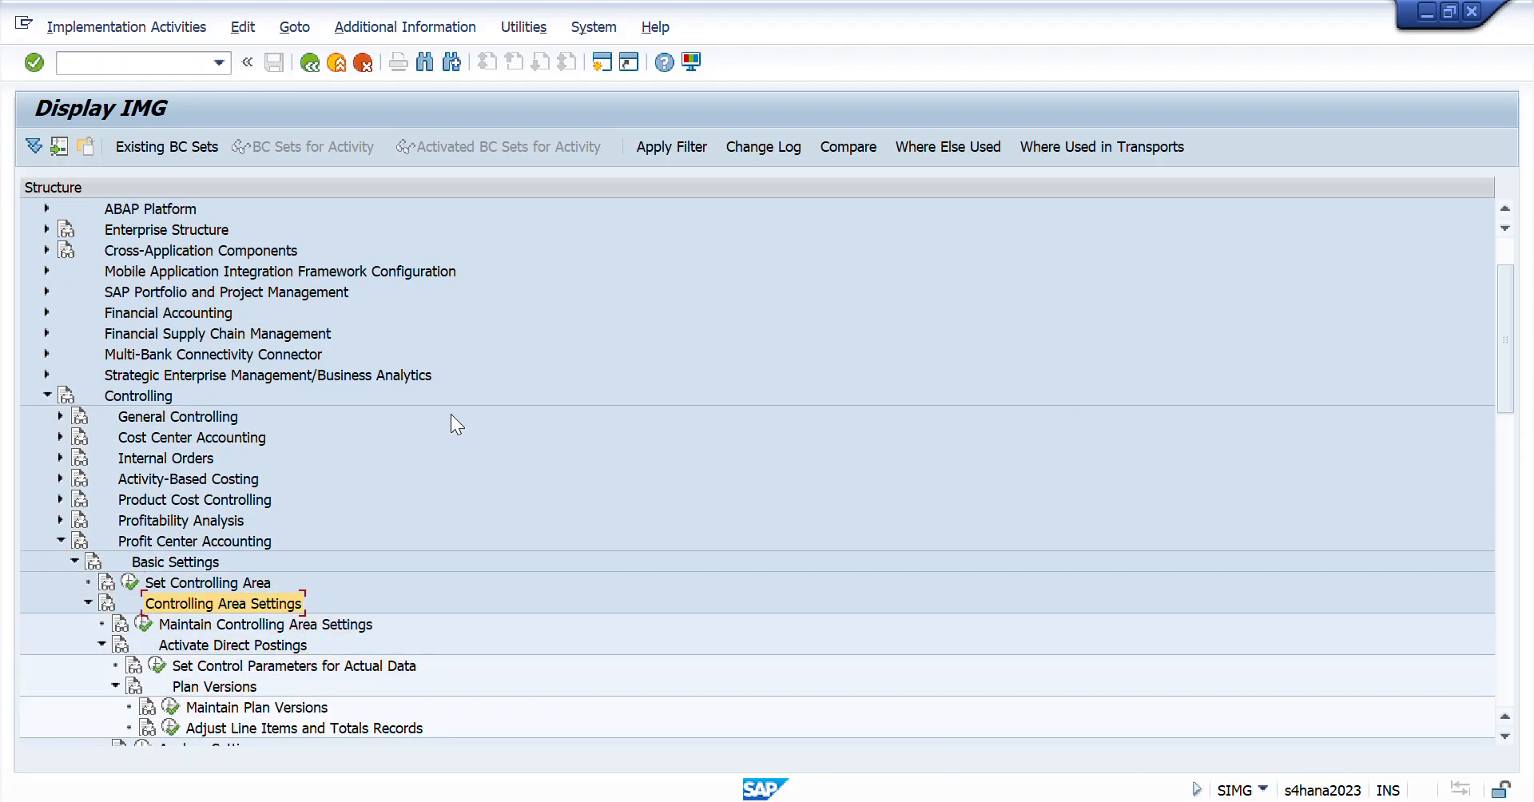
key("Down")
key("Left")
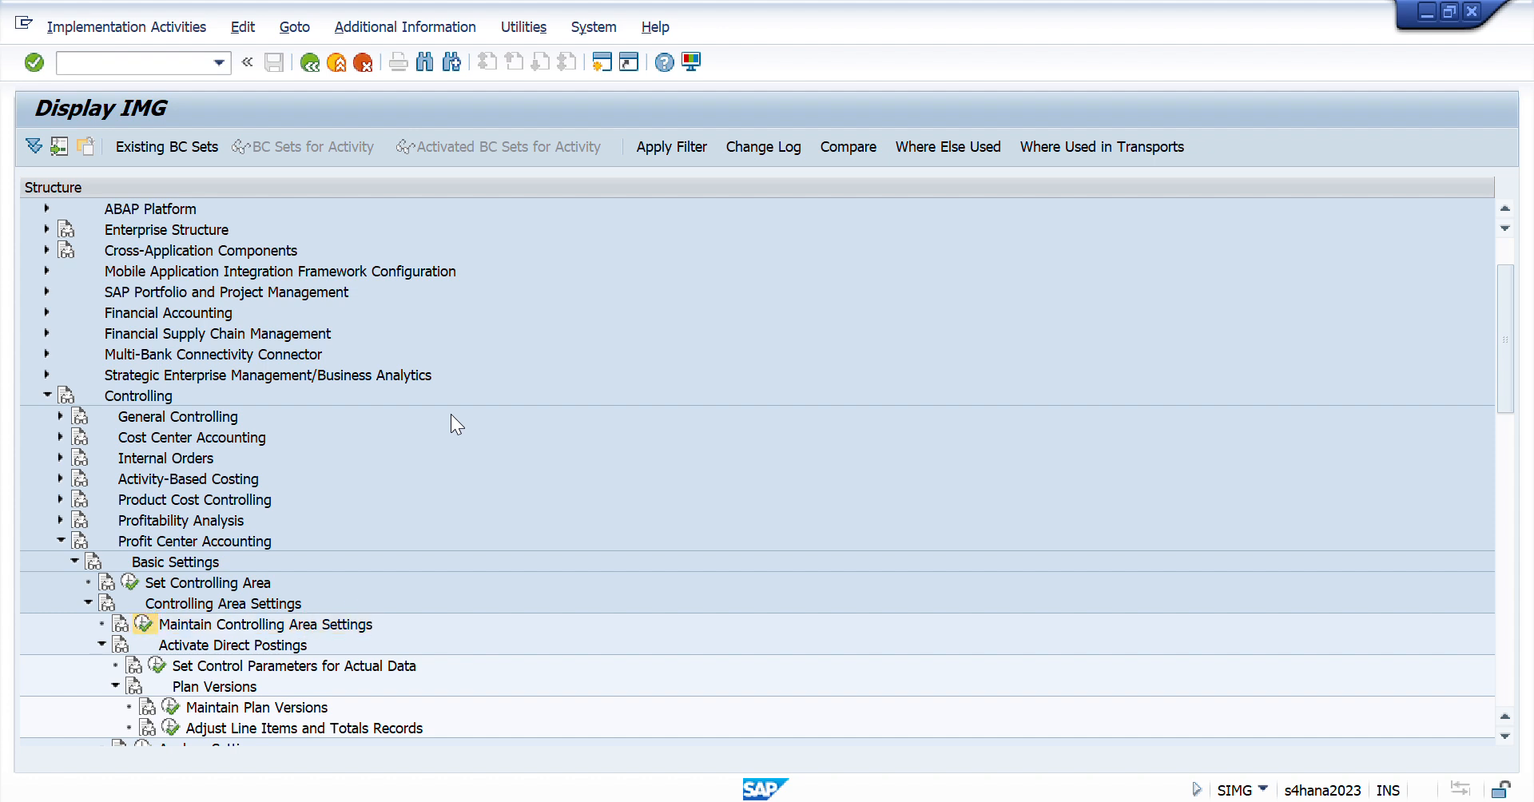
key("Return")
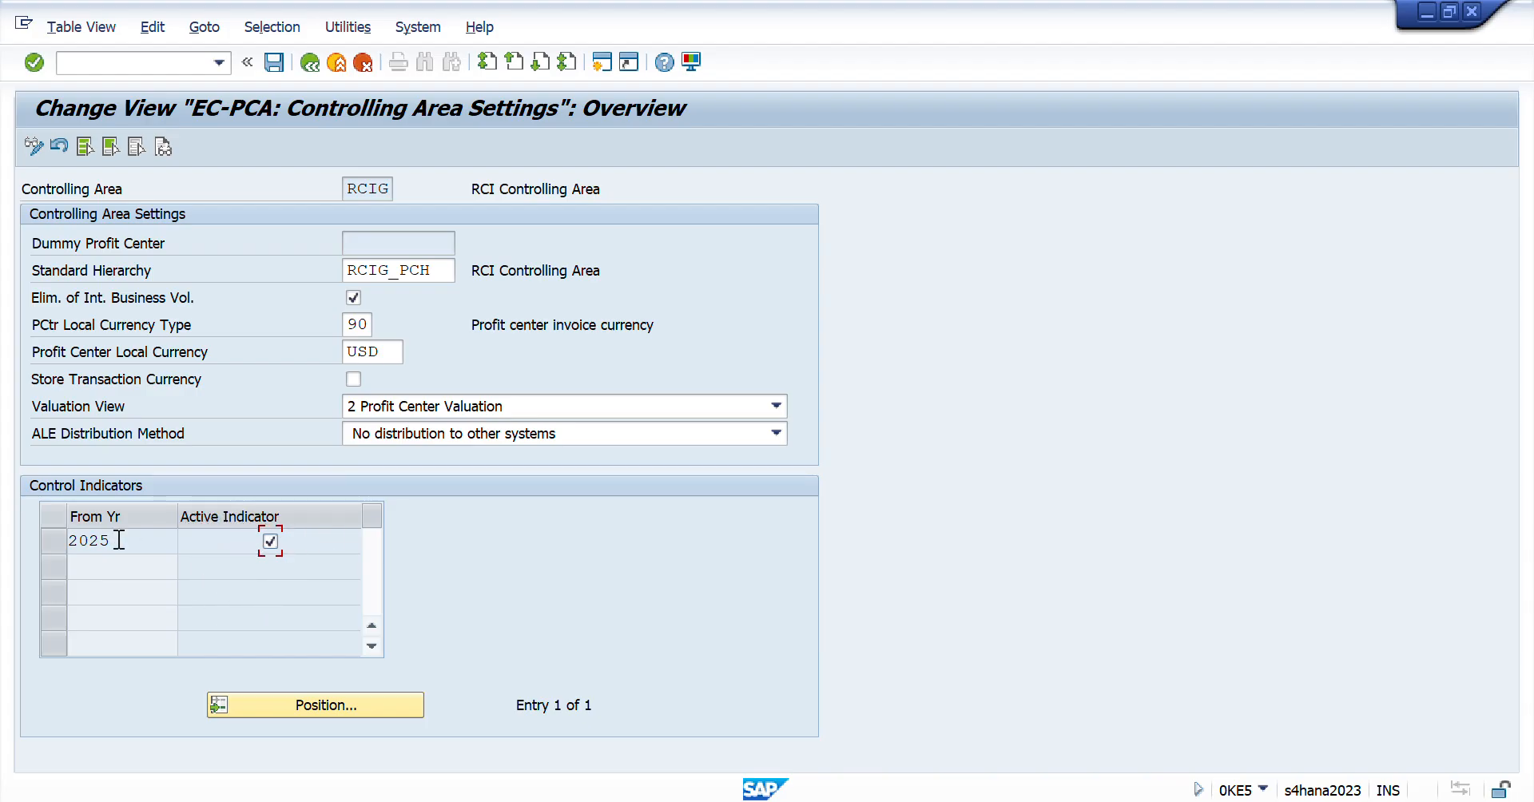
- Review the start year, local currency type, currency and standard hierarchy of controlling area RCIG, and return to the implementation guide
left_click_drag(118, 540, 45, 544)
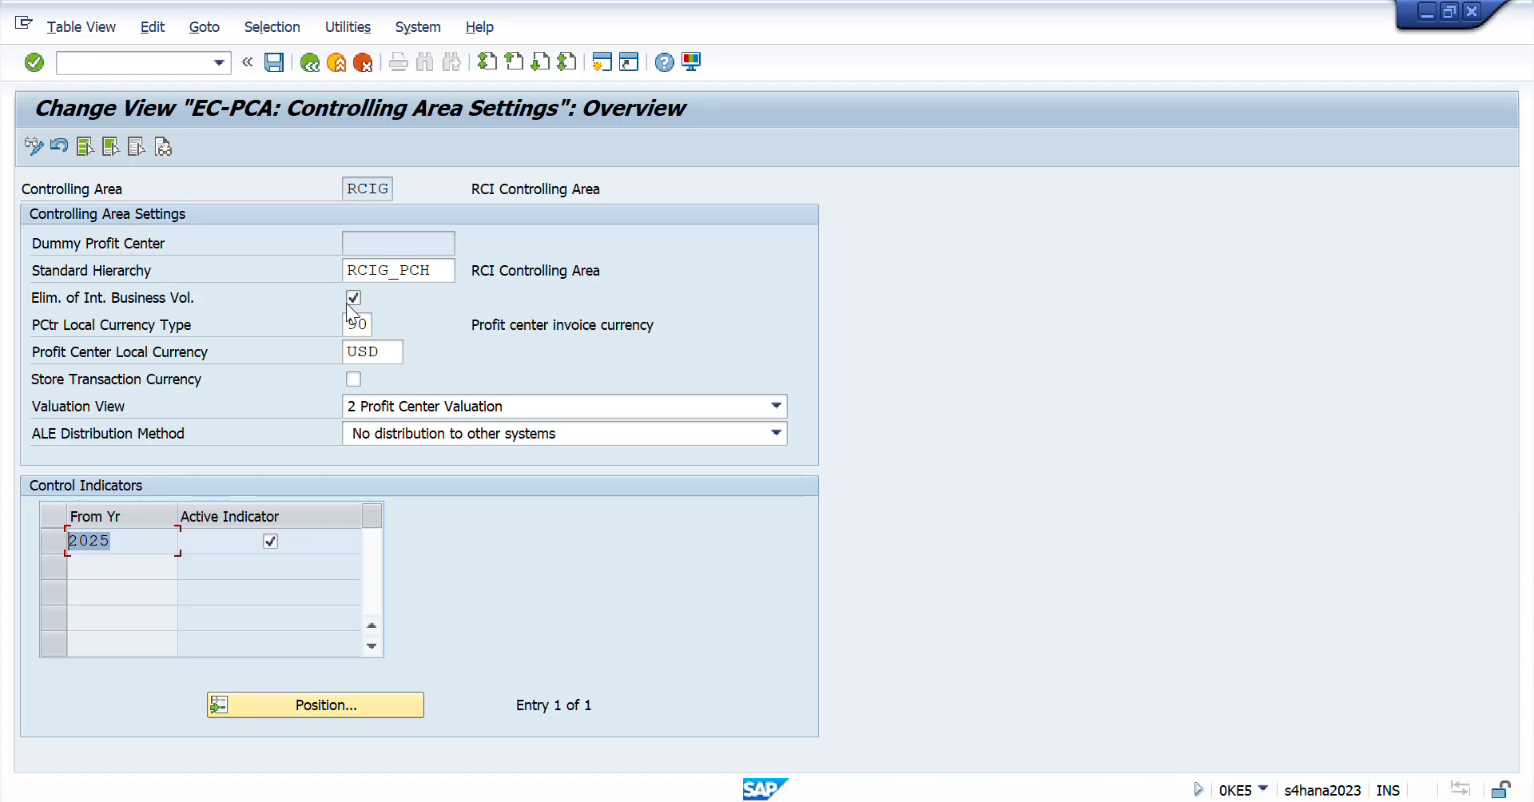
left_click(349, 323)
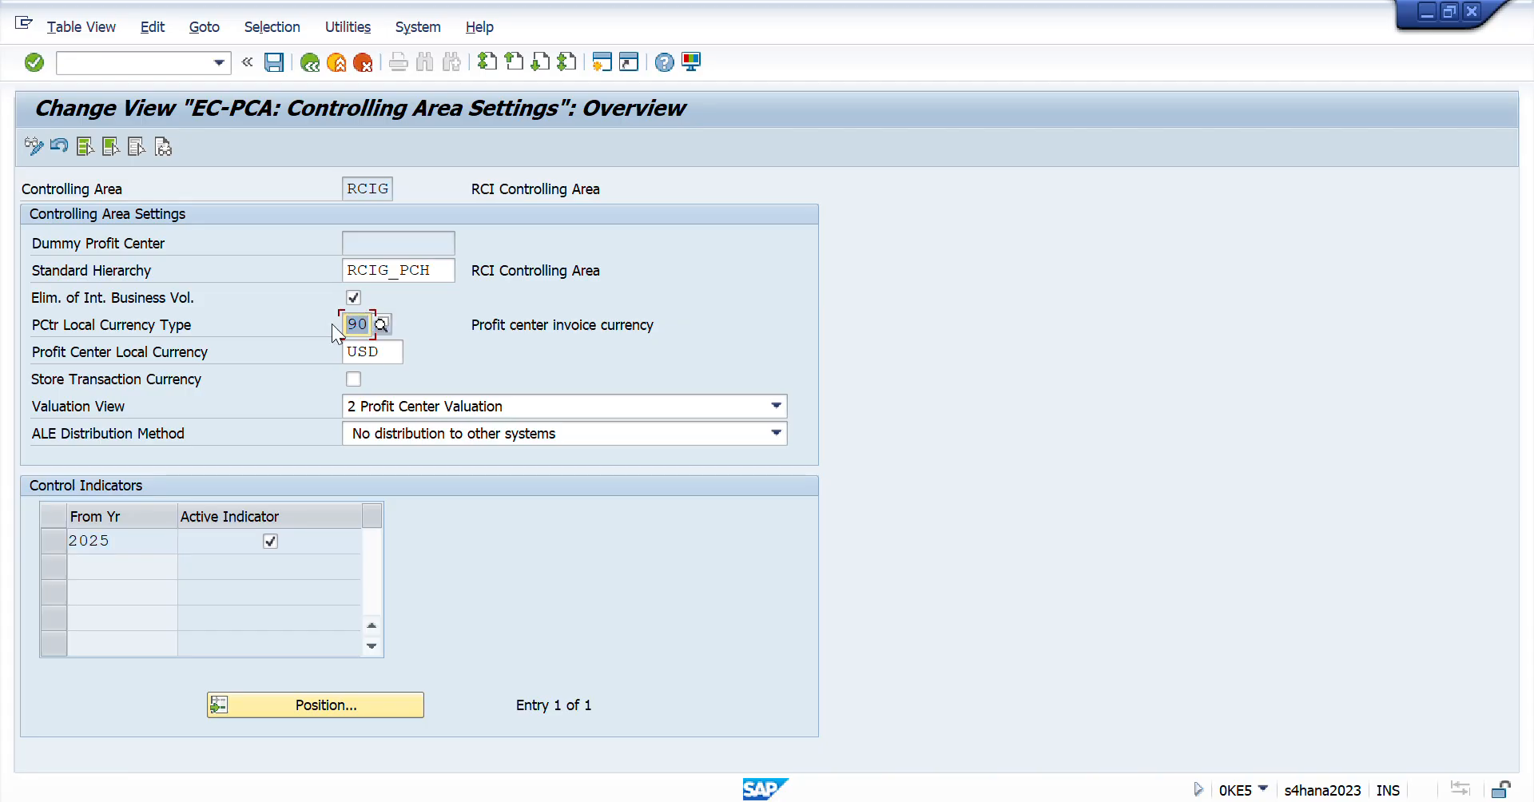
left_click(383, 353)
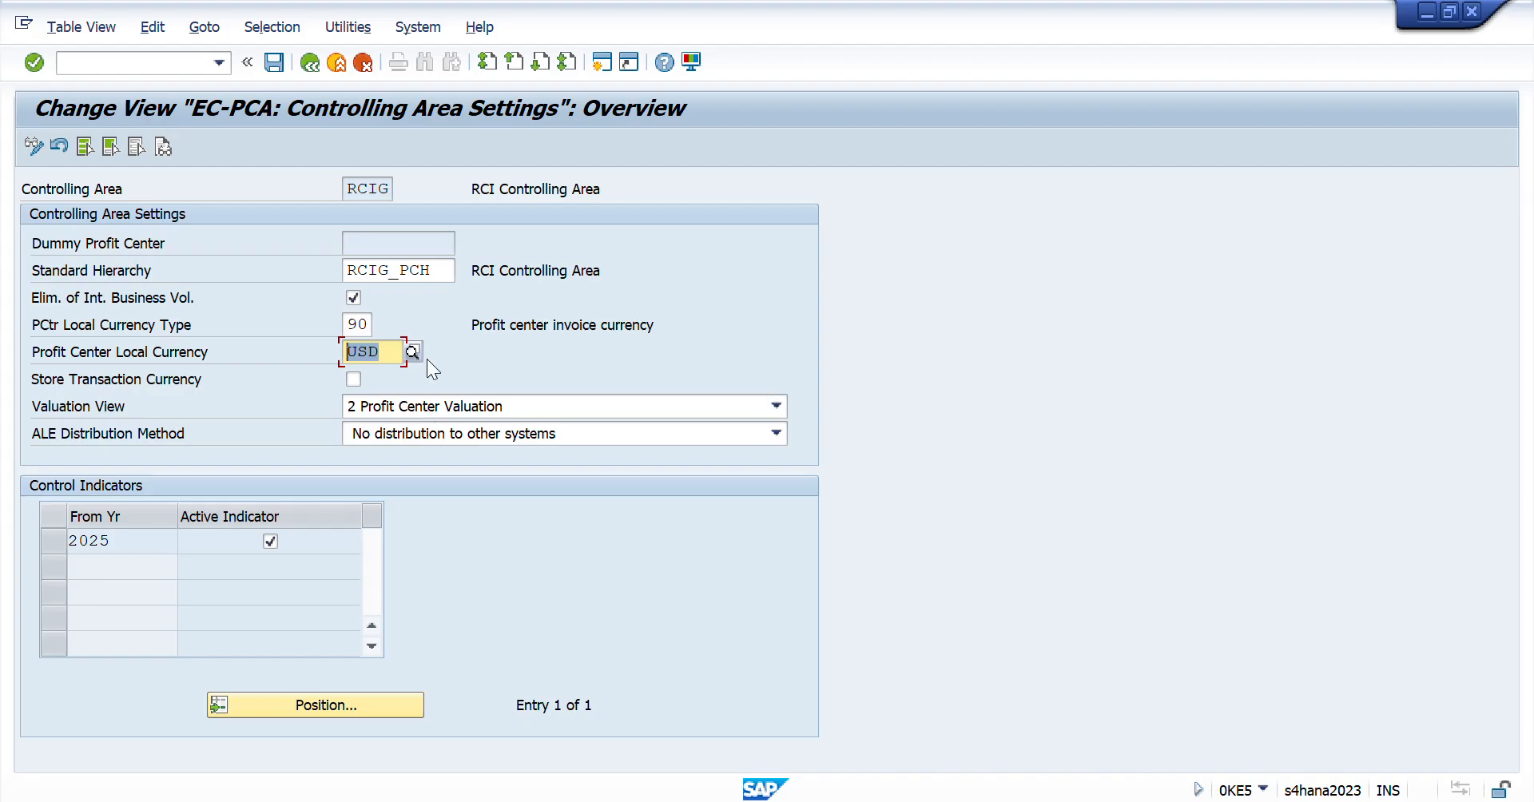
left_click_drag(438, 272, 322, 286)
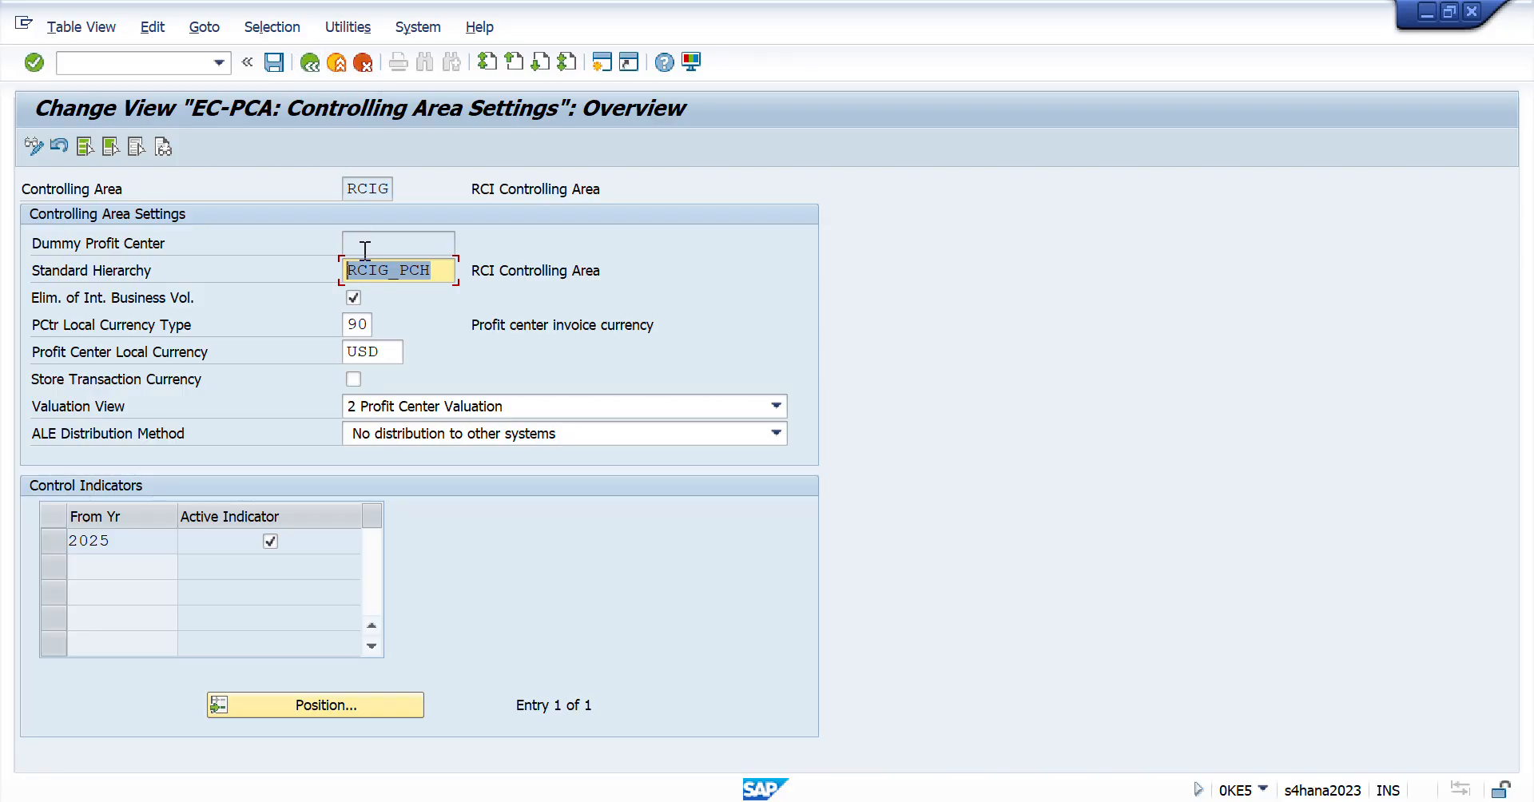
left_click_drag(384, 194, 306, 187)
left_click(310, 63)
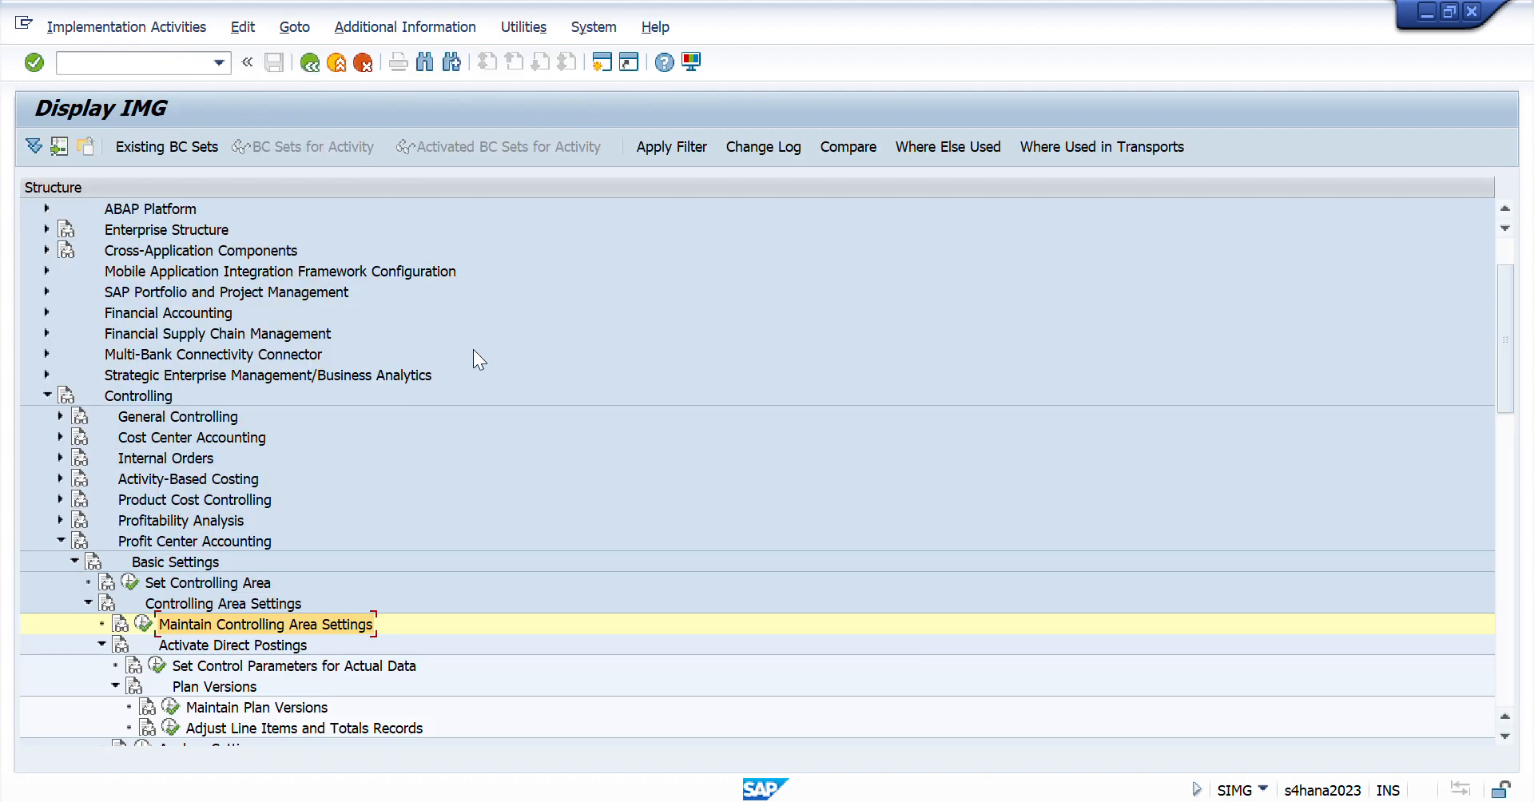
- Switch to the Day 31 sheet in Excel, read the PCA version note, and go to Assign Default version with Ledger
key("alt+Tab")
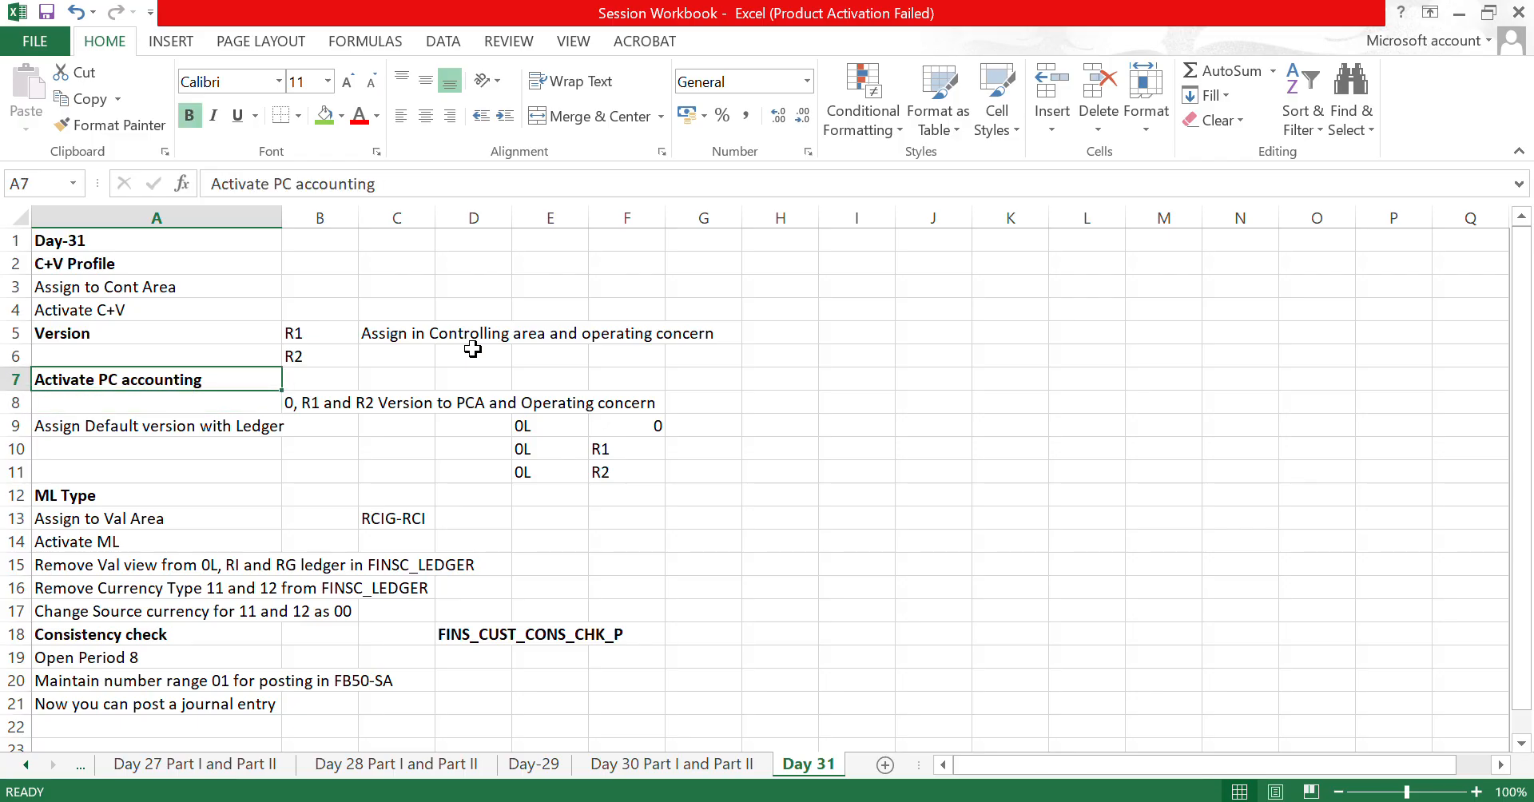
key("Right")
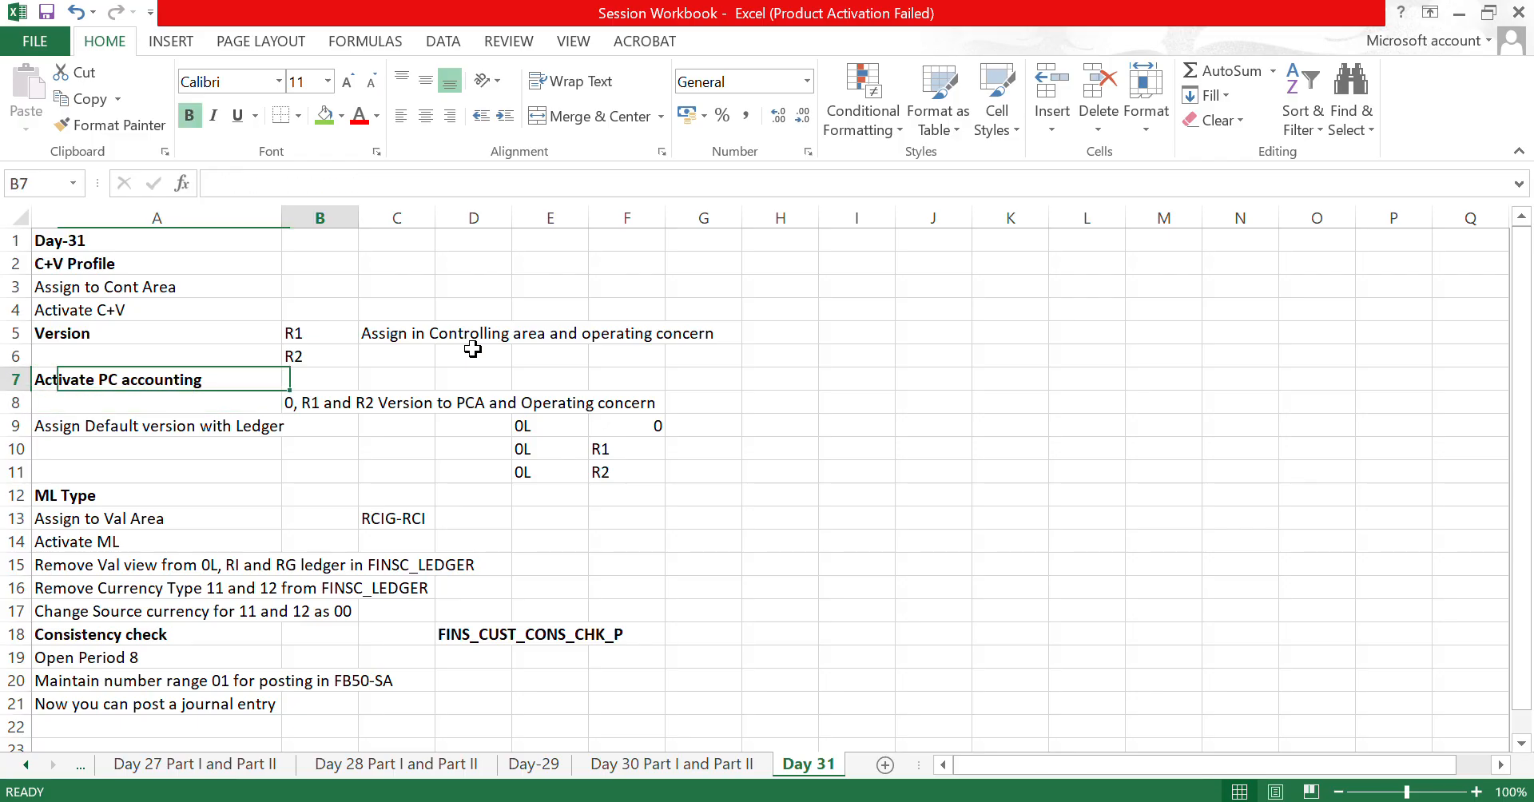
key("Down")
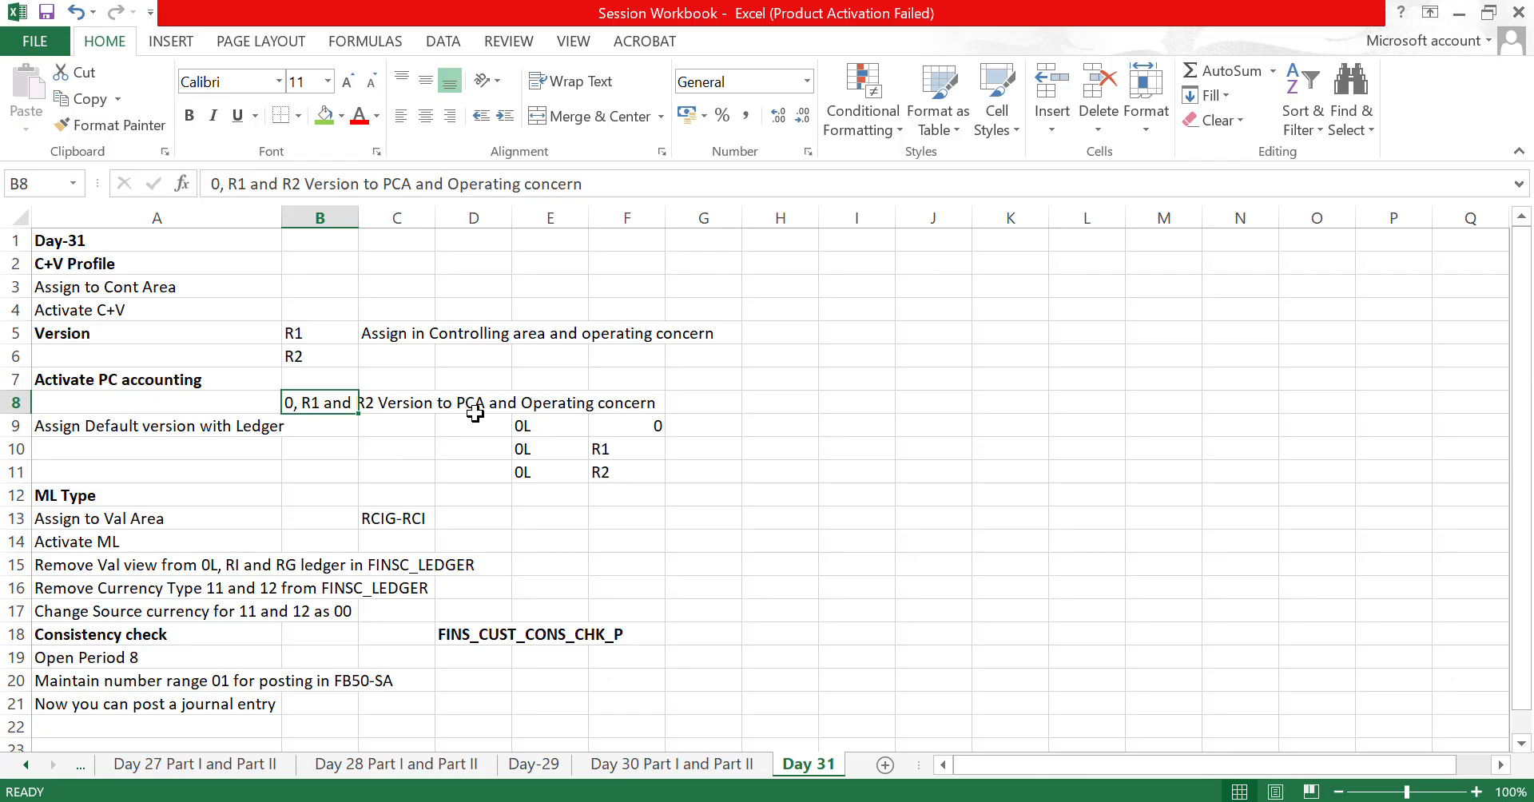
key("Down")
key("Left")
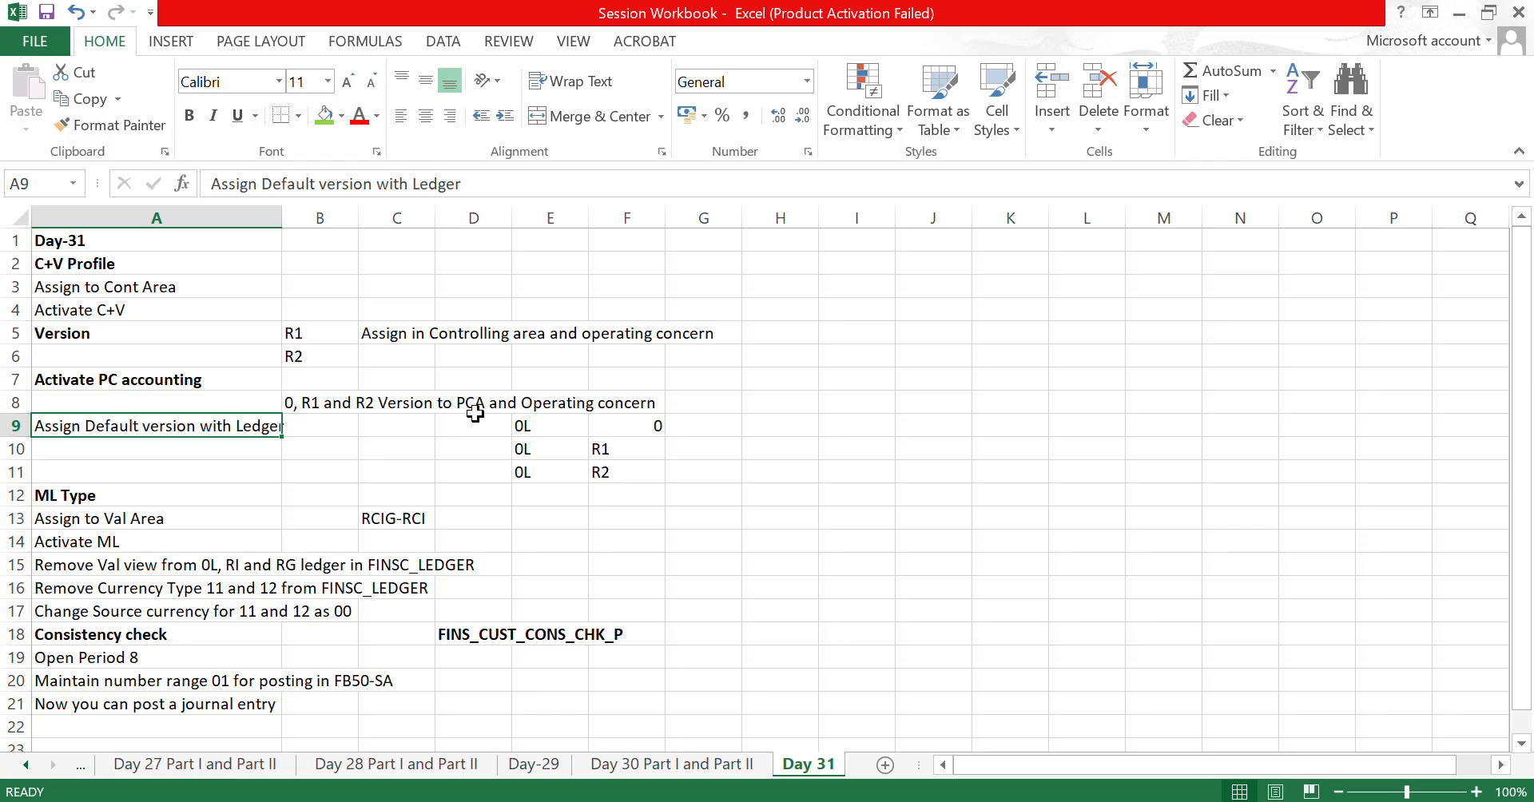
- Switch to the SAP implementation guide and expand General Controlling and its Organization node under Controlling
key("alt+Tab")
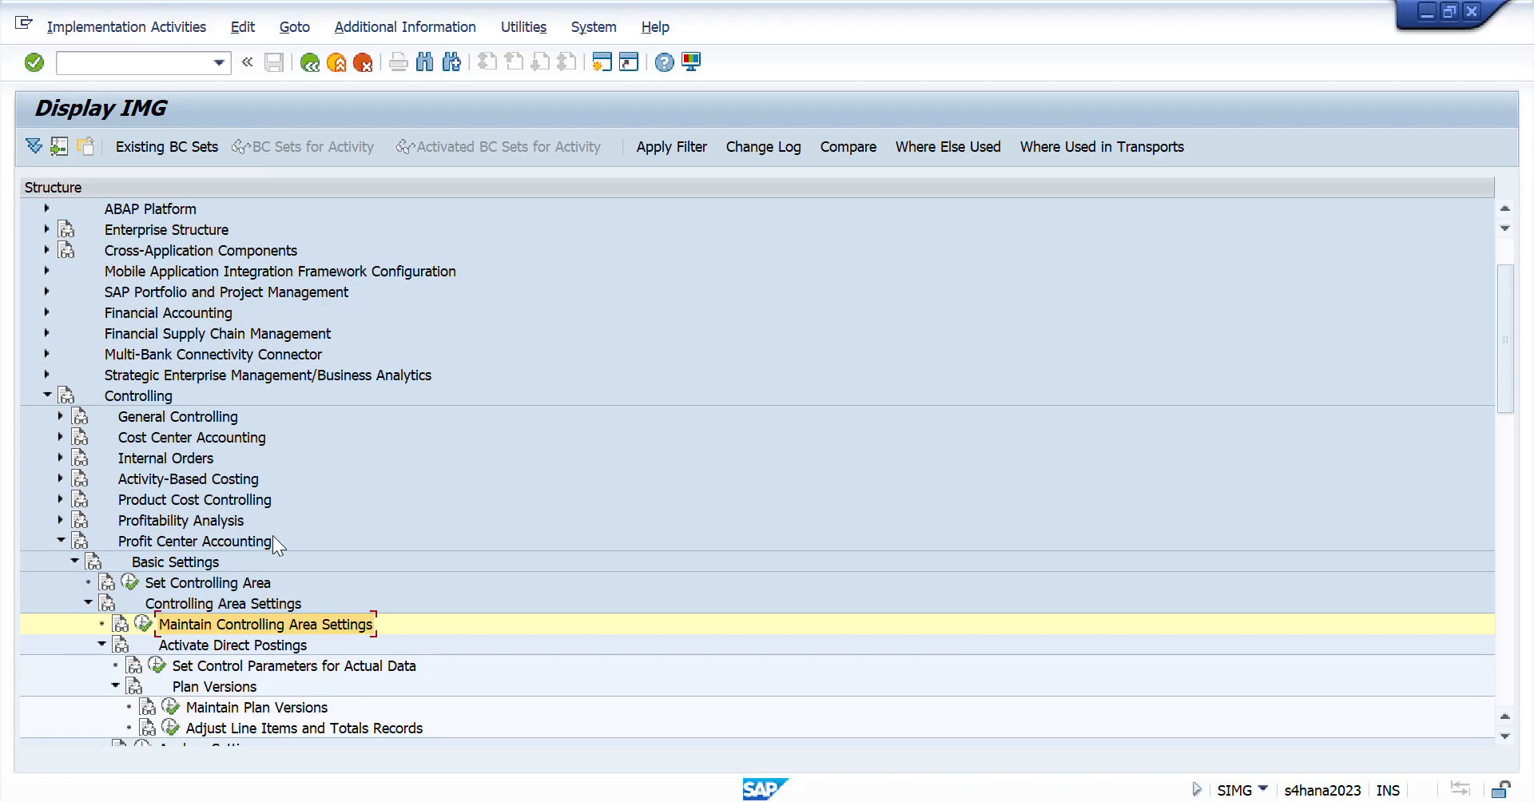
key("Up")
key("Up")
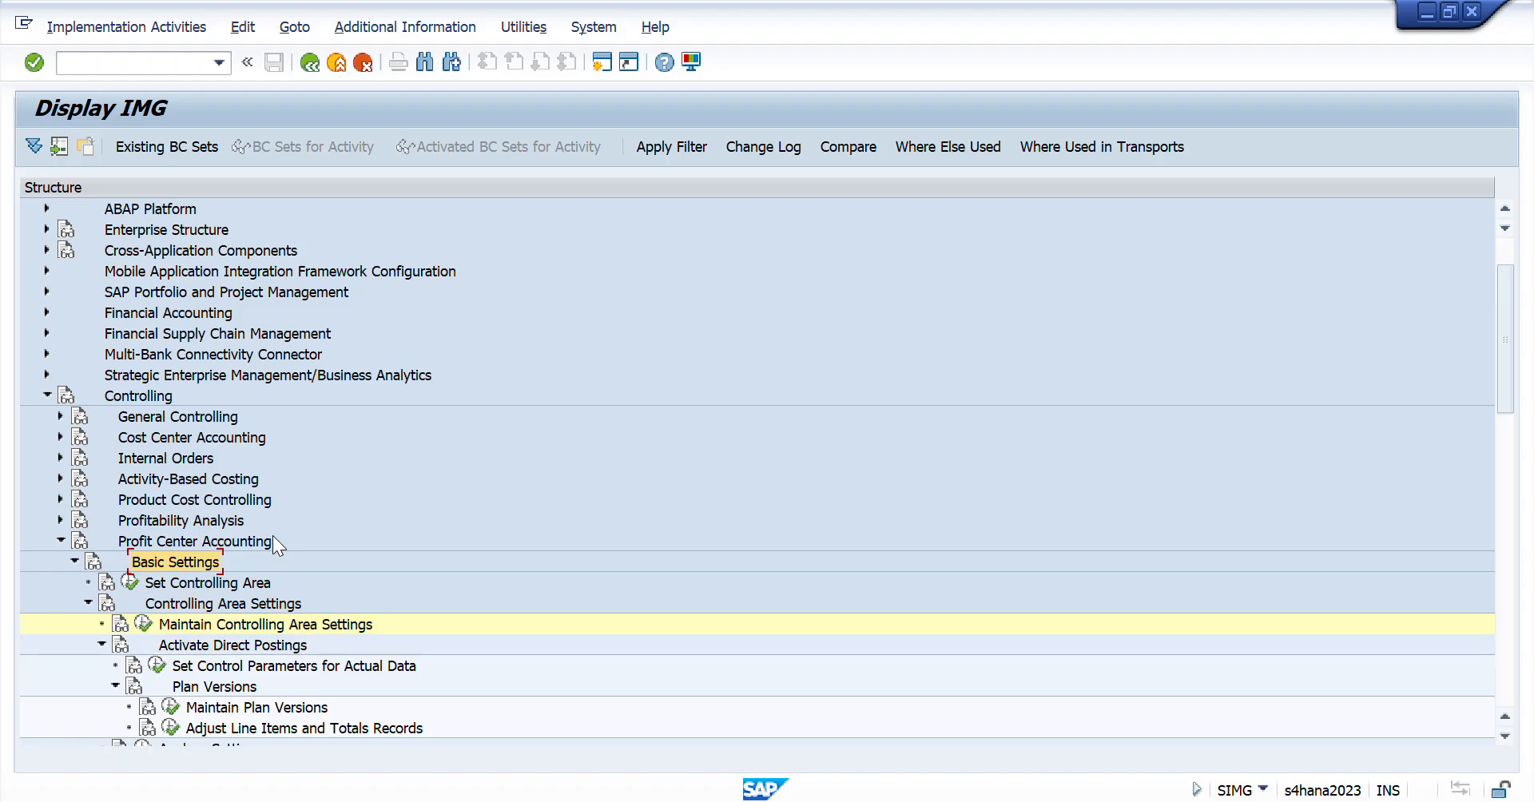
key("Up")
key("Up")
key("Up")
key("Up")
key("Up")
key("Up")
key("Up")
key("Right")
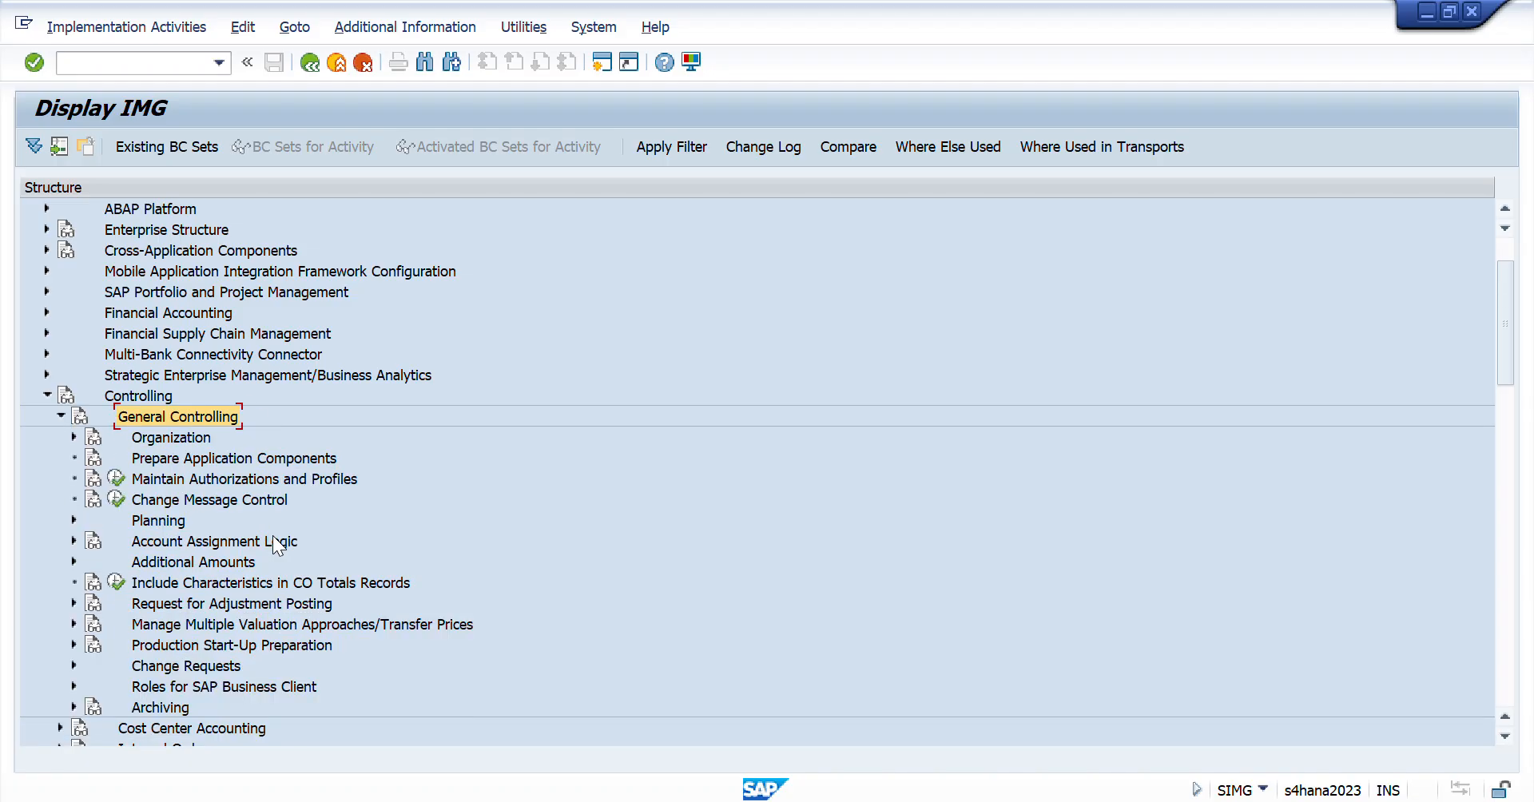
key("Down")
key("Right")
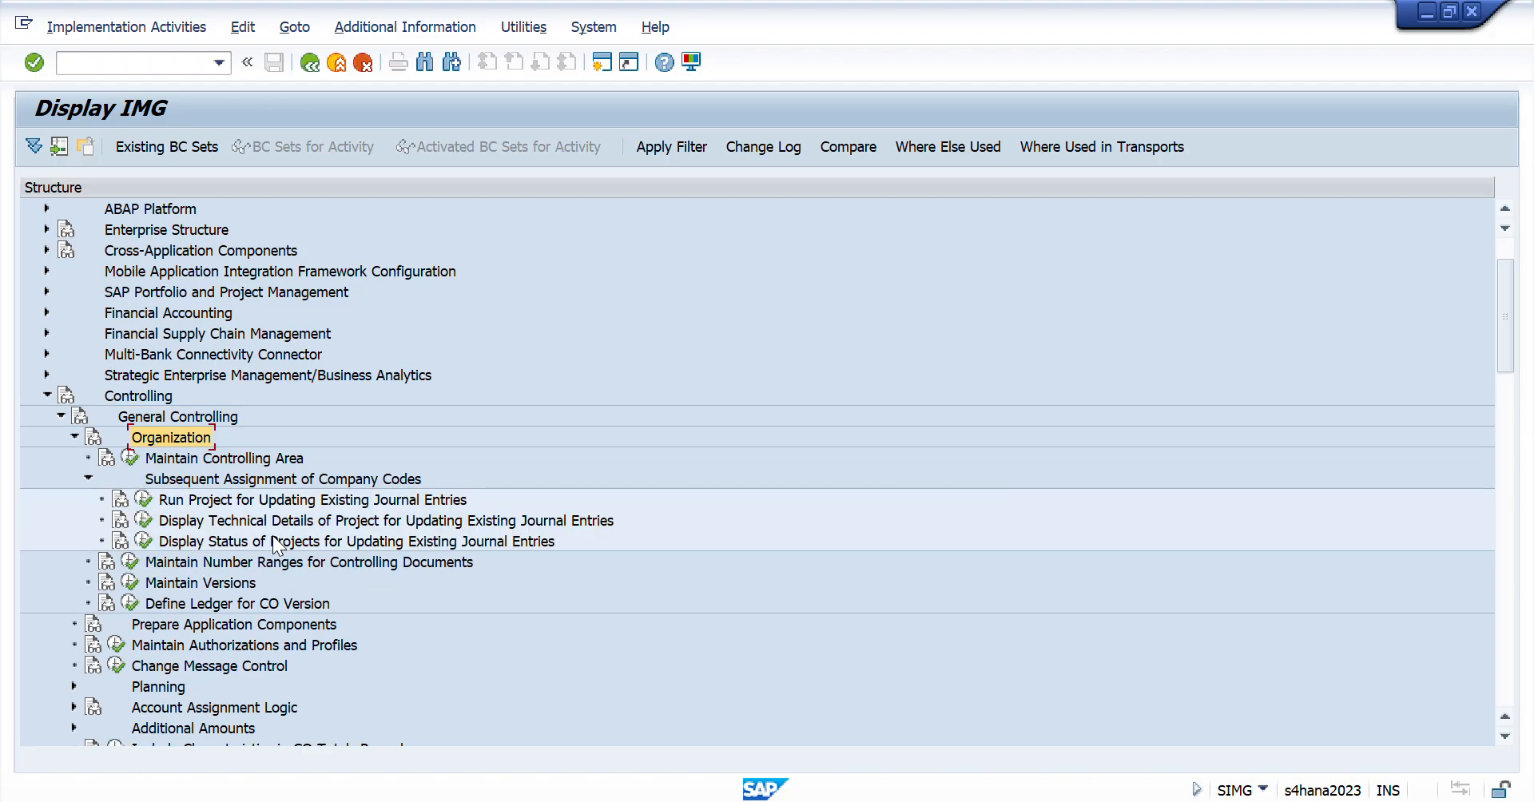
- Open the Define Ledger for CO Version activity under General Controlling's Organization node
key("Down")
key("Down")
key("Down")
key("Down")
key("Down")
key("Down")
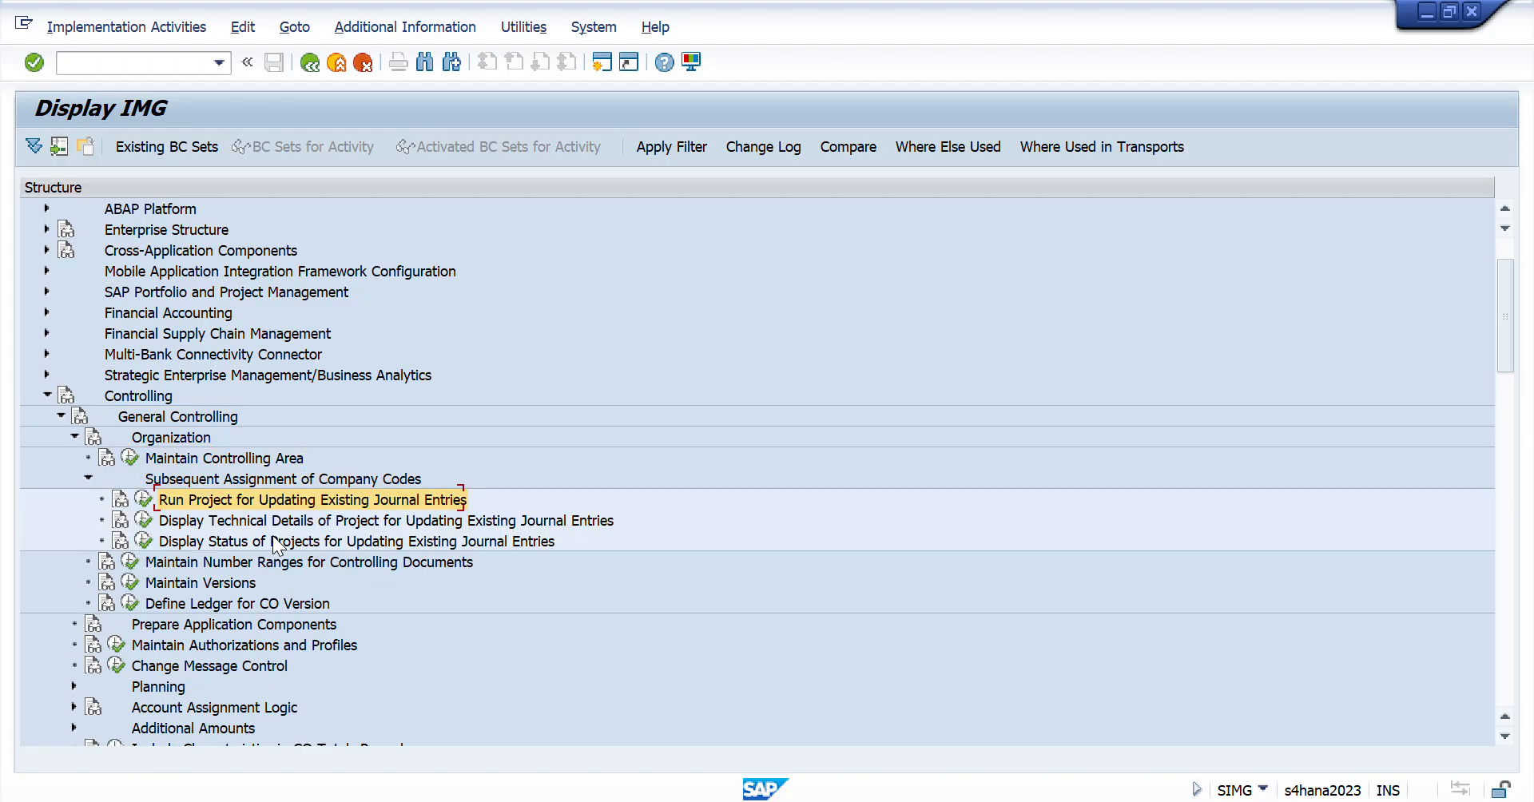
key("Down")
key("Down")
key("Right")
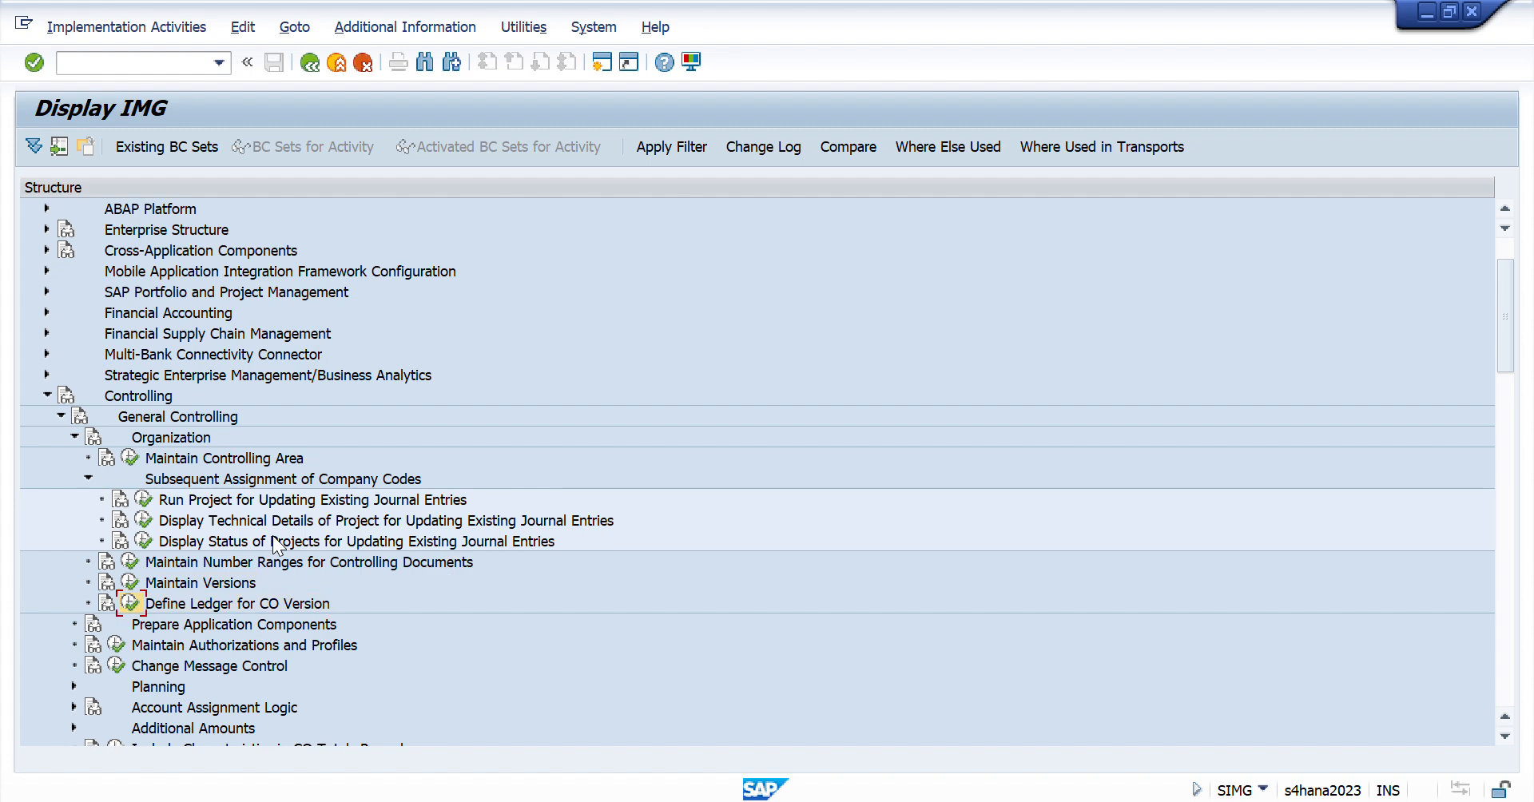
key("Return")
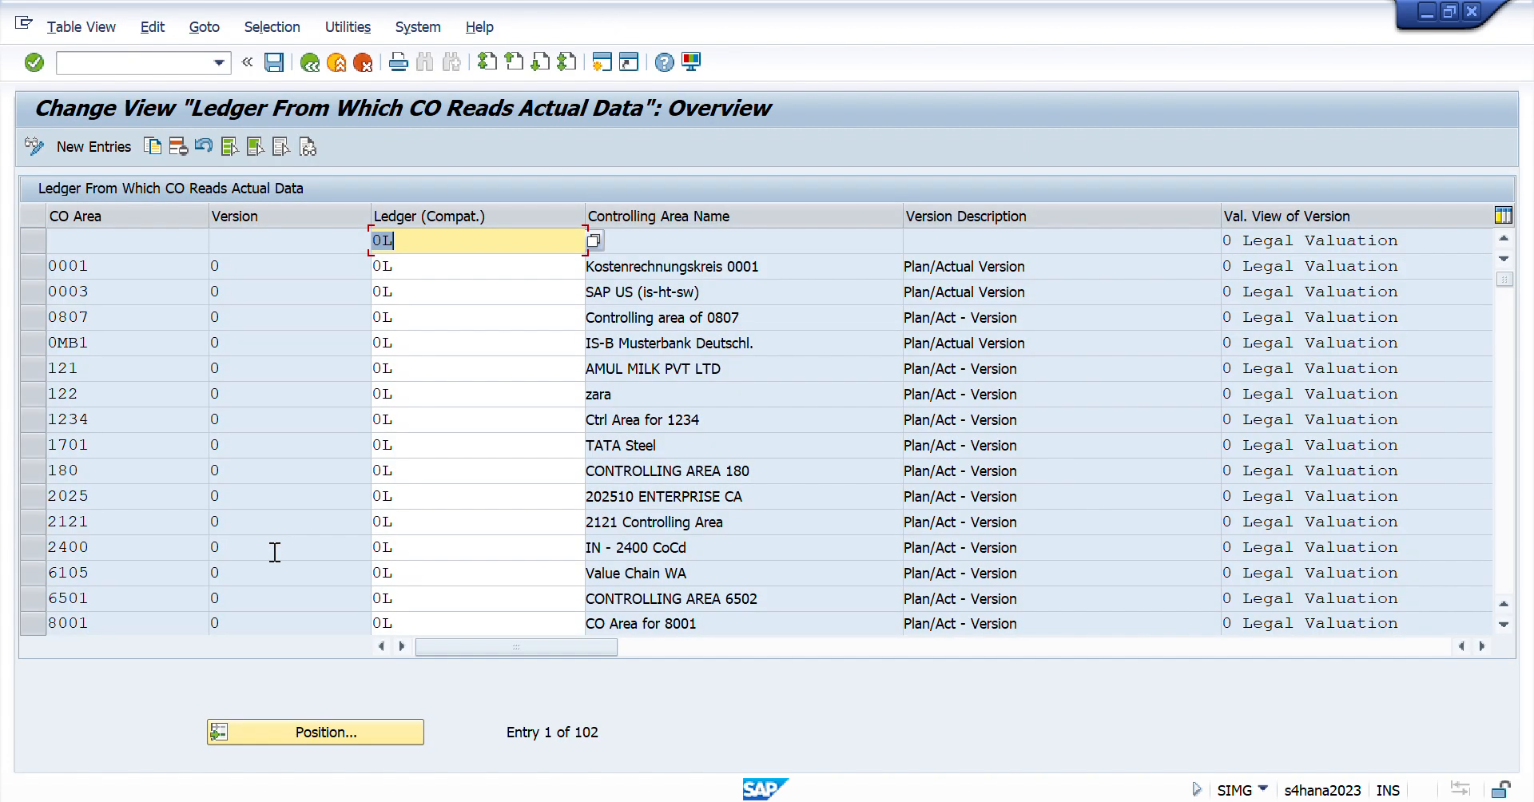
- Position the CO version ledger list at controlling area RCIG
left_click(309, 732)
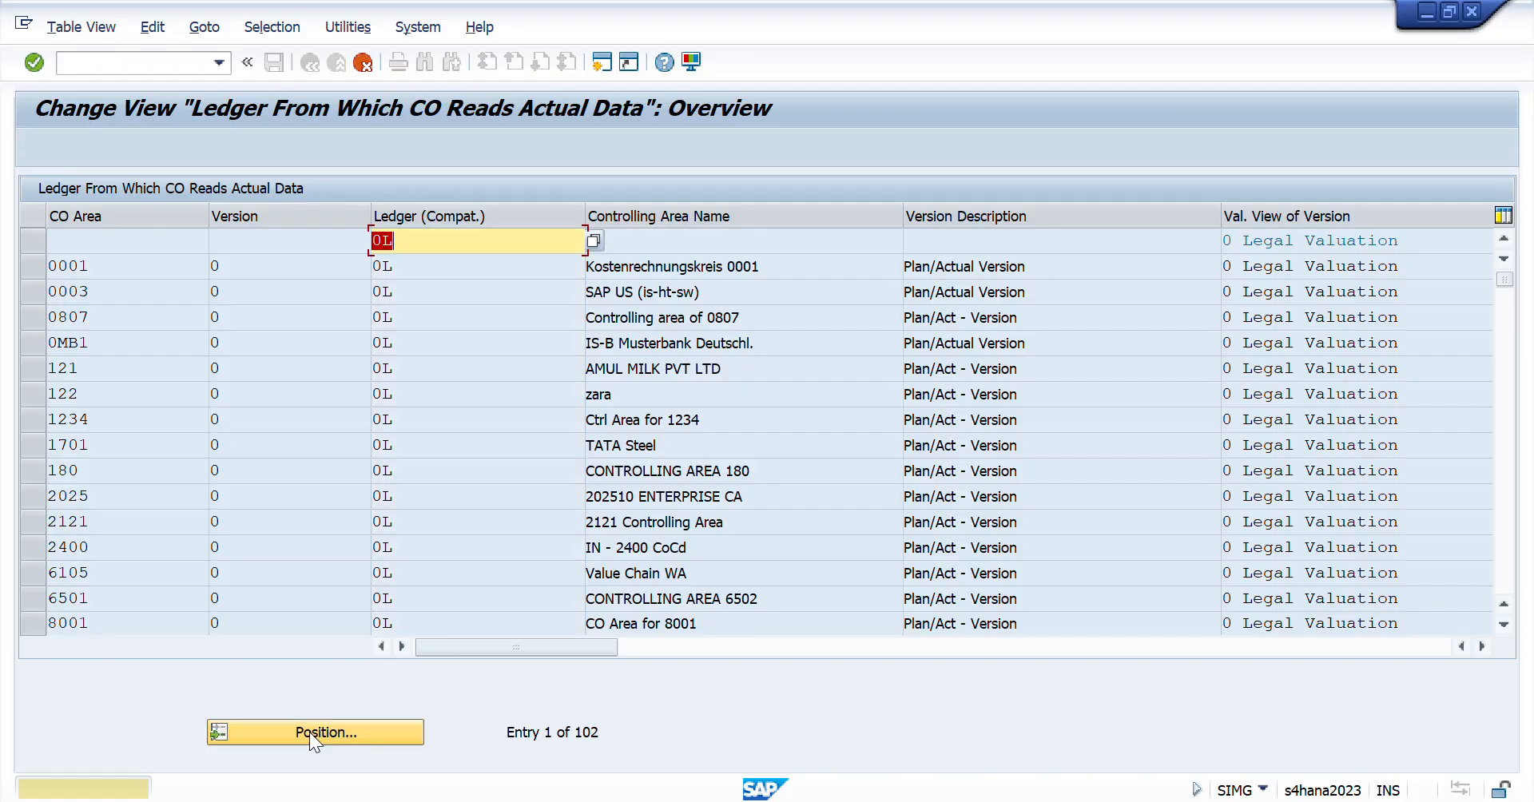
left_click(309, 731)
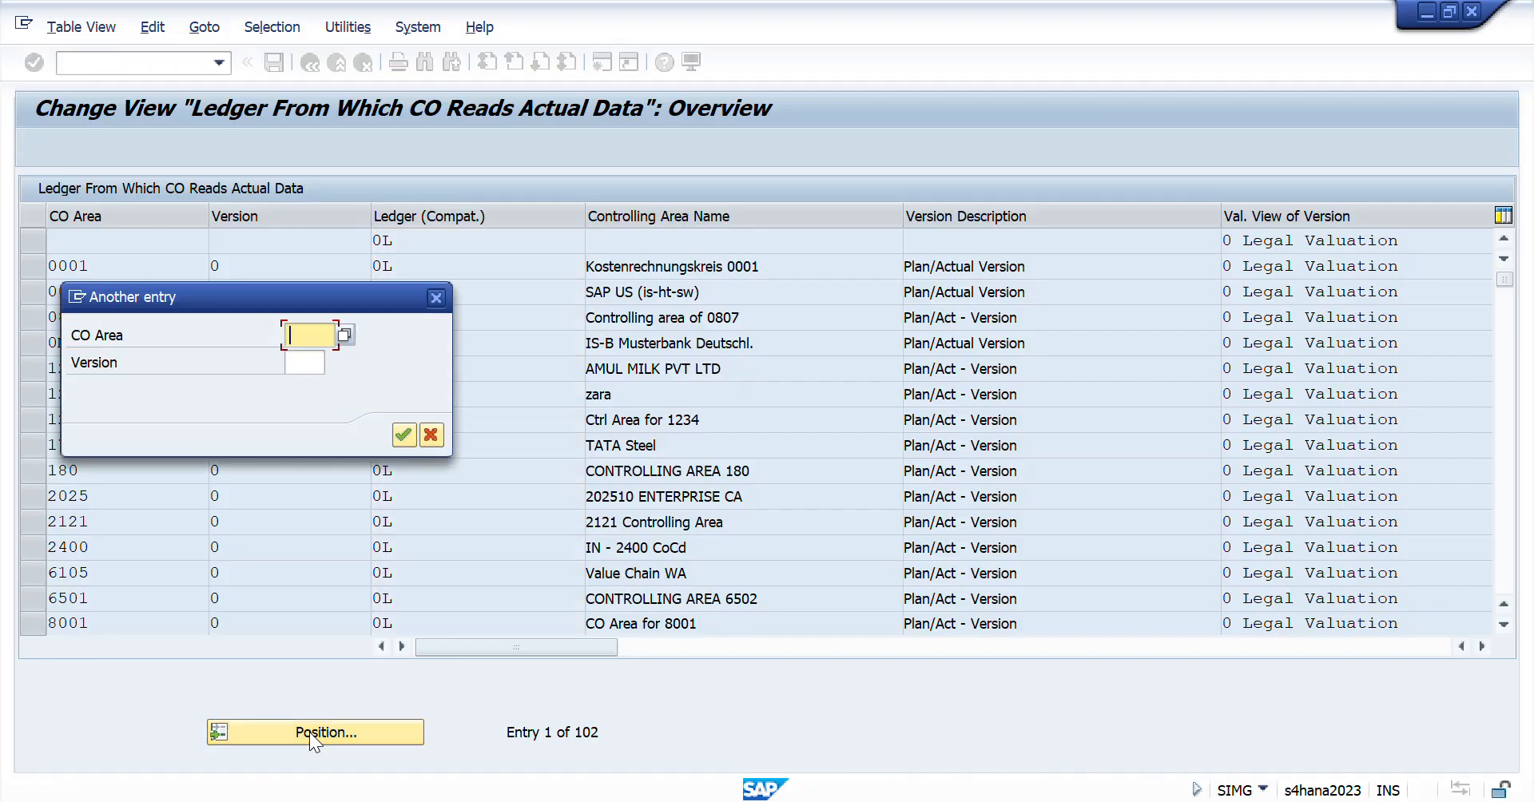
type("cig")
key("BackSpace")
key("BackSpace")
key("BackSpace")
type("rcig")
key("Return")
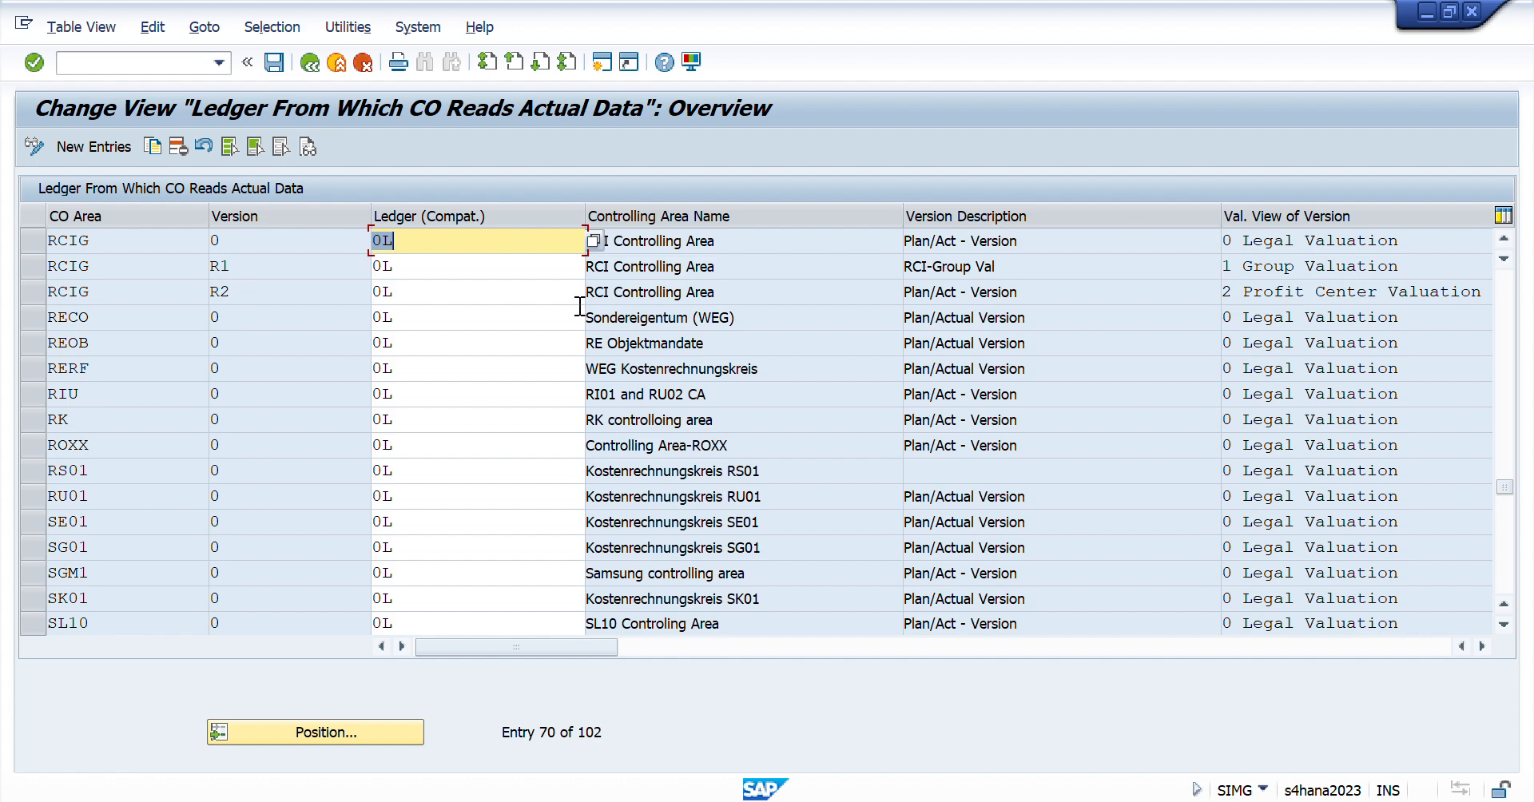
- Check the ledger and valuation view assigned to RCIG's versions, including R2, and return to the implementation guide
left_click(1315, 294)
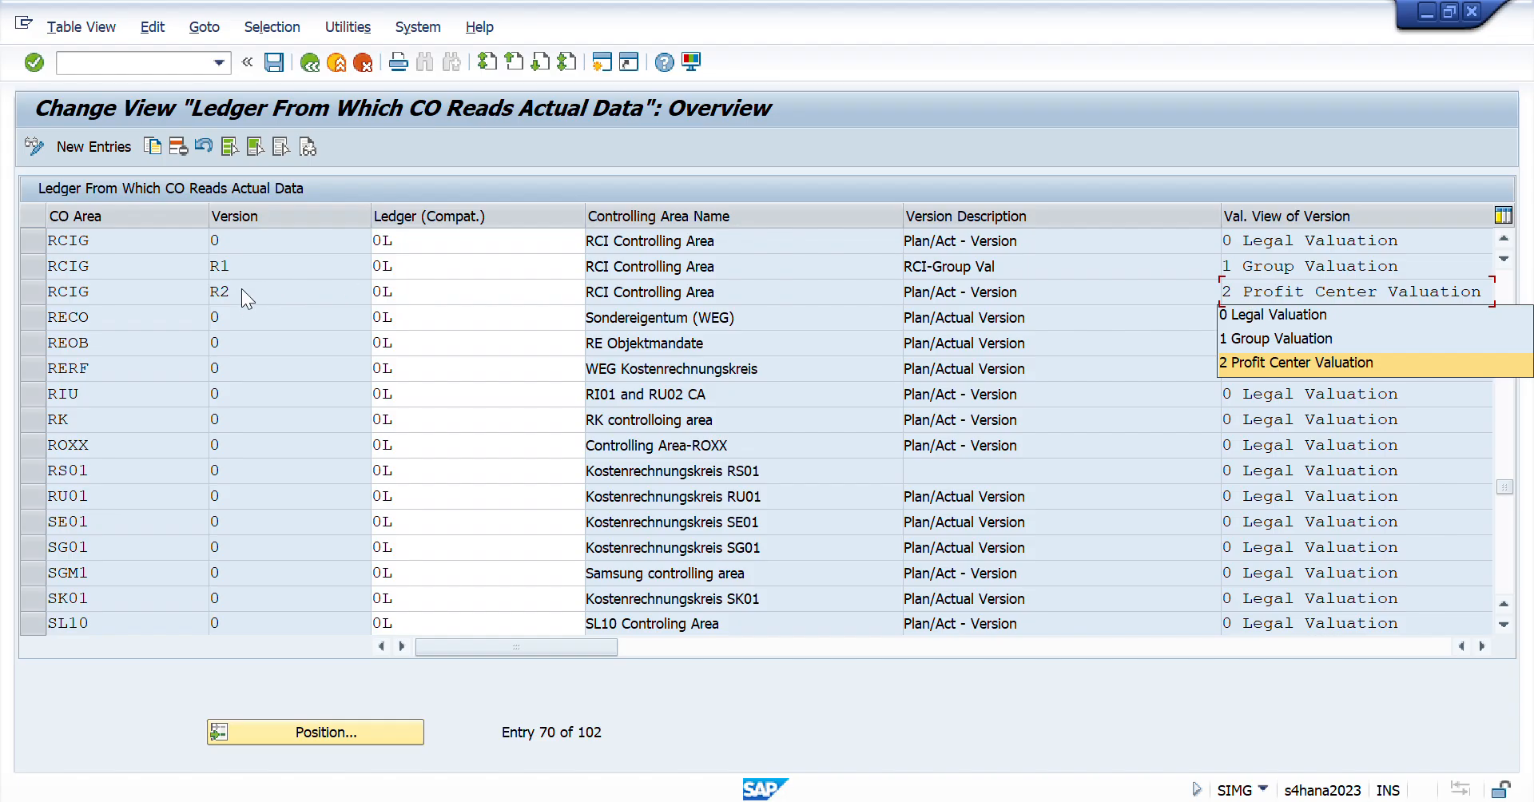
key("Escape")
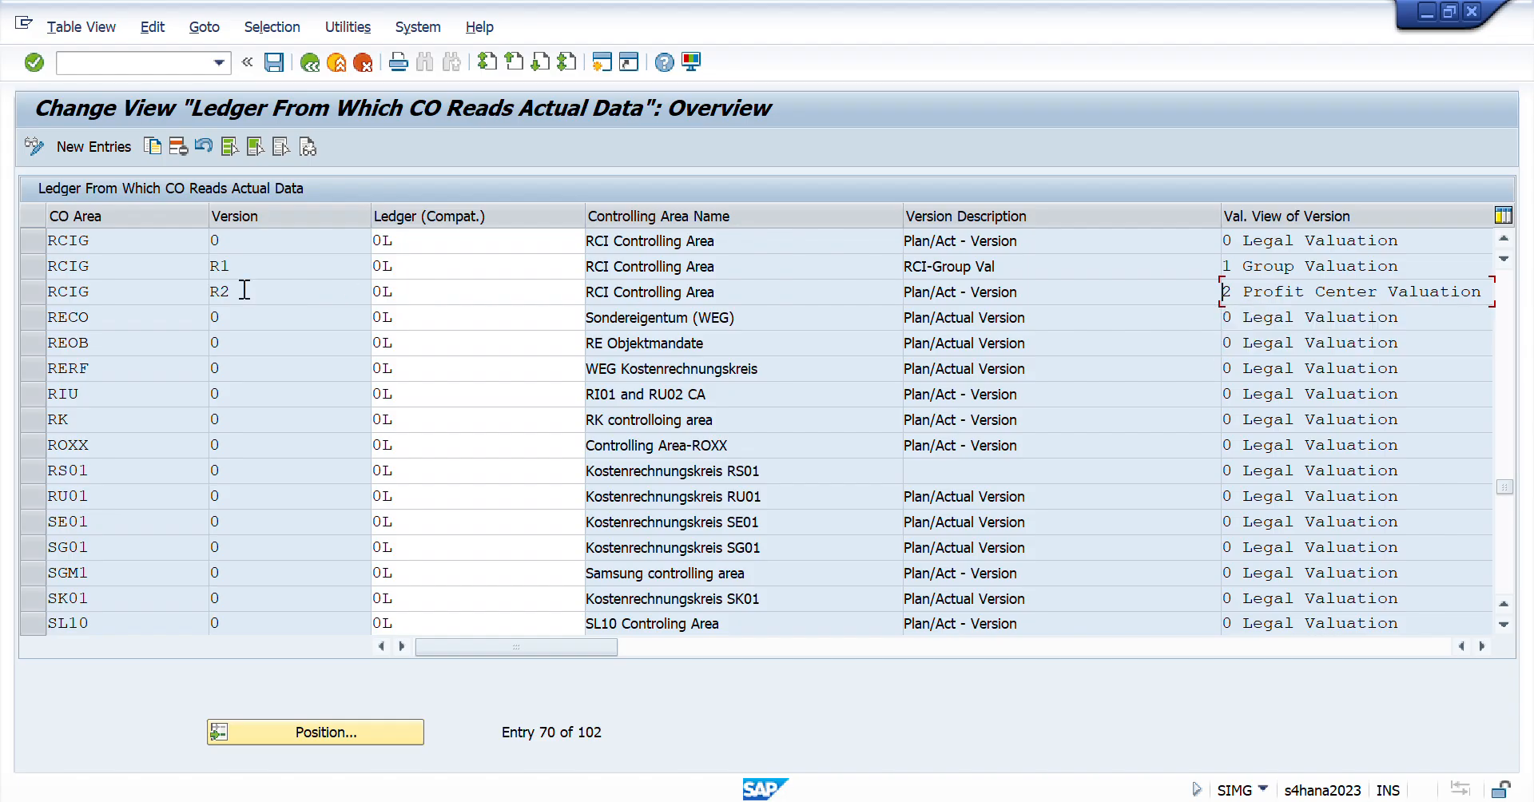
left_click(309, 62)
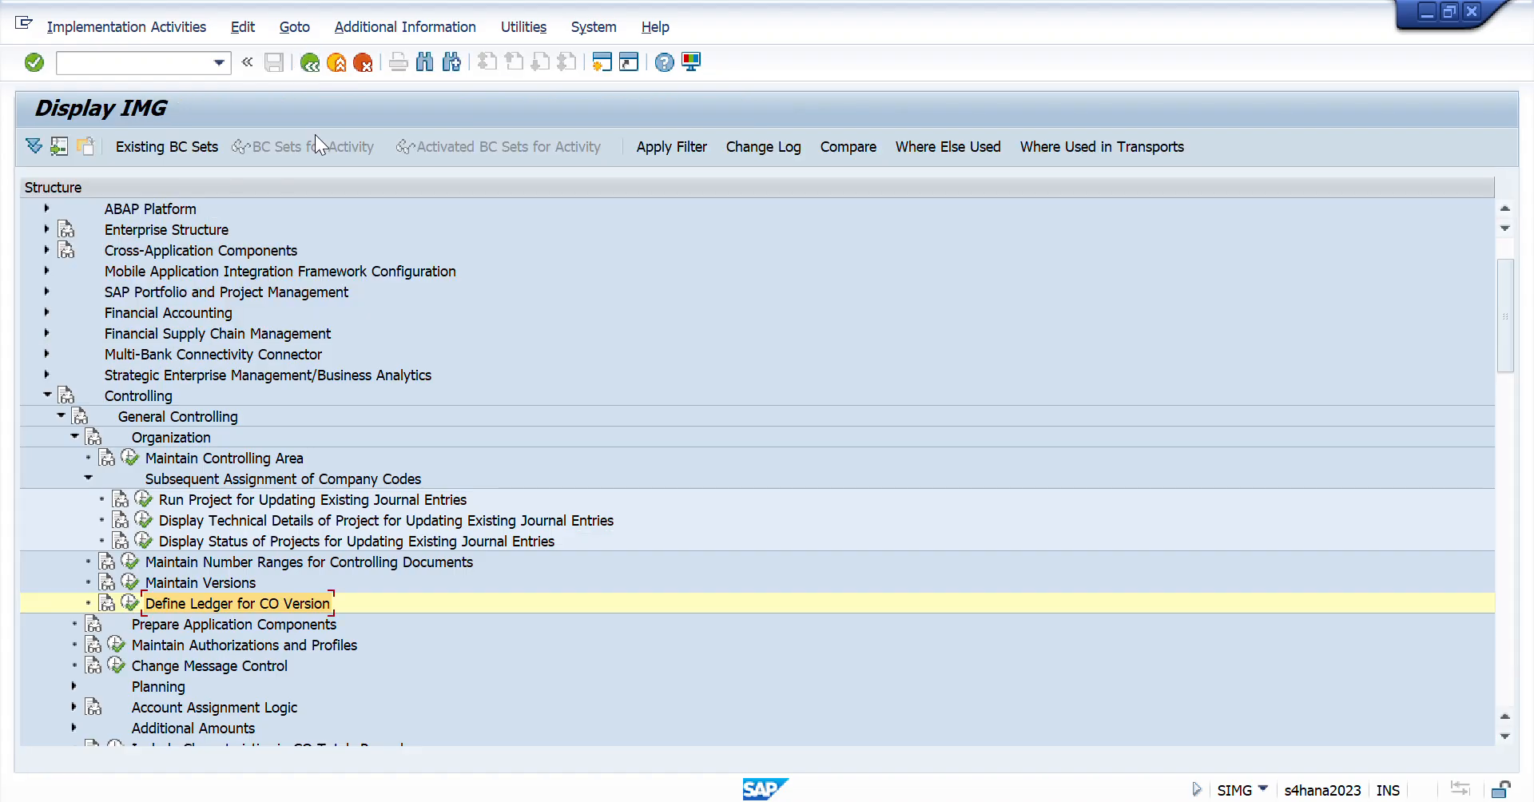
- Go up to the Financial Accounting node, expand it and move into Financial Accounting Global Settings
key("Up")
key("Up")
key("Up")
key("Up")
key("Up")
key("Up")
key("Up")
key("Up")
key("Up")
key("Up")
key("Up")
key("Up")
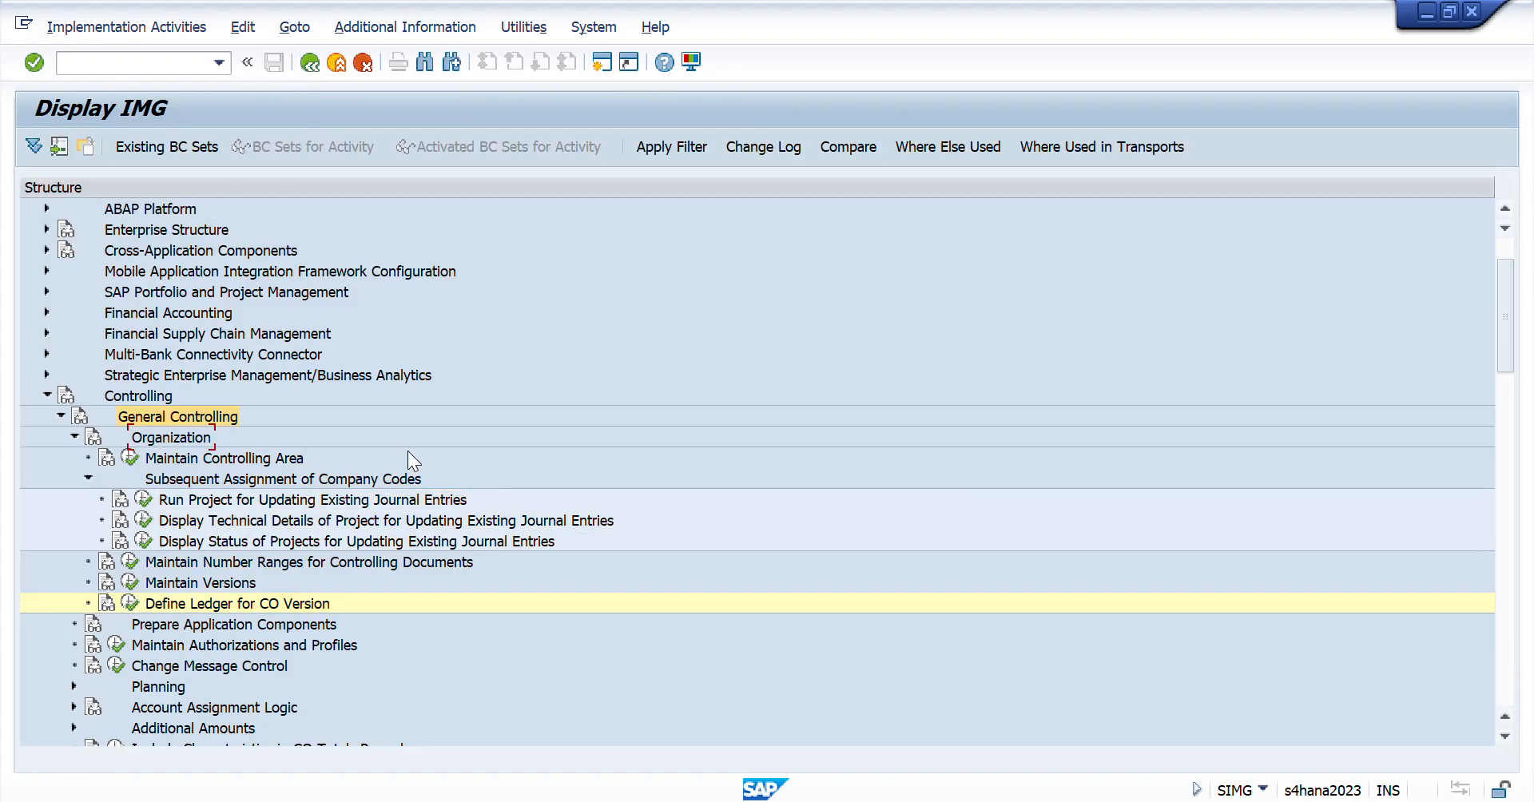
key("Up")
key("Up")
key("Right")
key("Down")
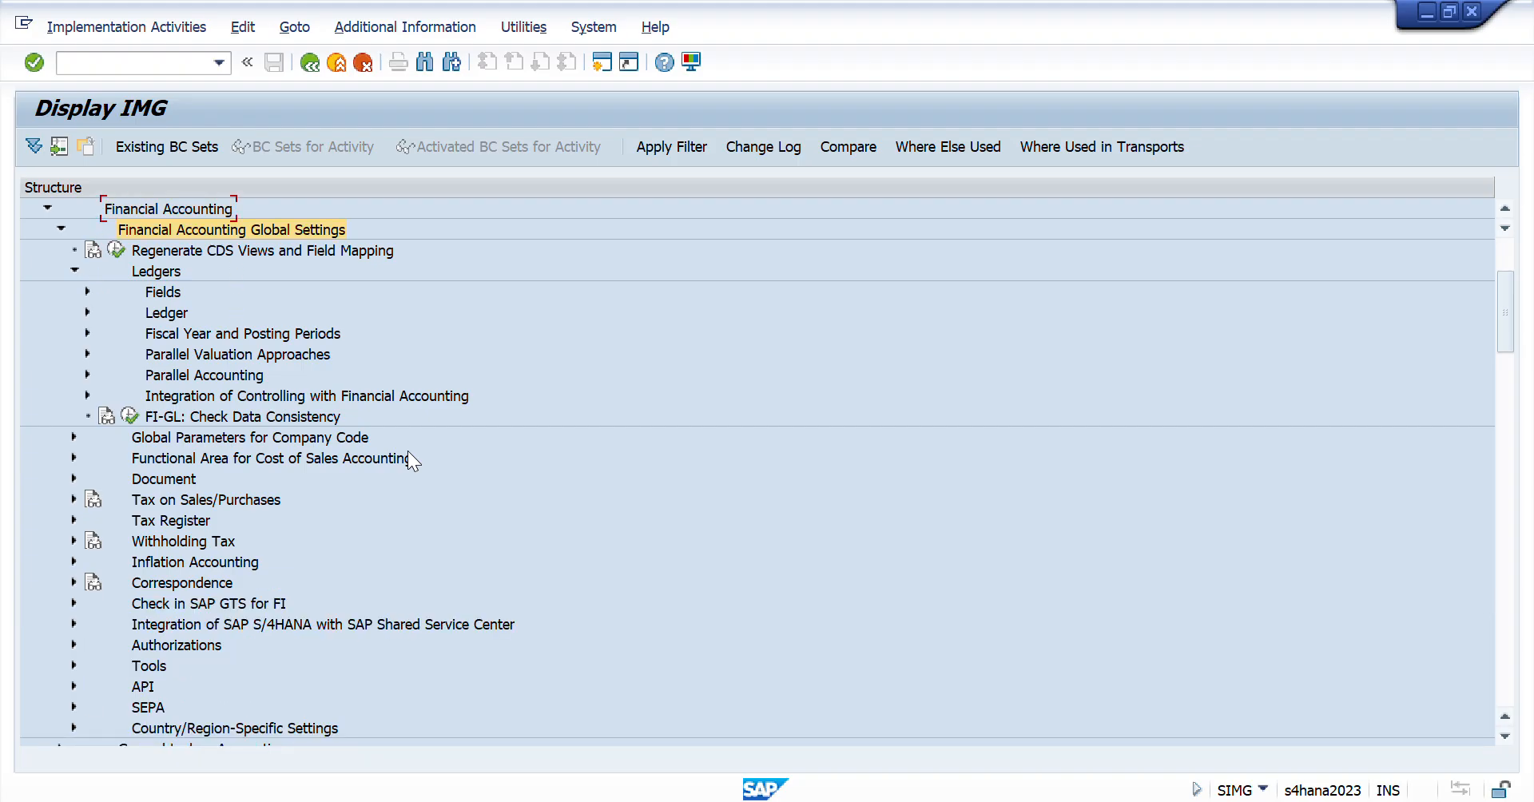
- Expand the Ledger node under Ledgers and open Define Settings for Ledgers and Currency Types, accepting the opening messages
key("Down")
key("Down")
key("Down")
key("Down")
key("Right")
key("Down")
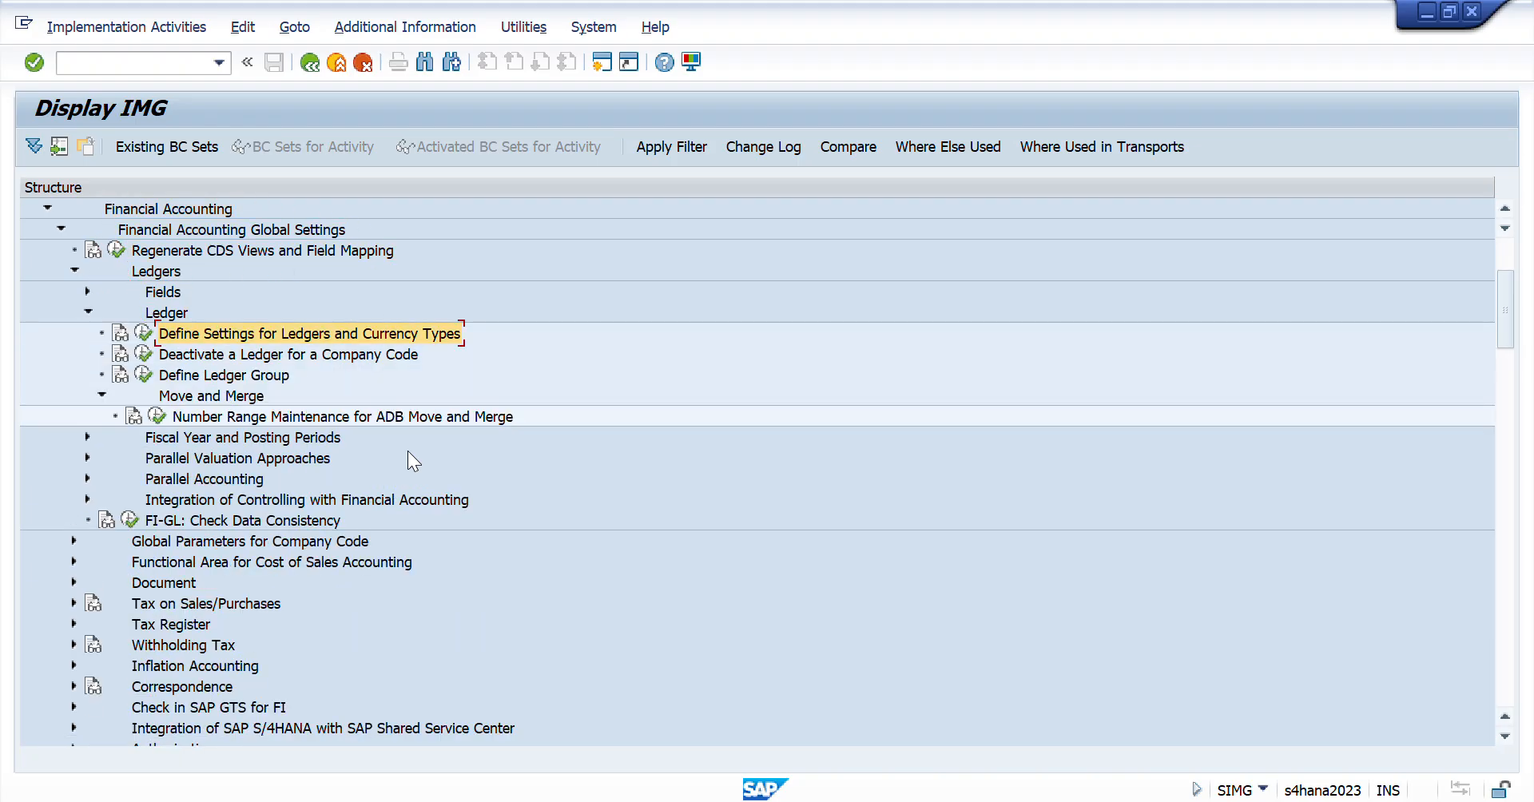
key("Return")
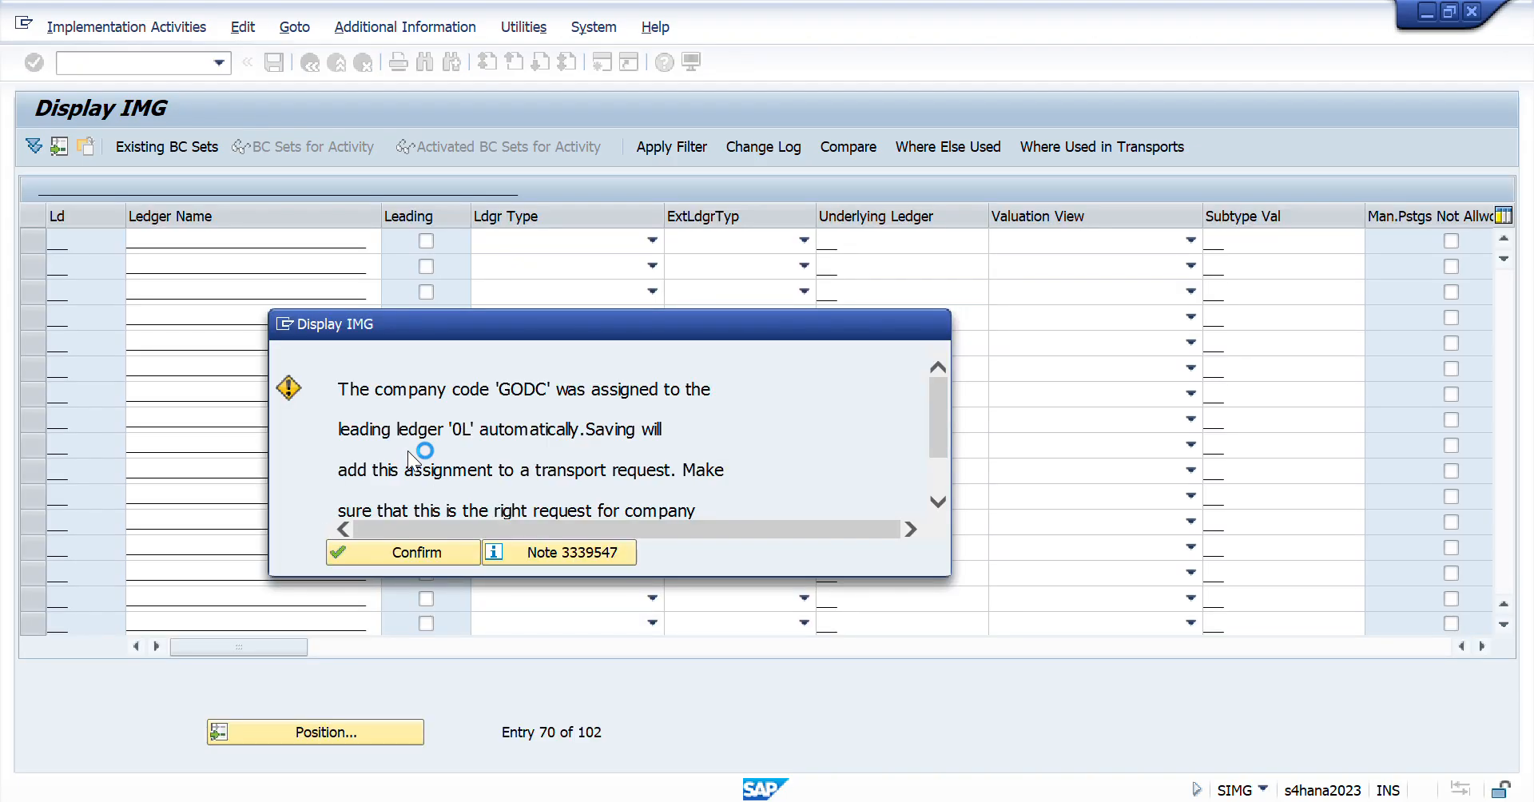
key("Return")
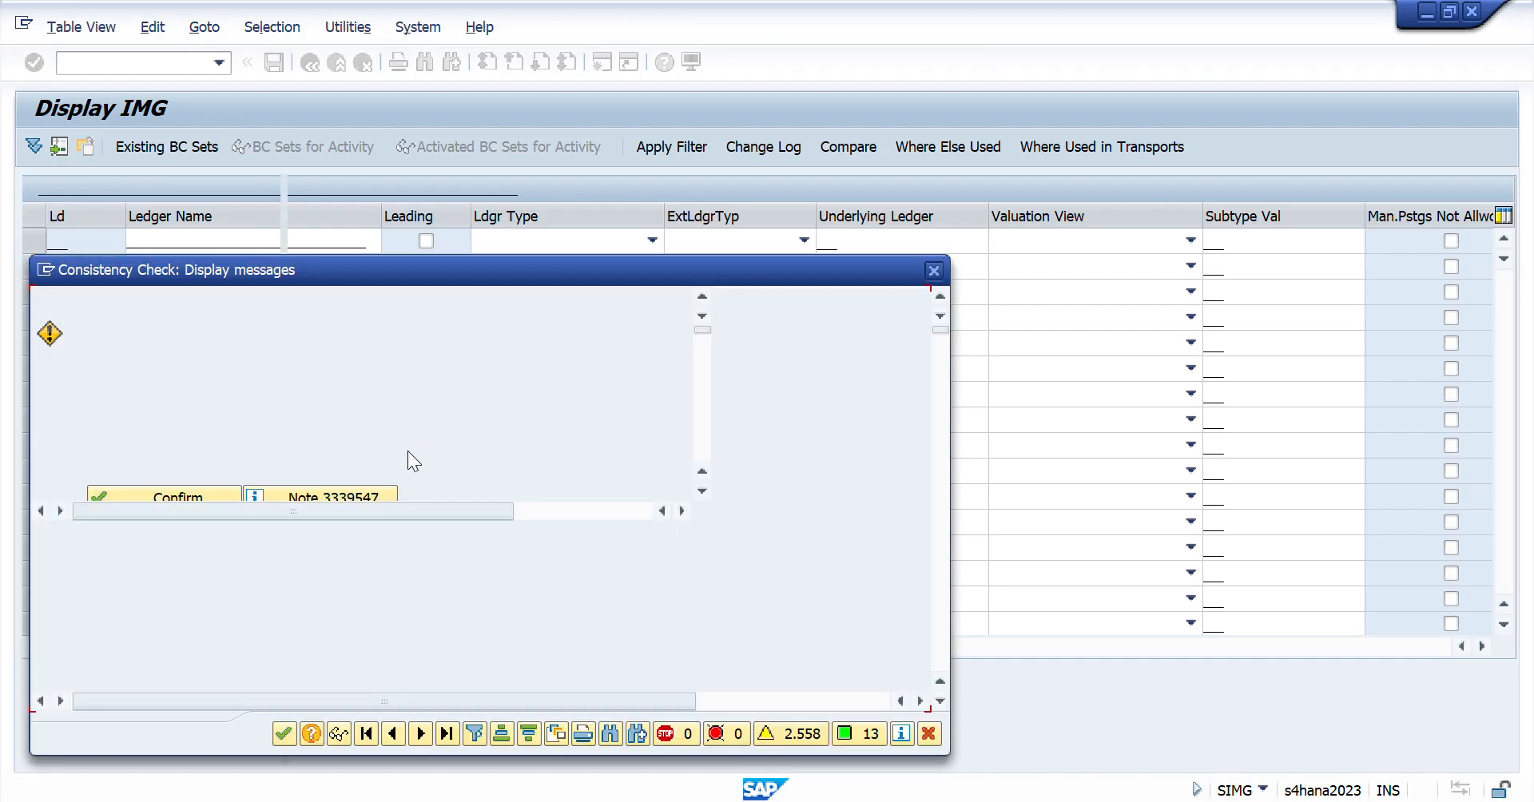
key("Return")
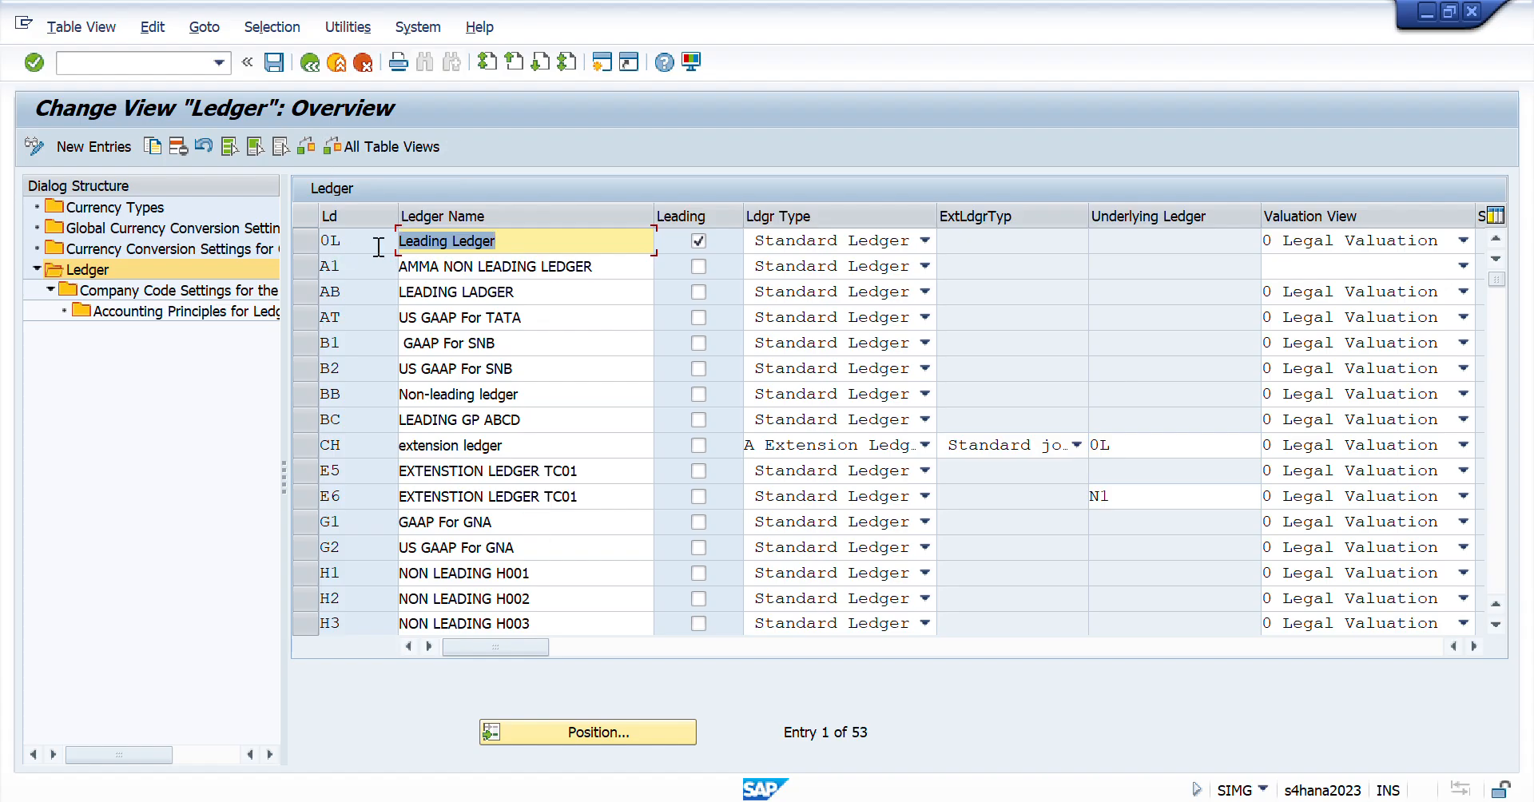
- Position the ledger list at RI and check its Valuation View field and the available options
left_click_drag(372, 244, 277, 243)
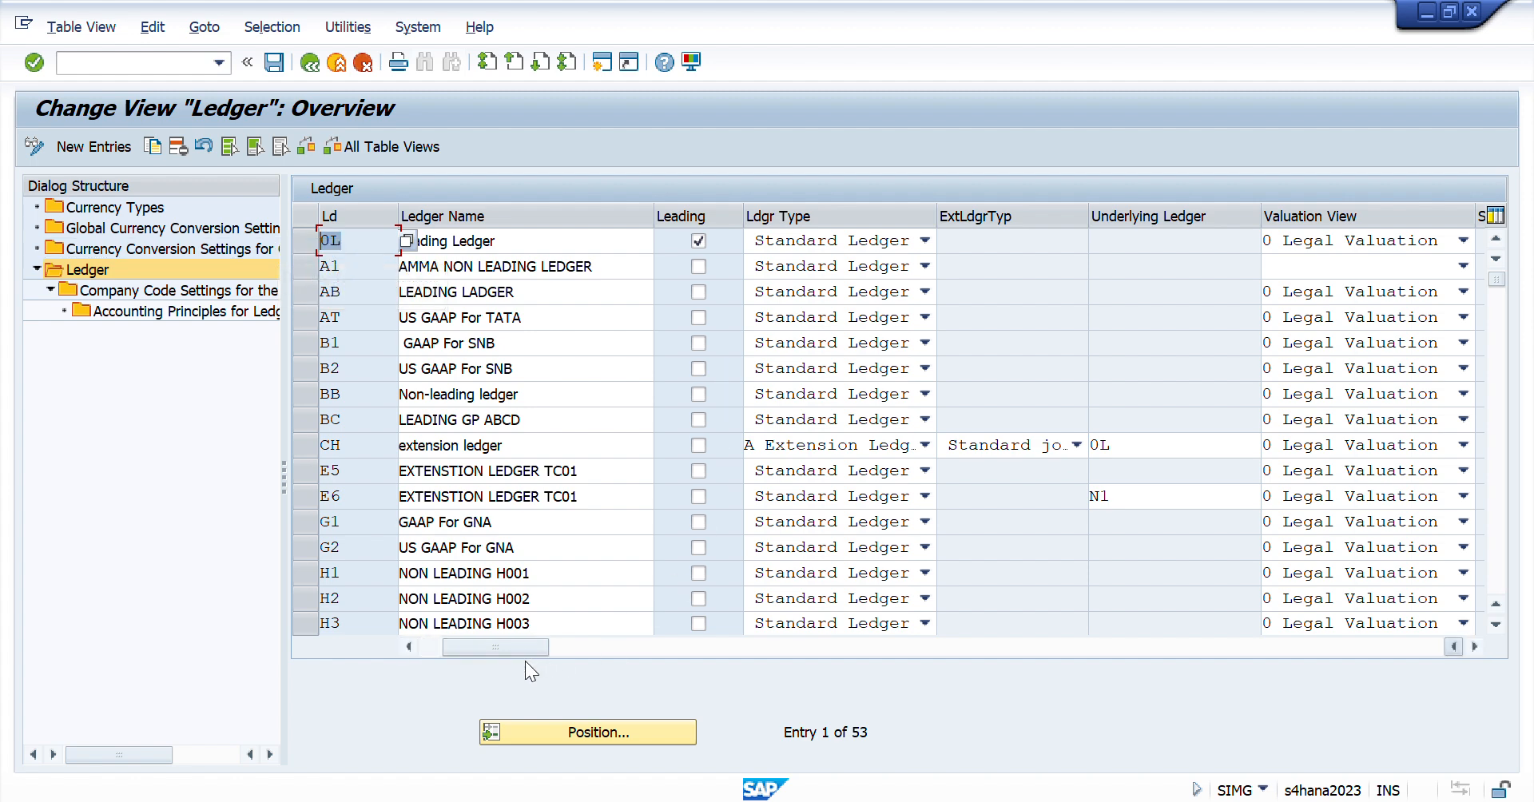
left_click(577, 728)
type("RI")
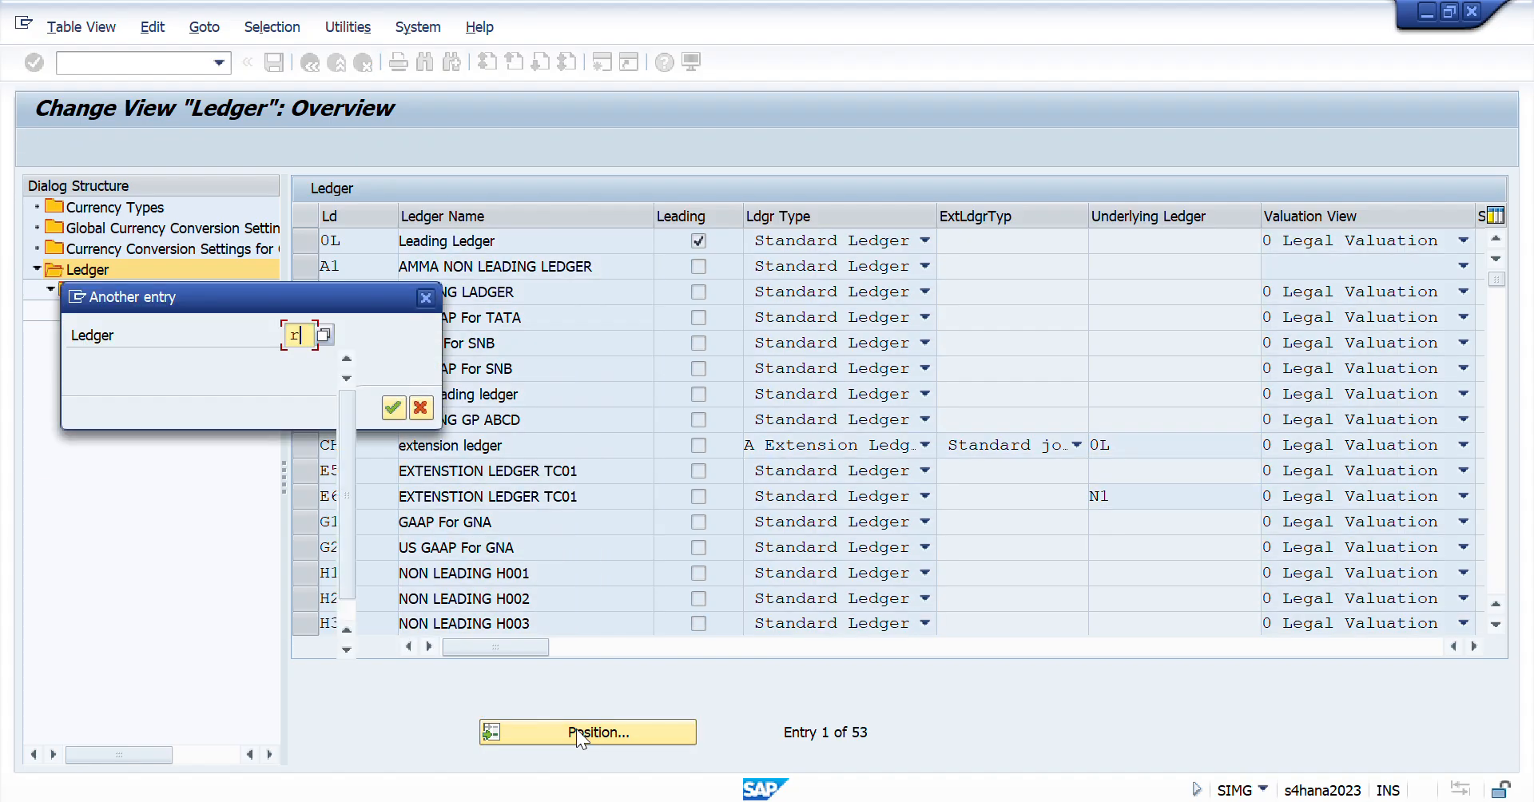
key("Return")
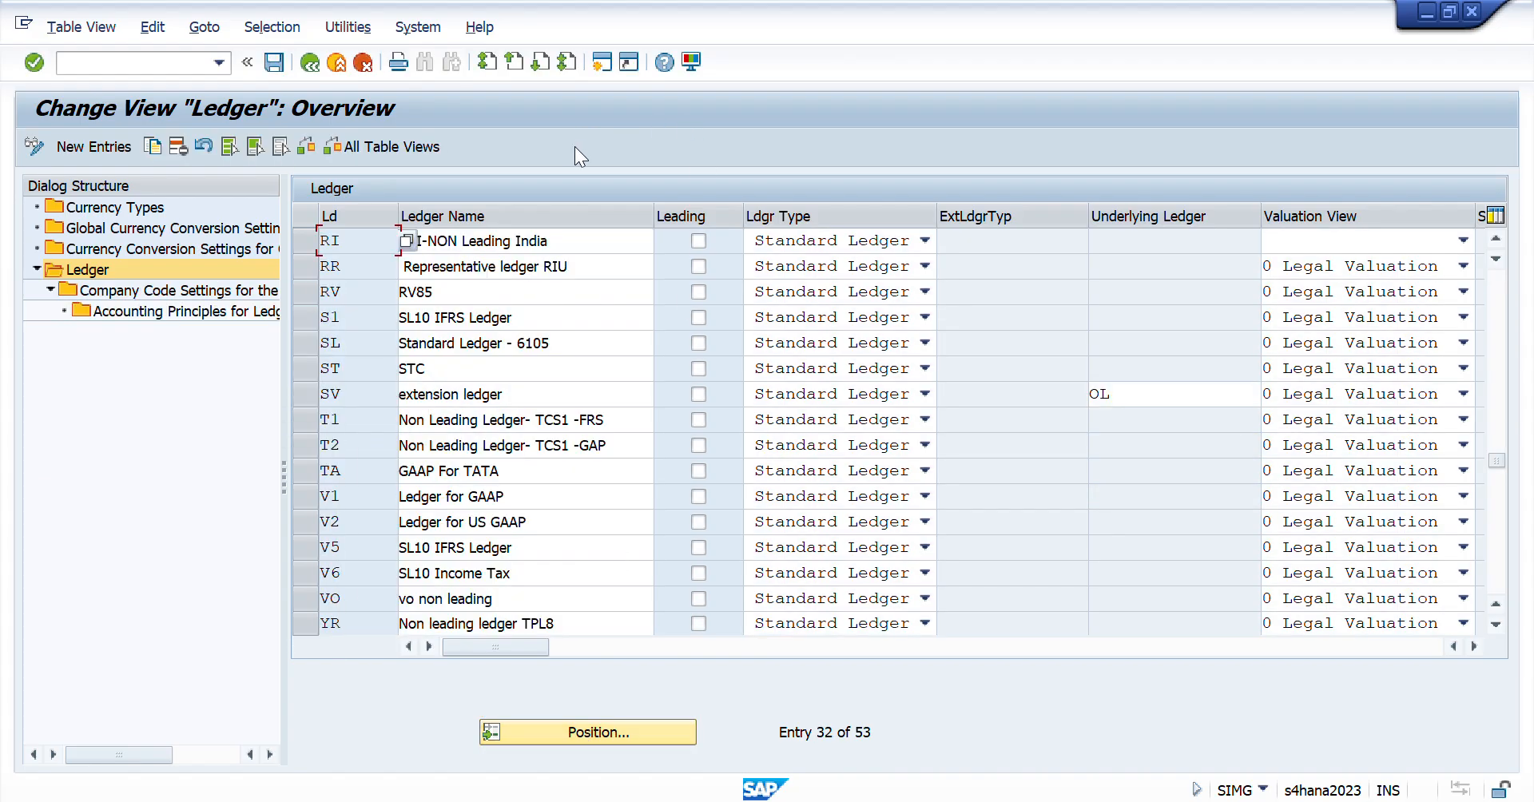
left_click(1336, 237)
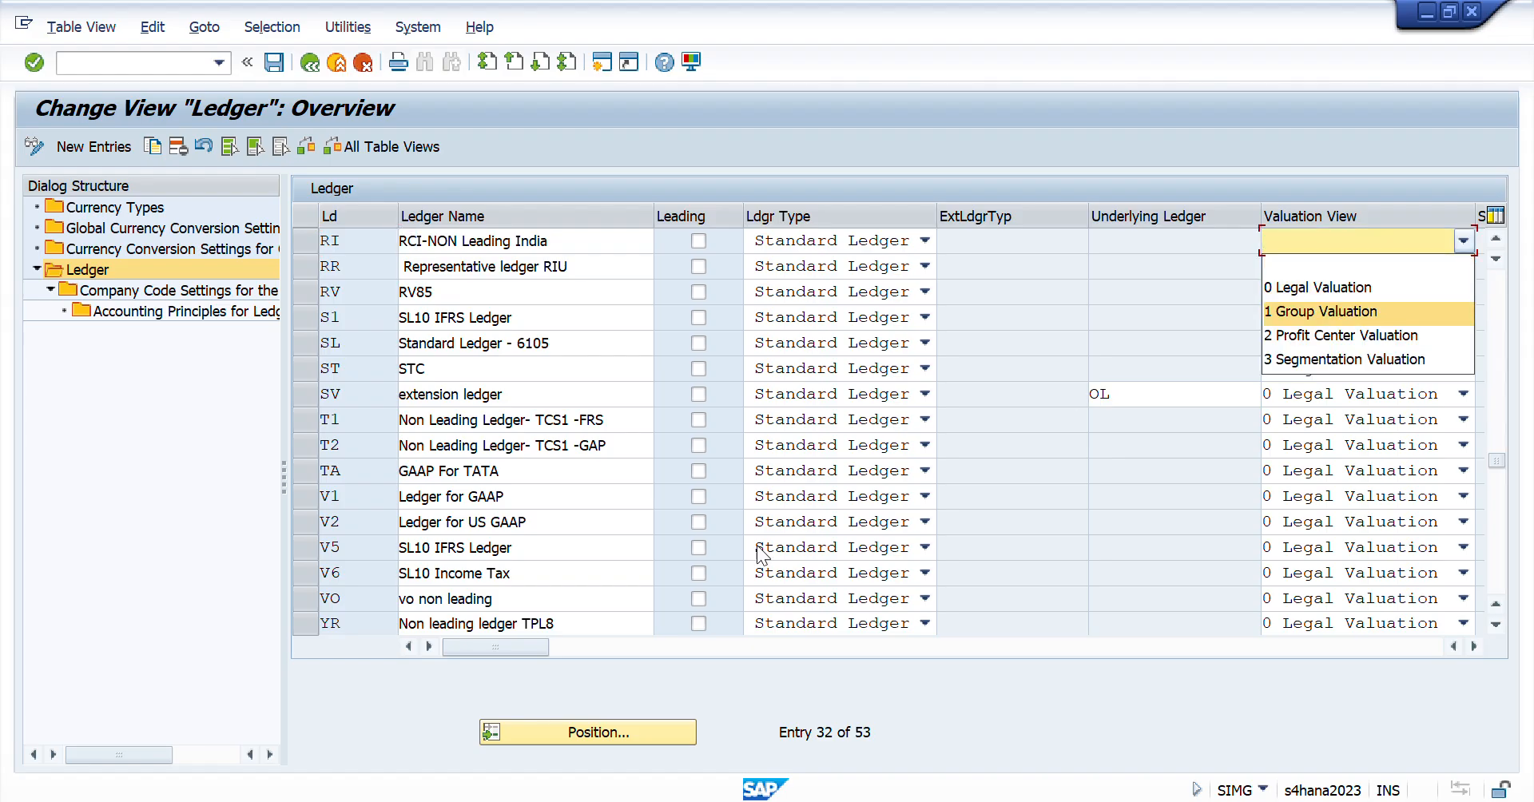
- Position the ledger list at RG and check its Valuation View field
left_click(593, 732)
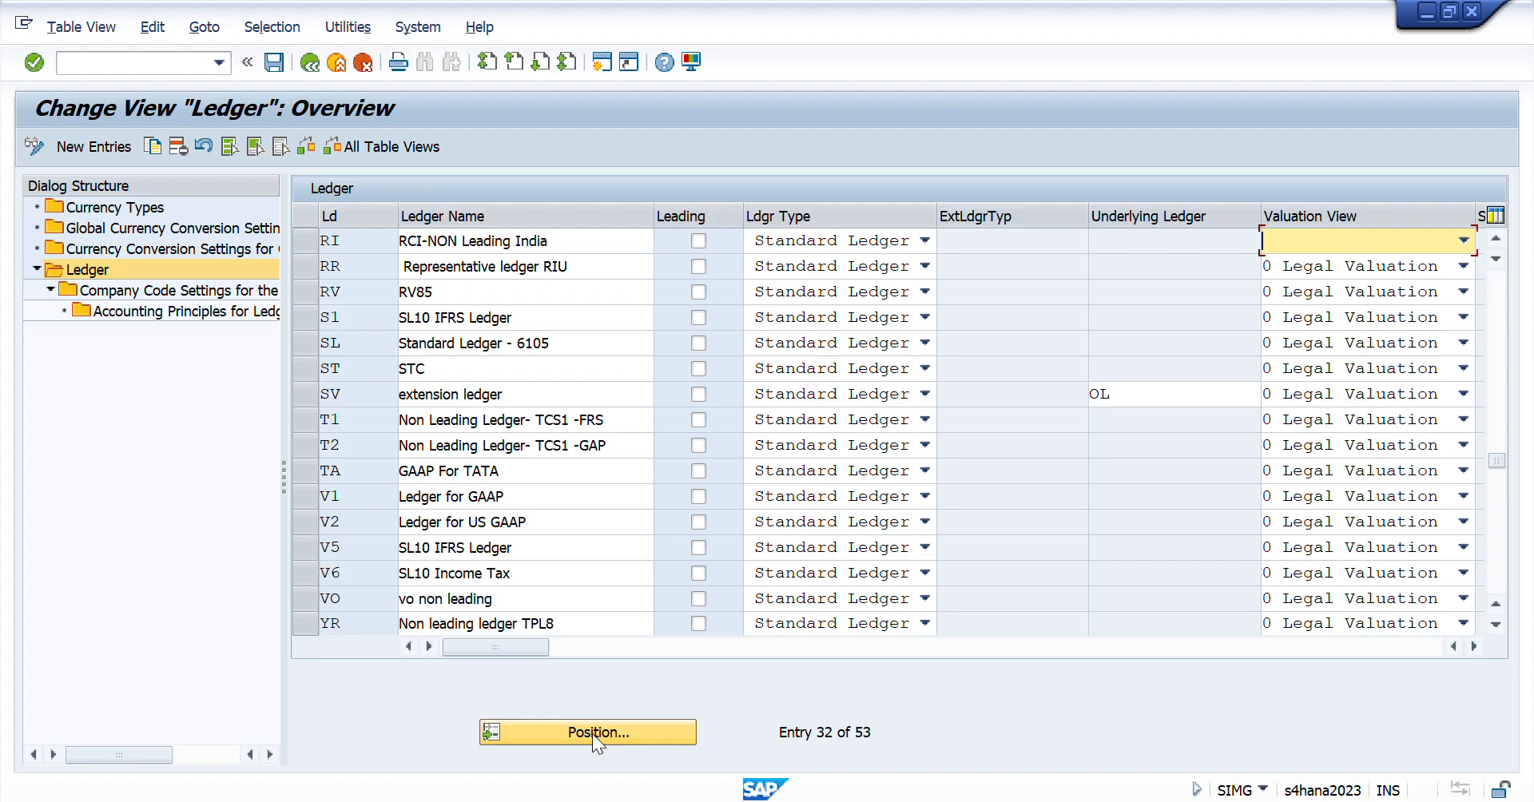
left_click(592, 733)
type("rg")
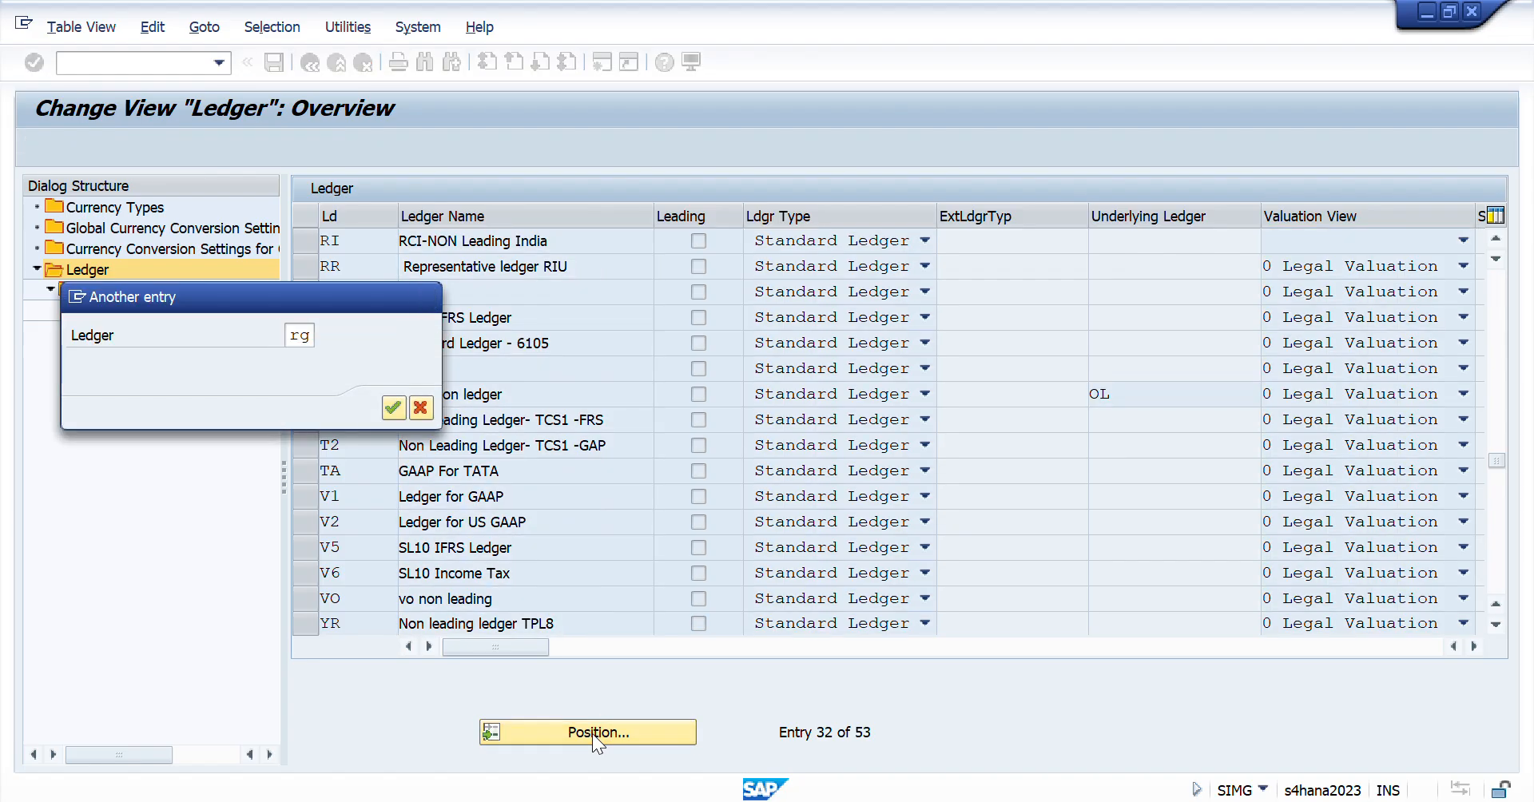
key("Return")
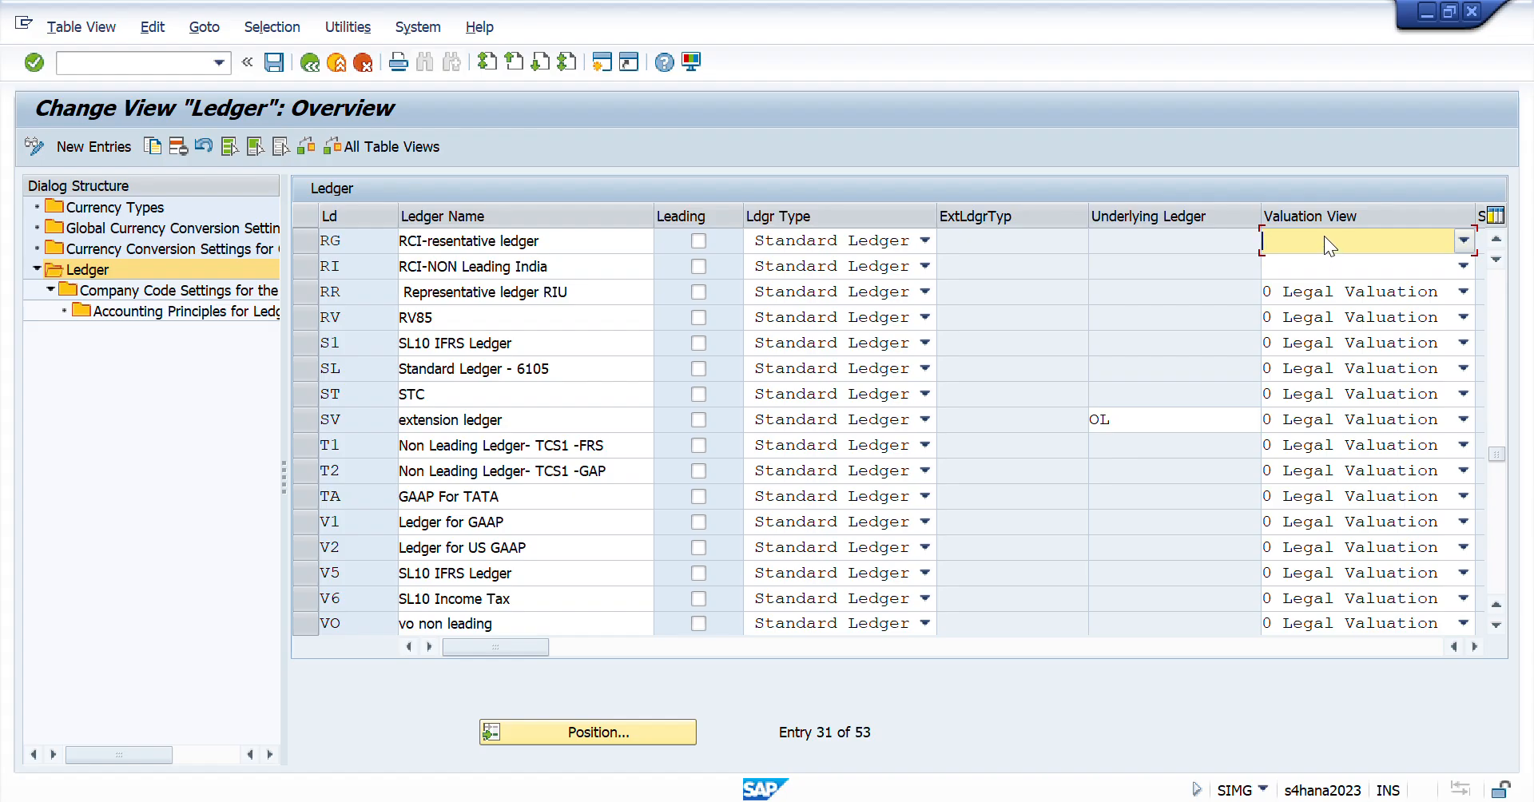
- Find leading ledger 0L in the ledger list and set its Valuation View to blank
left_click(626, 736)
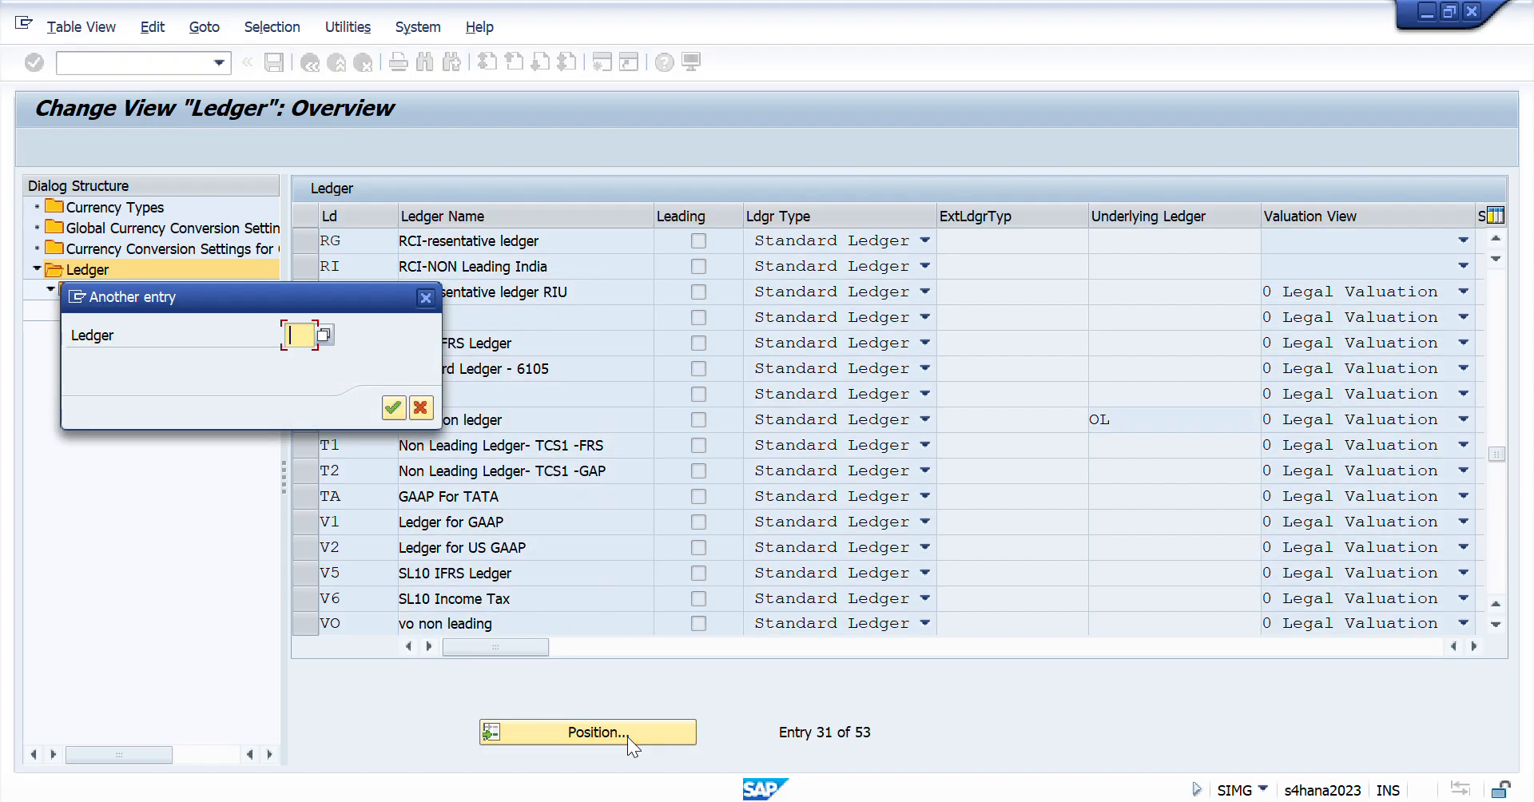
type("0L")
key("Return")
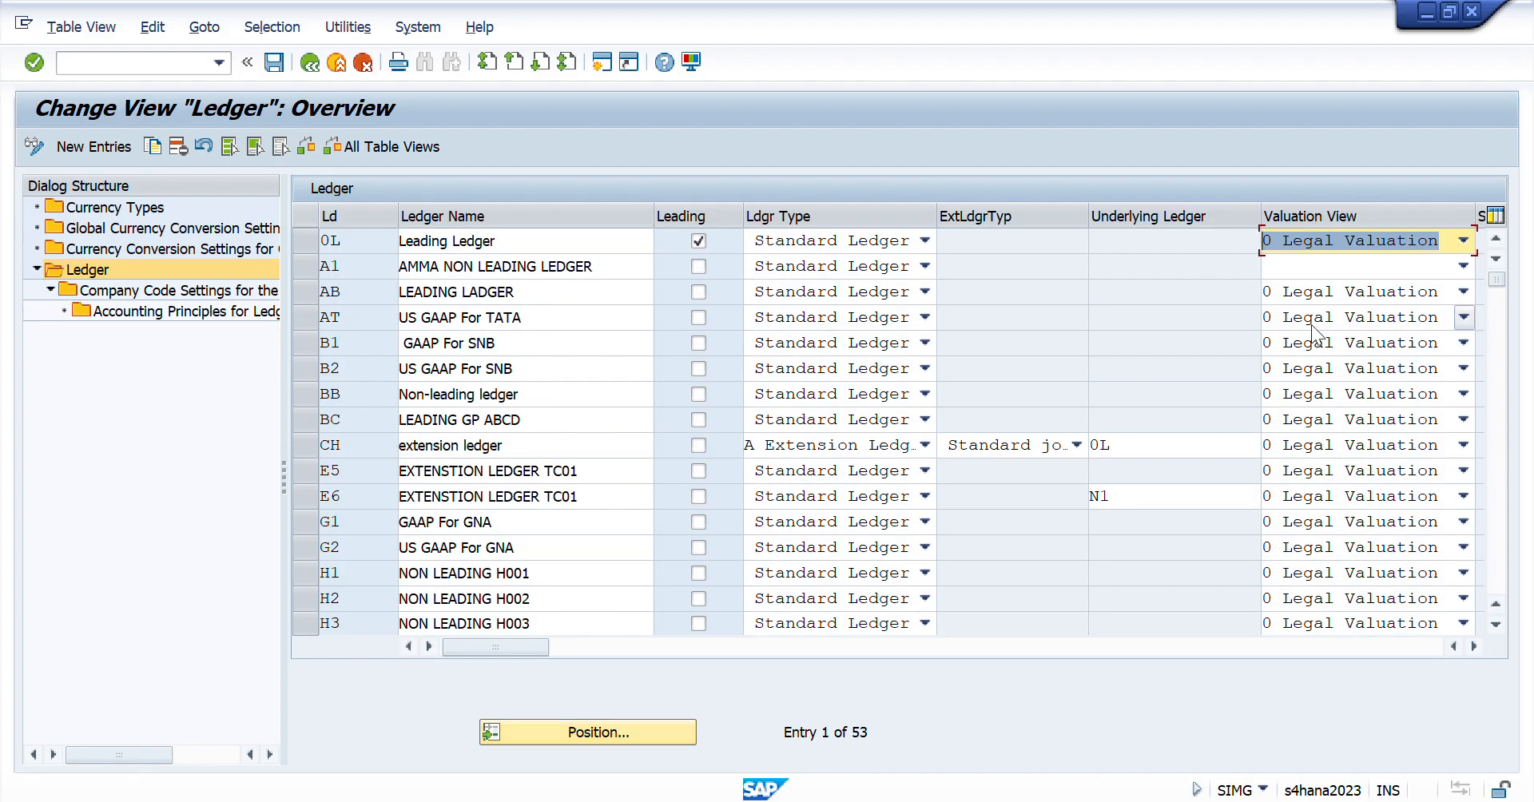
left_click(1358, 243)
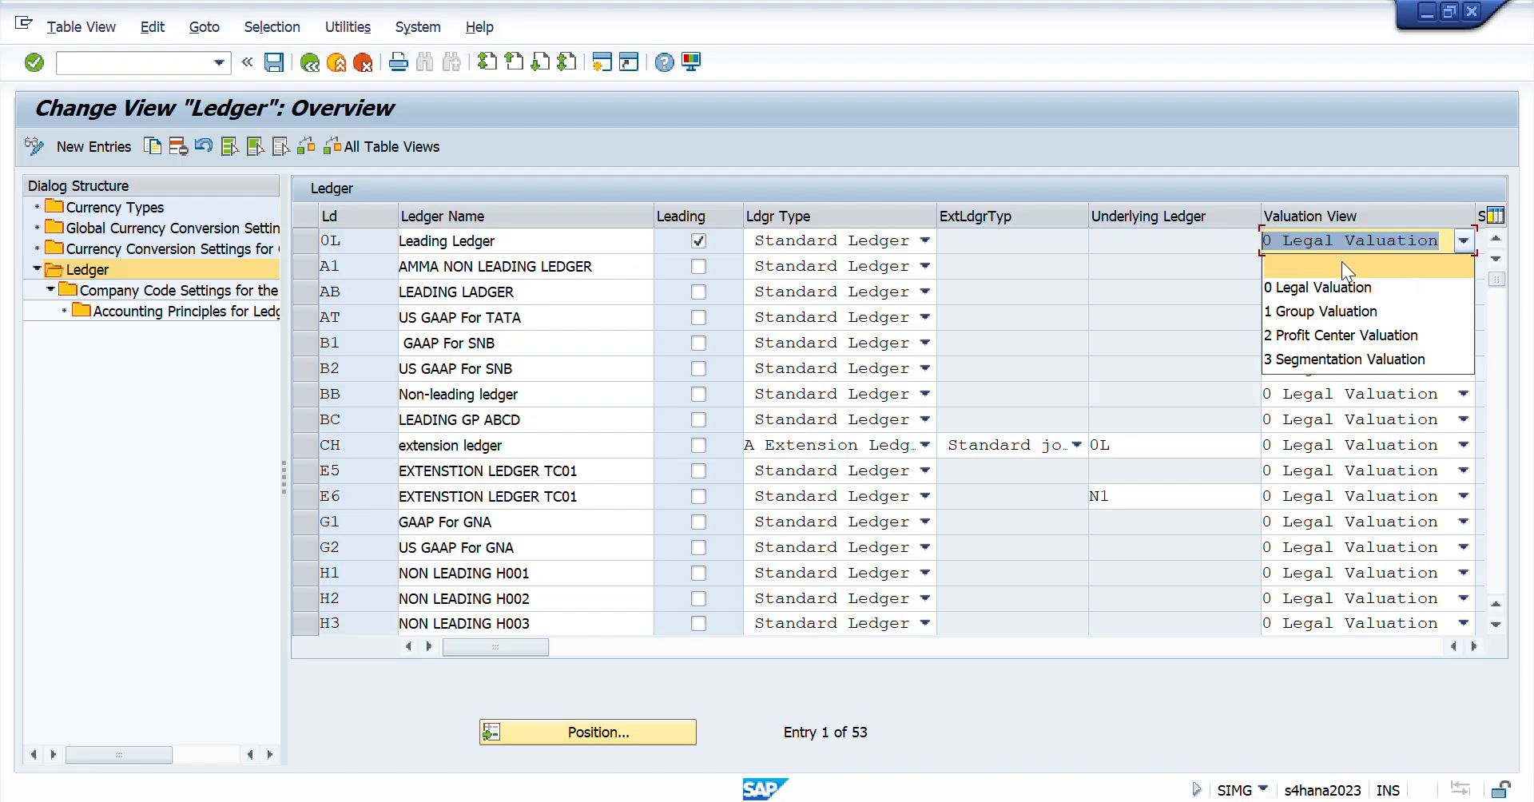
left_click(1340, 262)
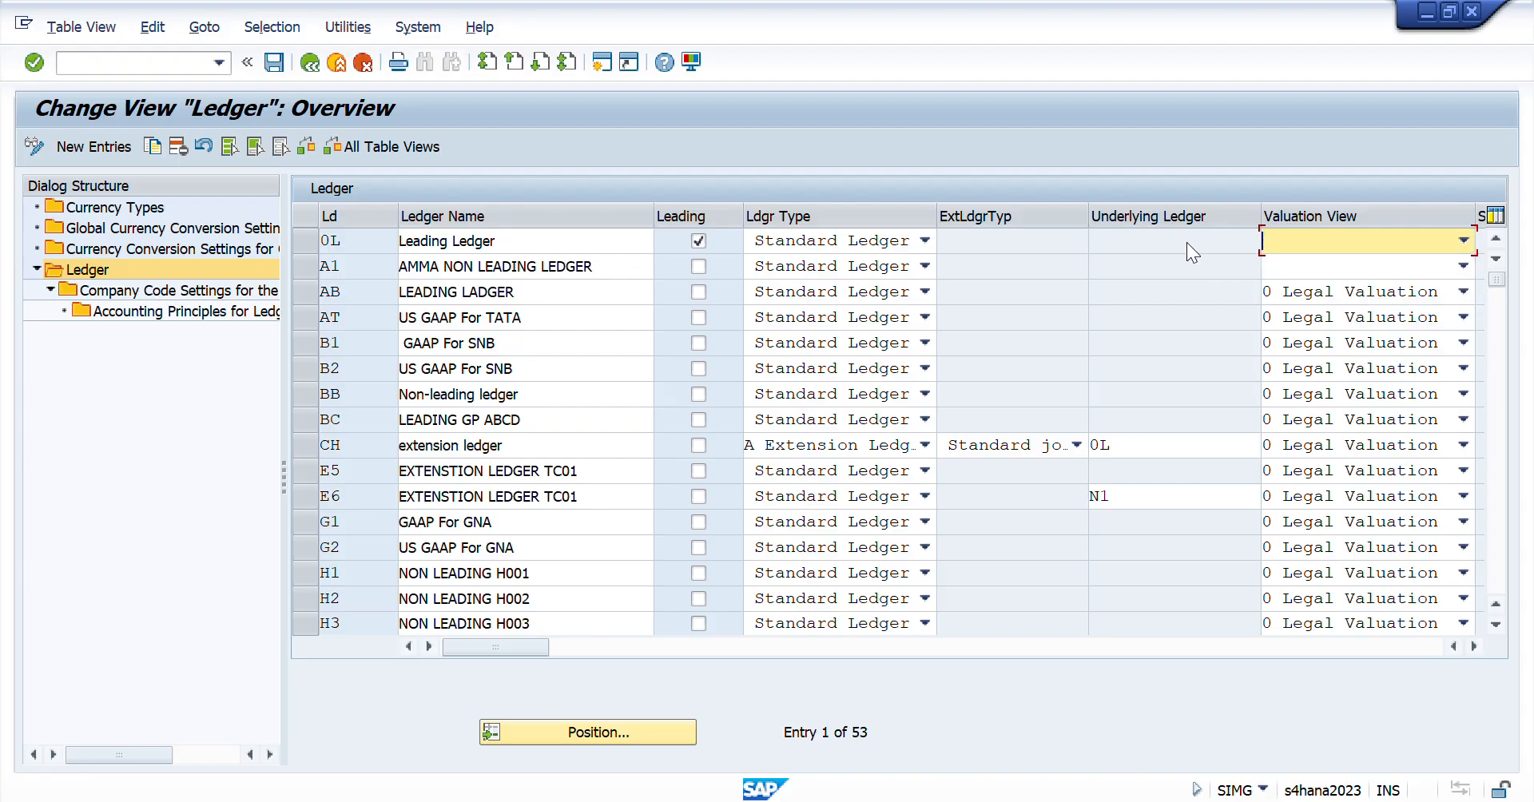
- Save the ledger change, accepting the consistency check messages and using customizing request A4HK904188
key("Return")
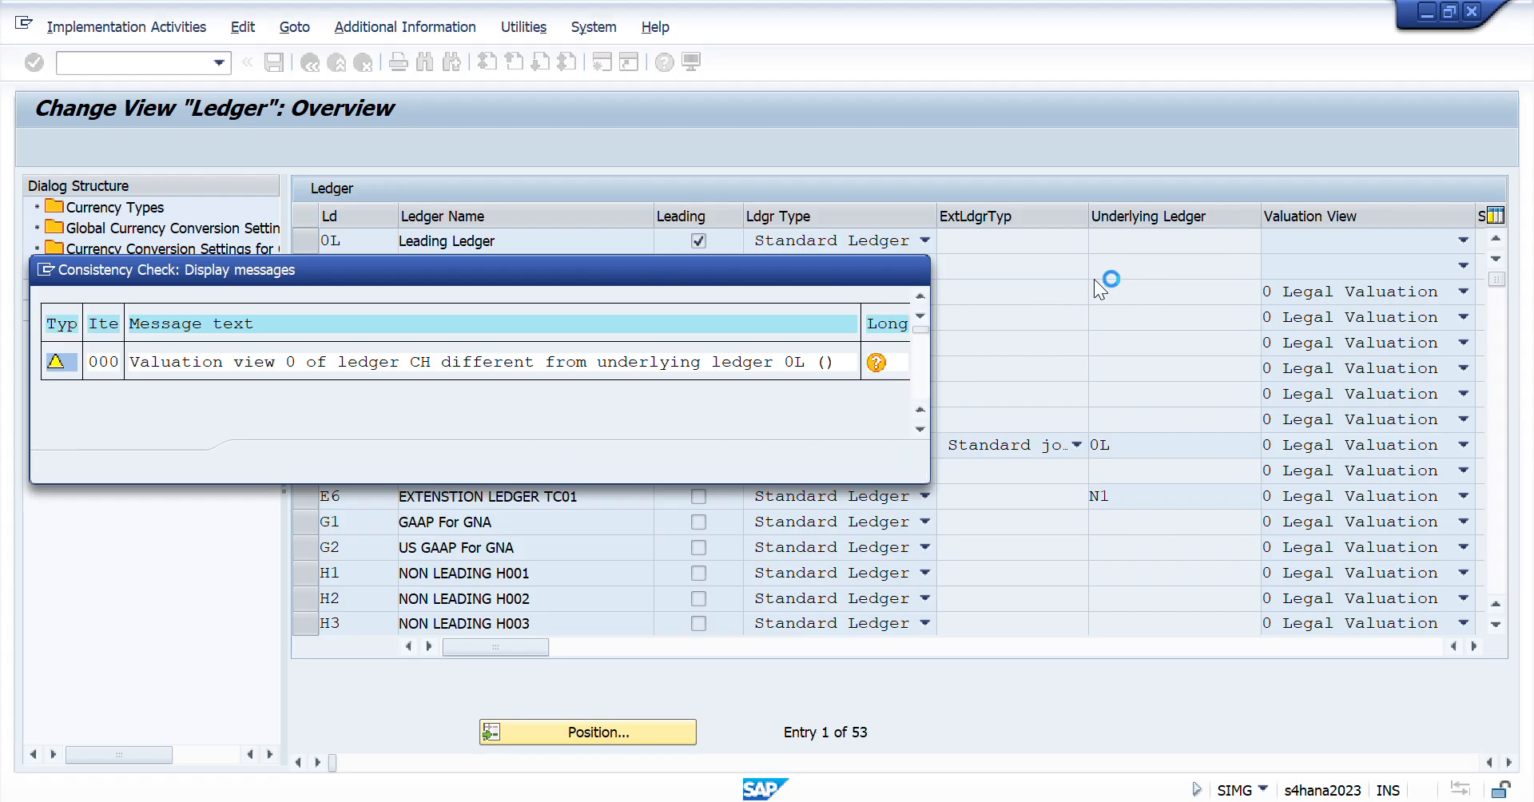
key("Return")
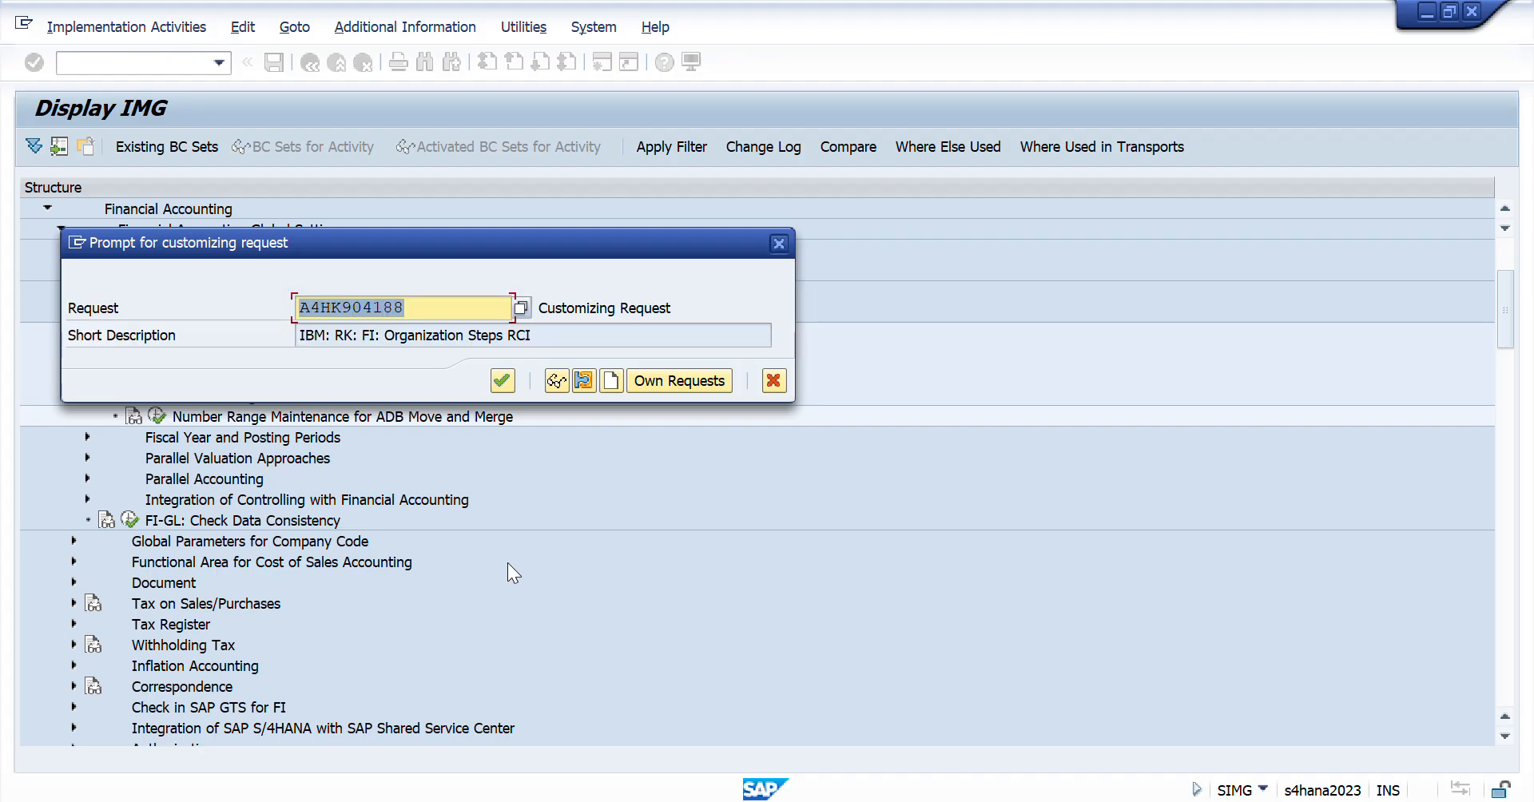
key("Return")
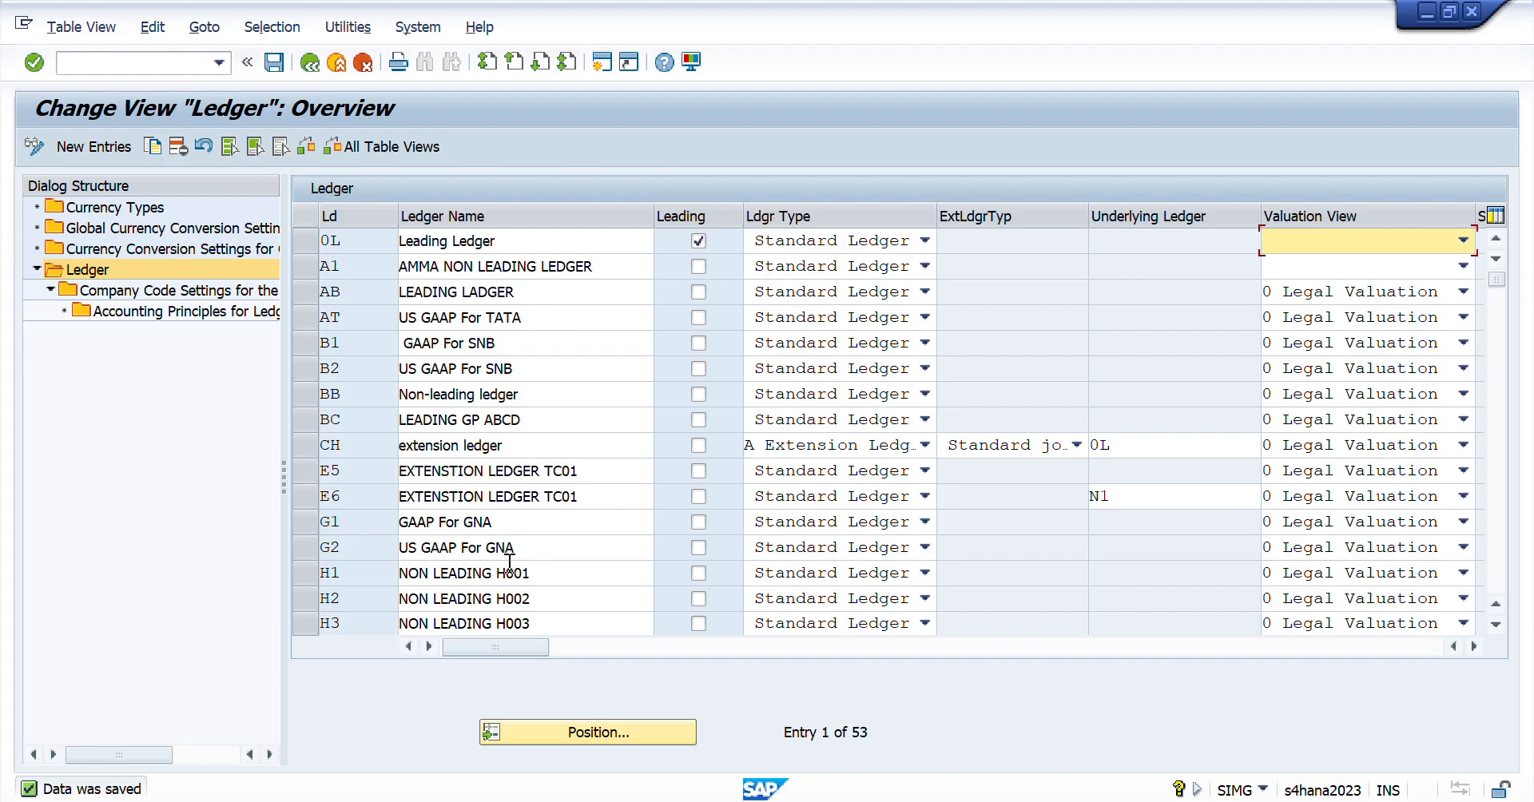
- Switch to the Session Workbook in Excel and review the ledger and default version assignments in E9:F11
key("alt+Tab")
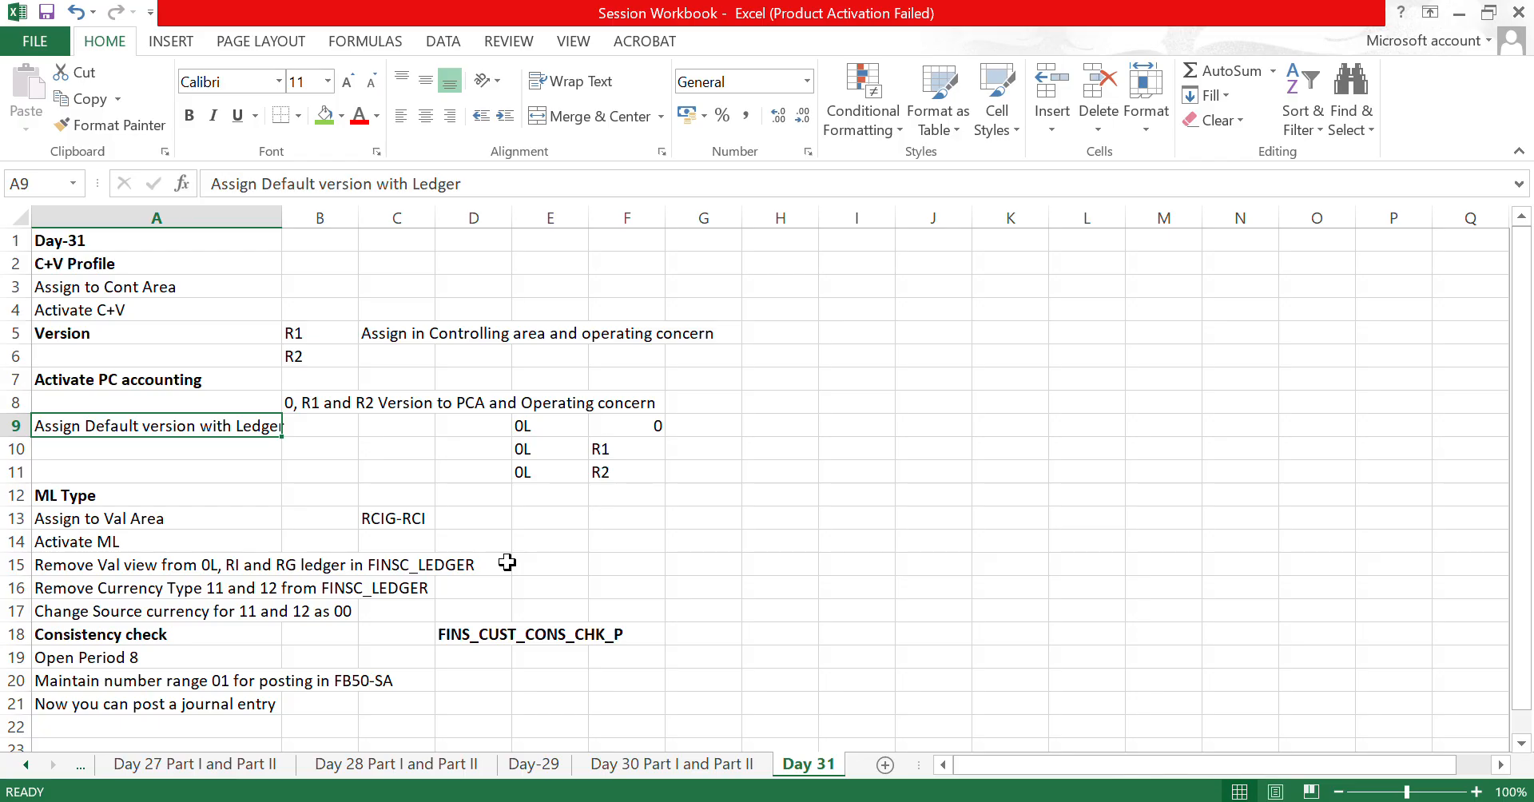
key("Right")
key("Right")
key("Right")
key("Right")
key("shift+Down")
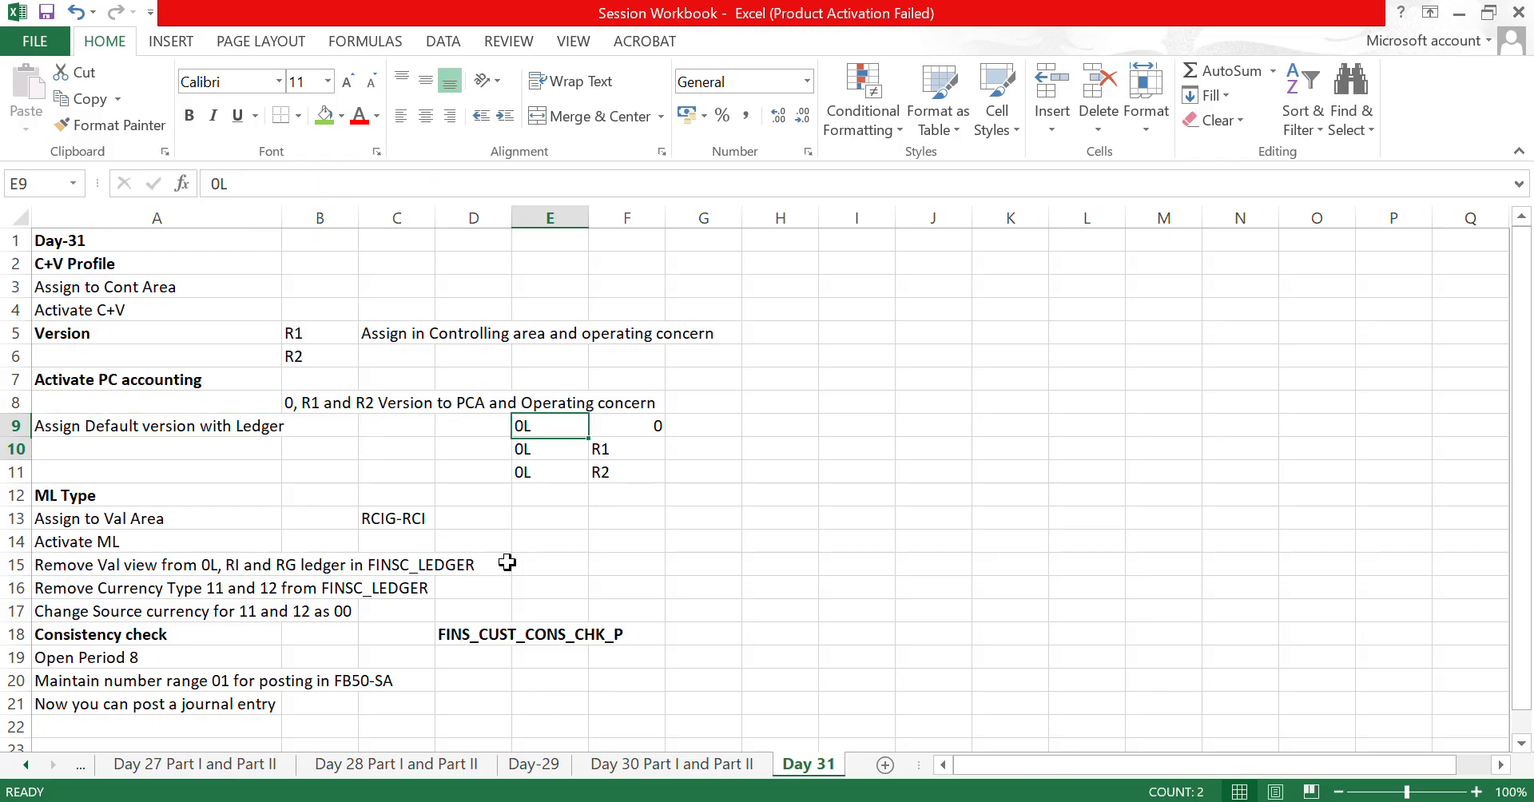
key("shift+Down")
key("shift+Right")
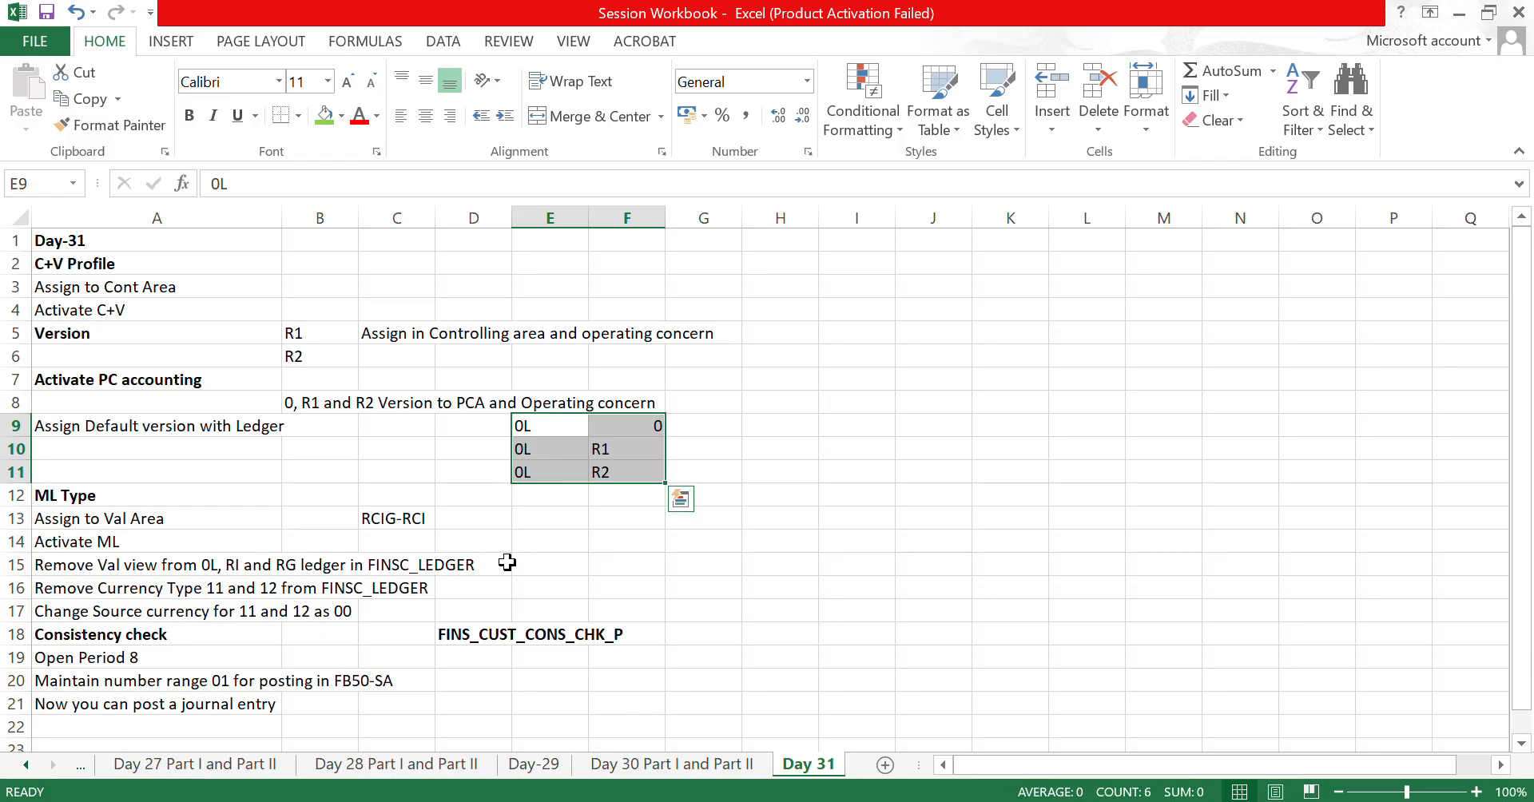
key("Left")
key("Left")
key("Left")
key("Left")
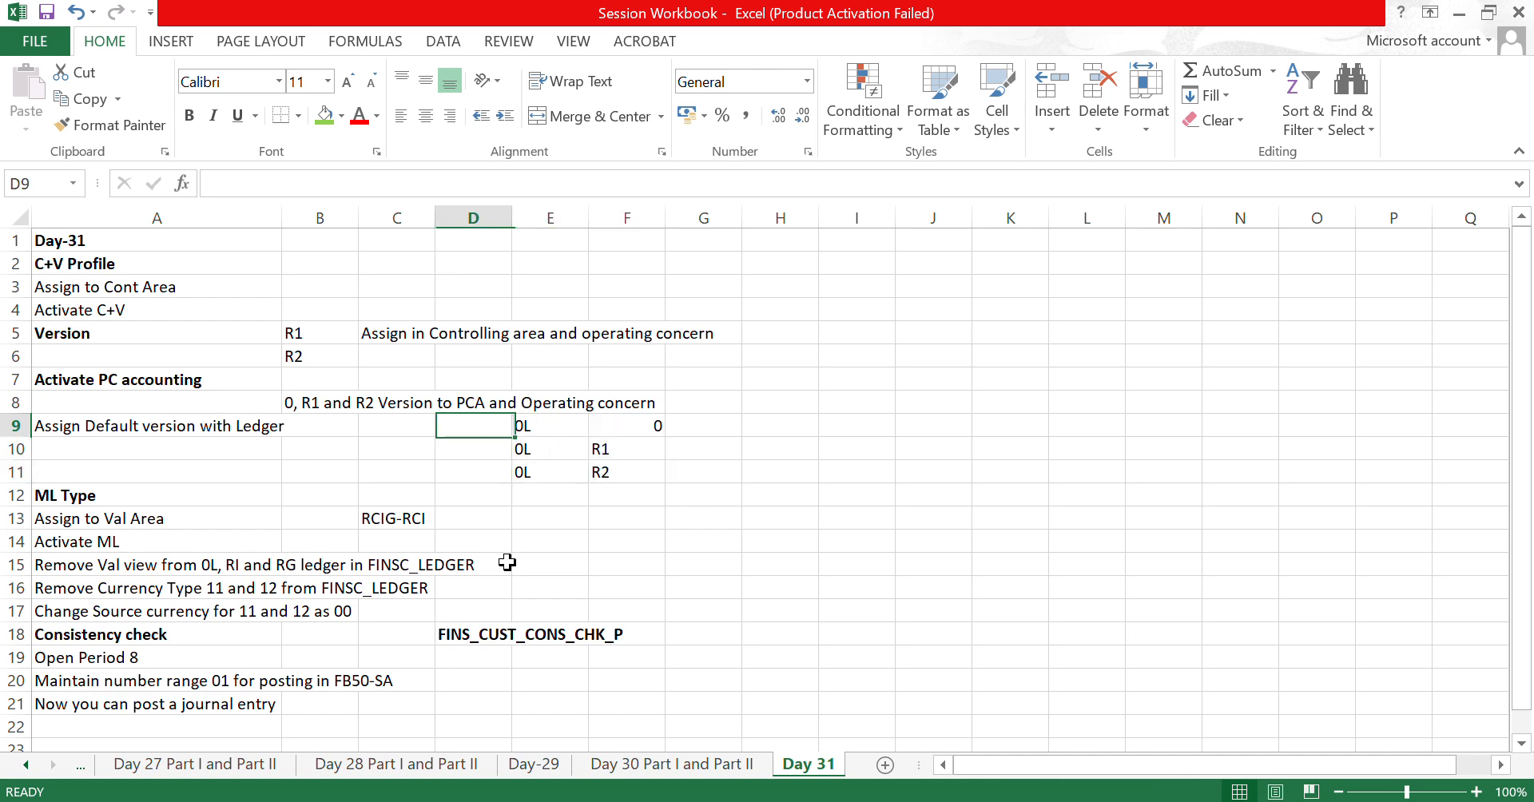
- Read through the remaining Day 31 checklist rows and go to the ML Type entry in A12
key("Down")
key("Down")
key("Down")
key("Down")
key("Down")
key("Down")
key("Down")
key("Down")
key("Down")
key("Down")
key("Down")
key("Down")
key("Down")
key("Down")
key("Down")
key("Down")
key("Down")
key("Down")
key("Down")
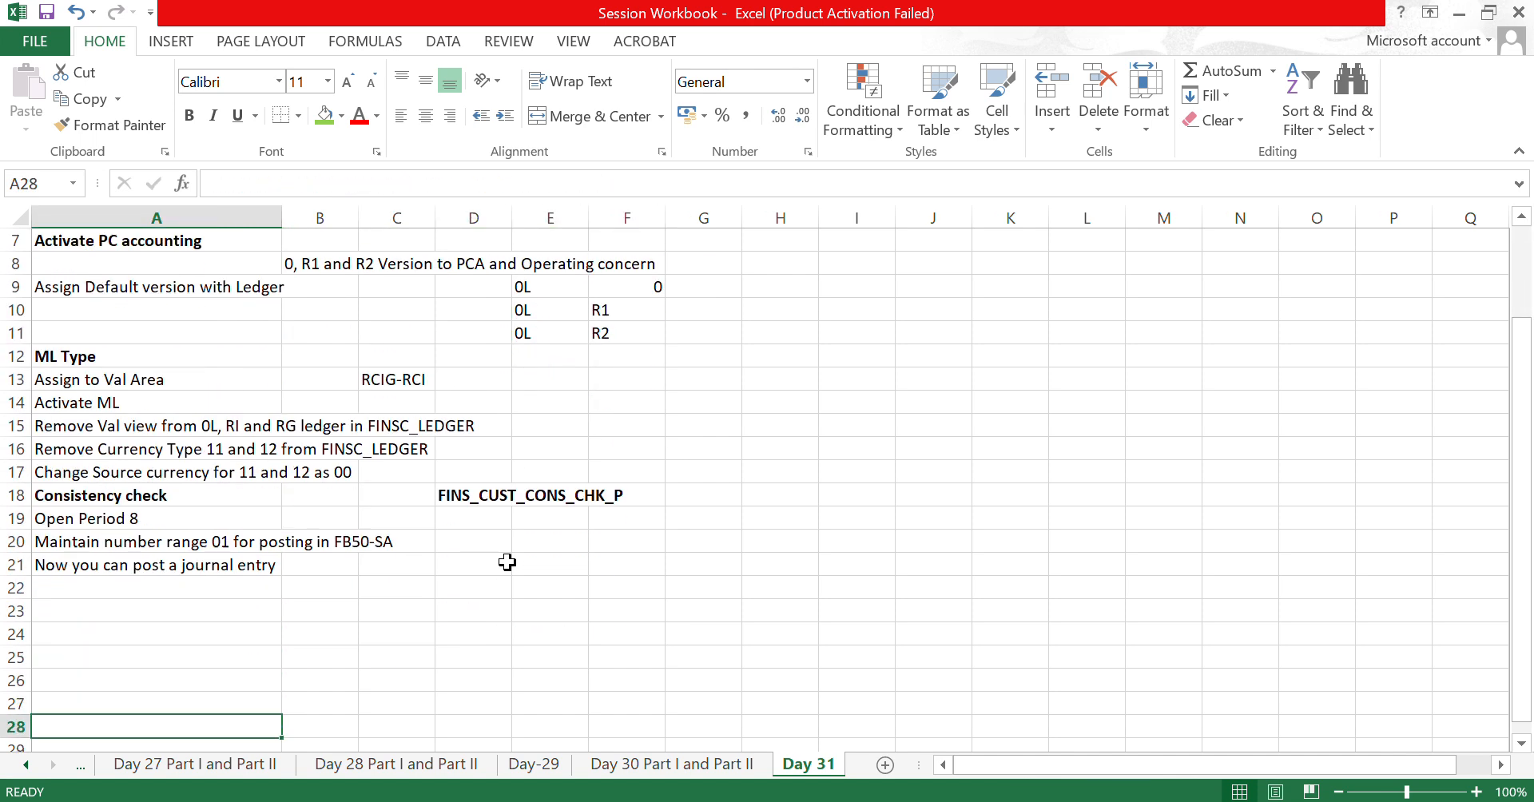
key("Up")
key("Up")
key("Up")
key("Up")
key("Up")
key("Up")
key("Up")
key("Up")
key("Up")
key("Up")
key("Up")
key("Up")
key("Up")
key("Up")
key("Up")
key("Up")
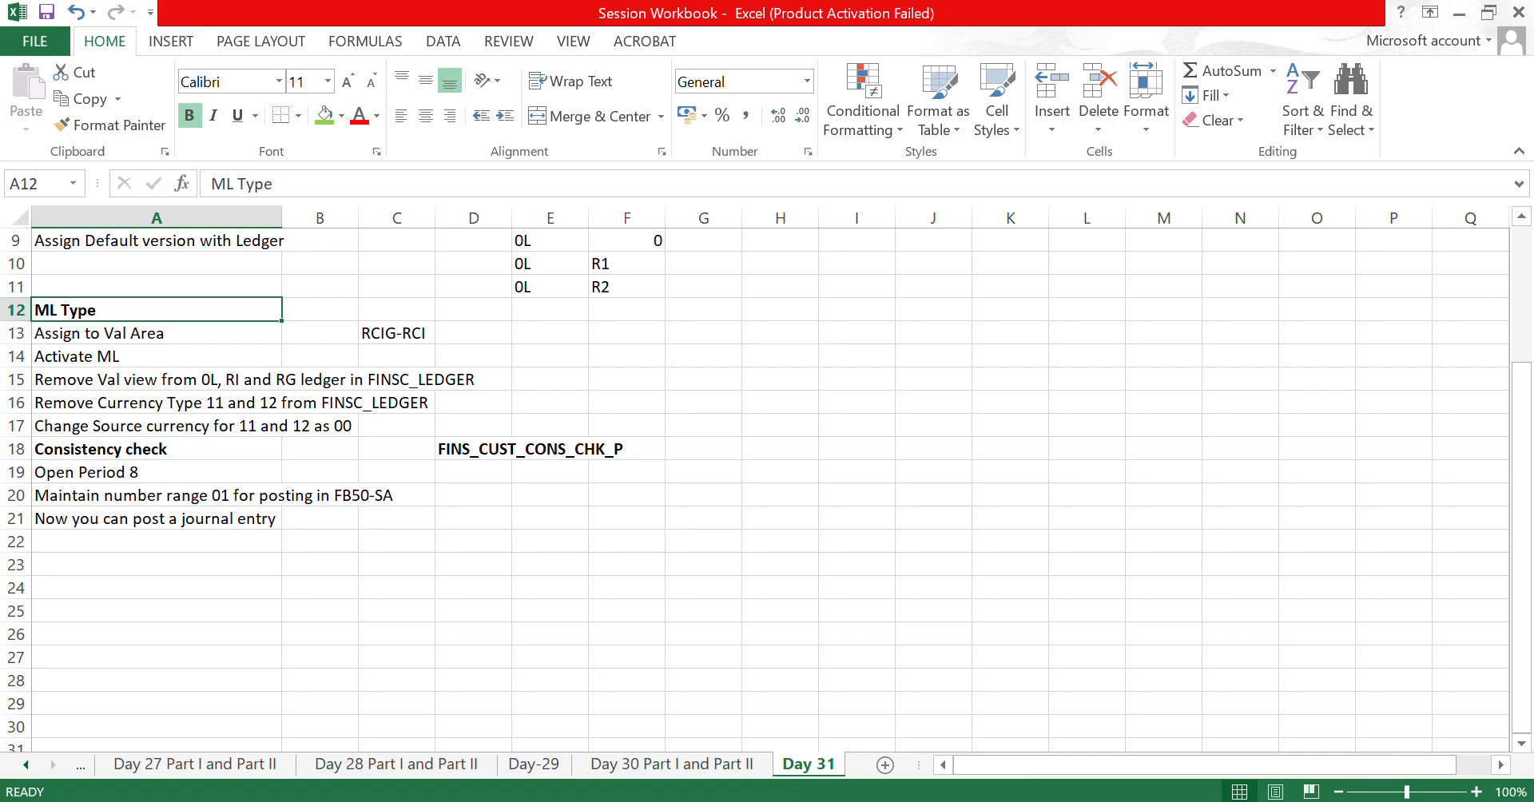
- Switch back to SAP, leave the ledger view and collapse Profit Center Accounting in the IMG structure
mouse_move(816, 800)
left_click(869, 735)
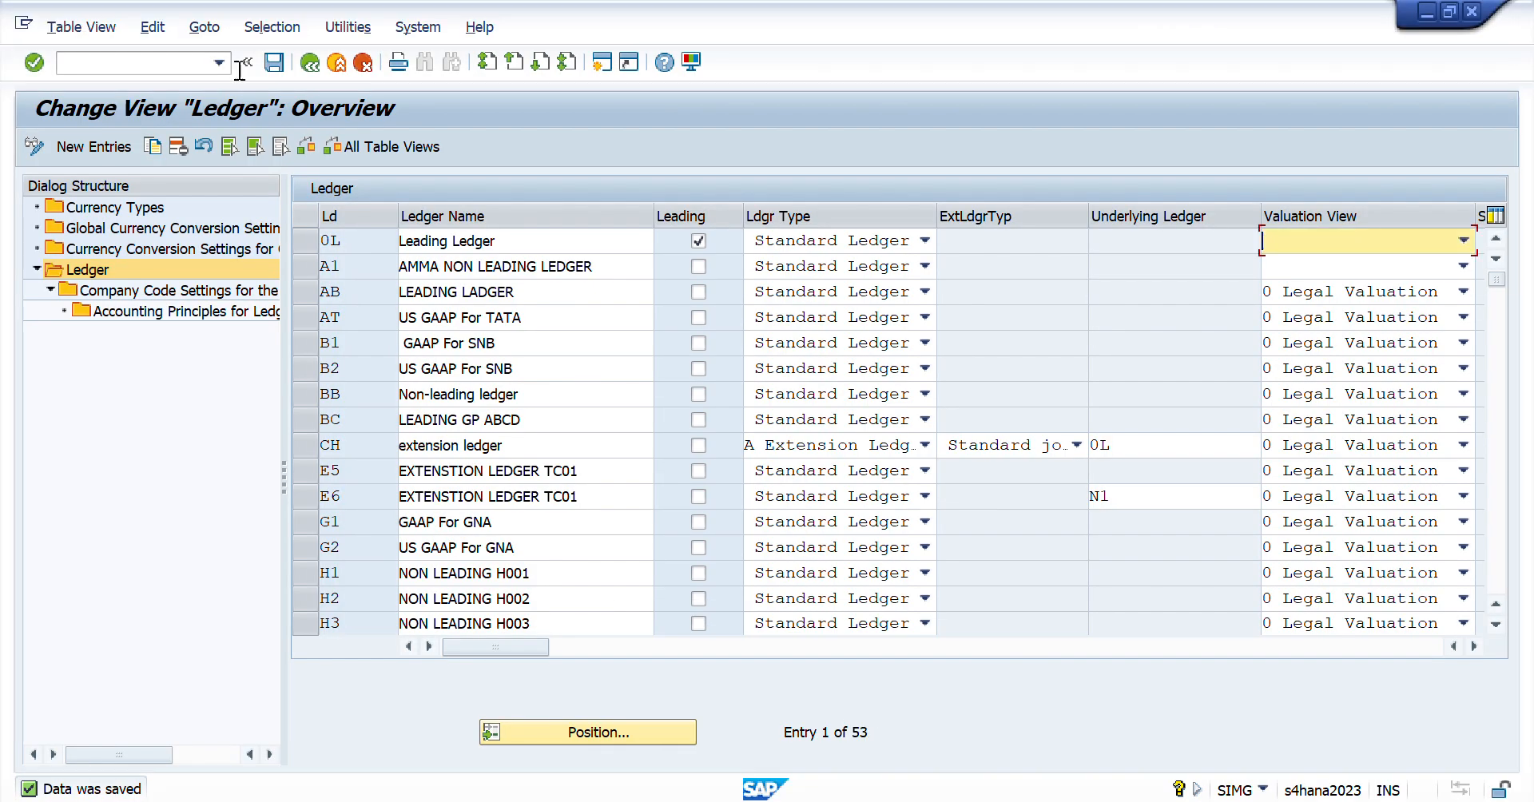
left_click(310, 64)
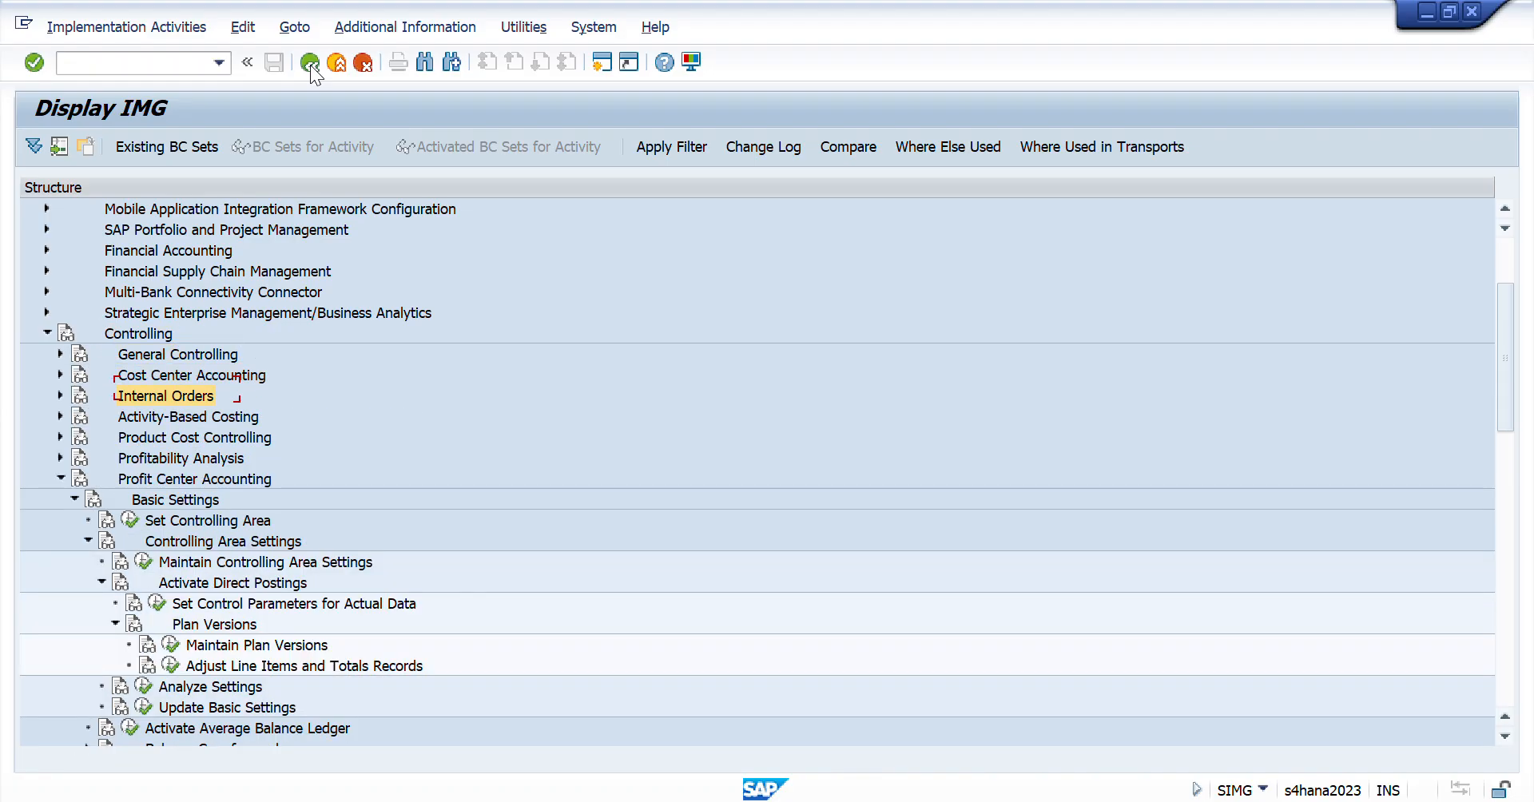
key("Left")
key("Down")
key("Down")
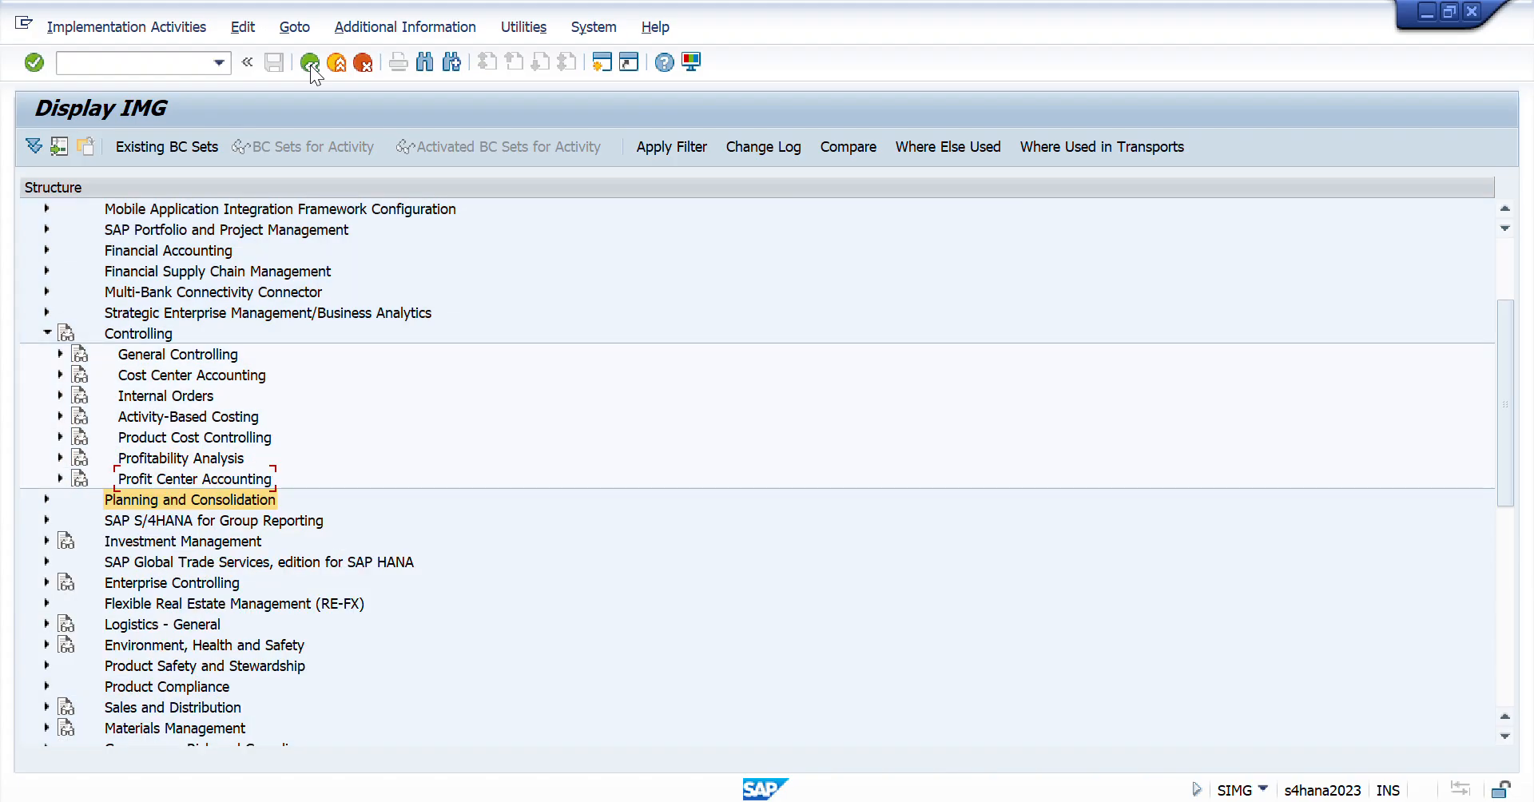
- Expand Product Cost Controlling and its Actual Costing/Material Ledger node in the IMG structure
key("Up")
key("Up")
key("Up")
key("Up")
key("Right")
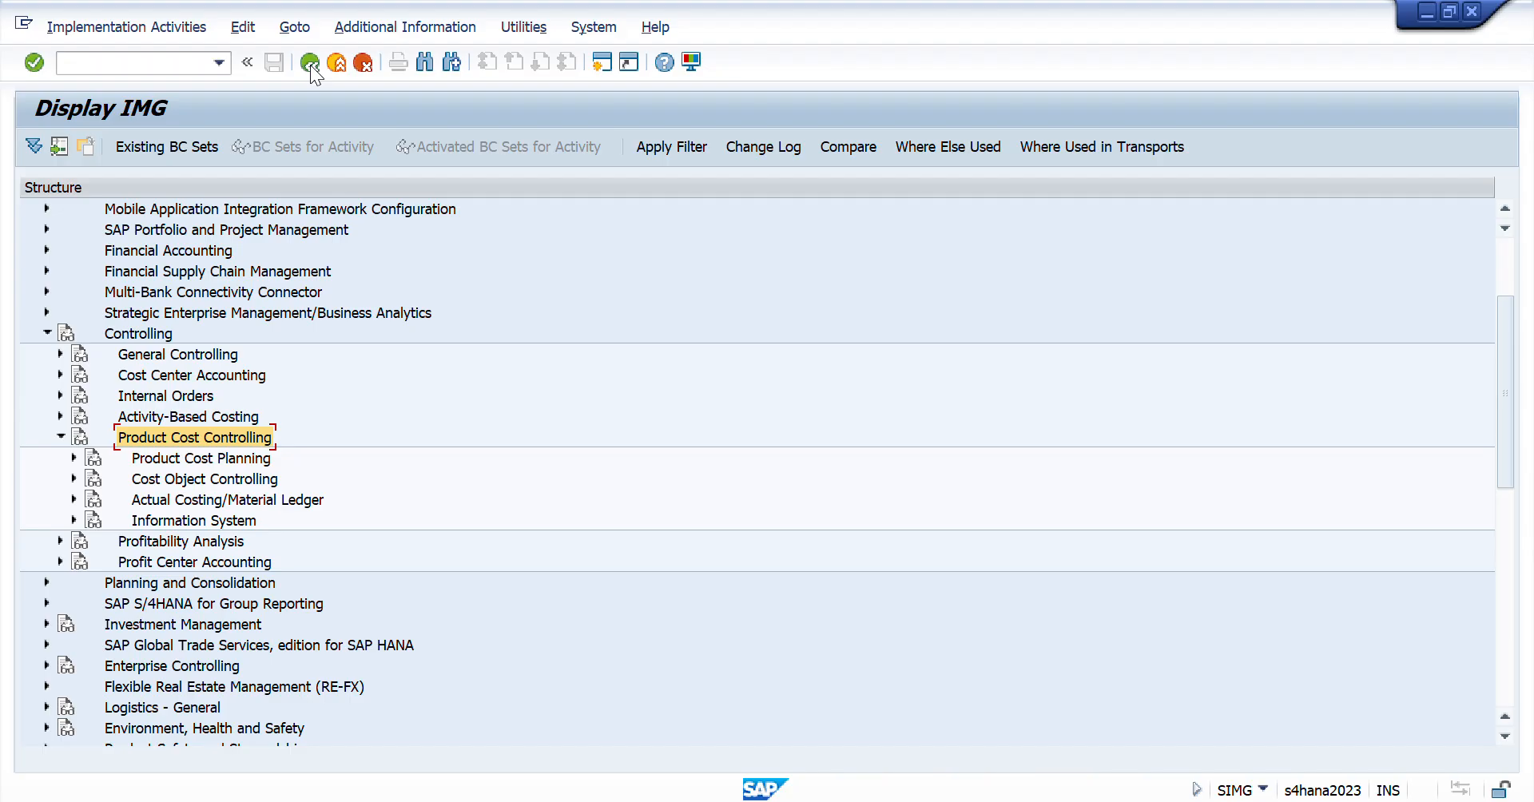
key("Down")
key("Down")
key("Down")
key("Down")
key("Up")
key("Right")
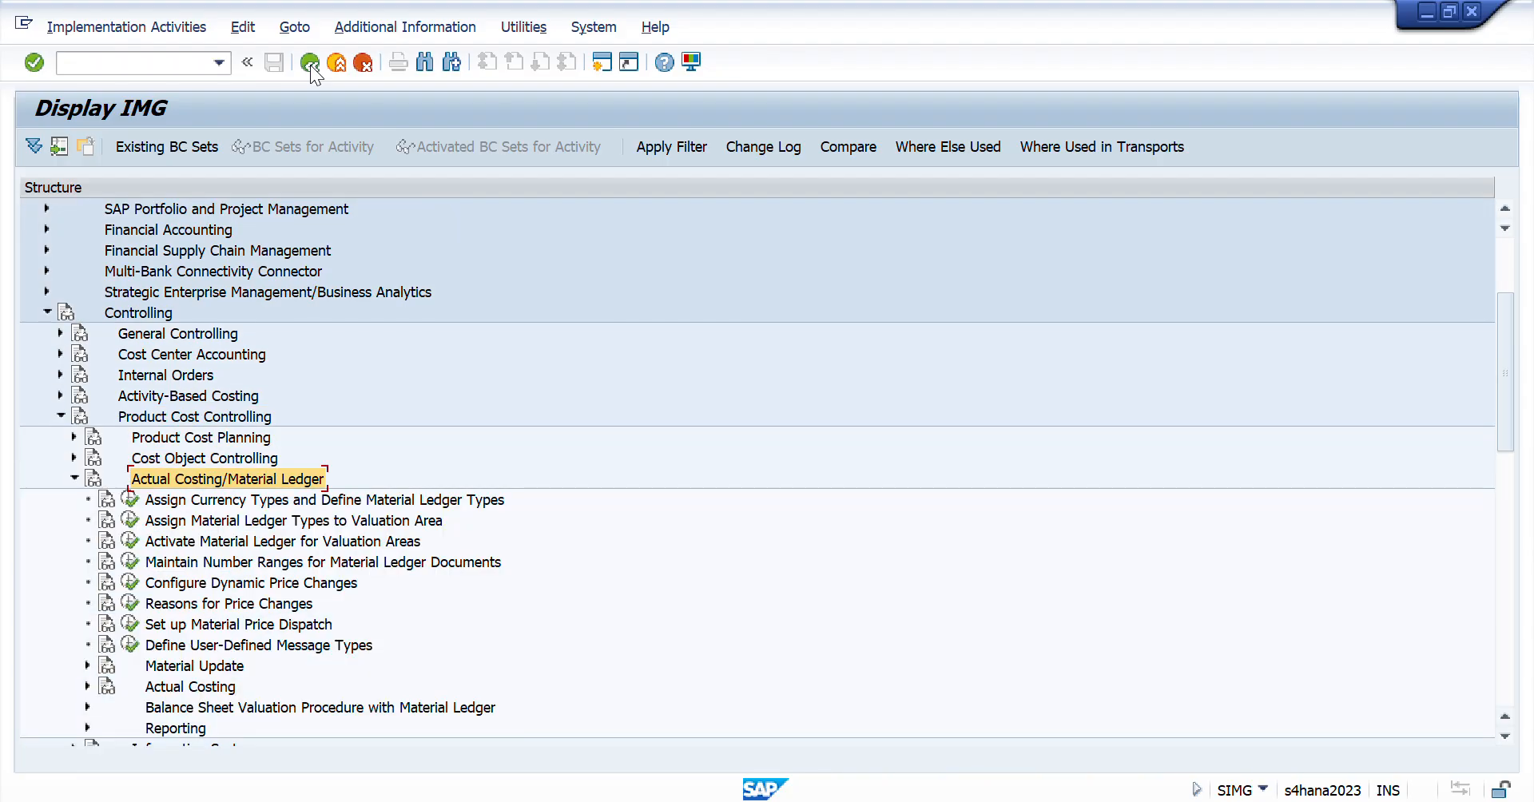
- Open Assign Currency Types and Define Material Ledger Types, position at RCI and select that entry
key("Down")
key("Left")
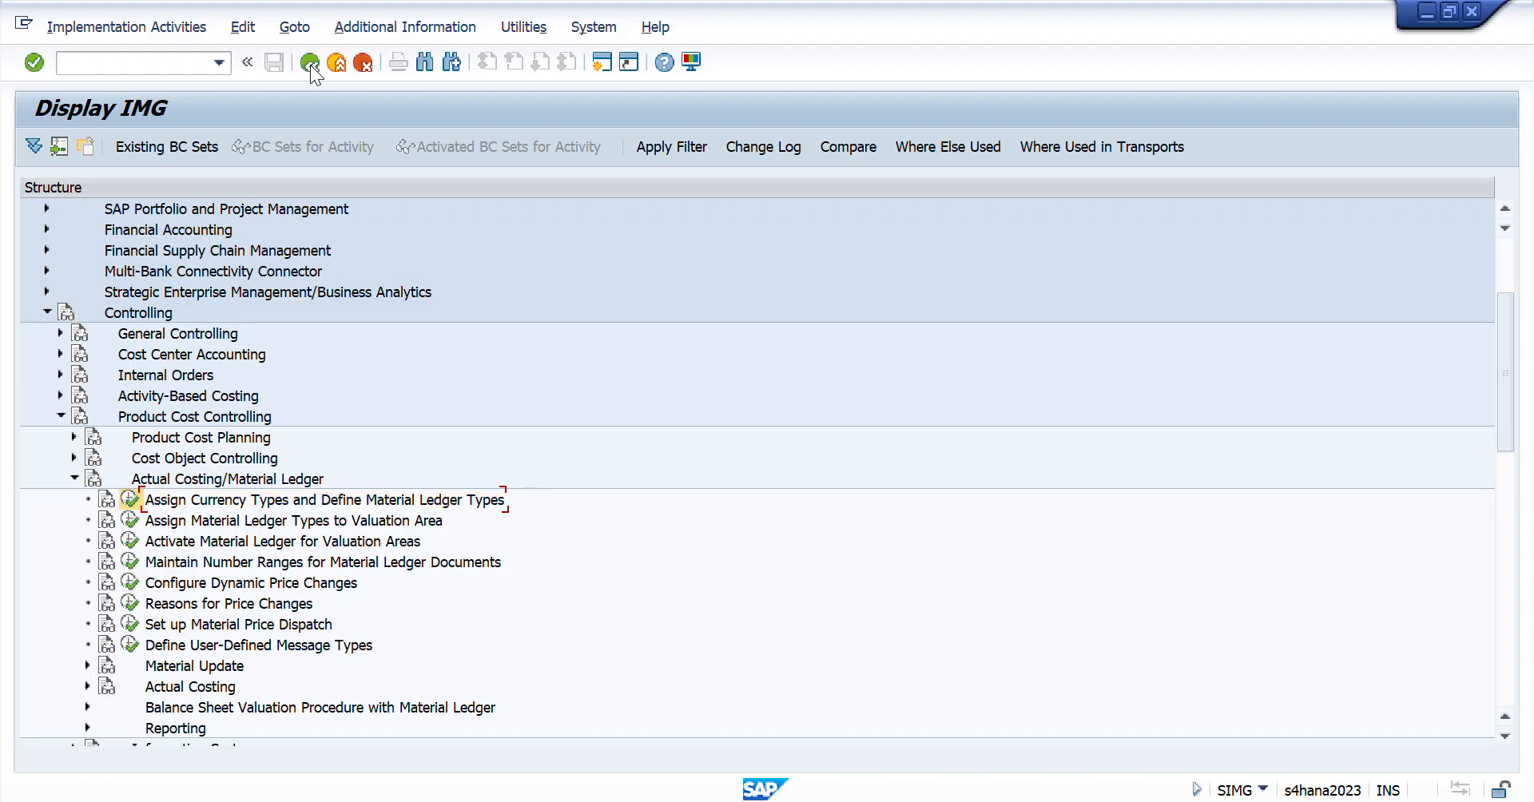
key("Return")
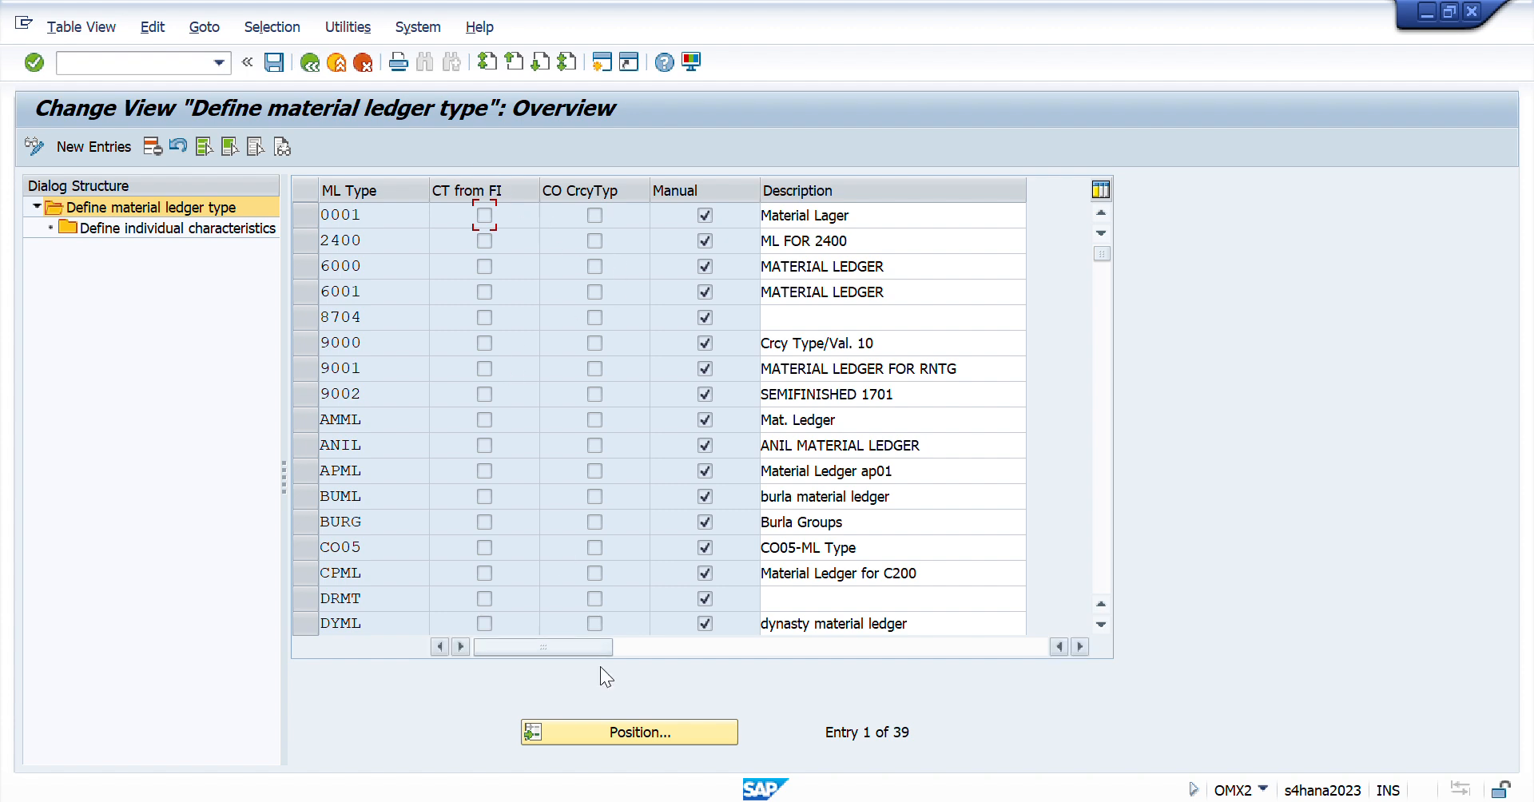
left_click(613, 731)
type("RCI")
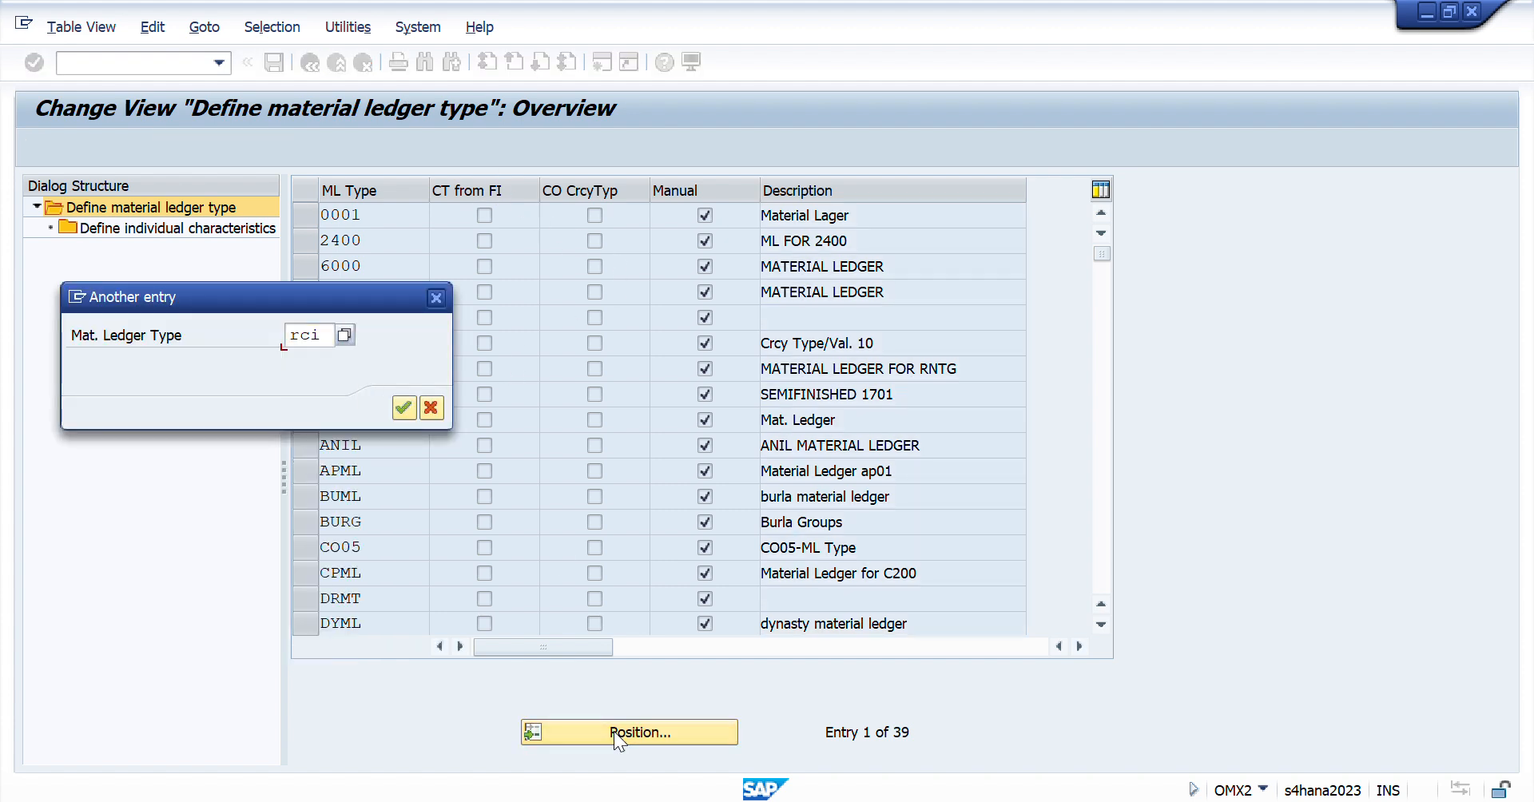
key("Return")
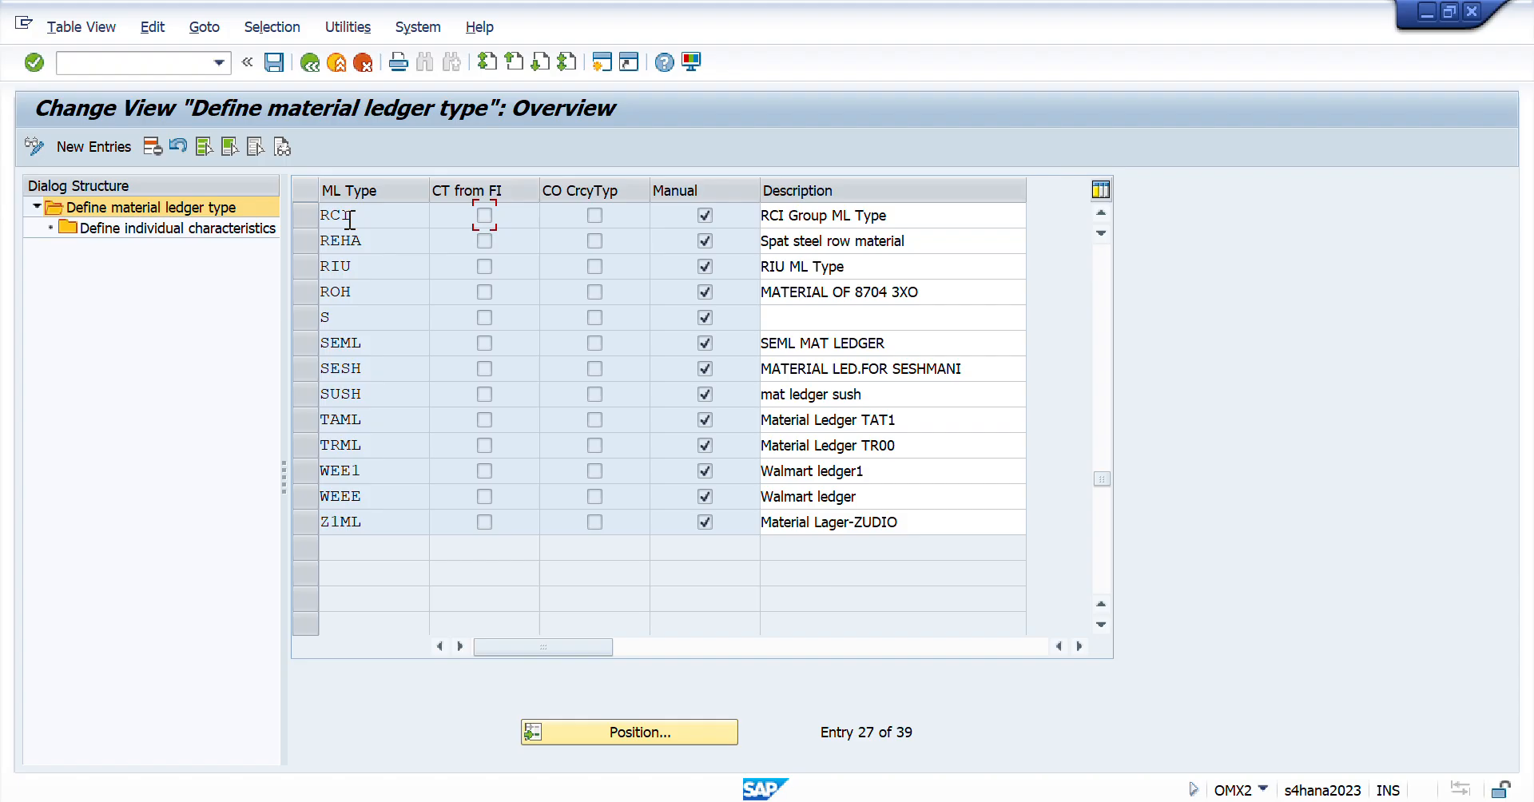
left_click(307, 214)
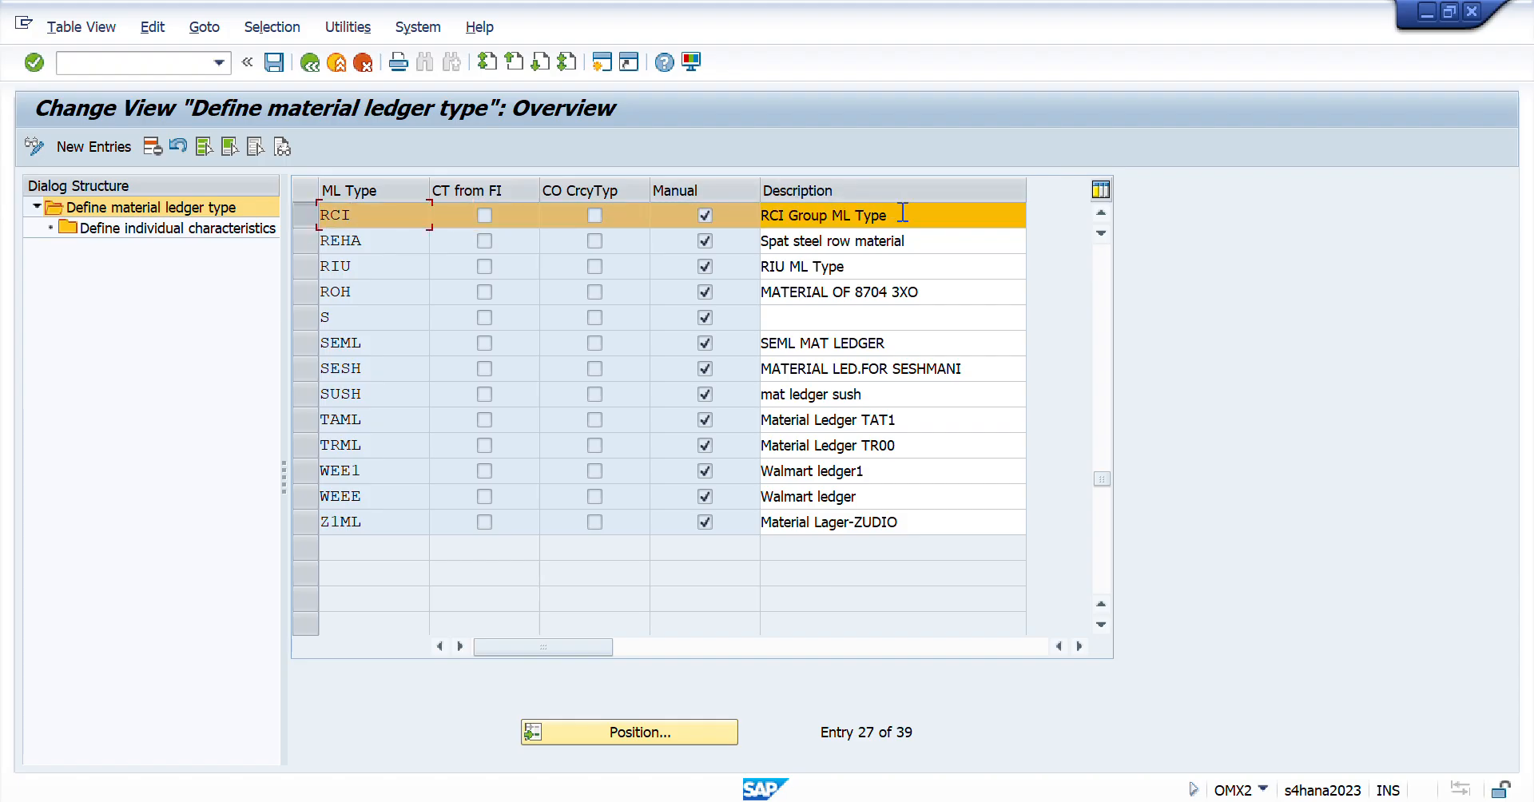
left_click_drag(914, 213, 679, 209)
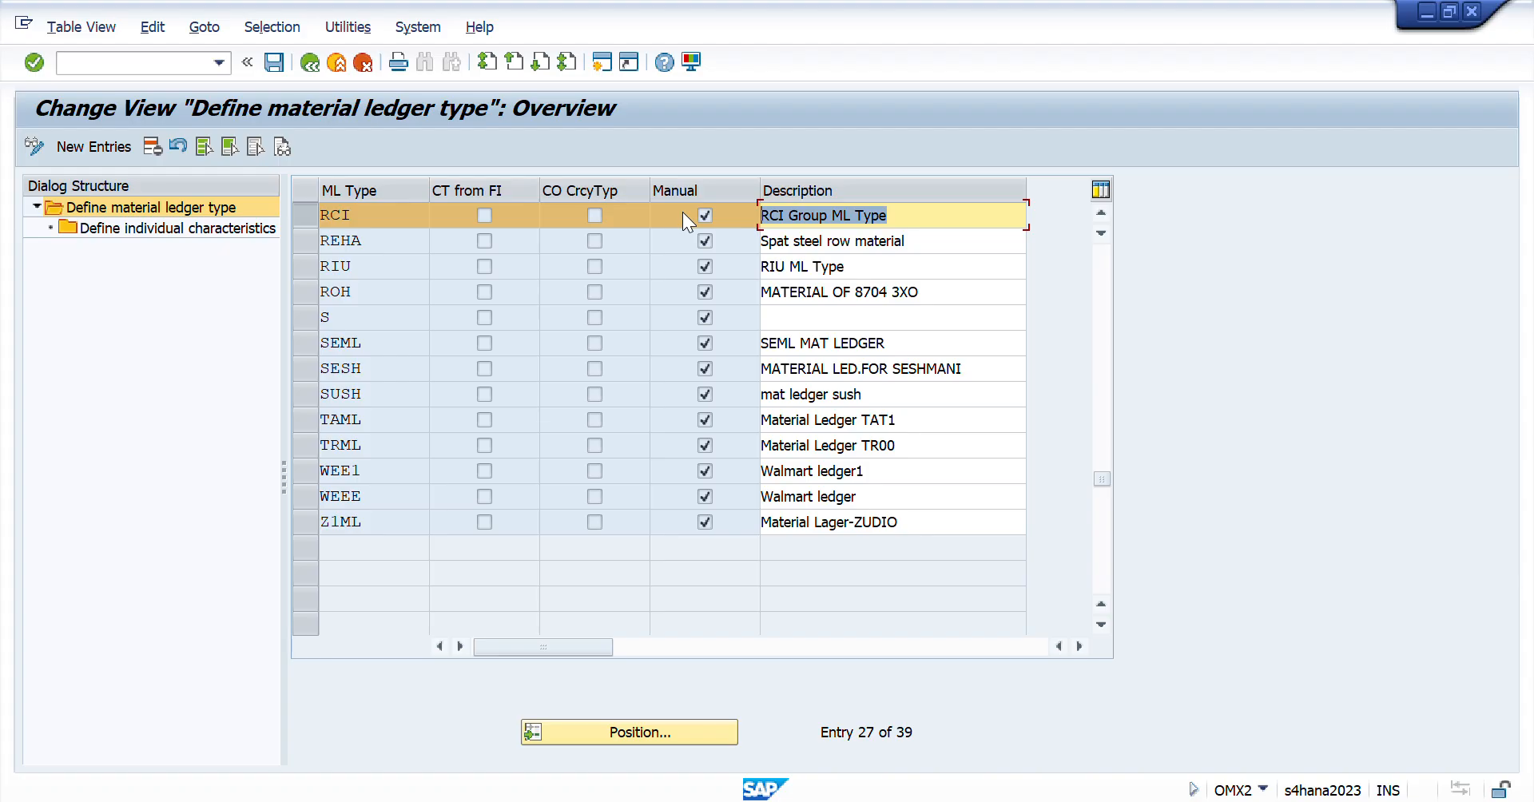
- Check the currency and valuation types in material ledger type RCI's individual characteristics and return to the IMG
left_click(132, 228)
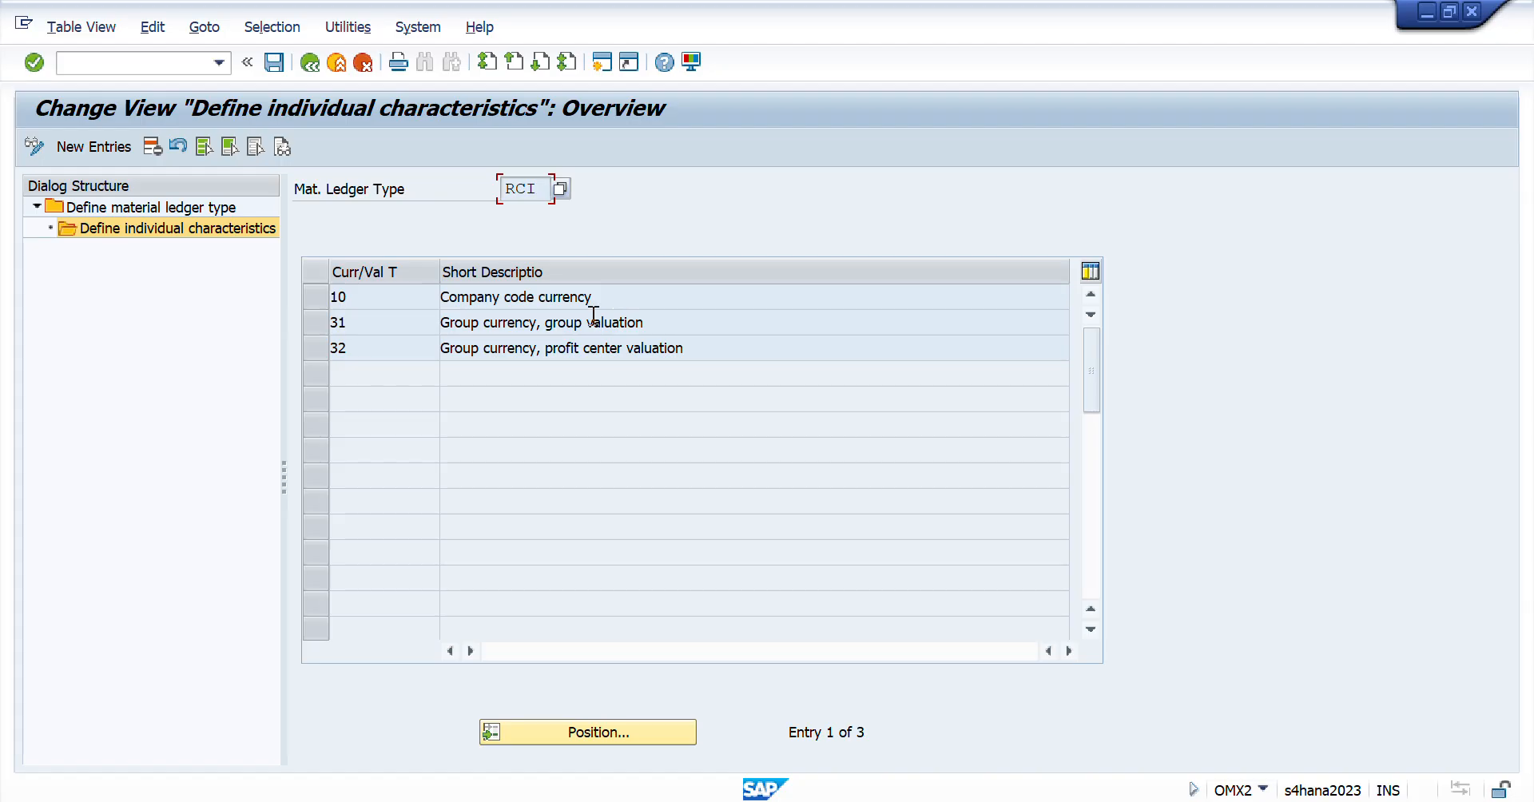
left_click_drag(537, 324, 440, 326)
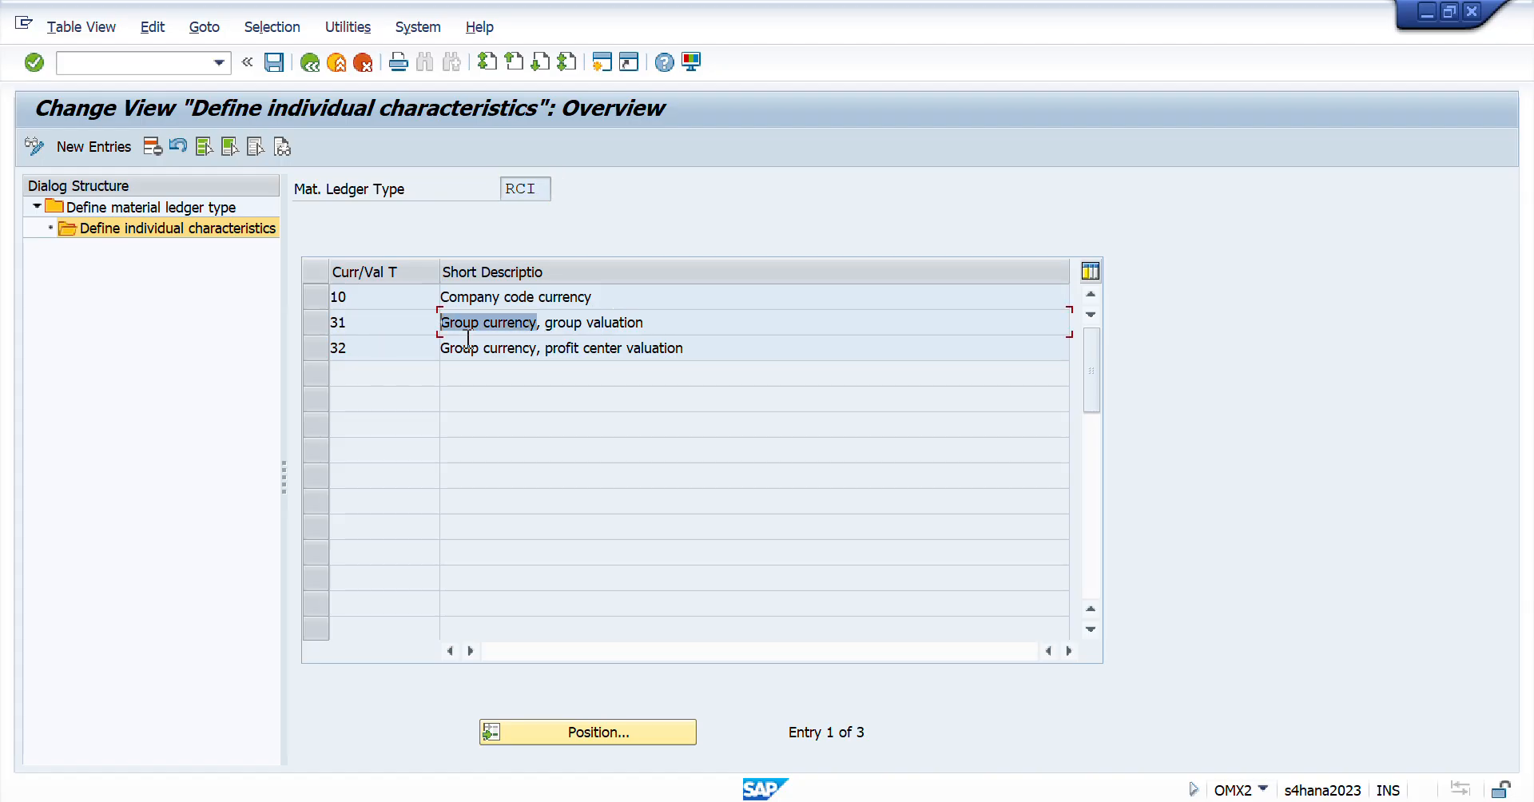
left_click_drag(533, 348, 376, 396)
left_click_drag(712, 352, 525, 355)
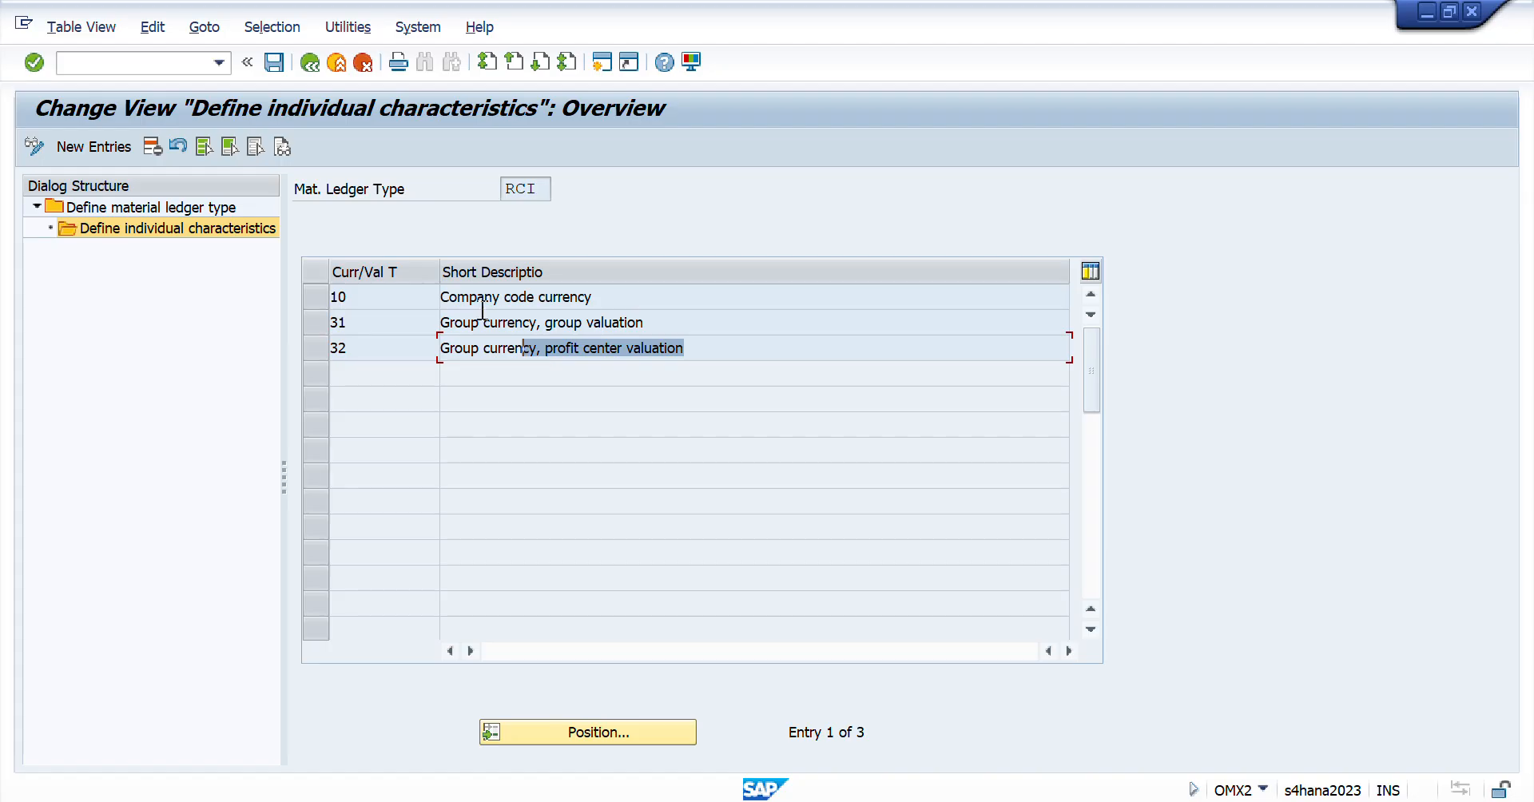
left_click(310, 63)
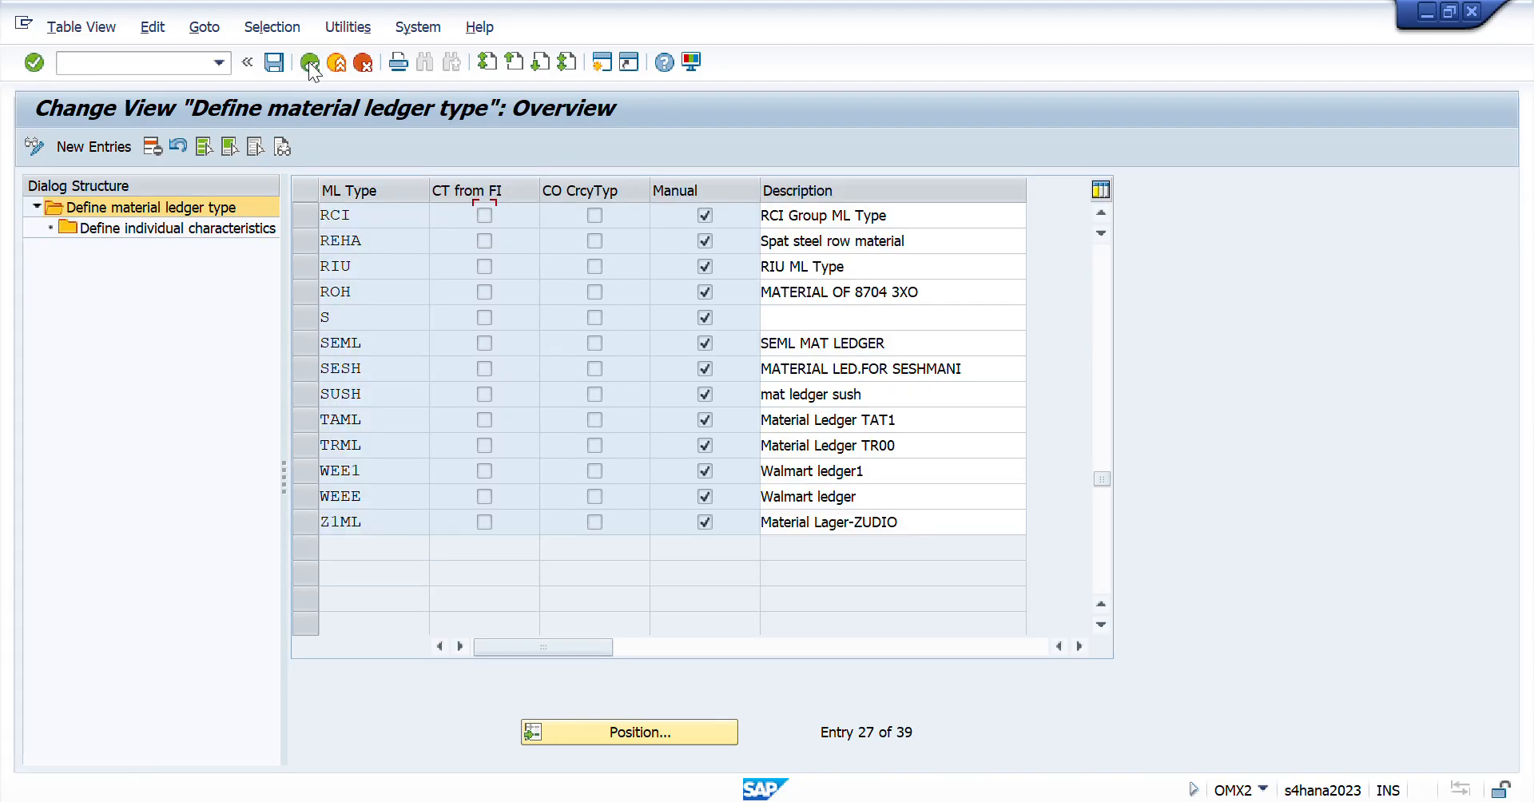
left_click(310, 64)
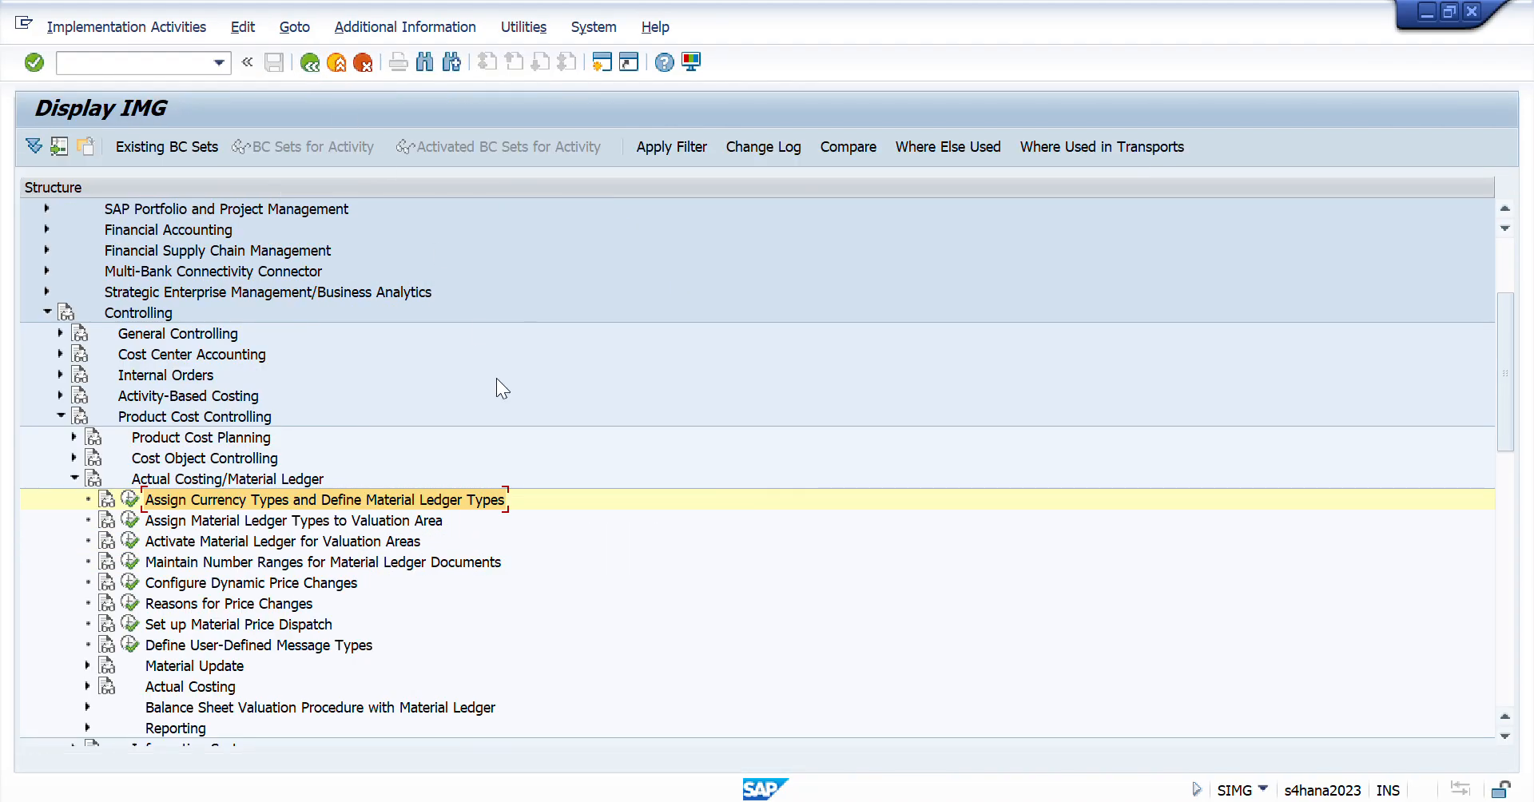
- Open Assign Material Ledger Types to Valuation Area, check the entry for valuation area RCID and return to the IMG
key("Down")
key("Left")
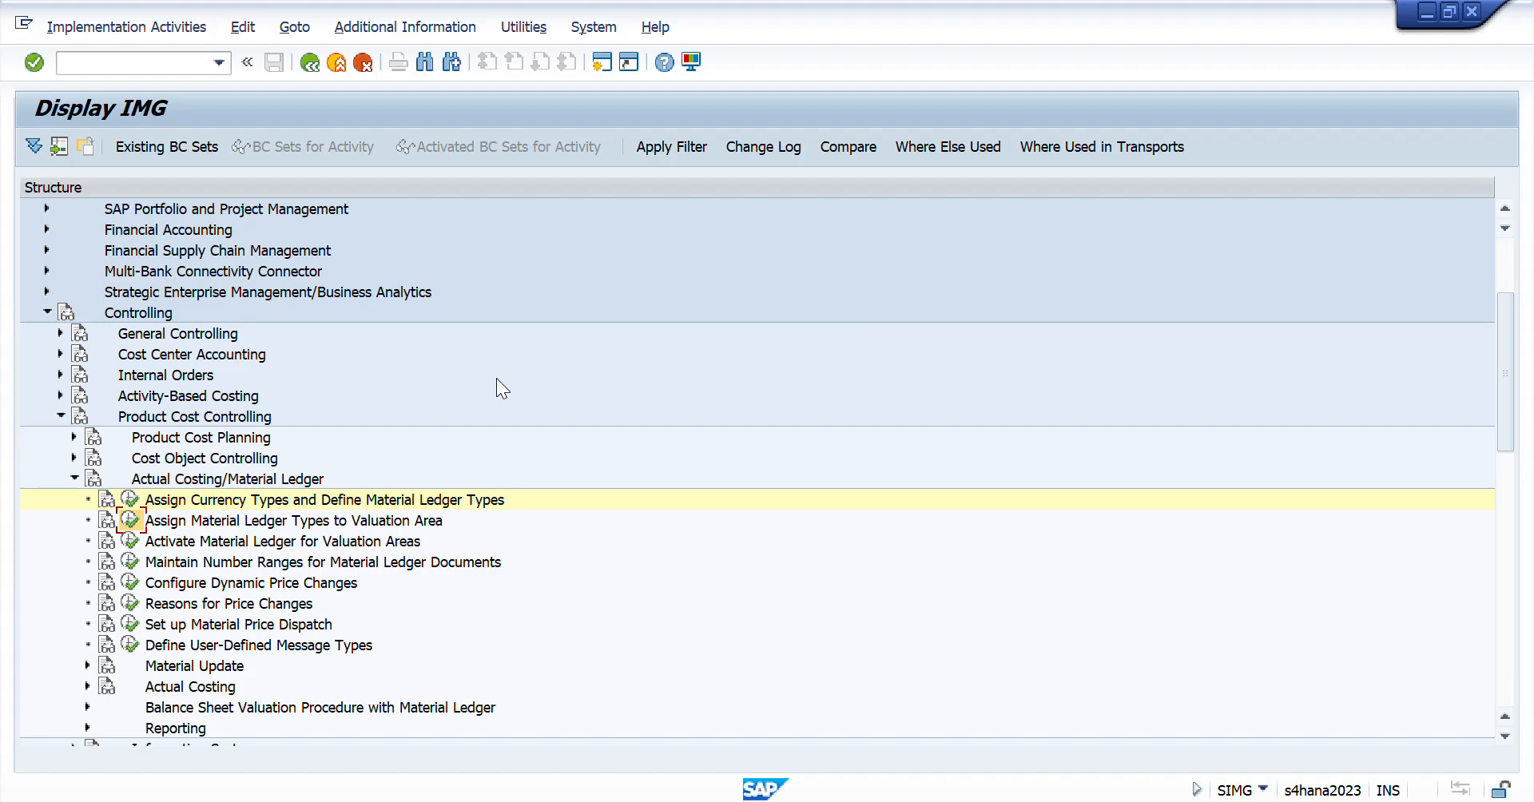
key("Return")
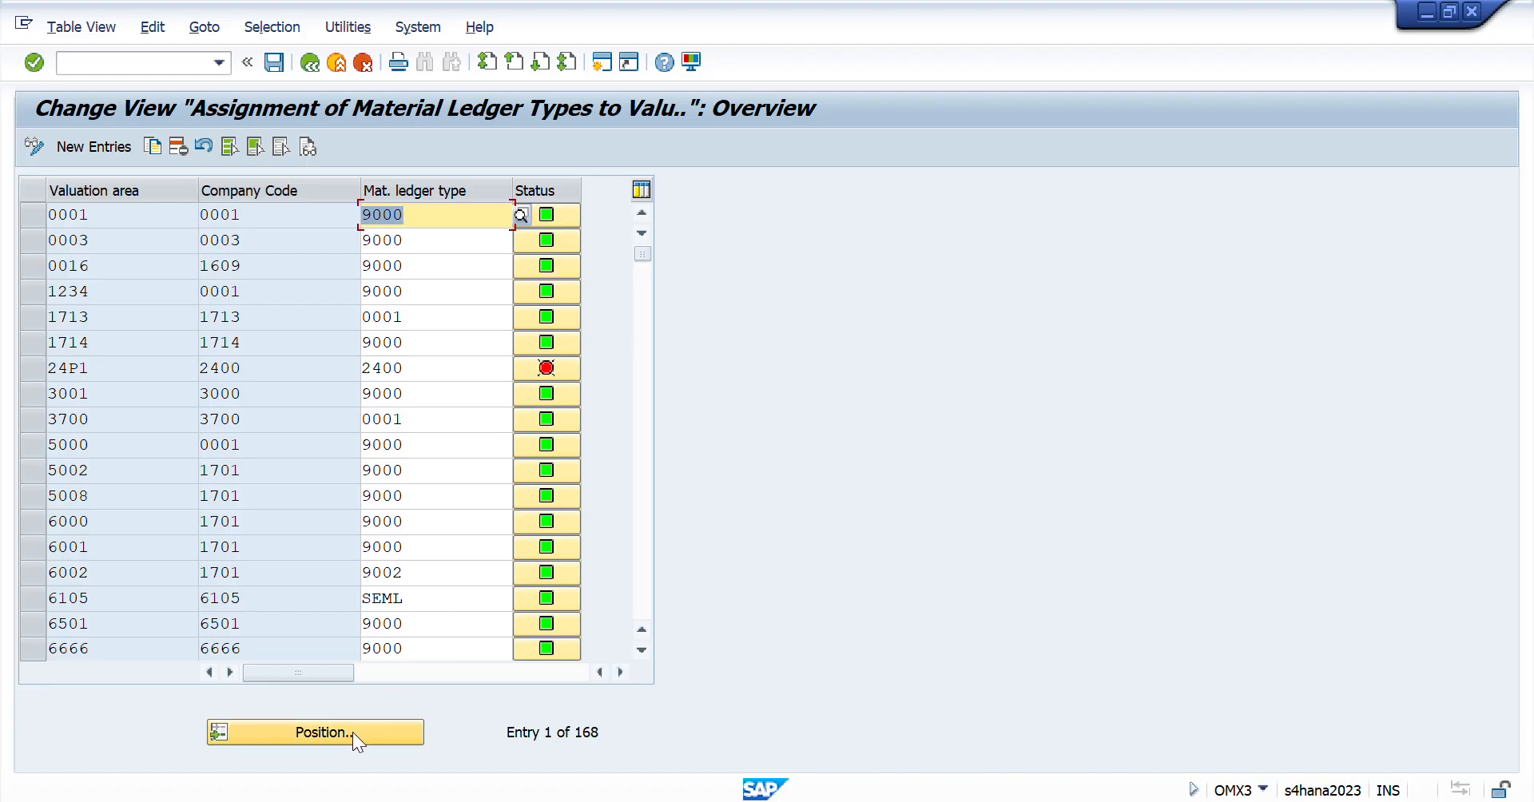
left_click(353, 732)
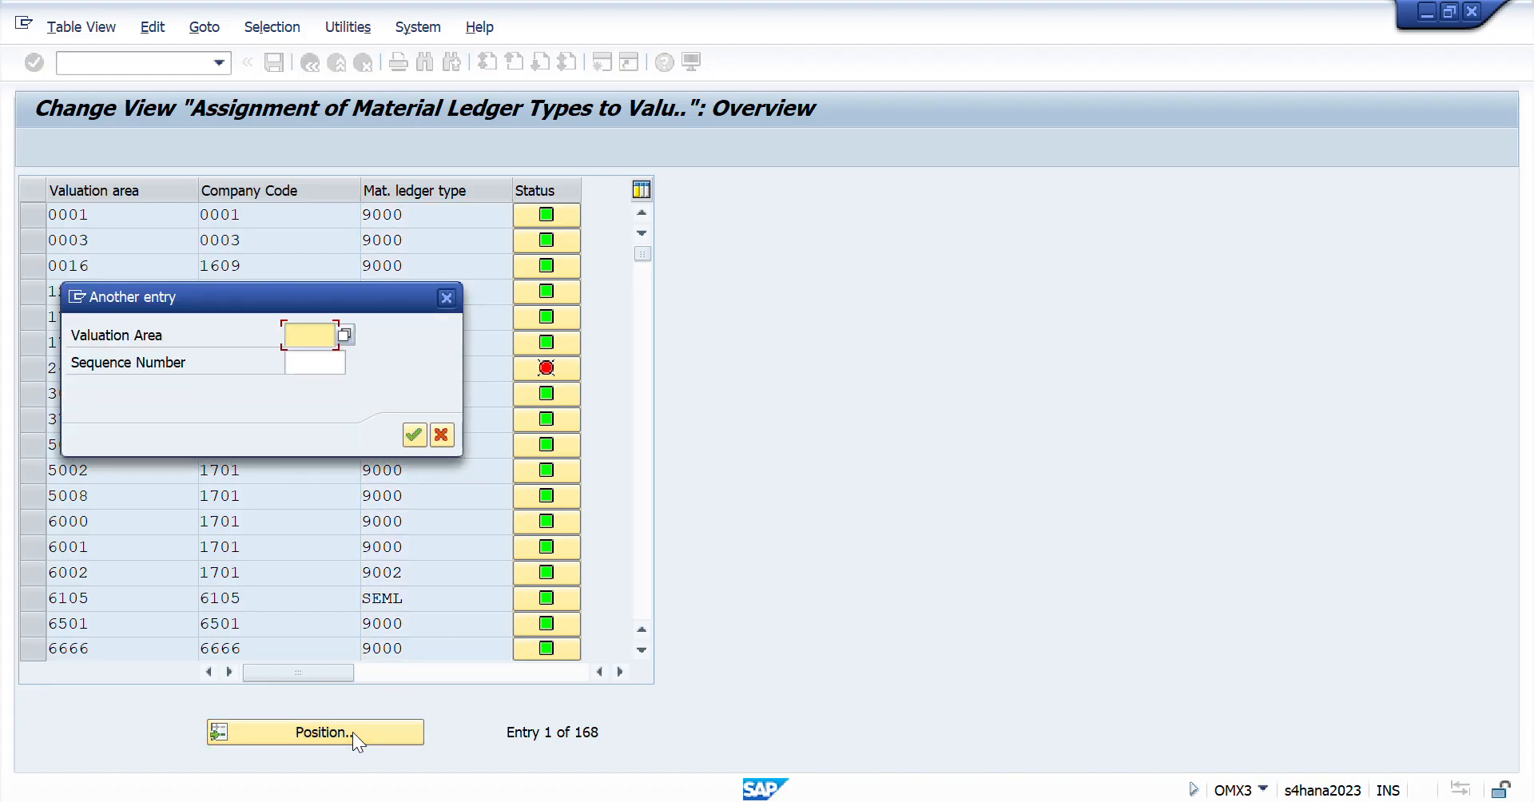
type("rcid")
key("Return")
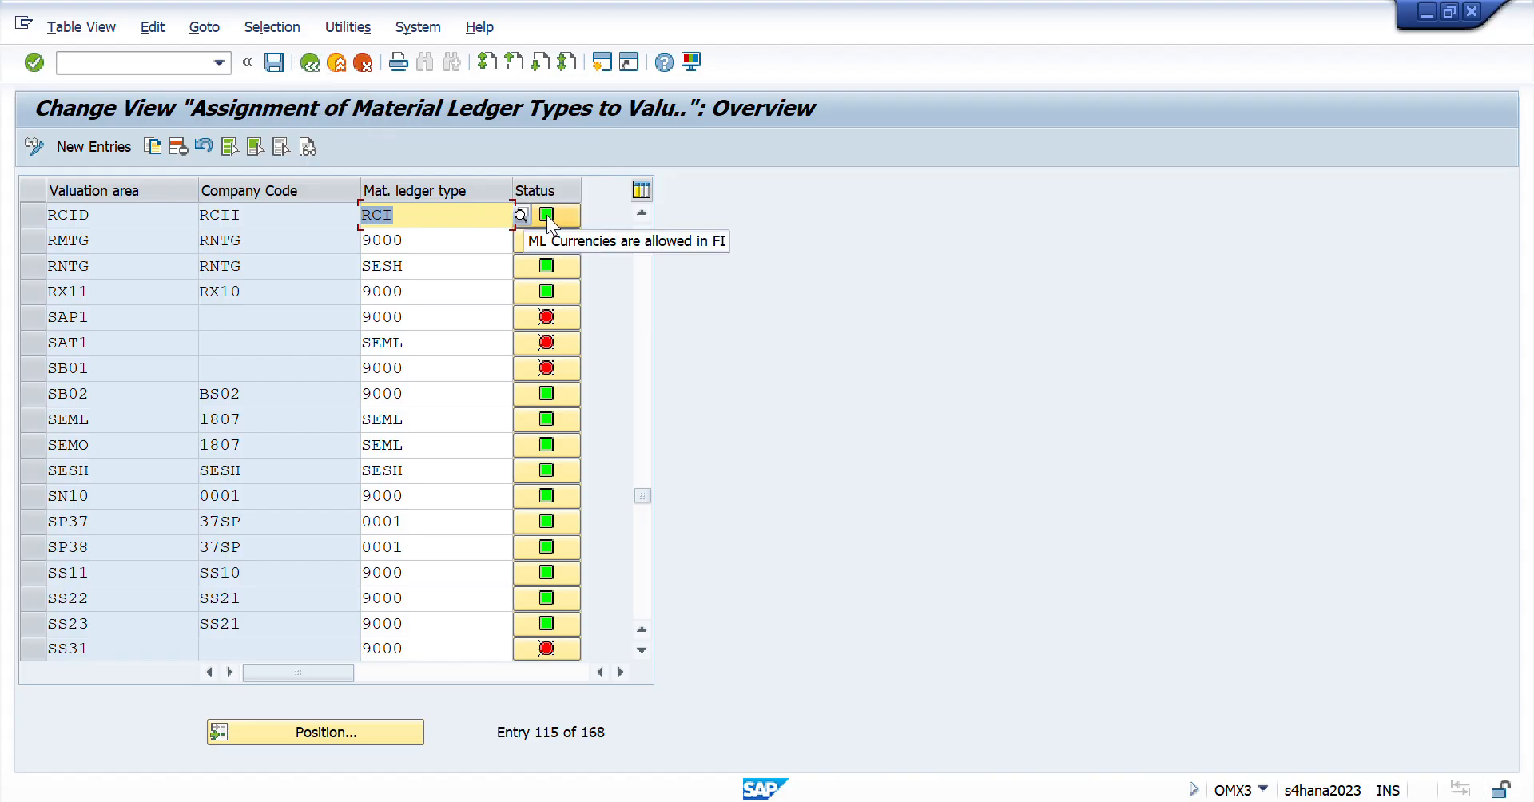
left_click(310, 63)
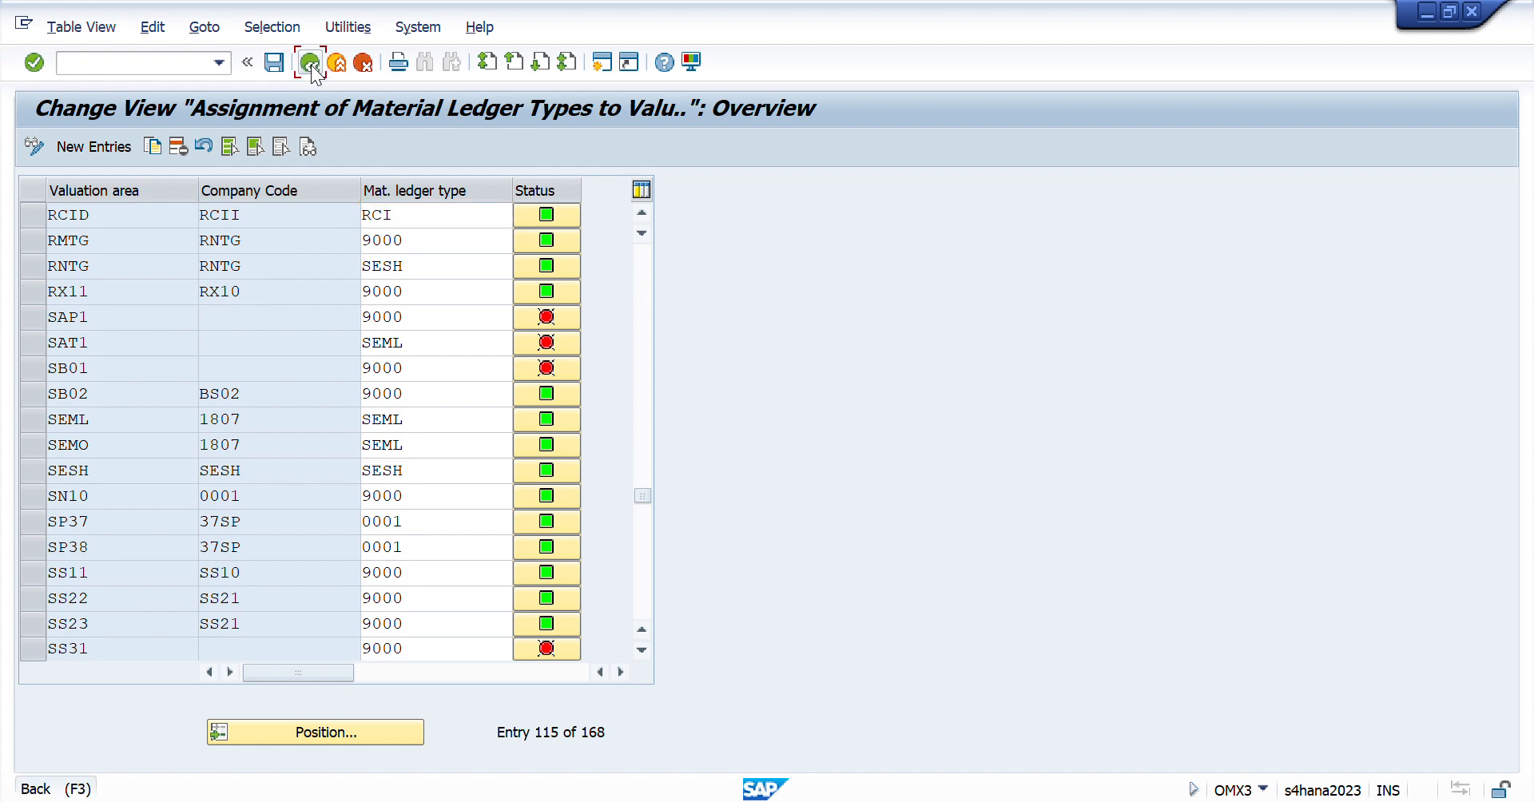
- Open Activate Material Ledger for Valuation Areas and position the list at valuation area RCID
key("Down")
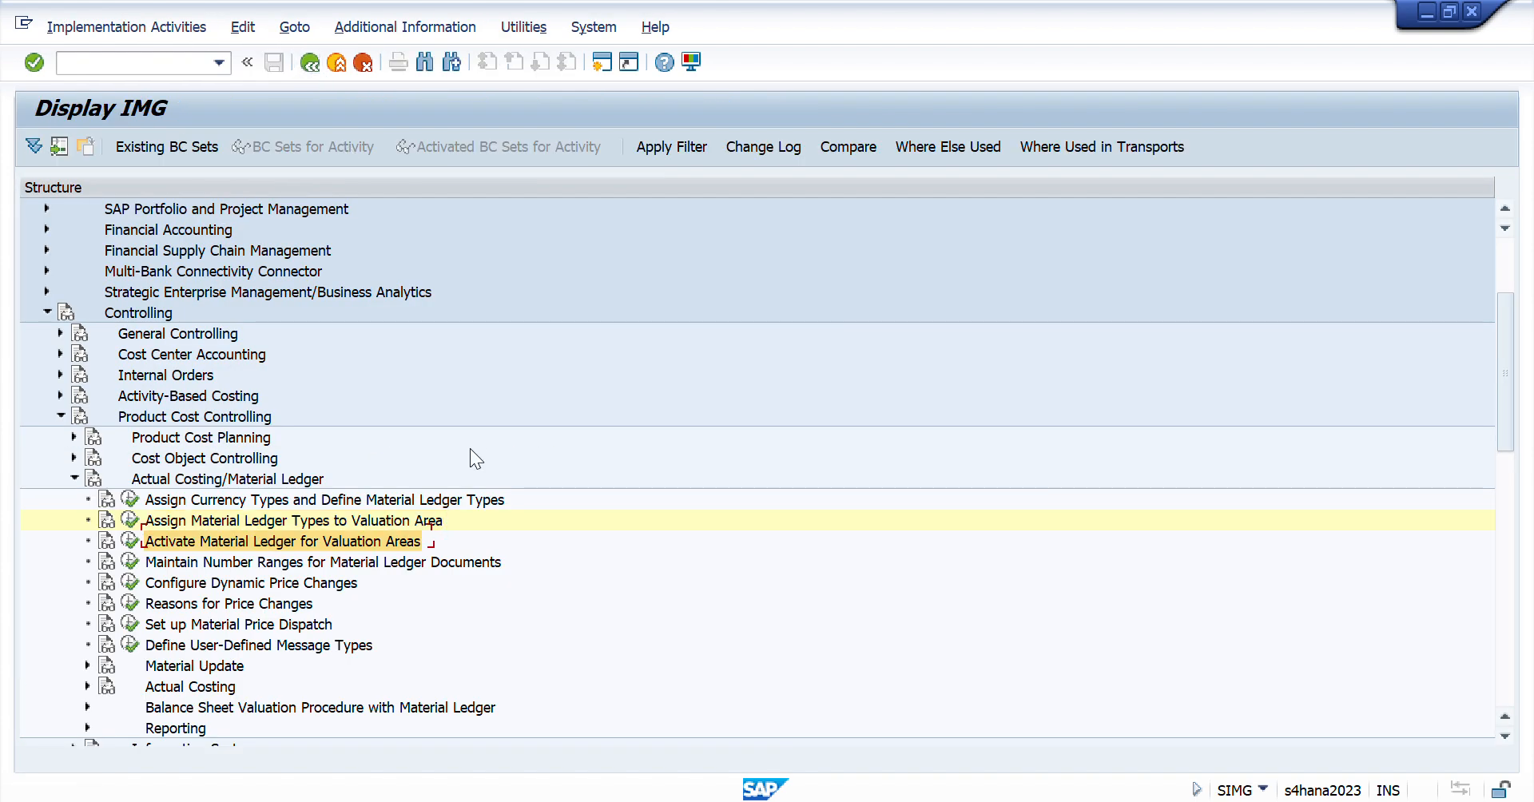
key("Left")
key("Return")
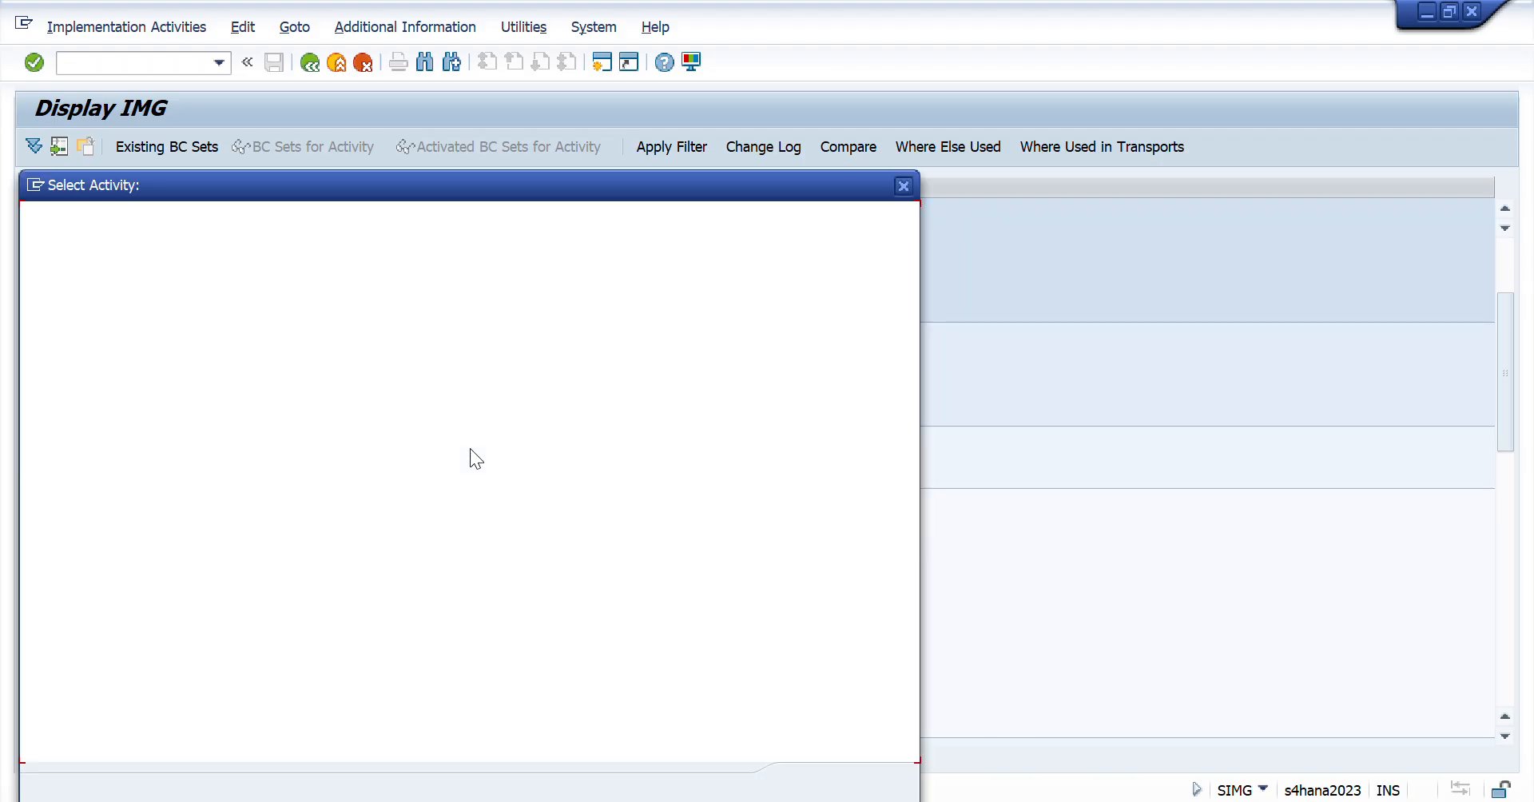
double_click(205, 300)
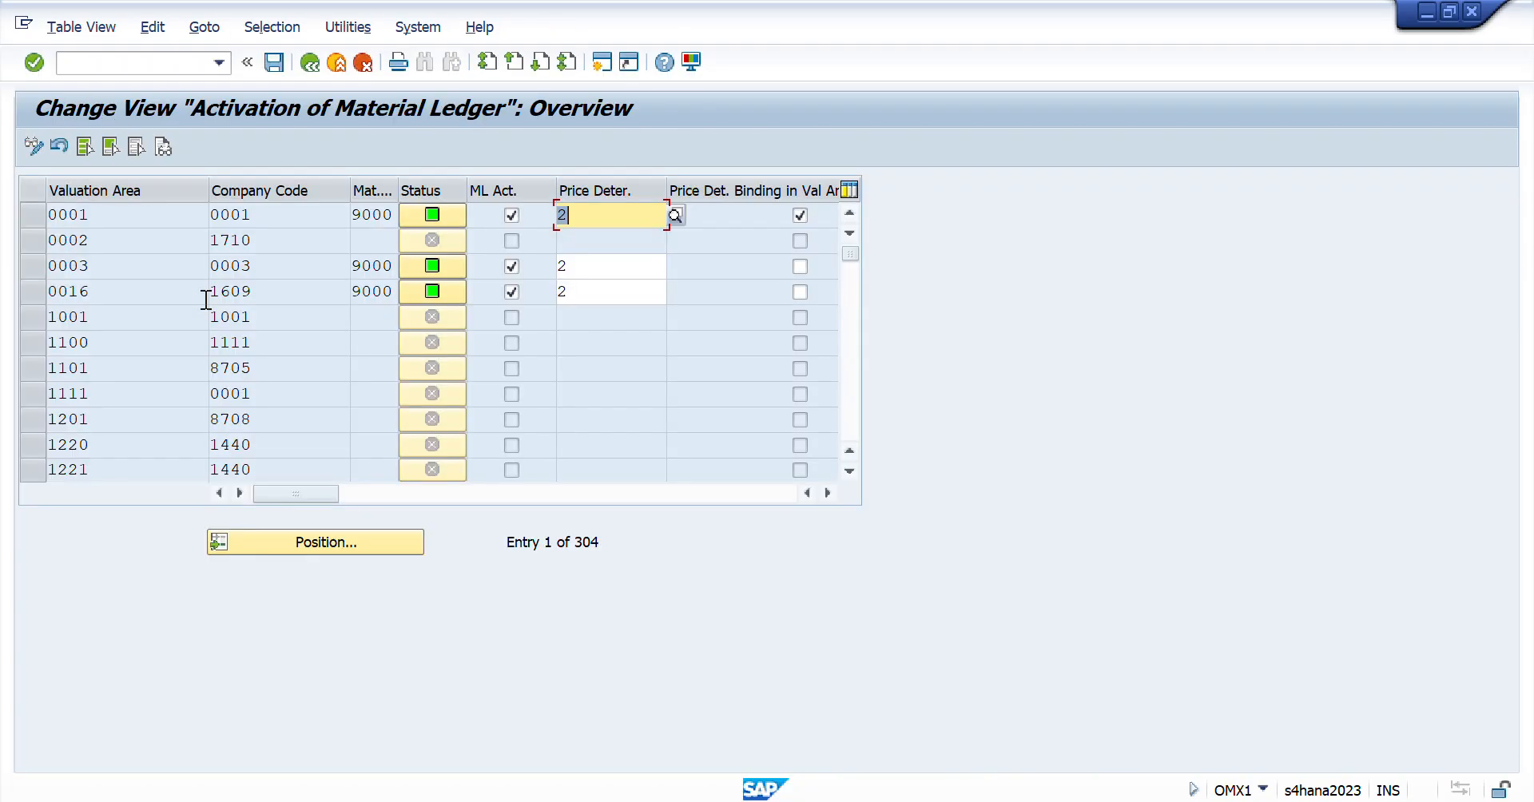
left_click(294, 543)
type("rcid")
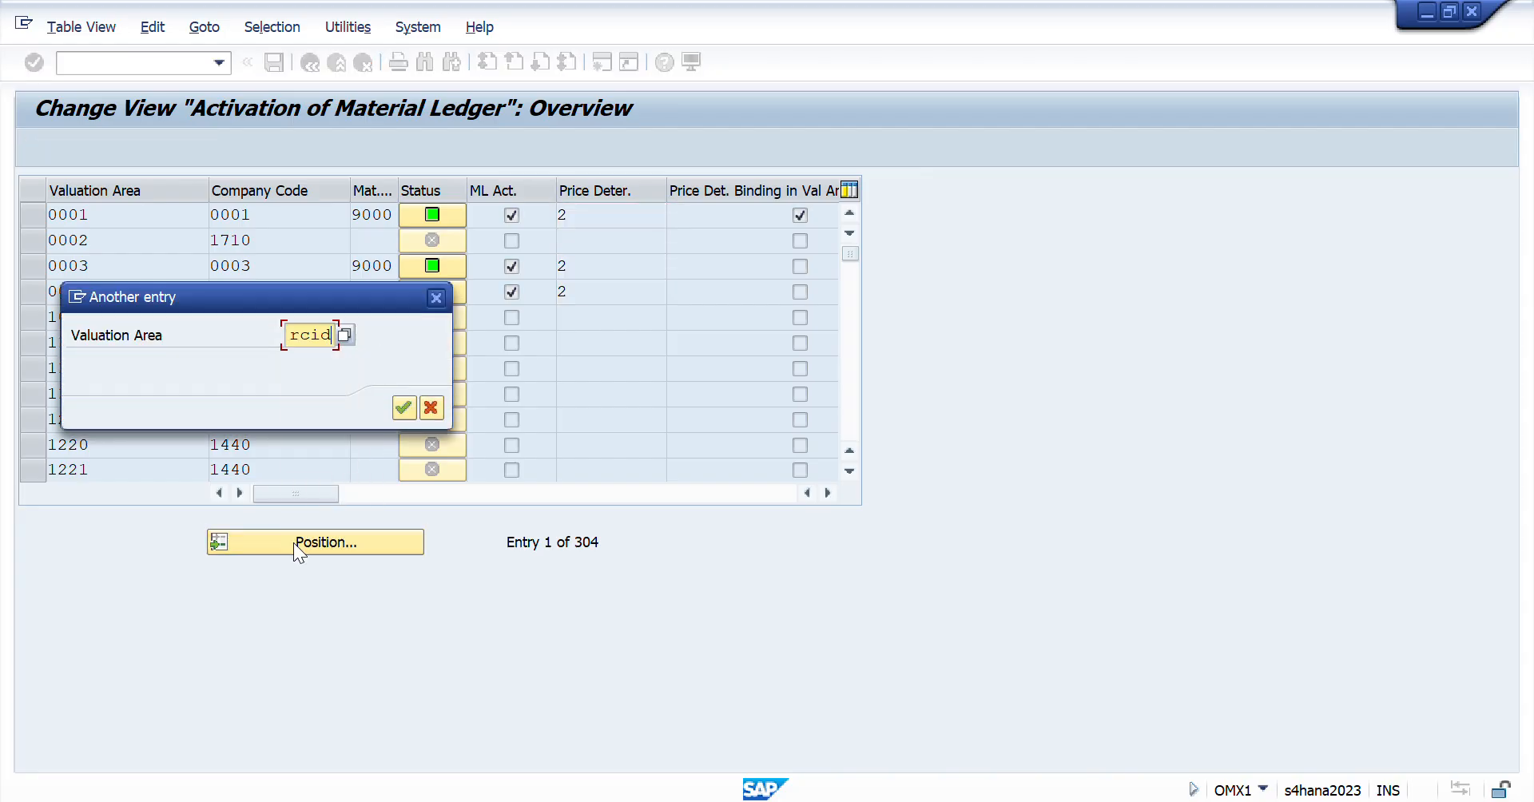
key("Return")
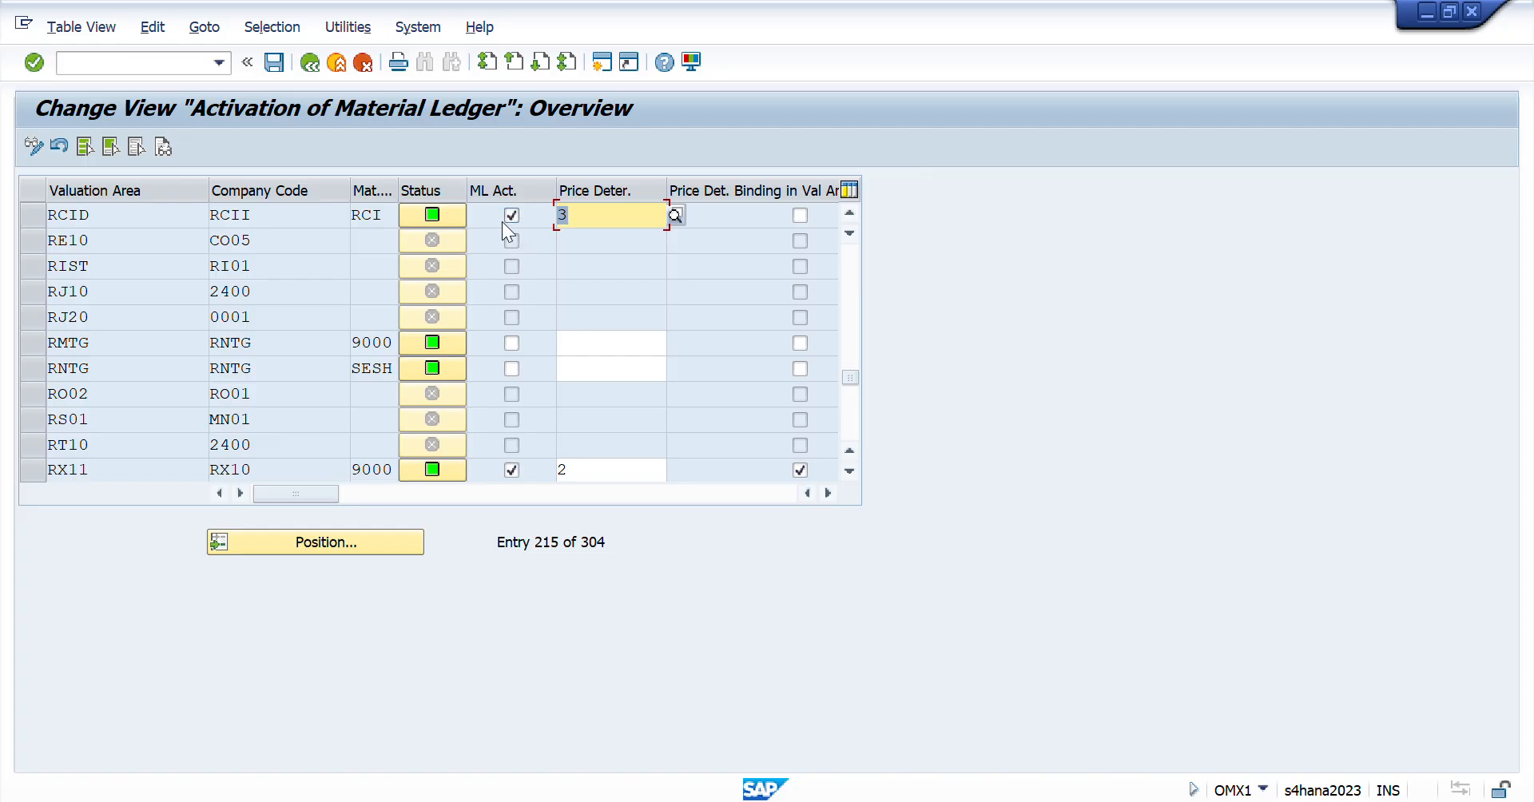
- Set the price determination of valuation area RCID to 3 (Single-/Multilevel), save, and return to the IMG
left_click(676, 215)
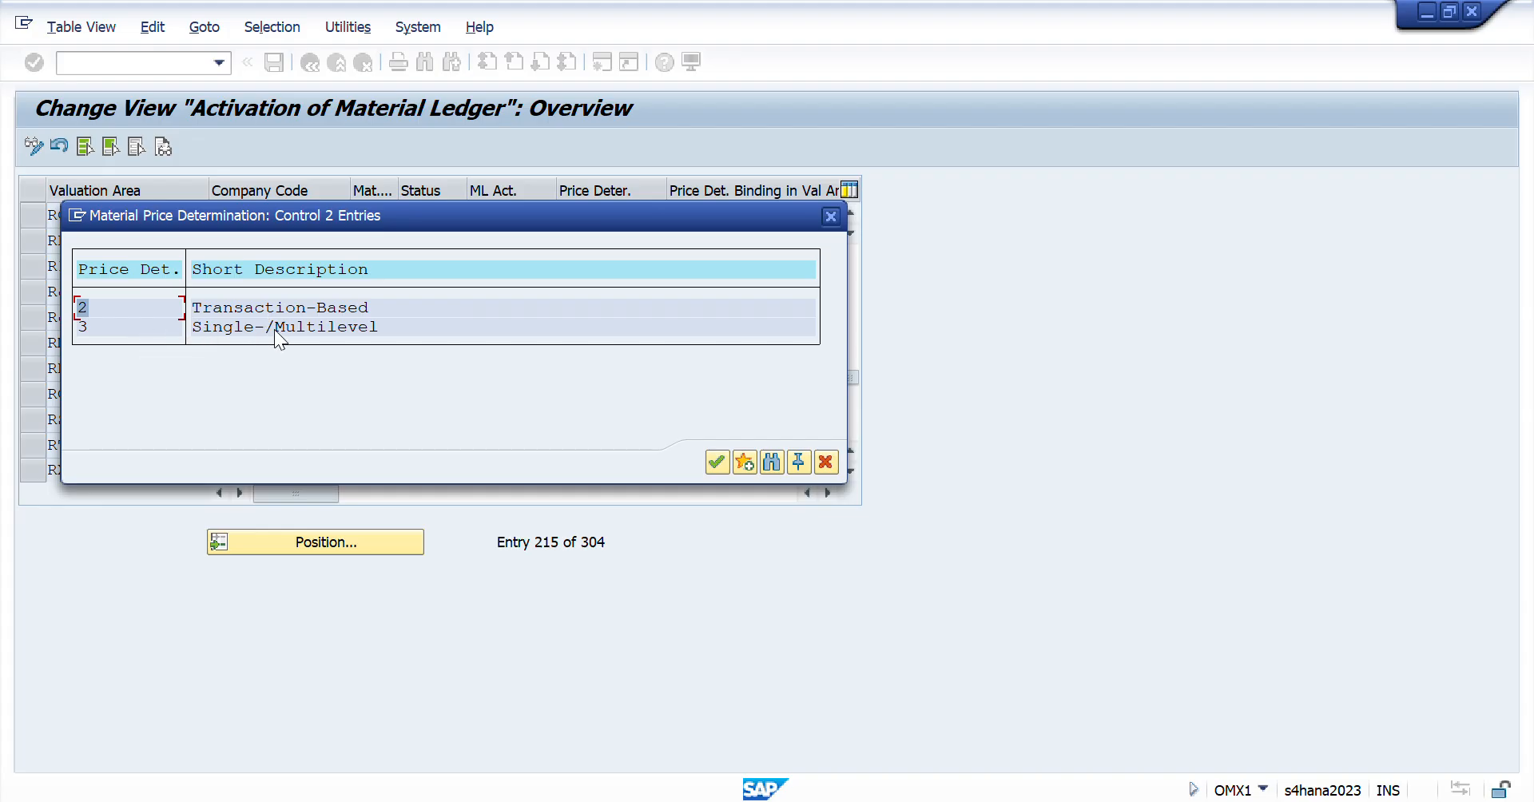
left_click(716, 462)
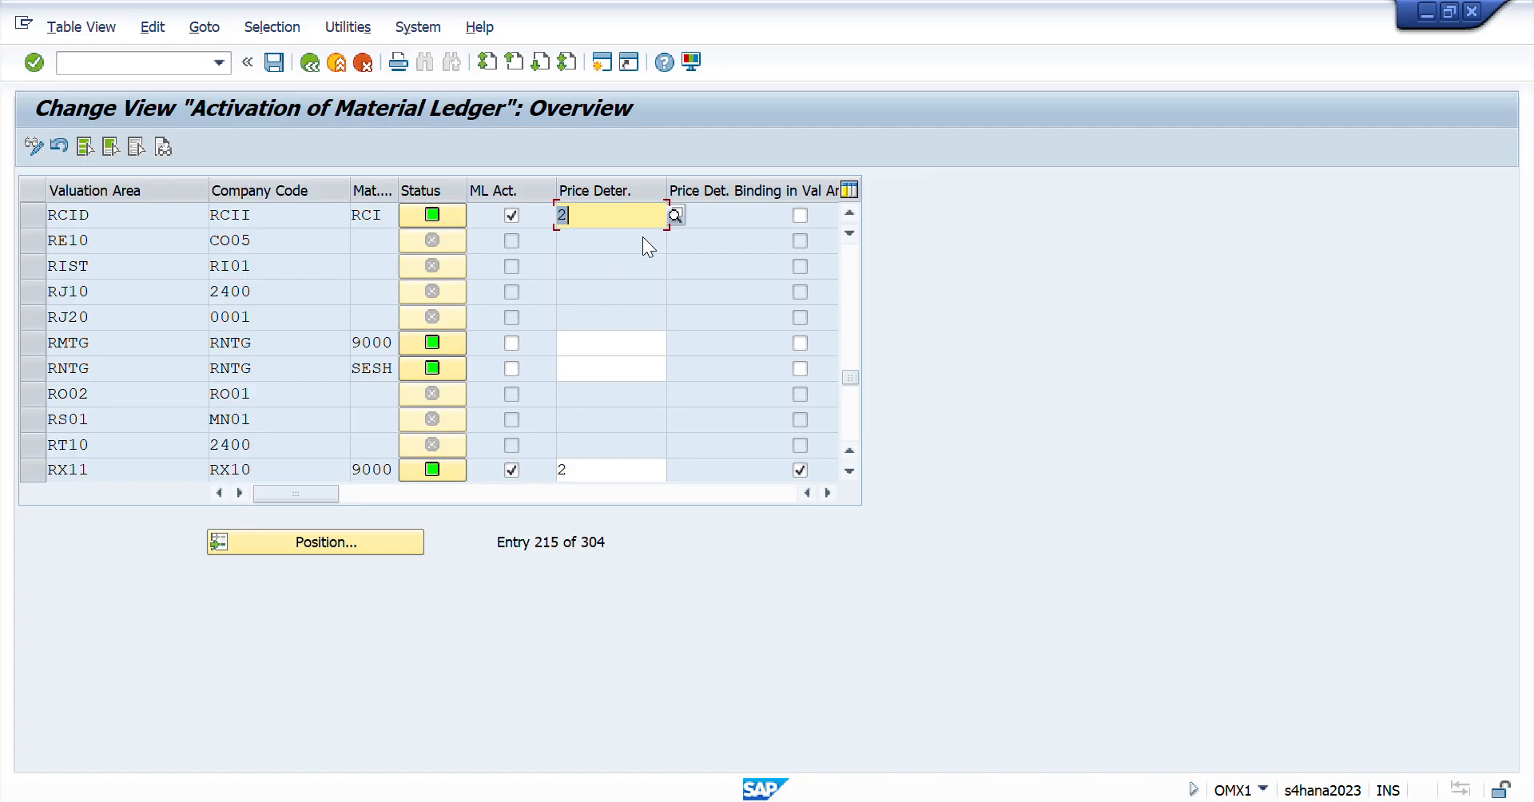
left_click(677, 213)
key("F4")
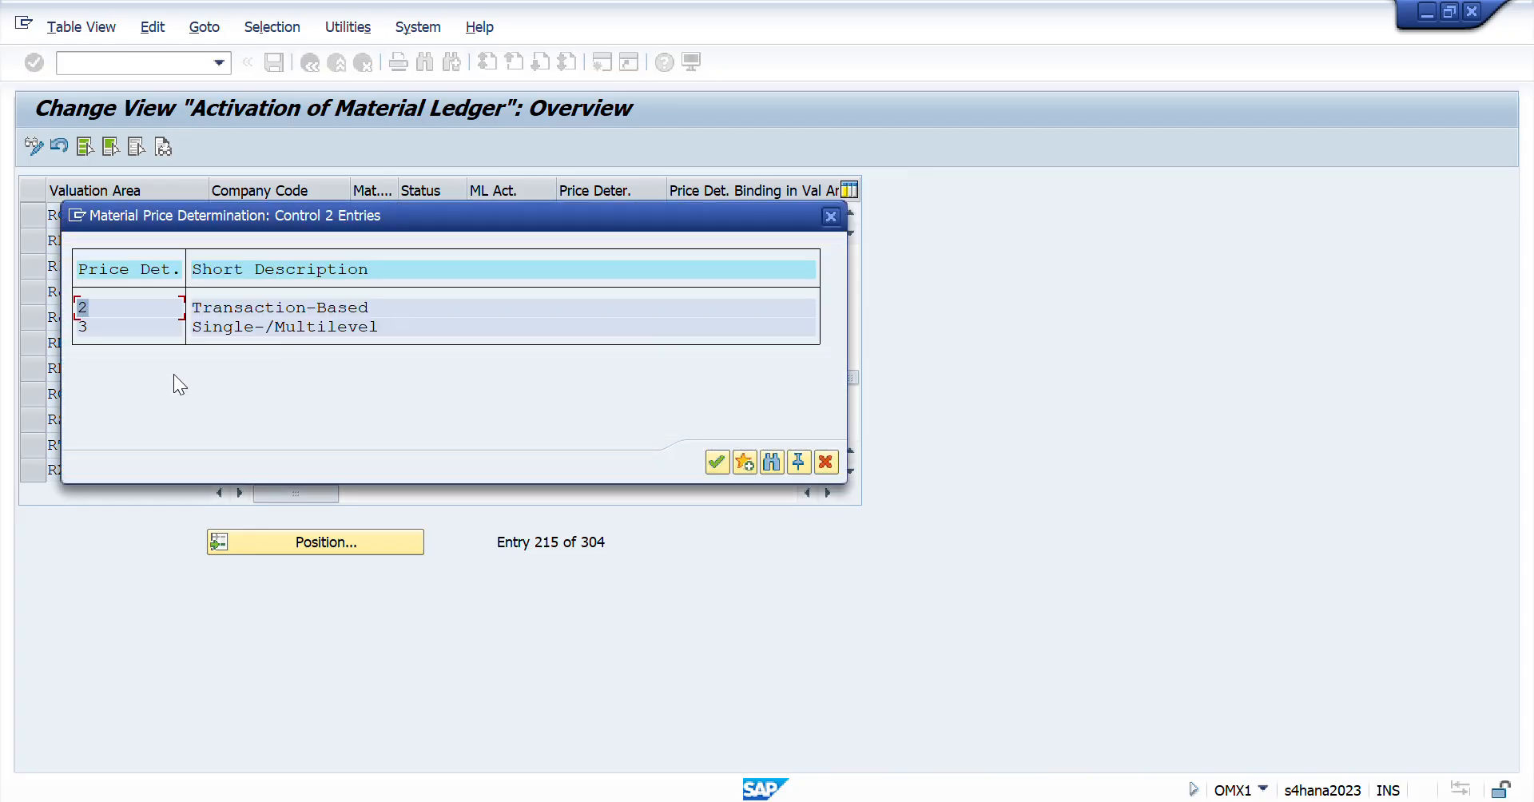
double_click(104, 328)
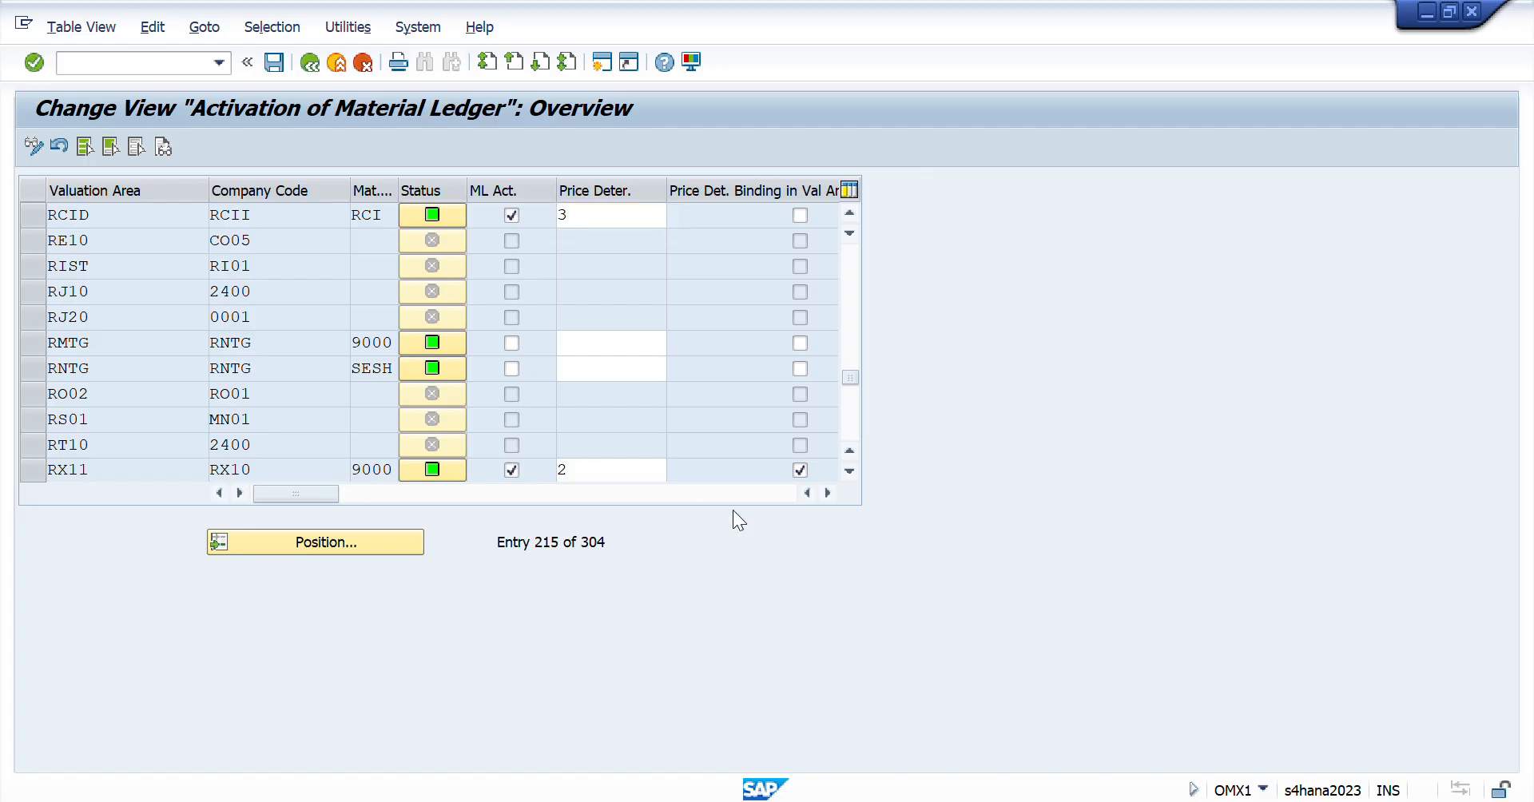
key("F3")
key("Return")
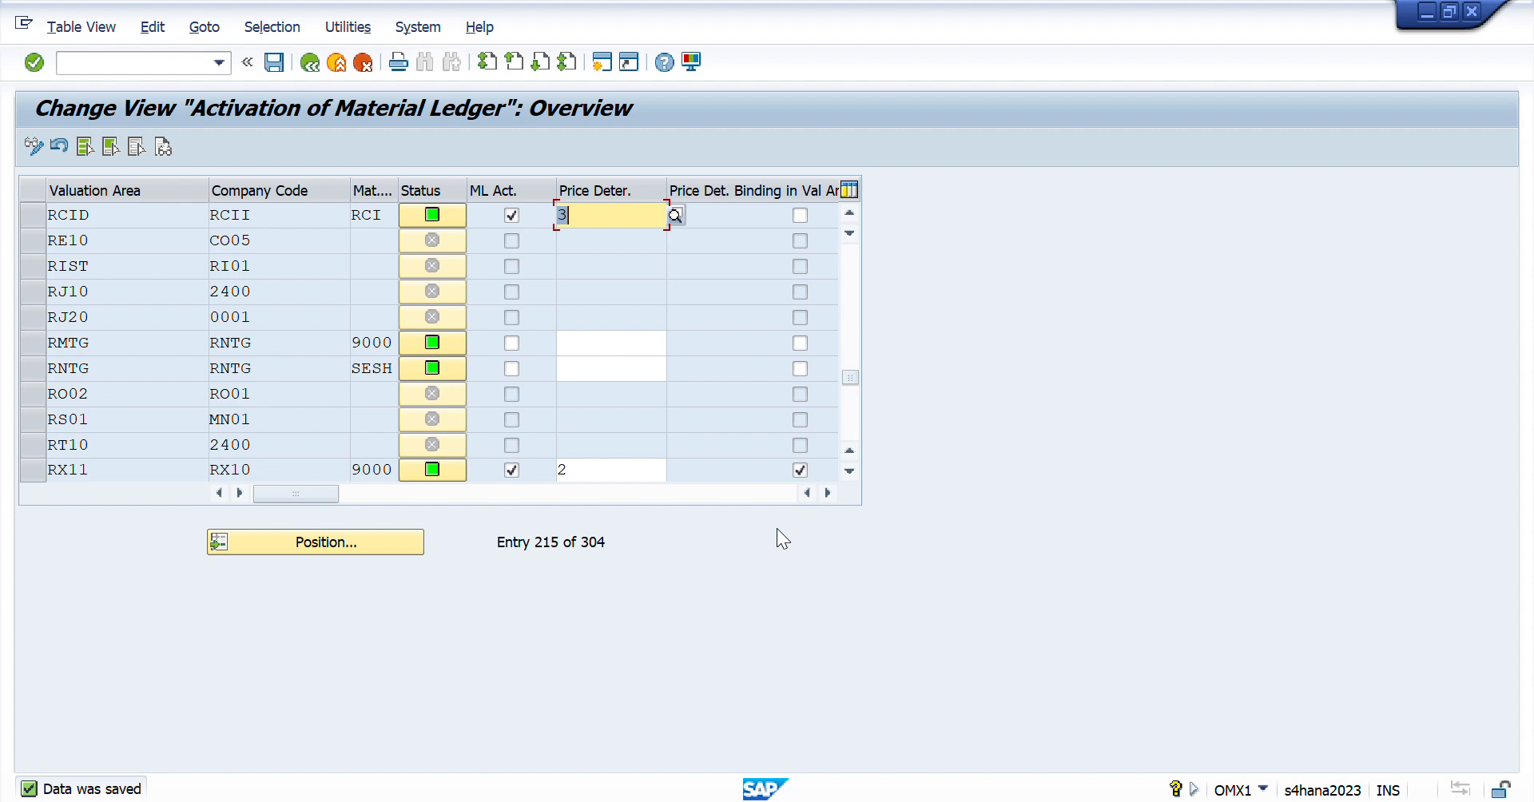
left_click(308, 61)
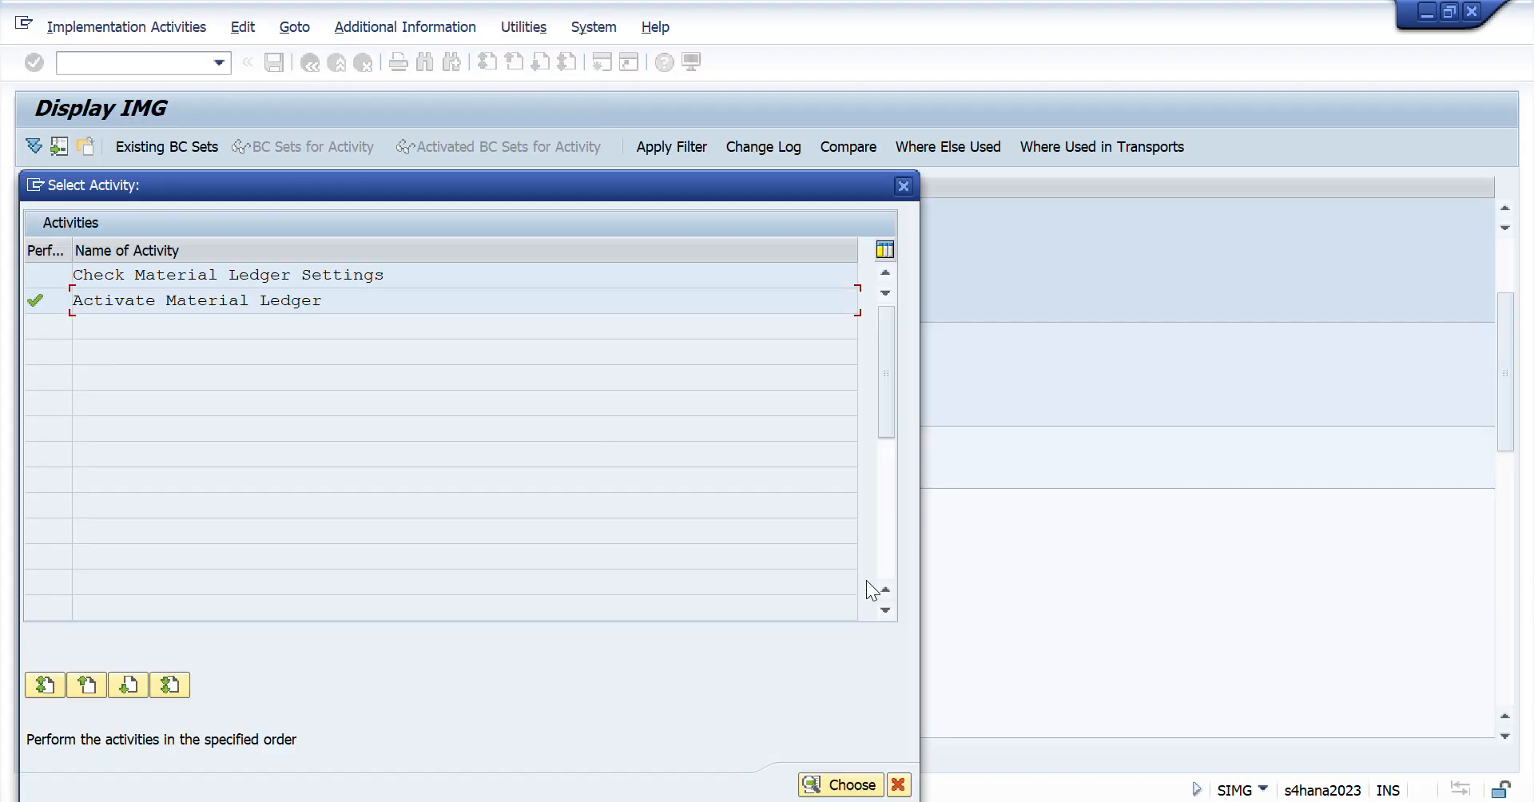
left_click(897, 189)
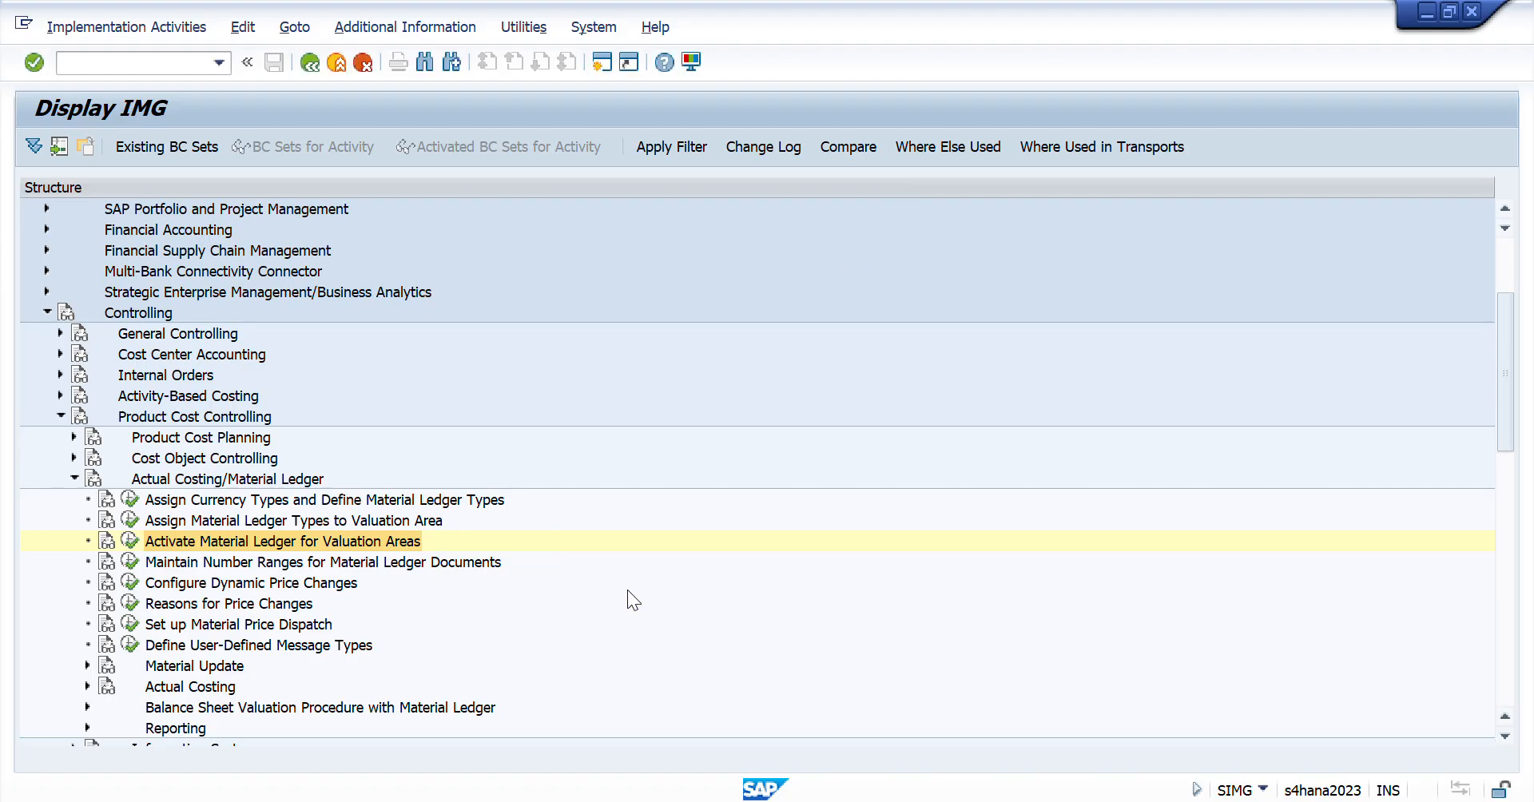
- Switch to the Excel session workbook and review the Day 31 checklist lines on ML activation and removing valuation views in FINSC_LEDGER
key("alt+Tab")
key("Down")
key("Down")
key("Down")
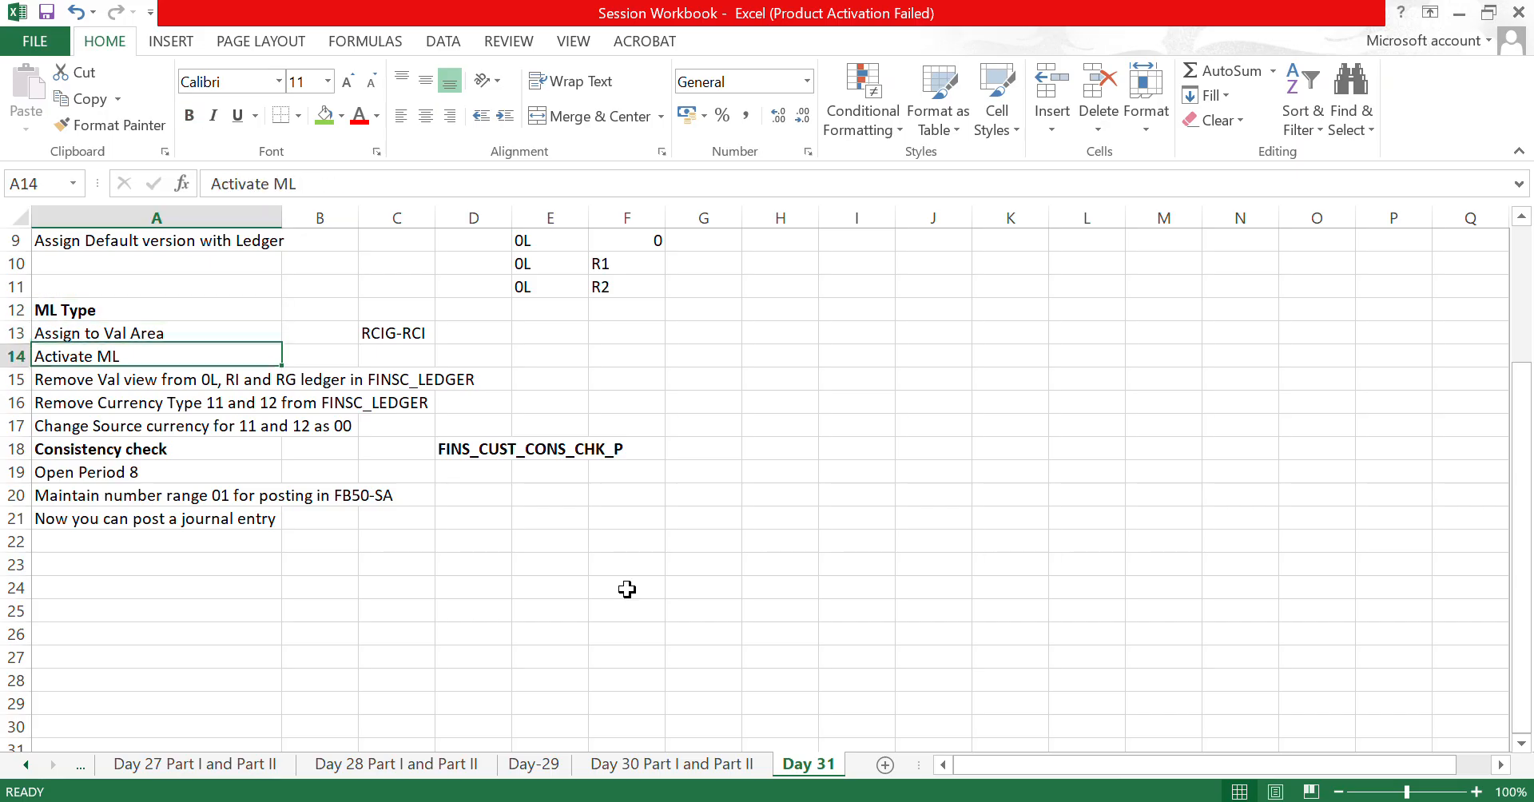
key("Up")
key("Up")
key("Up")
key("Down")
key("Down")
key("Down")
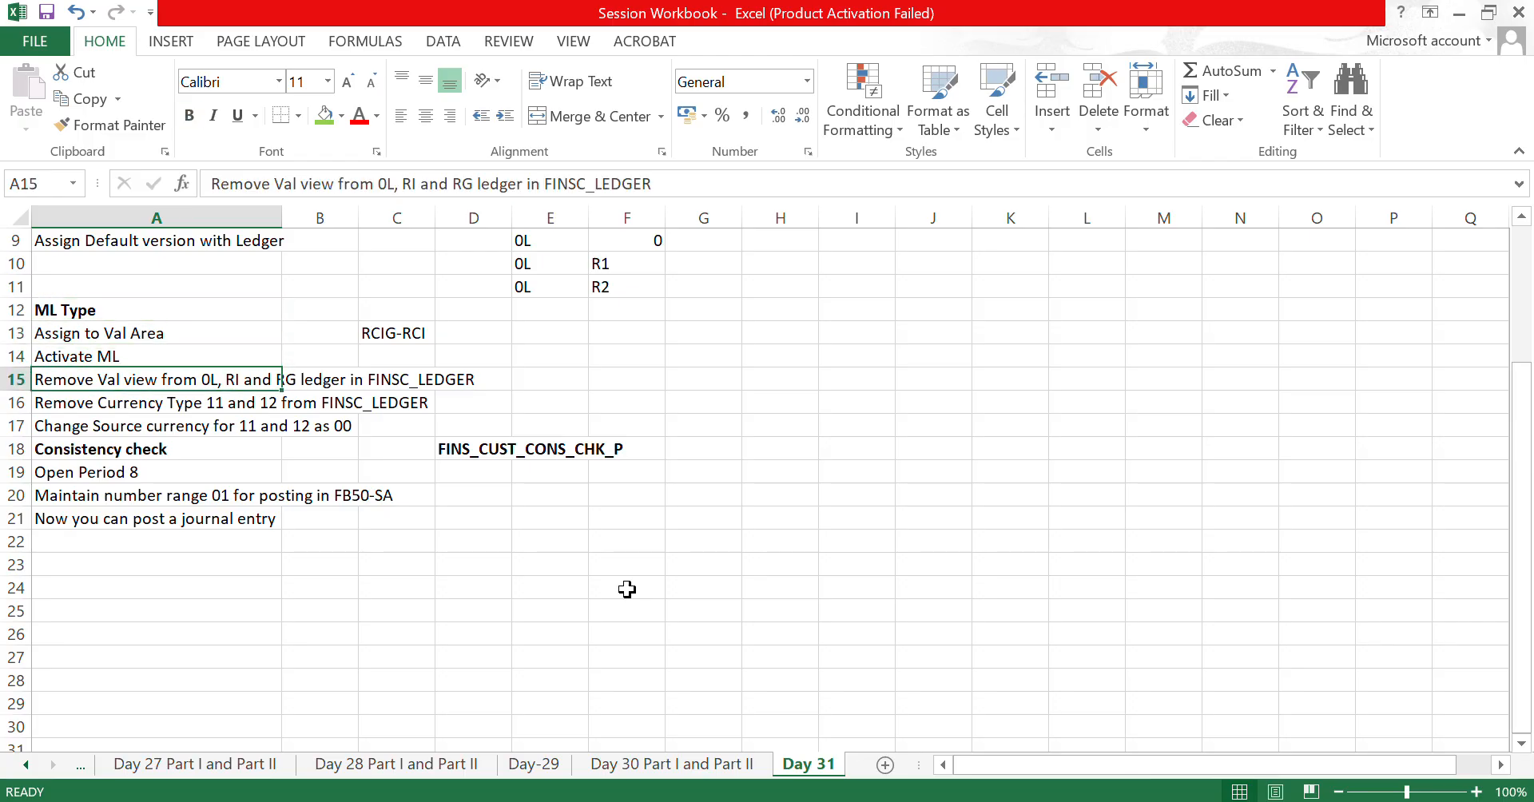
key("Up")
key("Up")
key("Up")
key("Down")
key("shift+Down")
key("Down")
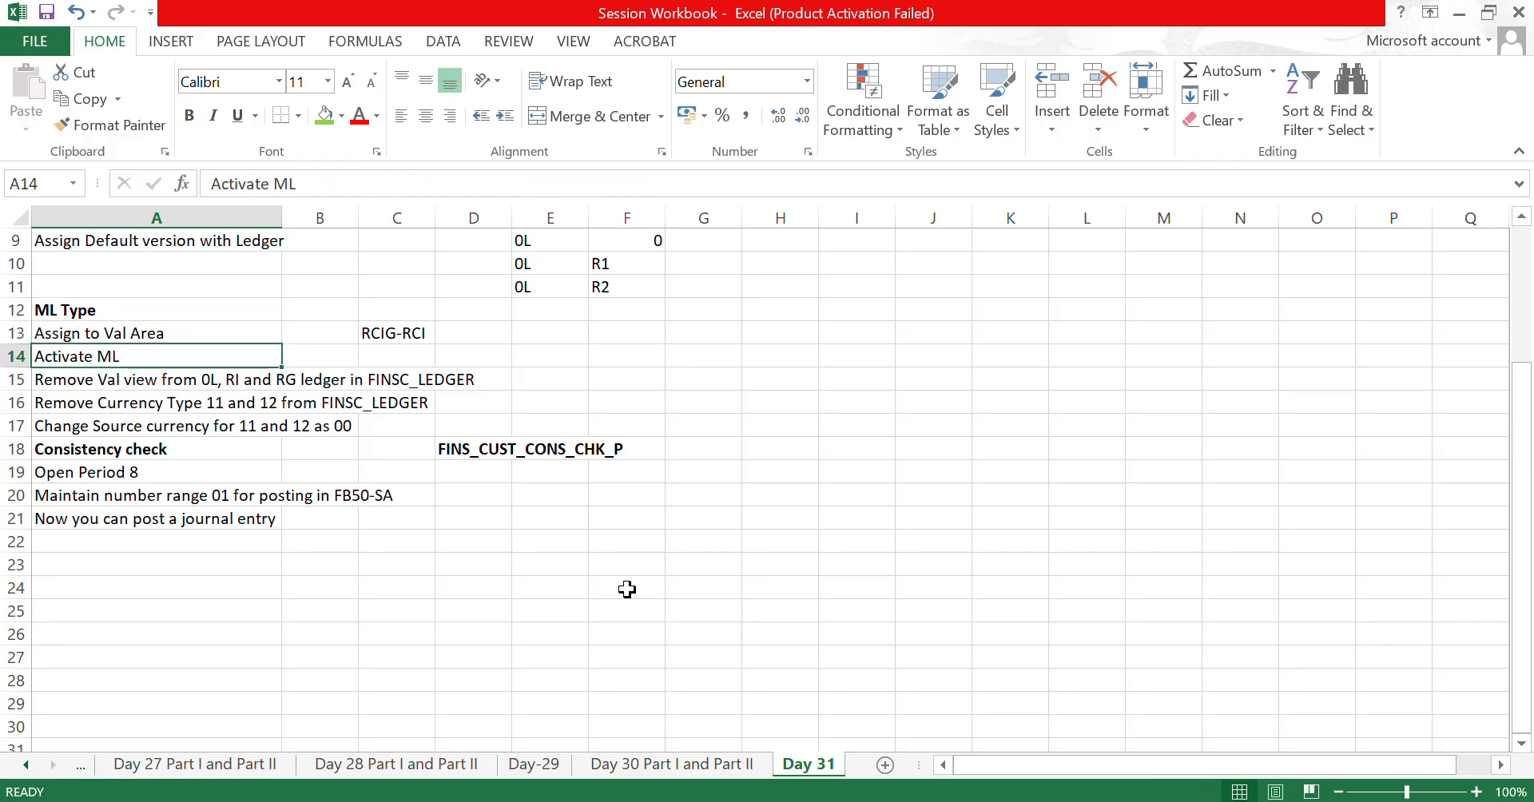
key("Down")
key("shift+Down")
key("shift+Up")
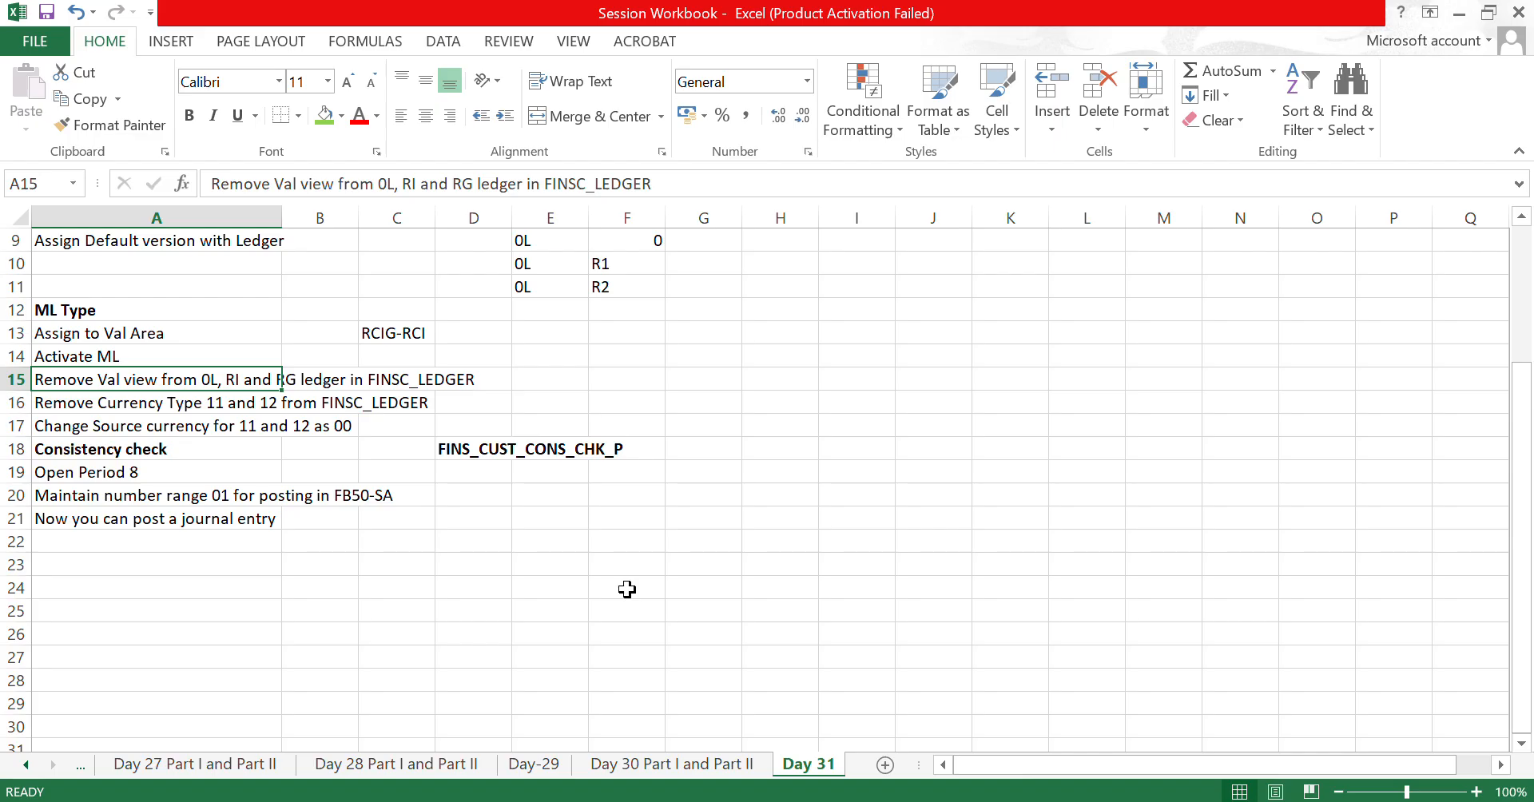
key("shift+Right")
key("shift+Right")
key("shift+Right")
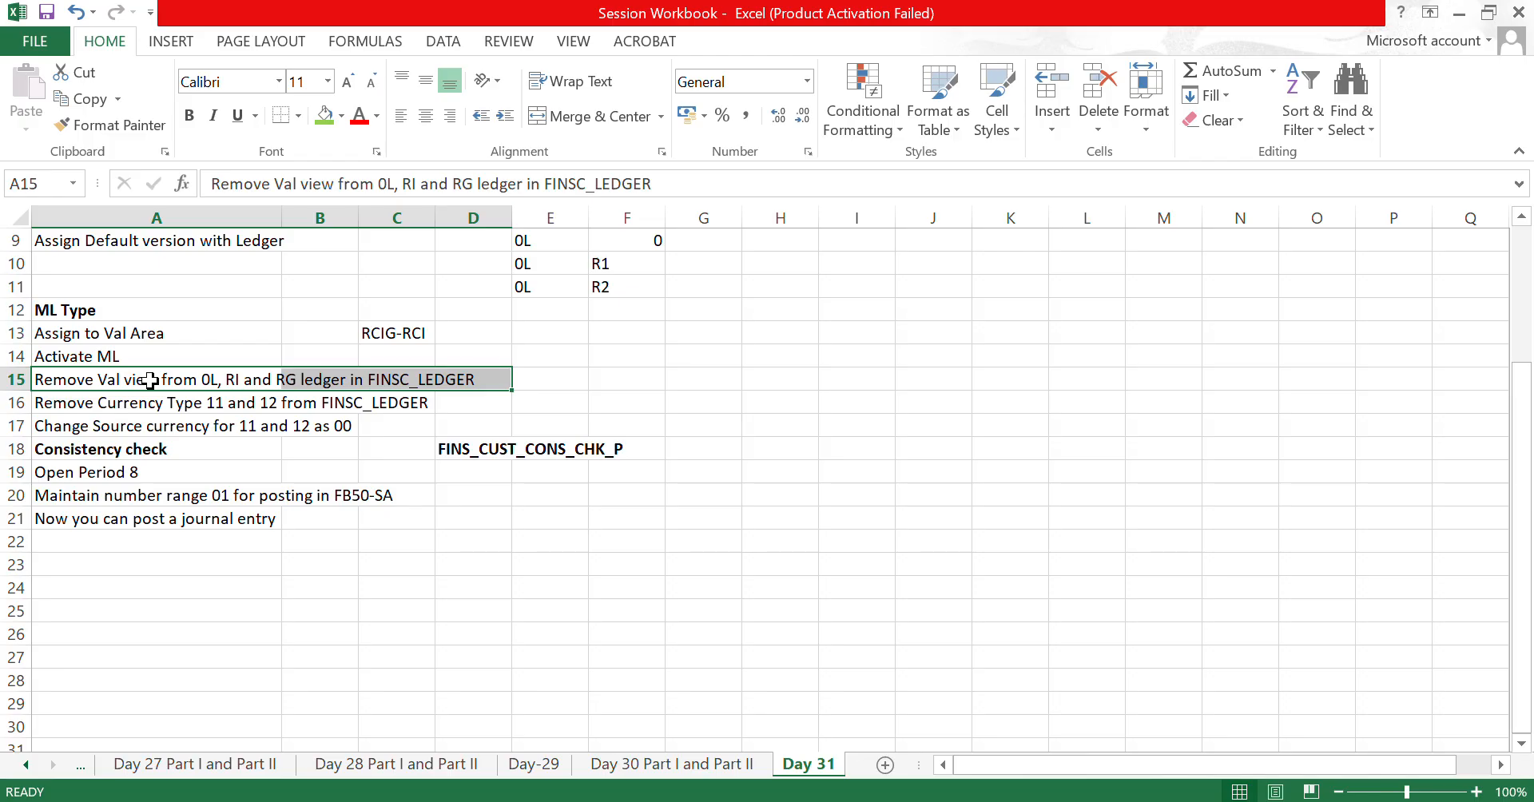
- Delete the checklist row "Remove Currency Type 11 and 12 from FINSC_LEDGER"
key("Down")
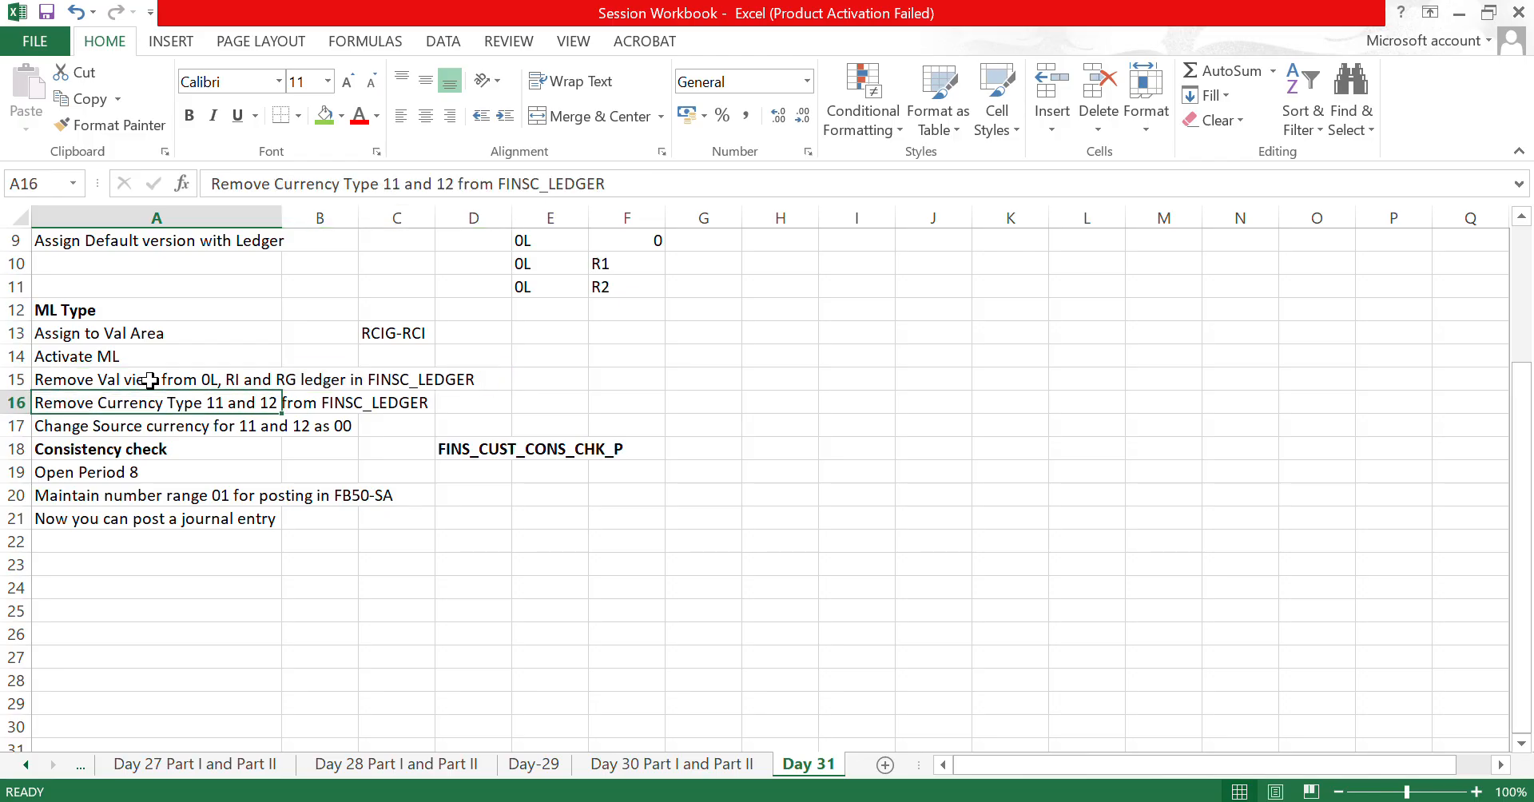
key("shift+space")
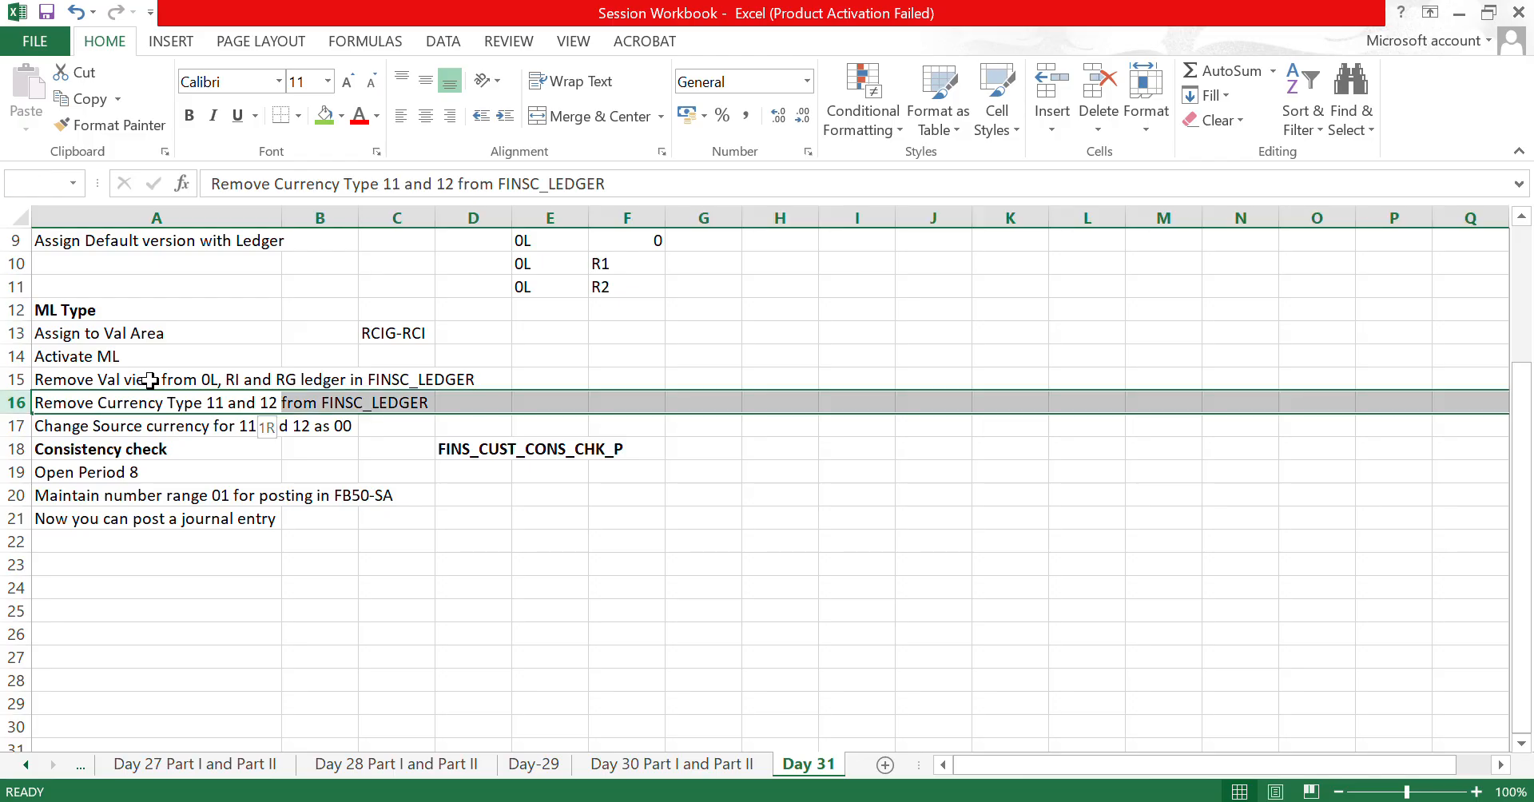
key("ctrl+minus")
key("Down")
key("Up")
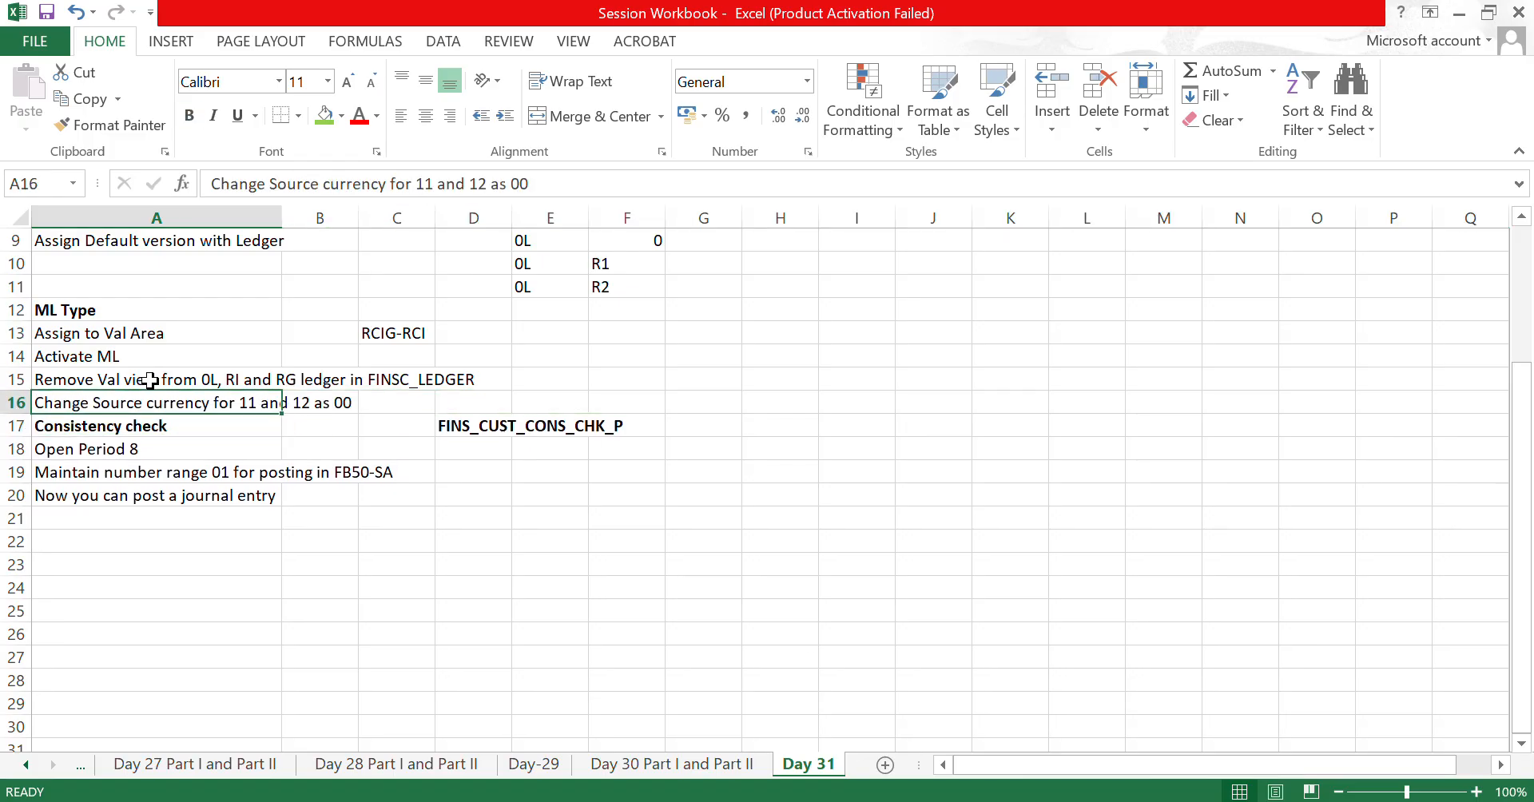
key("Down")
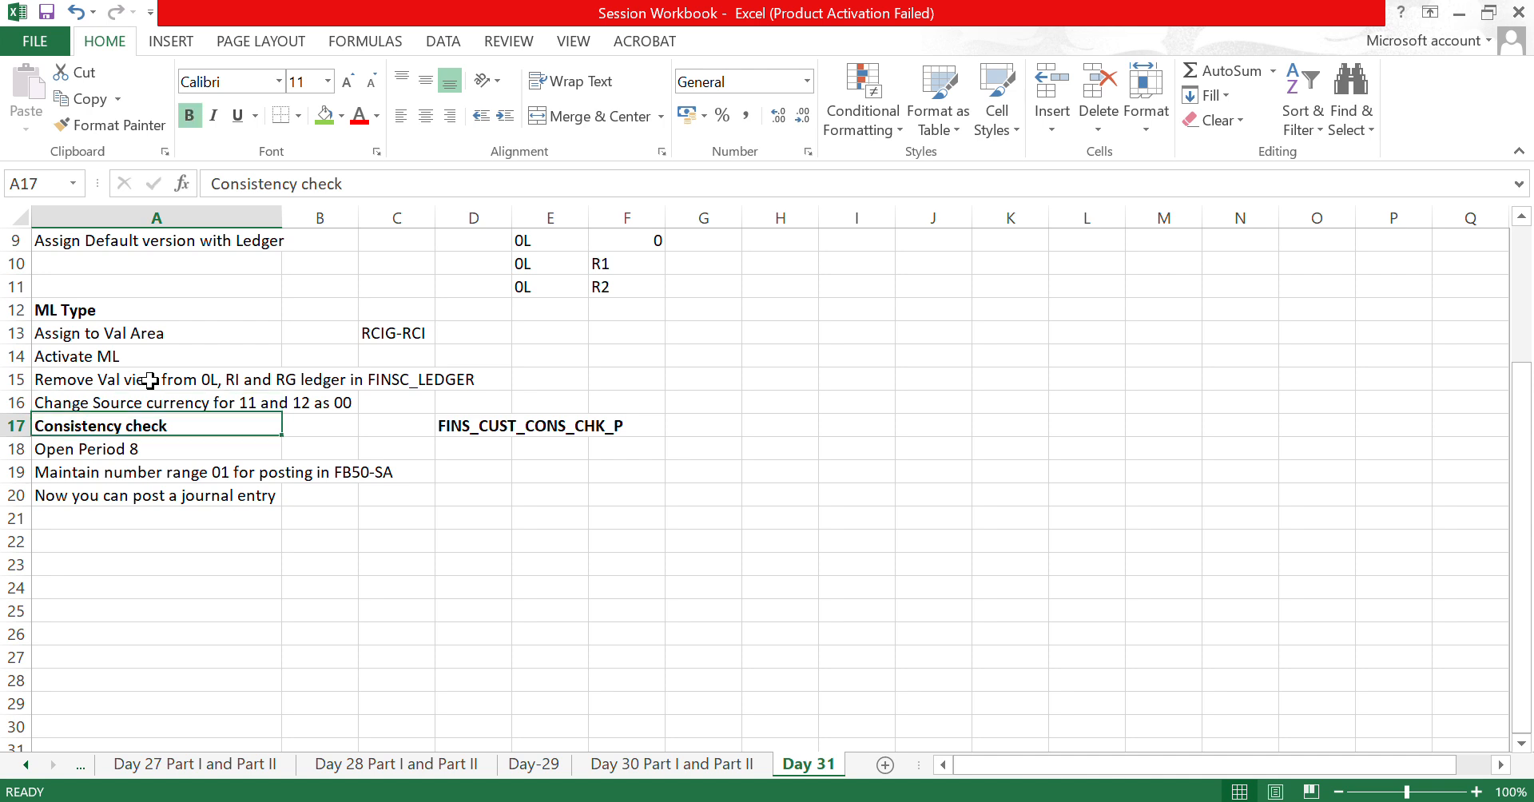
key("Up")
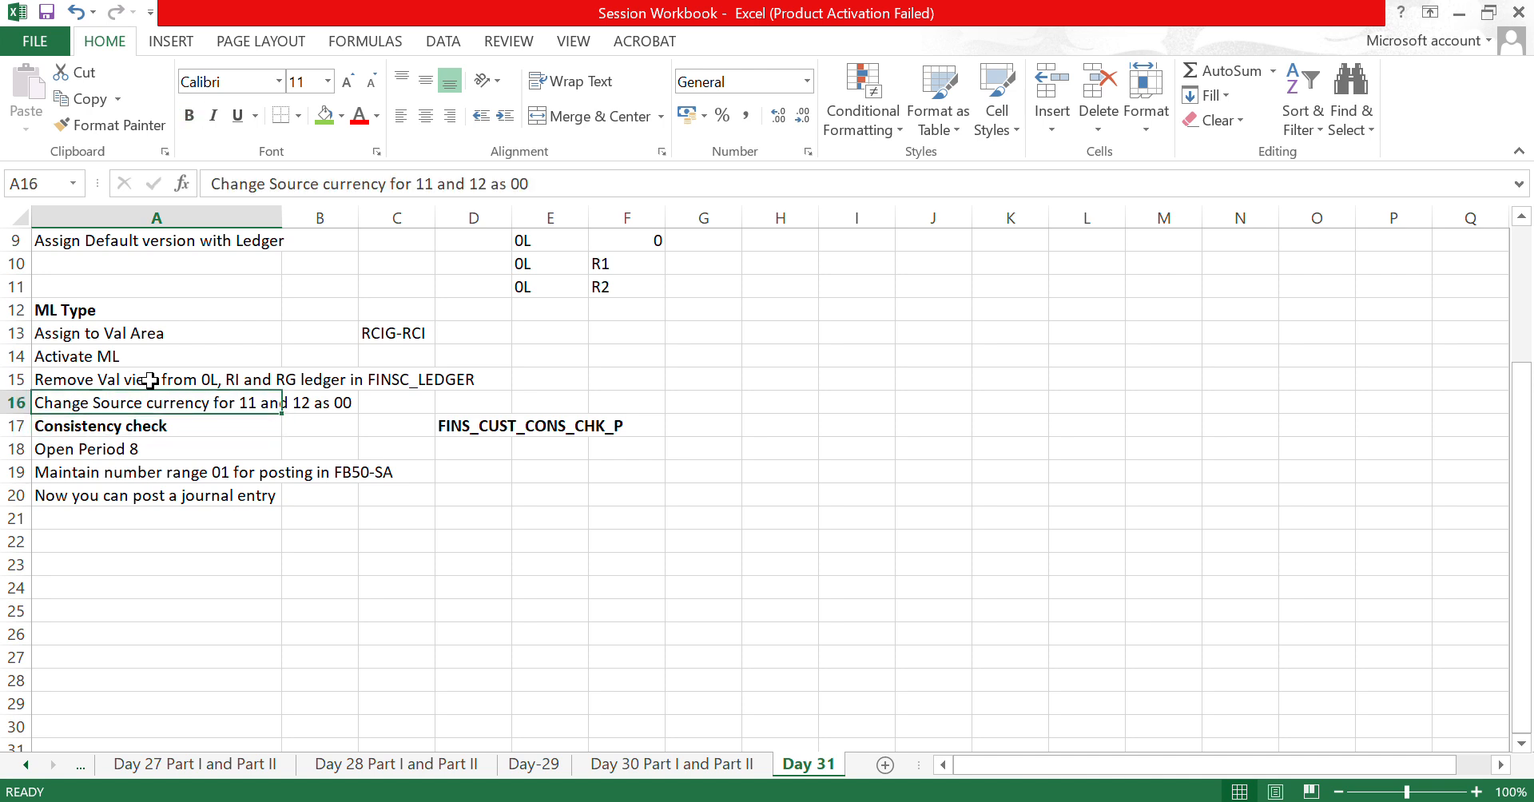
- Enter currency types 11 and 12 in H16 and H17, beside the source currency checklist line
key("Right")
key("Right")
key("Right")
key("Right")
key("Right")
key("Right")
key("Right")
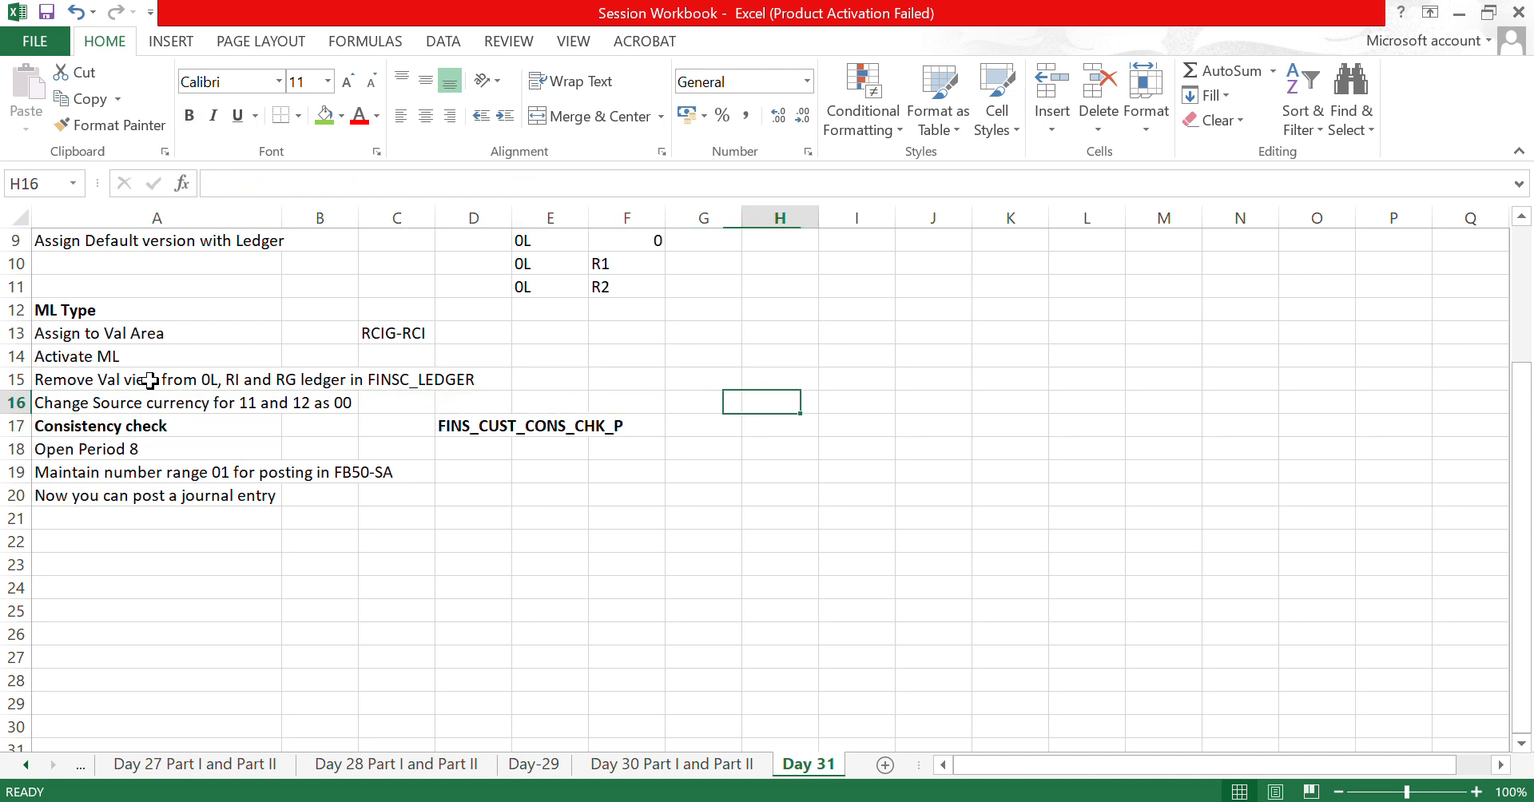
type("11")
key("Return")
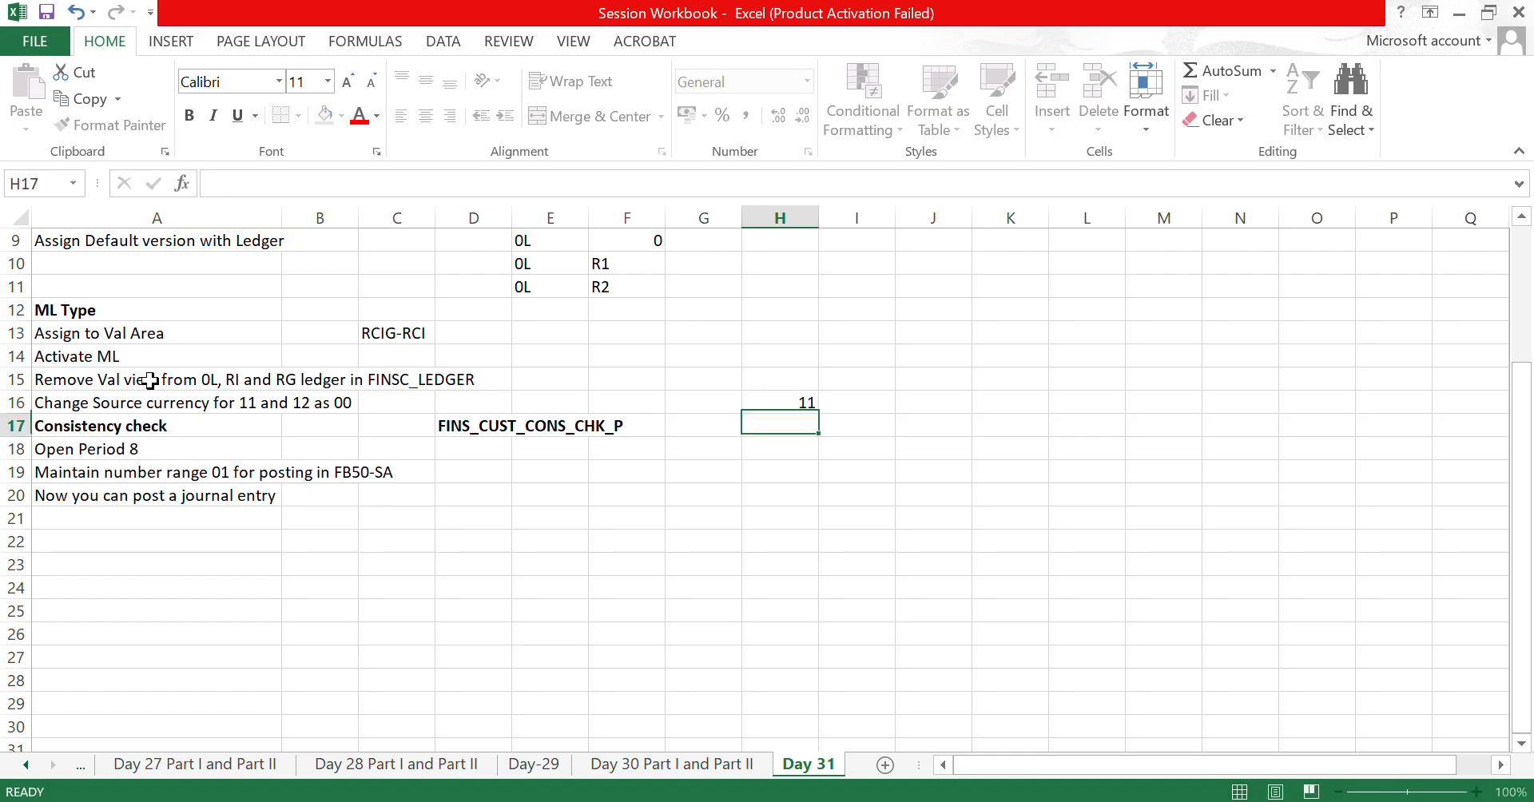
type("12")
key("Return")
- Enter source currency 10 beside both currency types, in I16 and I17
key("Up")
key("Up")
key("Right")
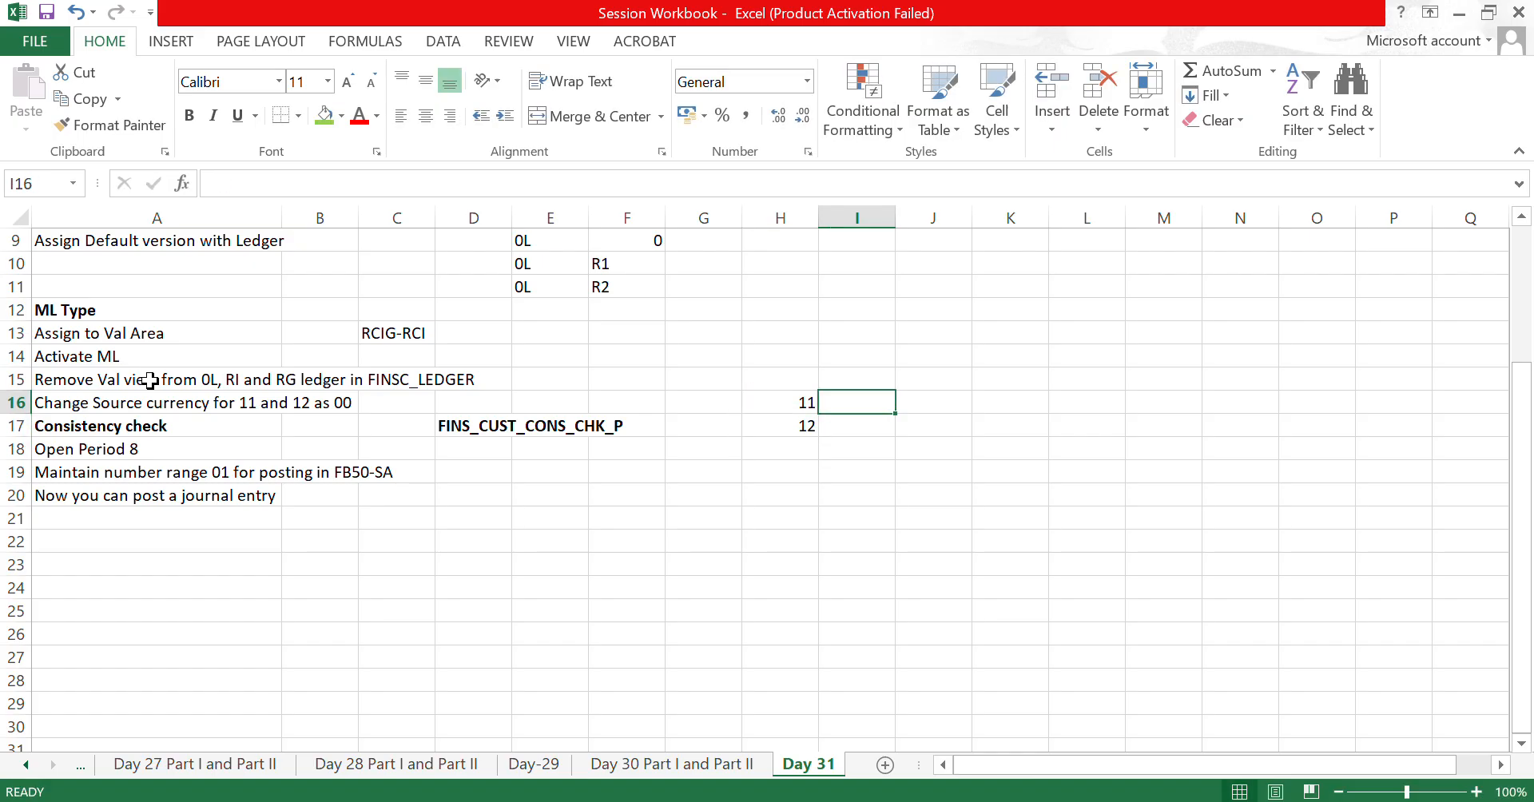
type("10")
key("Return")
type("10")
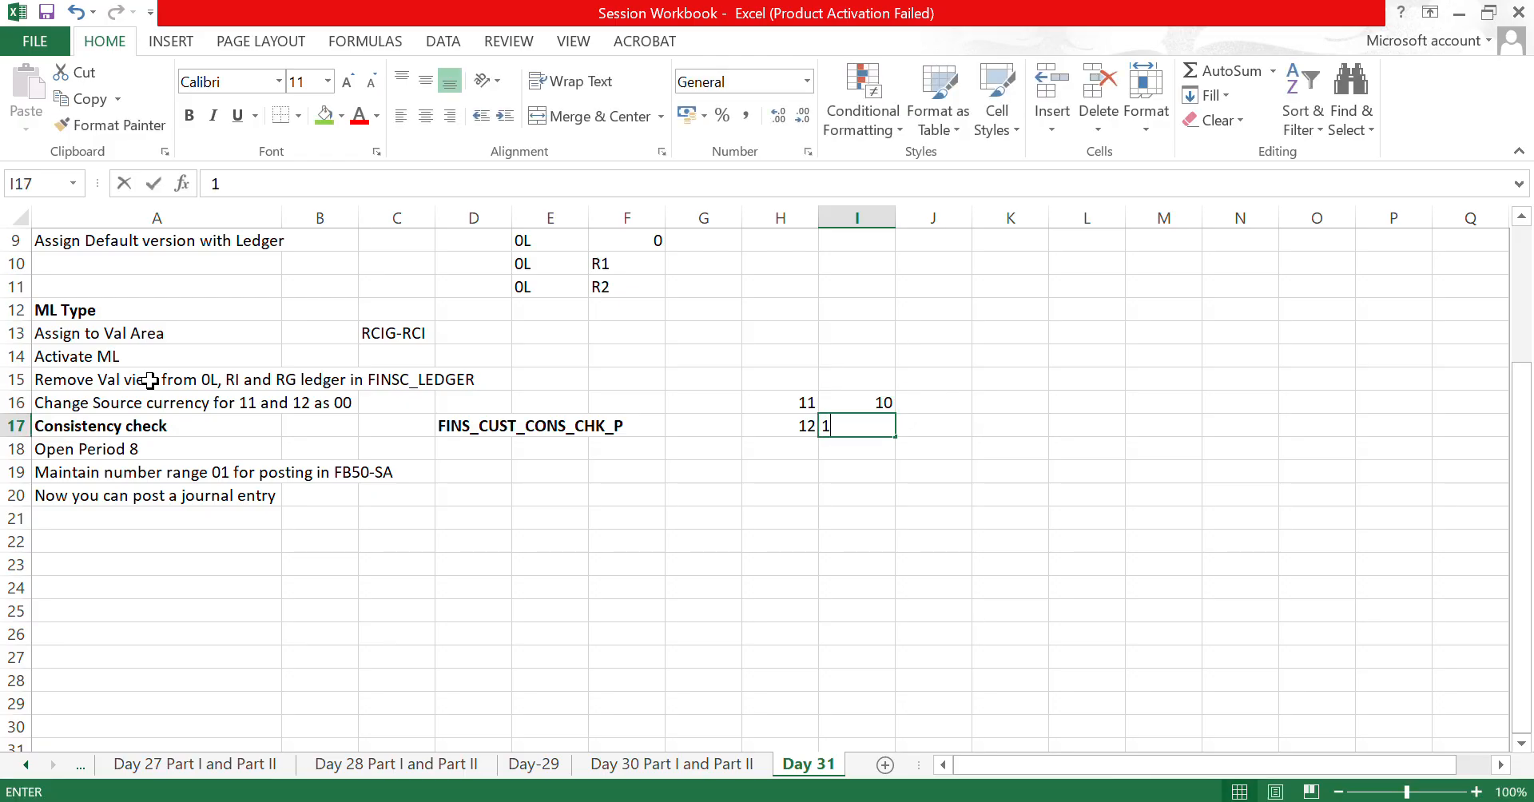
key("Return")
- Label the two currency types "Group Va" in J16 and "PC Val" in J17
key("Up")
key("Up")
key("Right")
type("Group Va")
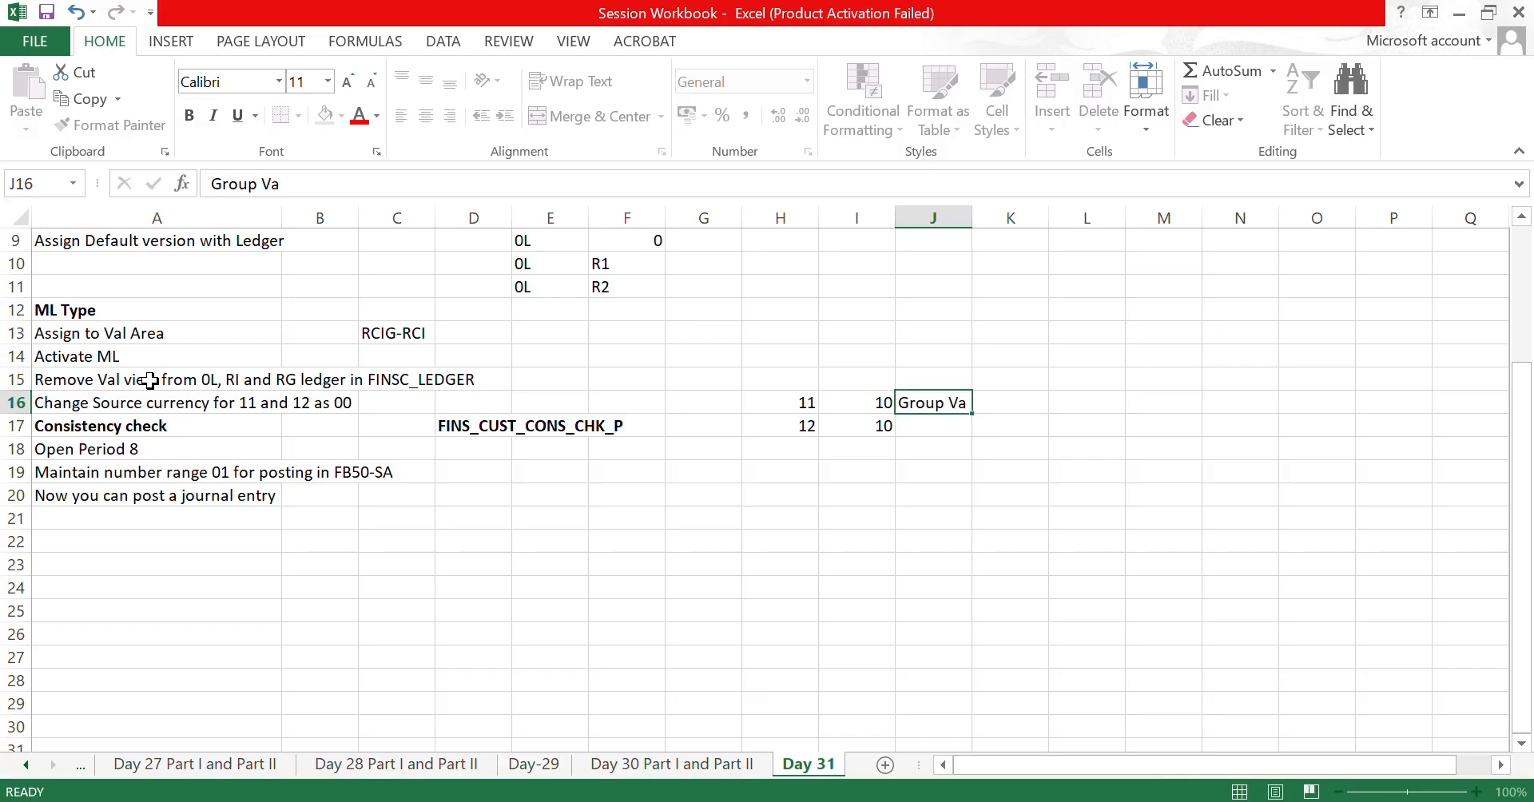
key("Return")
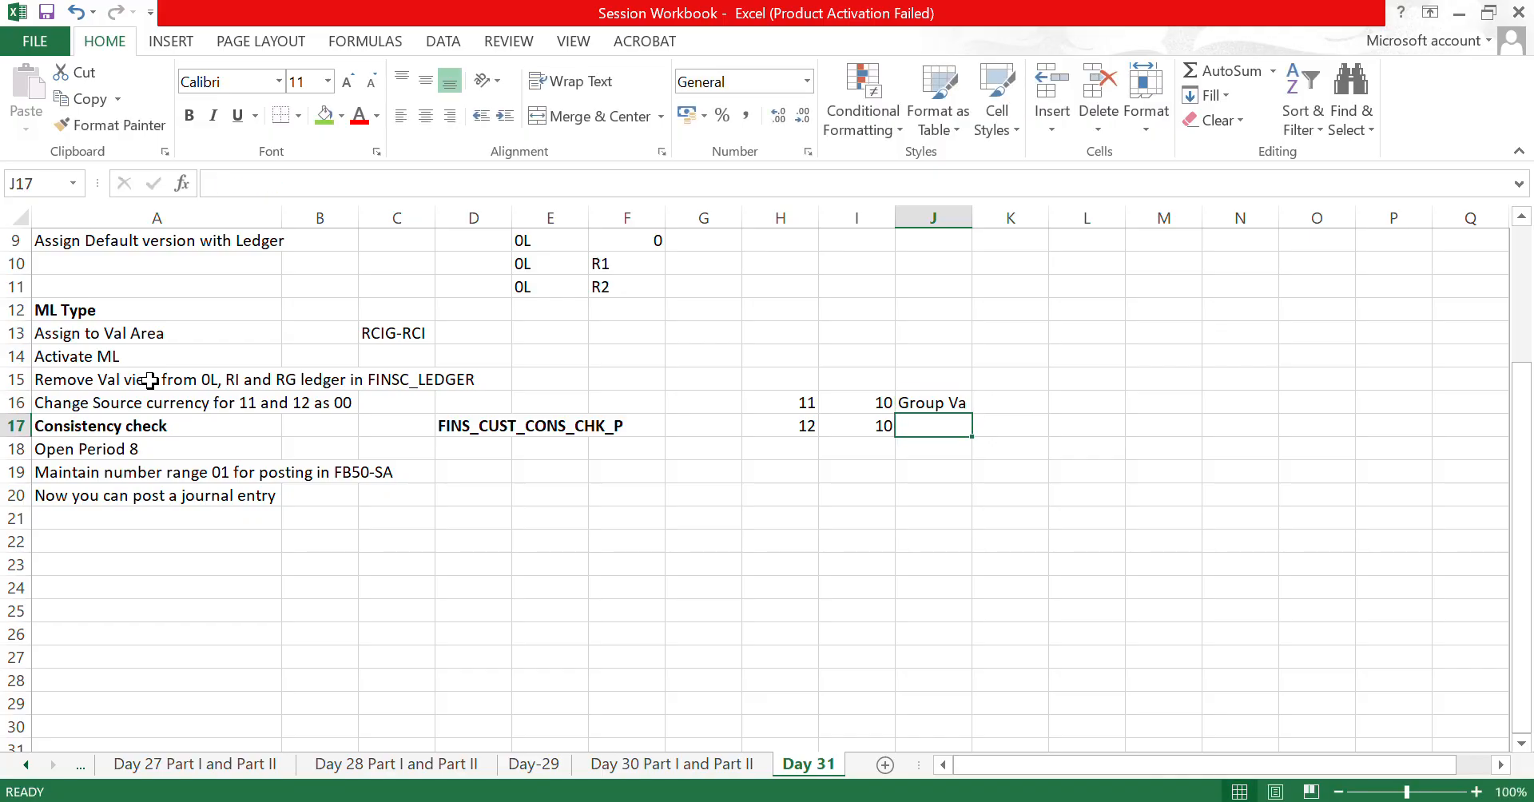
type("PC Val")
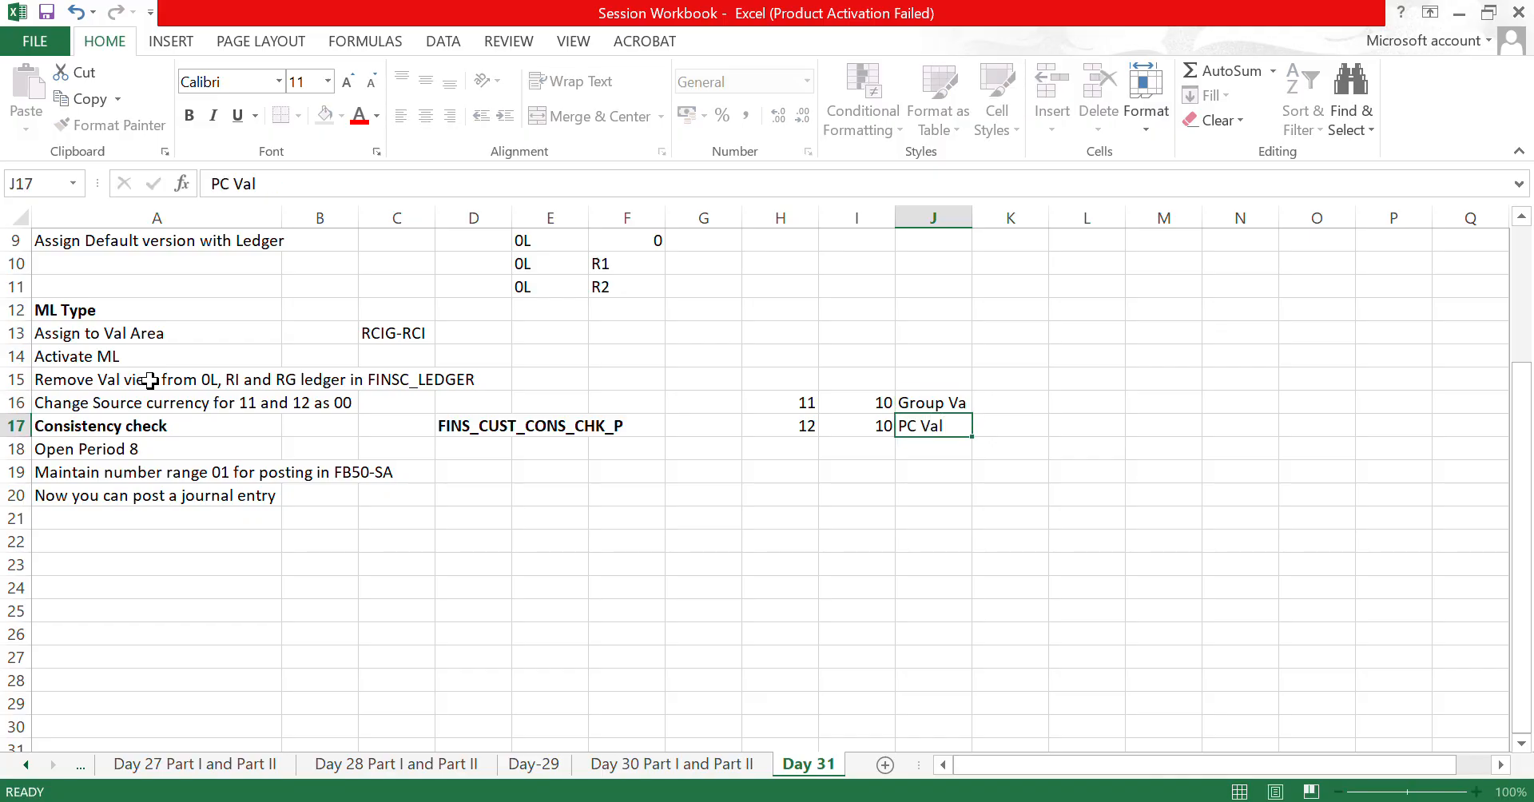
key("Return")
- Review the currency types, their source currencies and the valuation labels in H16:J17
key("Up")
key("Up")
key("Left")
key("Left")
key("shift+Down")
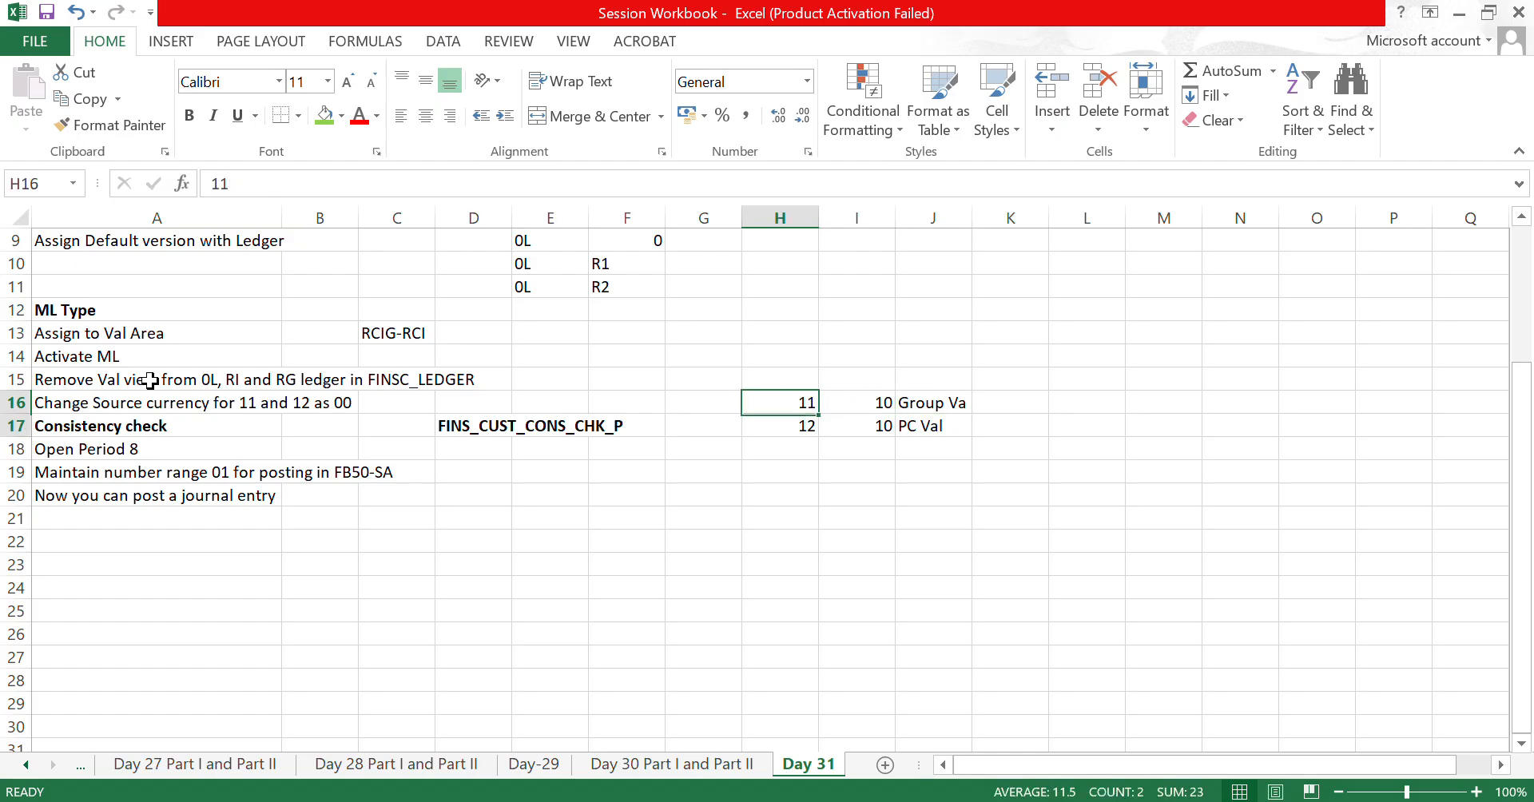
key("Right")
key("shift+Down")
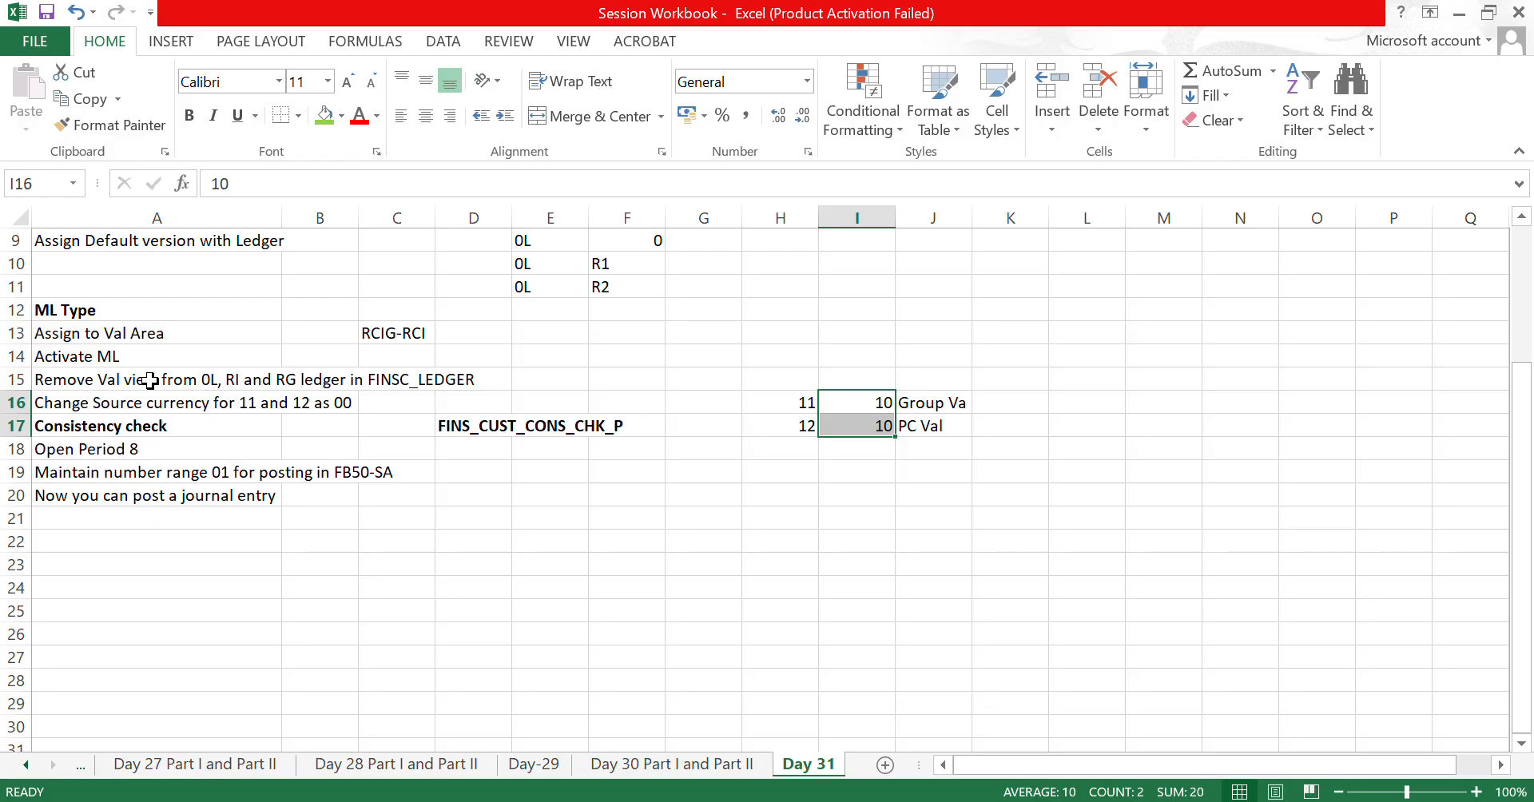
key("Right")
key("Down")
key("Up")
key("Left")
key("Left")
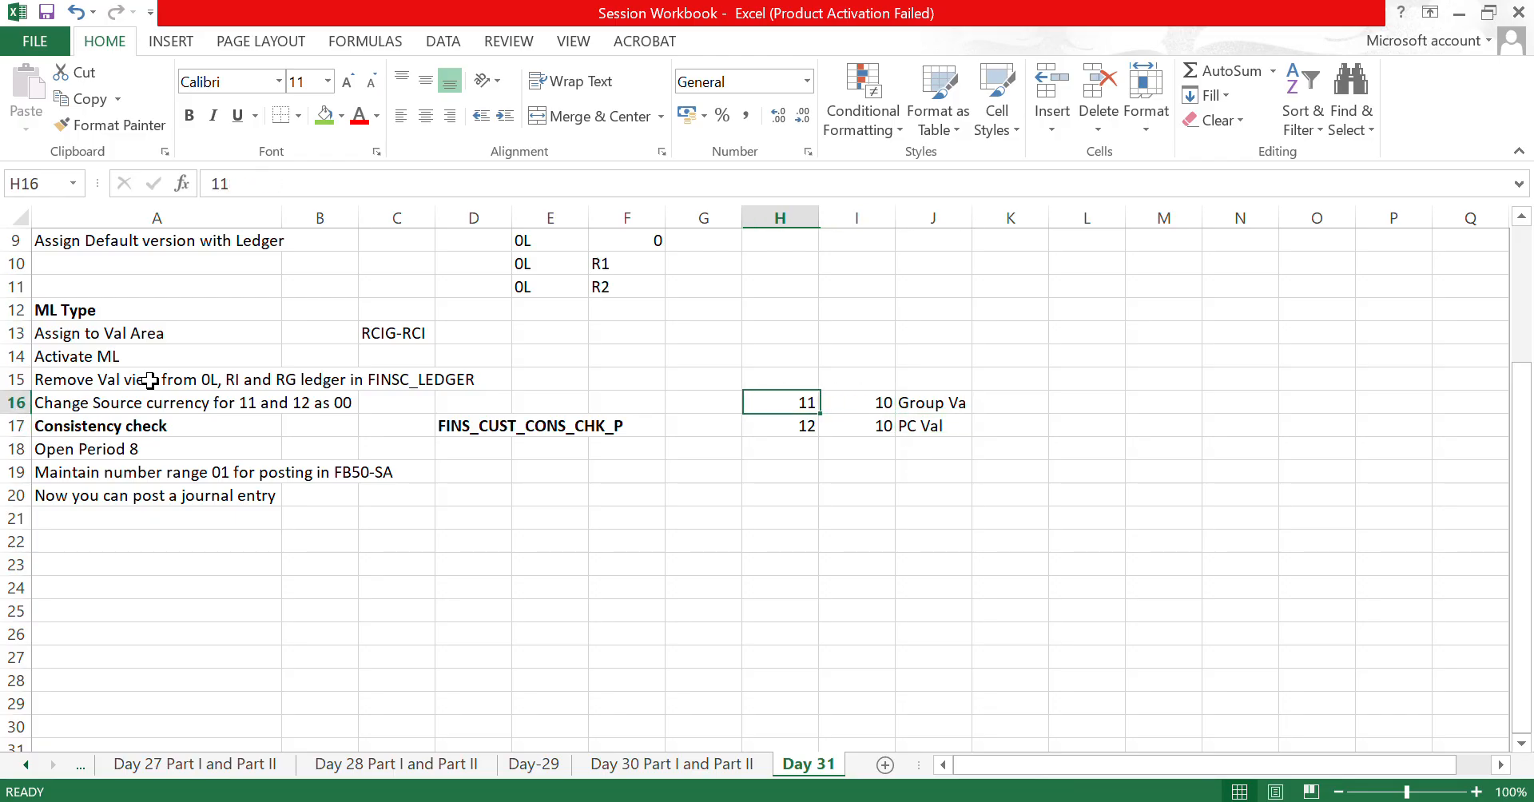
key("shift+Down")
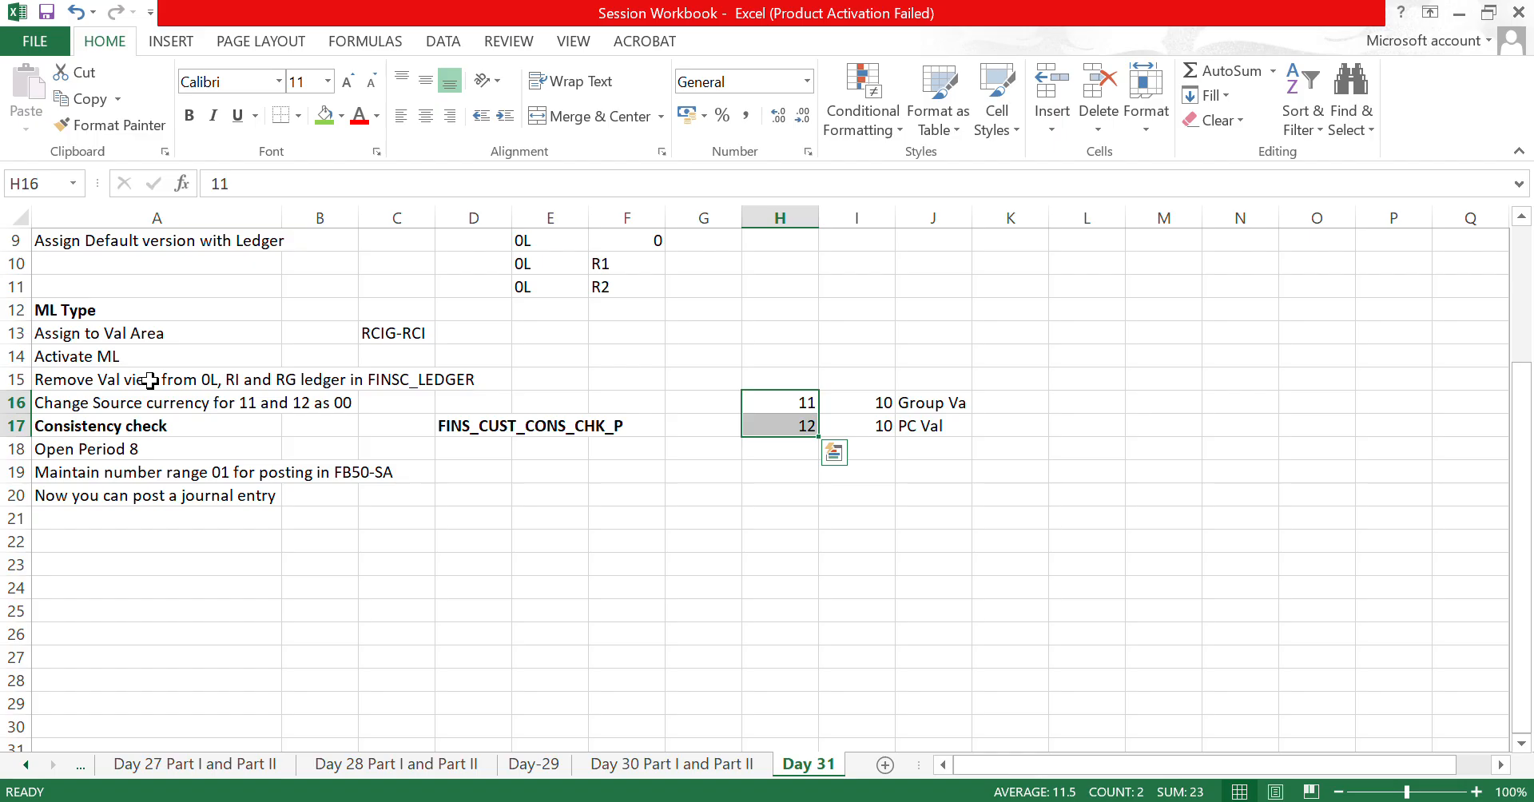
key("Right")
key("shift+Down")
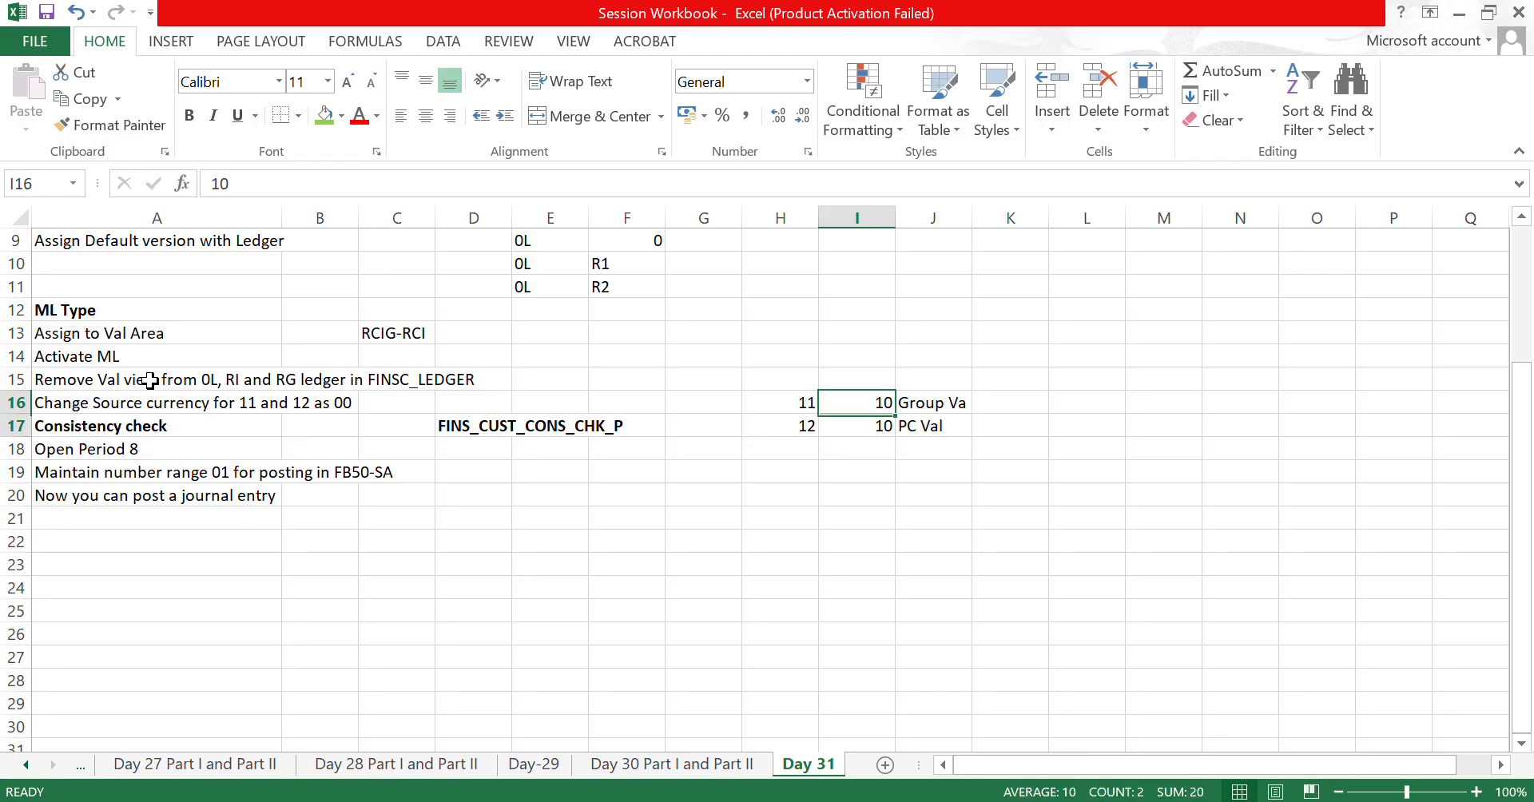
key("Left")
key("shift+Down")
key("ctrl+c")
- Change the source currency of currency types 11 and 12 in I16 and I17 to 00, stored as text
key("Right")
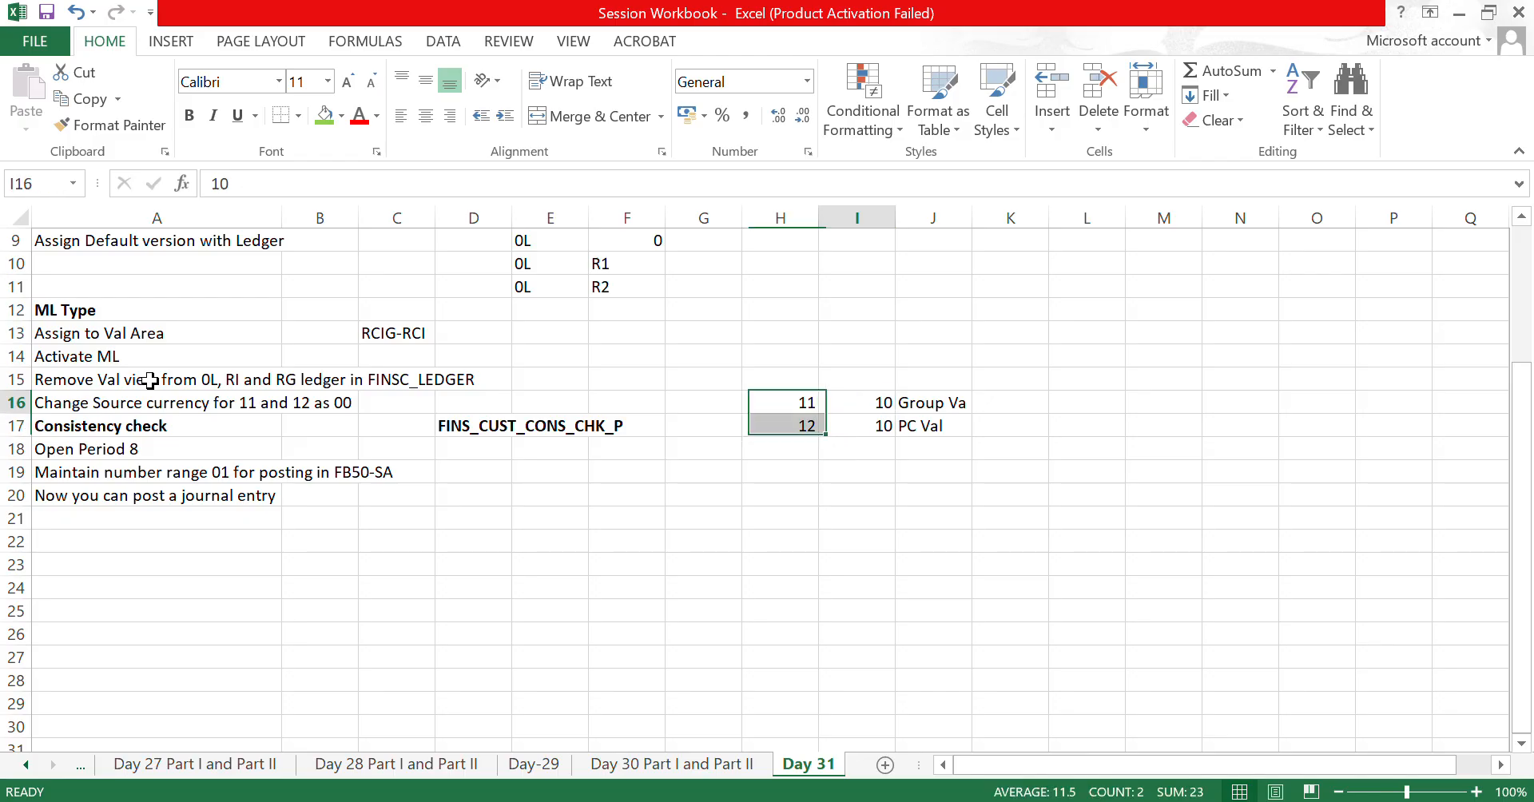
key("F2")
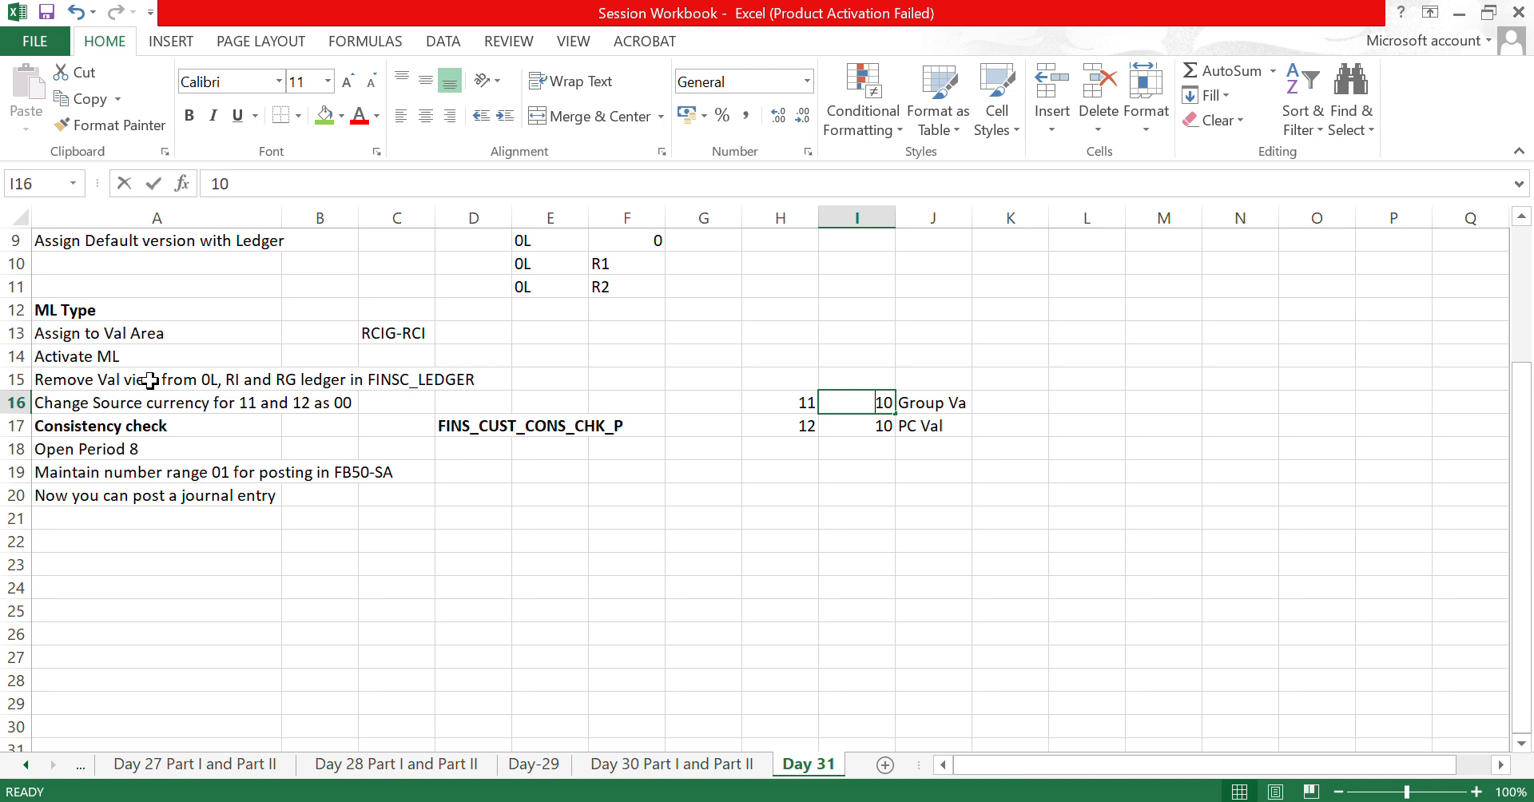
key("BackSpace")
key("BackSpace")
type("00")
key("Return")
key("Up")
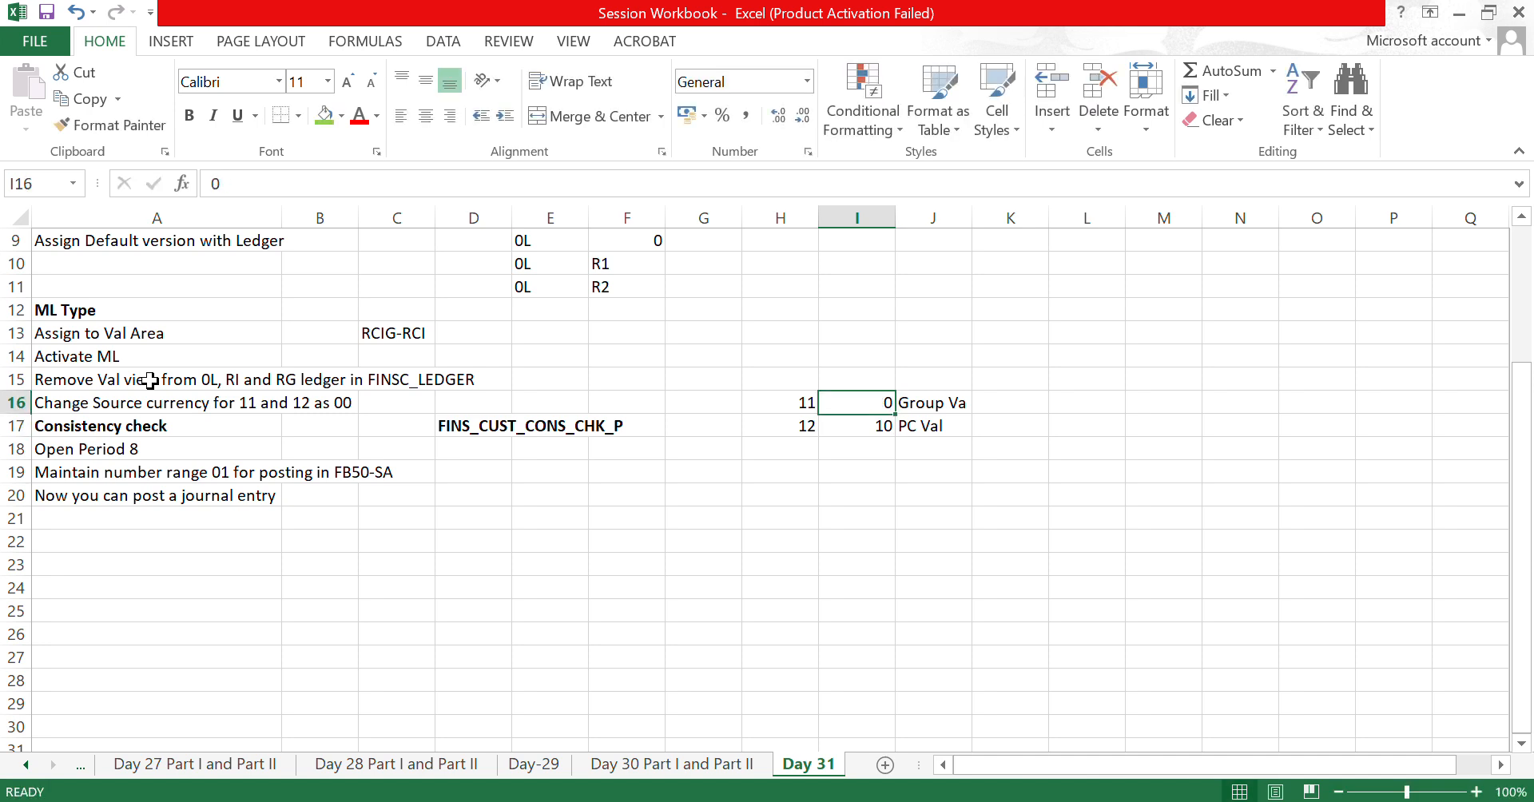
type("'00")
key("Return")
type("'00")
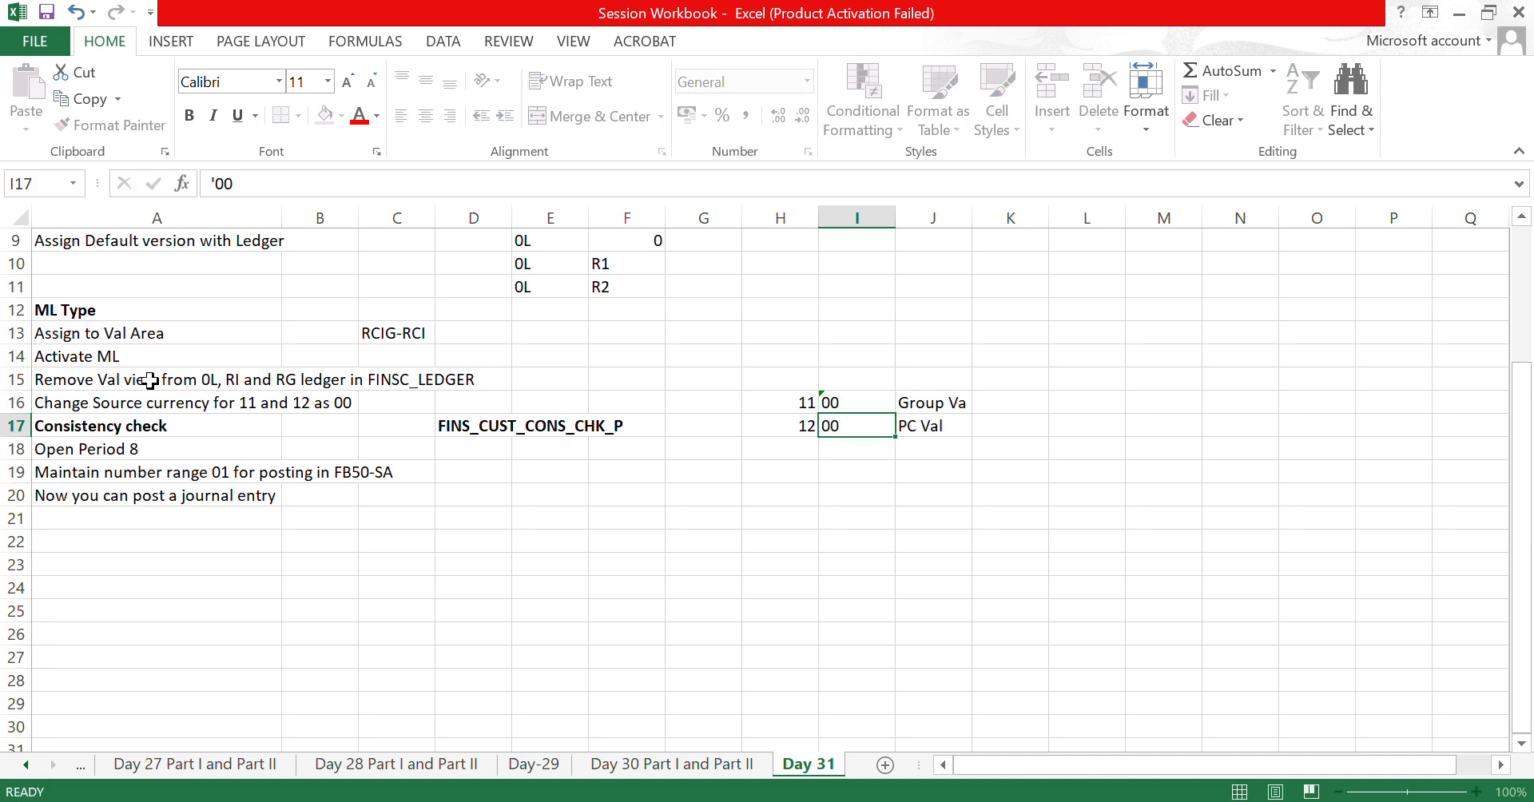
key("Return")
key("Up")
key("Up")
- Switch to SAP, collapse the Controlling branch of the implementation guide and move back up to Financial Accounting
key("alt+Tab")
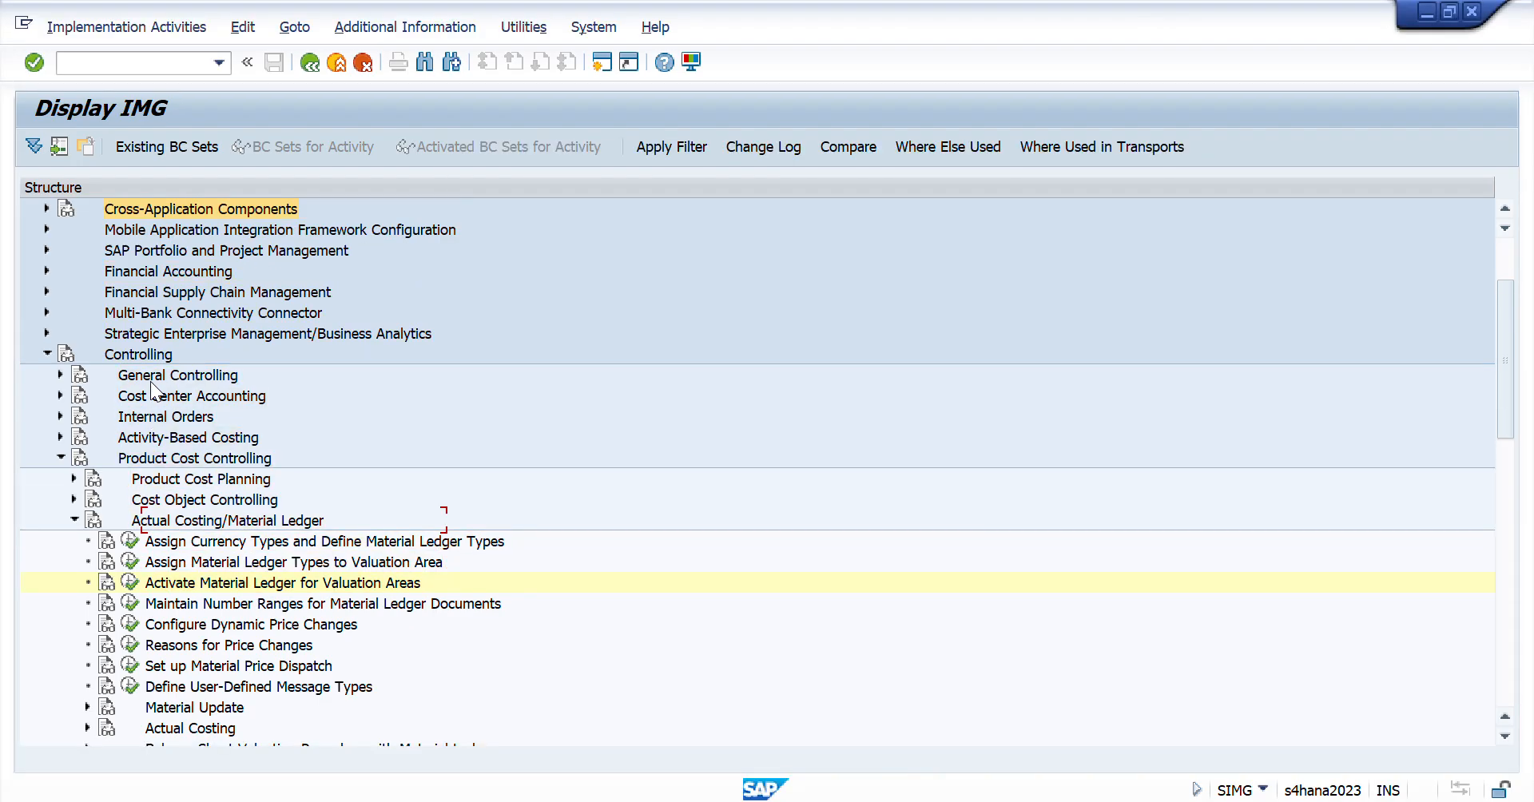
key("Down")
key("Down")
key("Down")
key("Down")
key("Down")
key("Down")
key("Down")
key("Down")
key("Down")
key("Down")
key("Down")
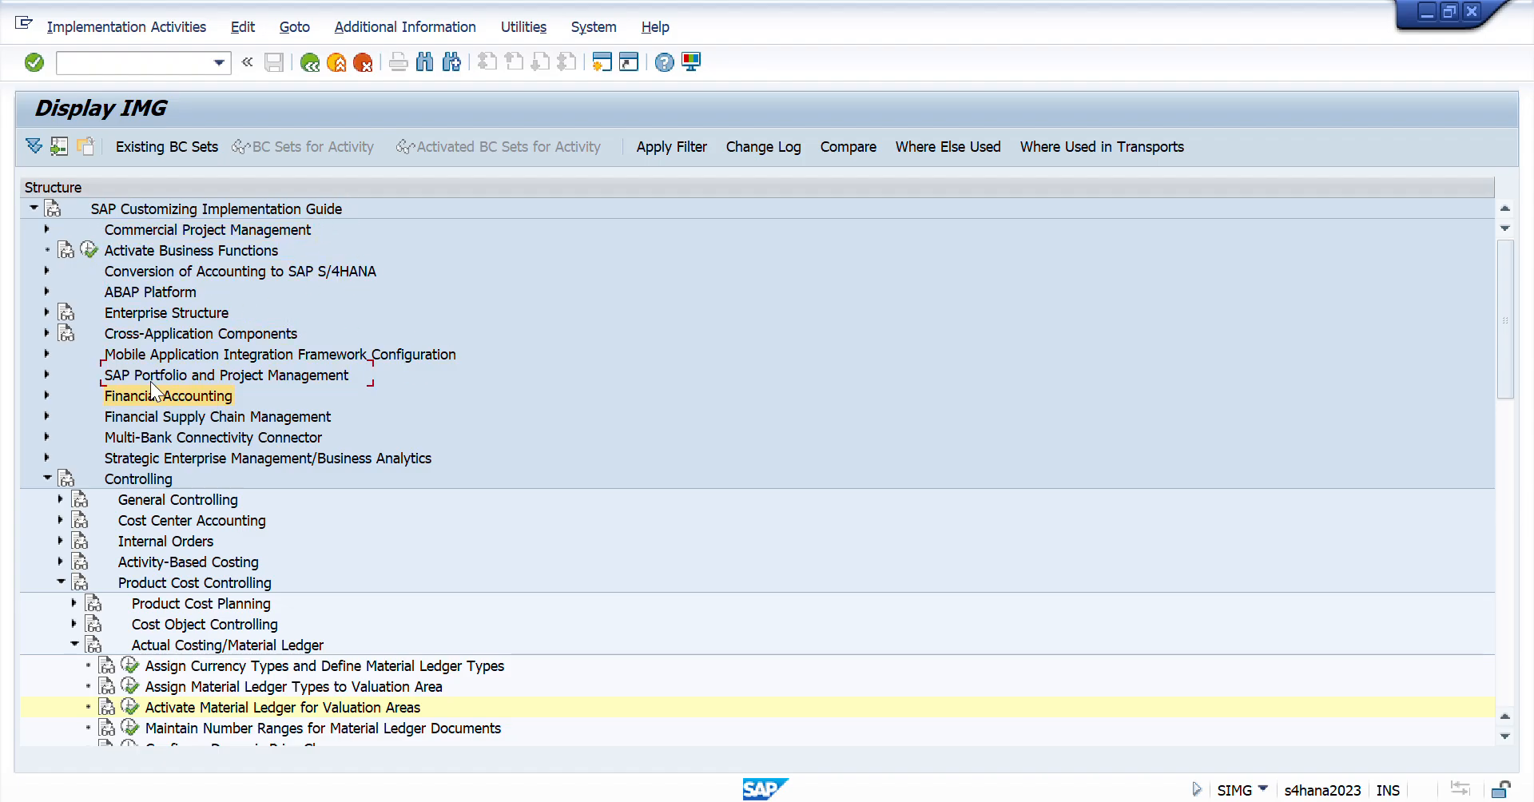
key("Down")
key("Down")
key("Left")
key("Left")
key("Up")
key("Up")
key("Up")
key("Up")
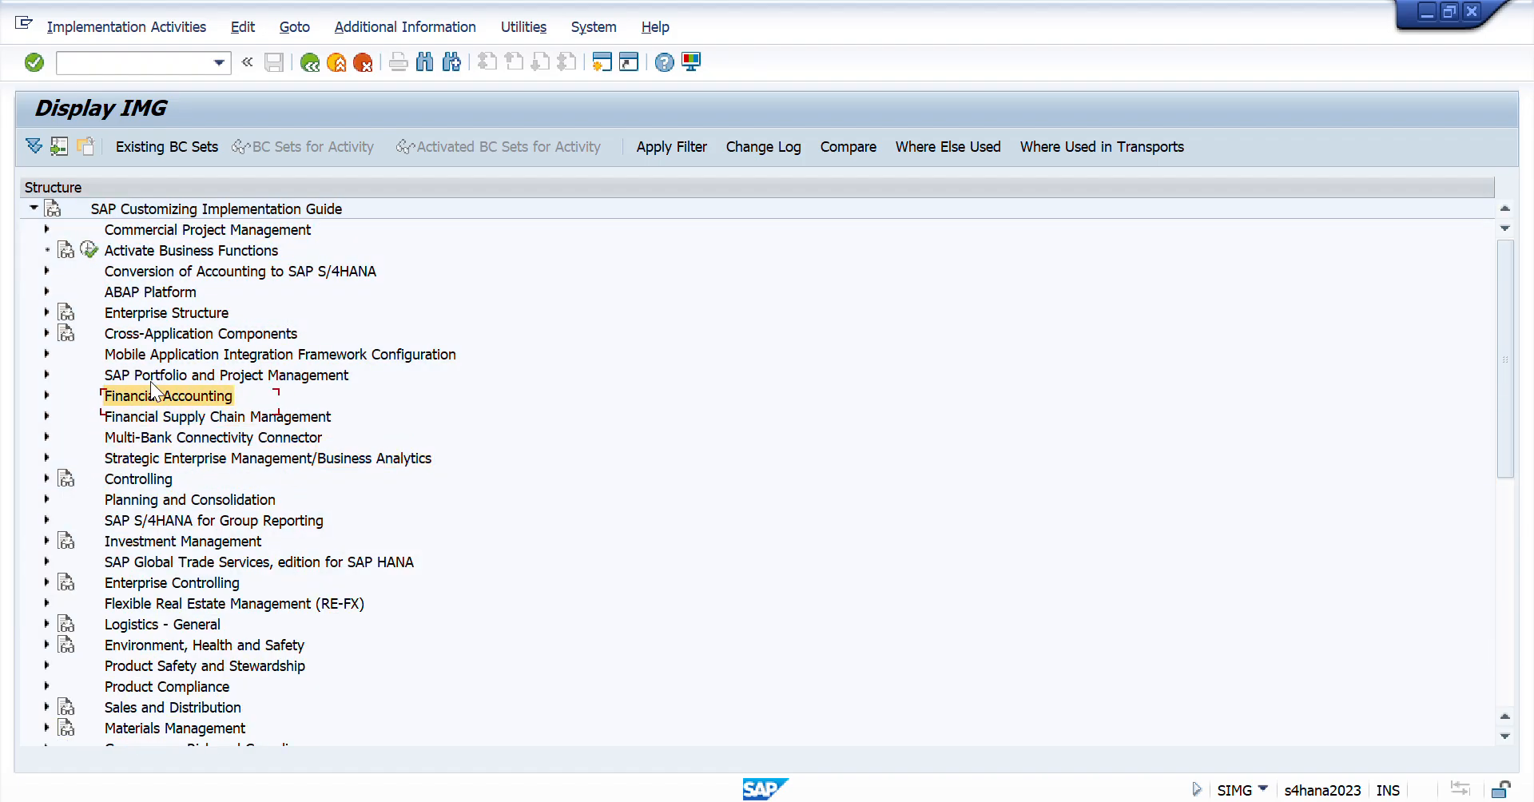
- Open Define Settings for Ledgers and Currency Types within the Ledger node of Financial Accounting Global Settings
key("Right")
key("Down")
key("Down")
key("Down")
key("Down")
key("Down")
key("Down")
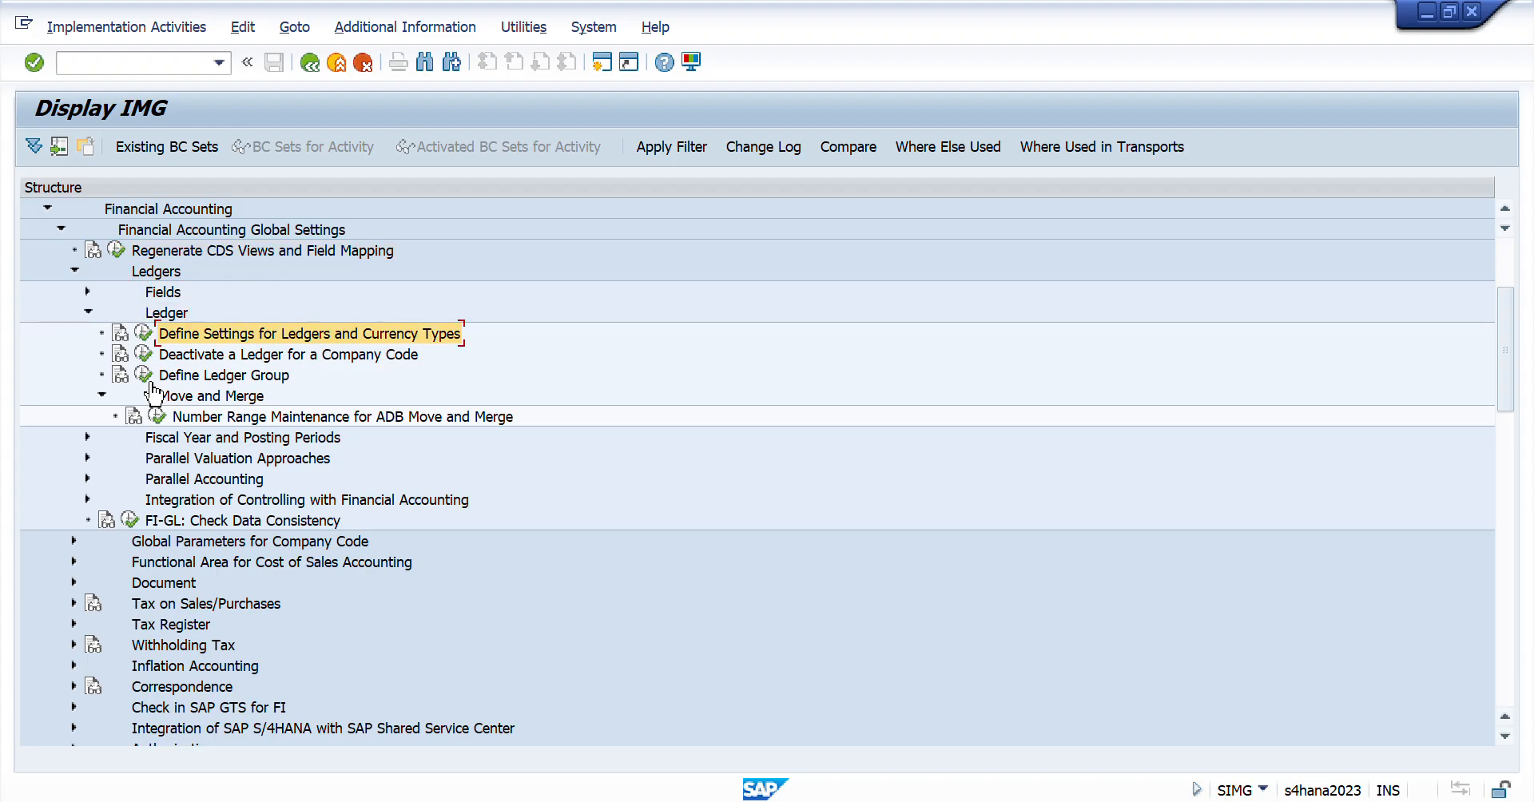
key("Return")
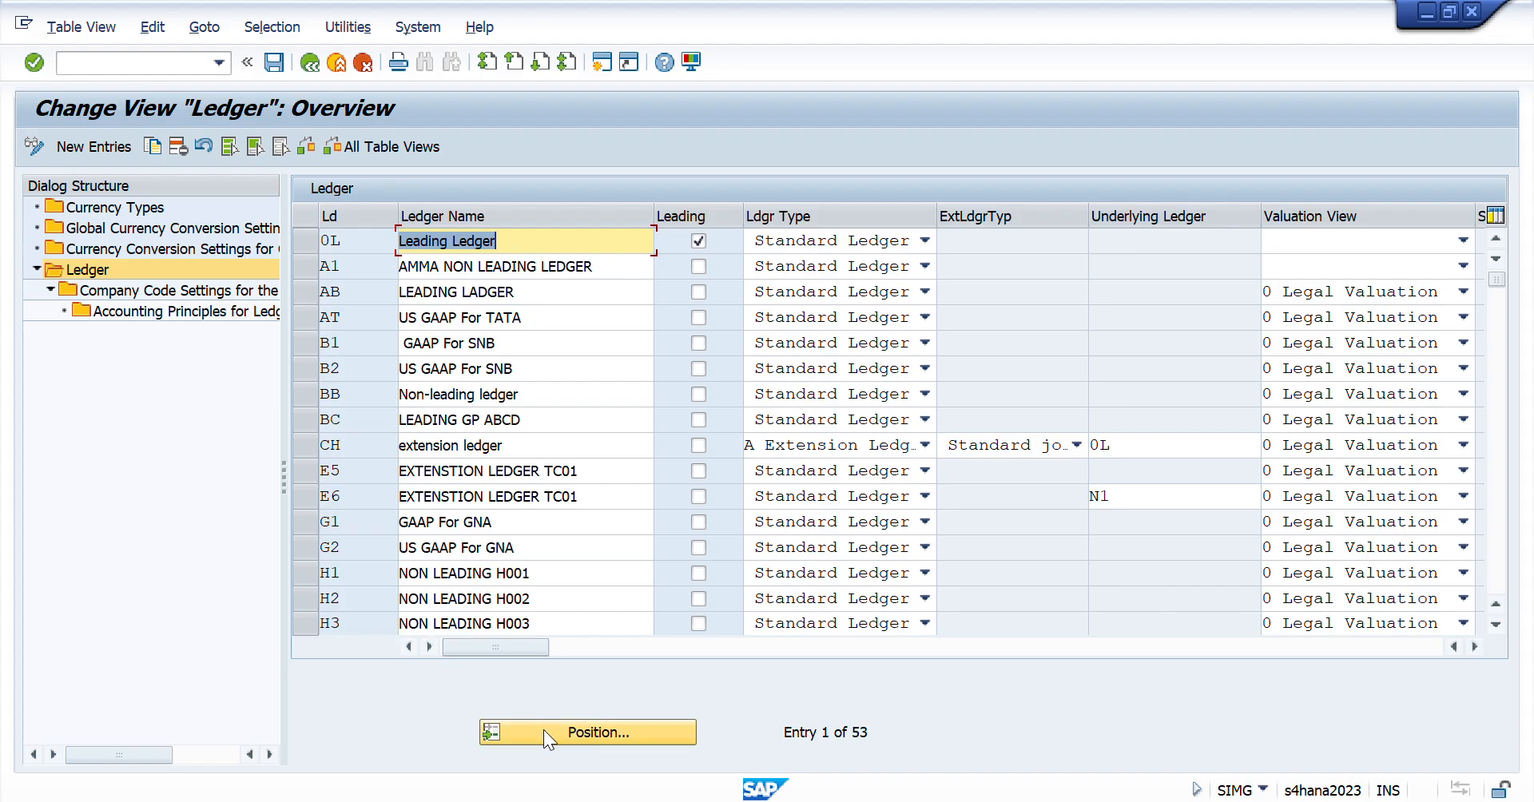
- Check the source currency types for company code RCII in the company-code currency conversion settings, and return to the ledger overview
double_click(158, 246)
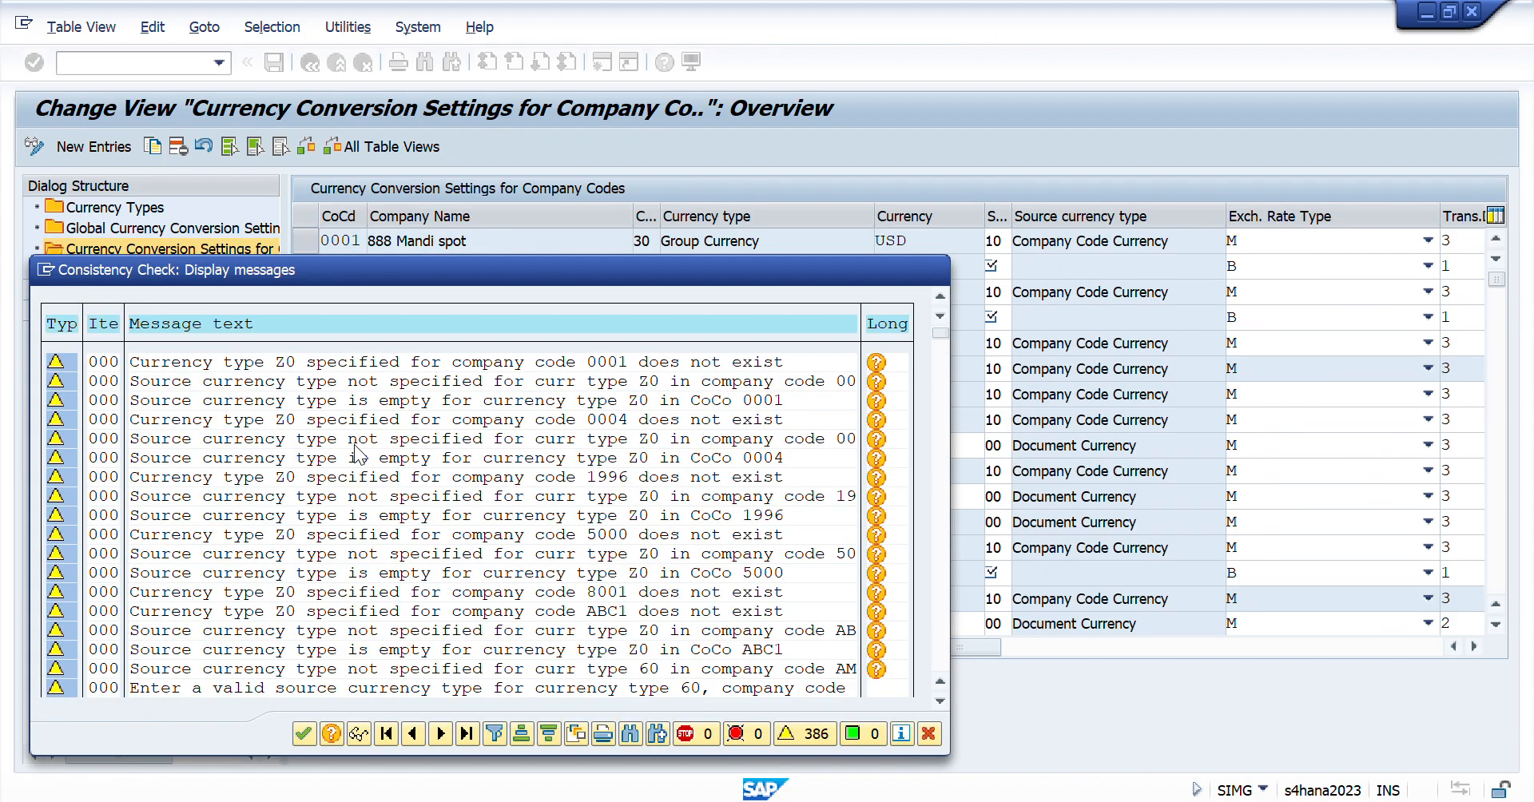
key("Return")
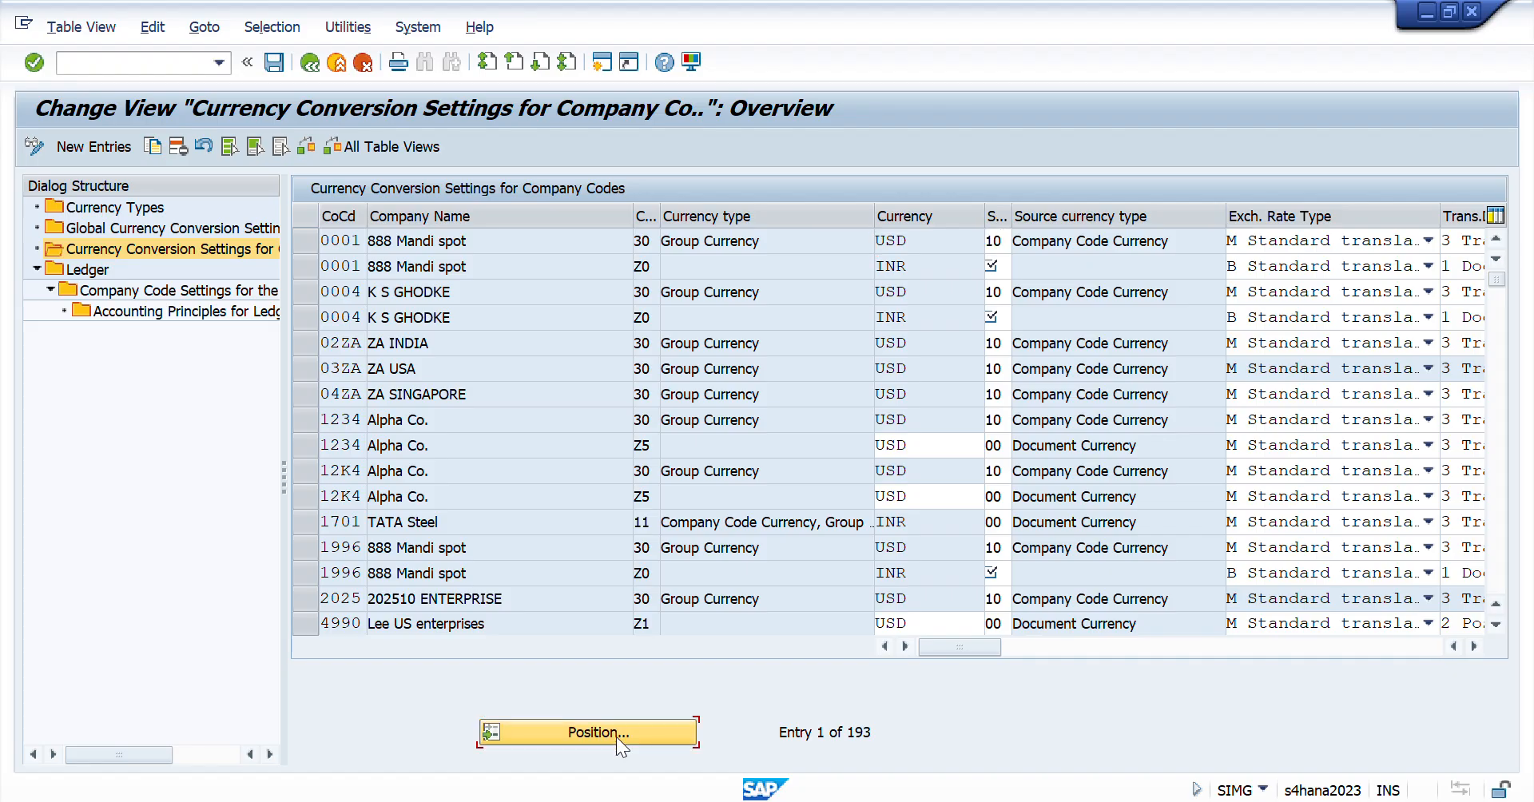
left_click(616, 734)
type("rcii")
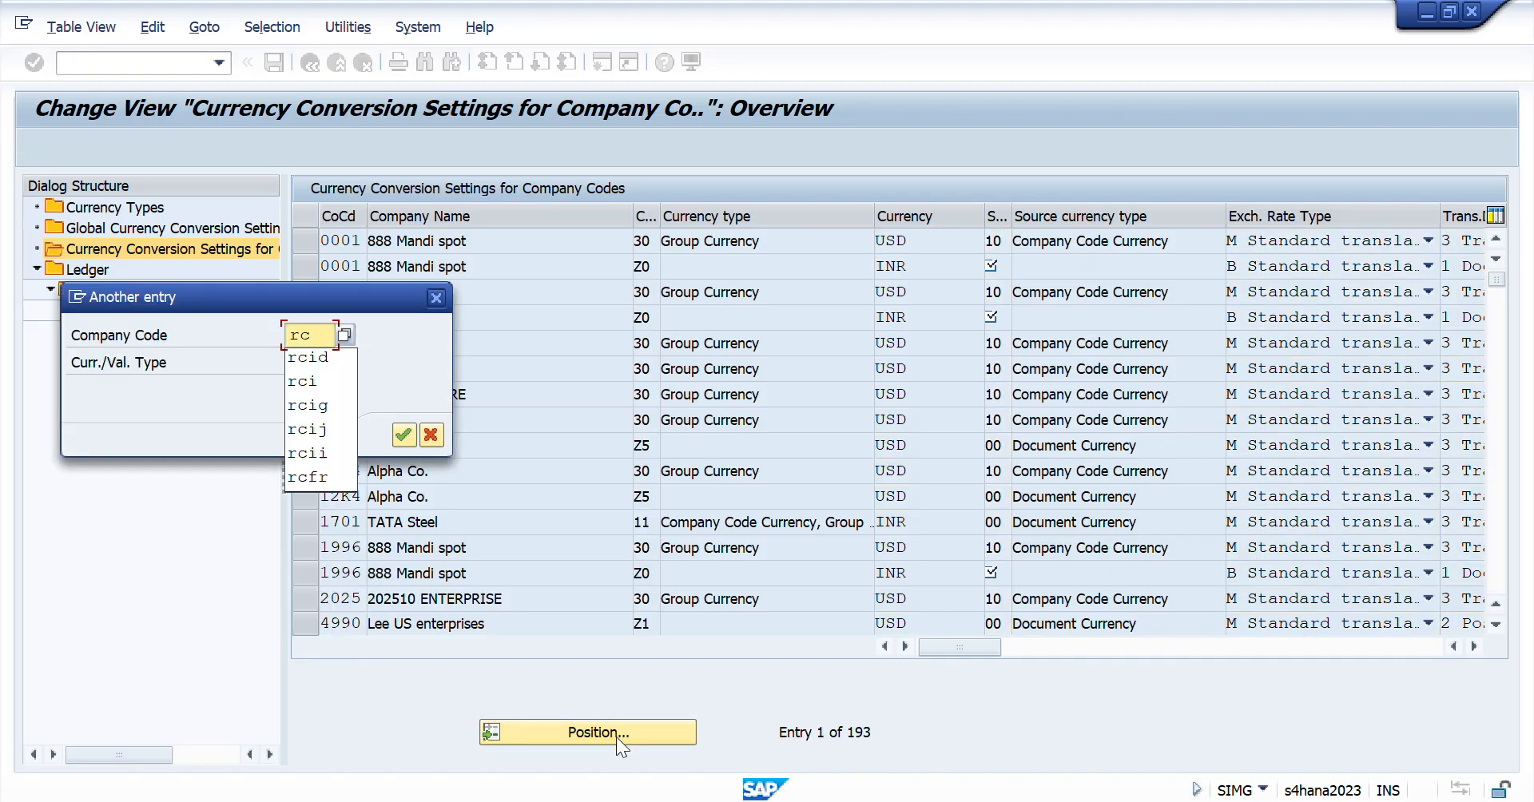
key("Return")
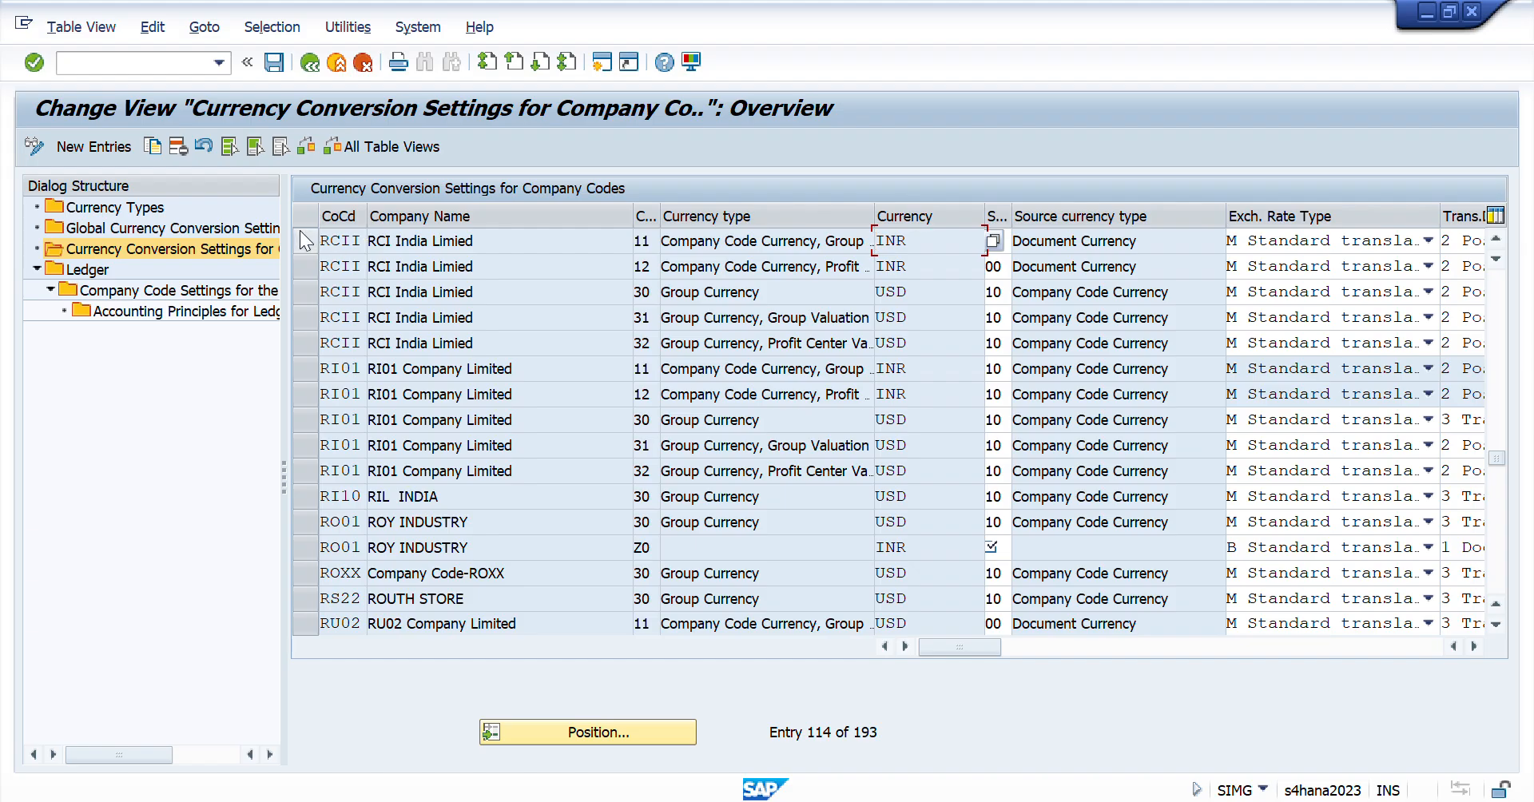
left_click(1034, 239)
left_click(311, 63)
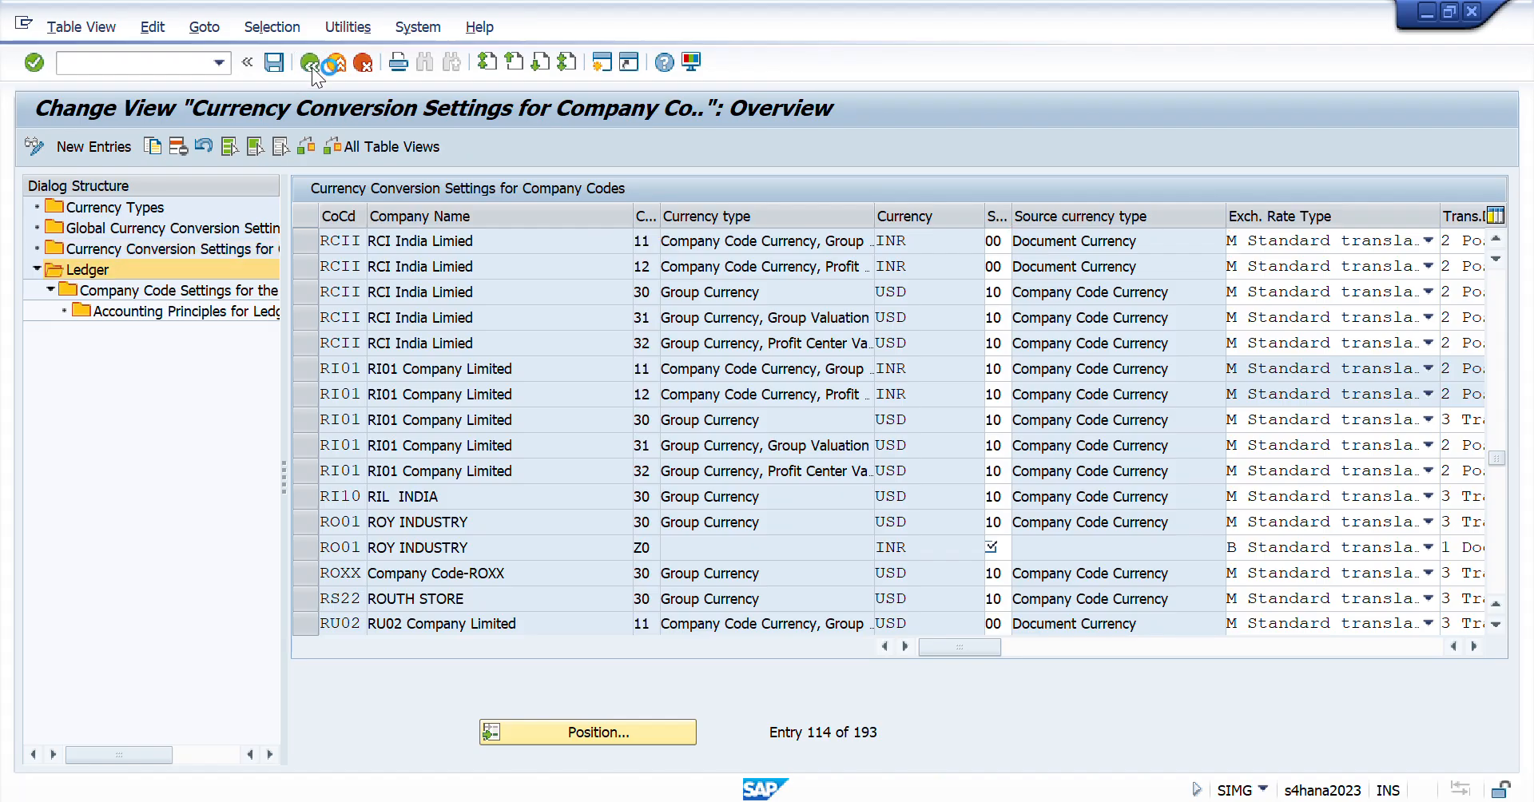
key("Return")
- Switch to the Session Workbook in Excel and review the Day 31 checklist items up to the source currency change in row 16
key("alt+Tab")
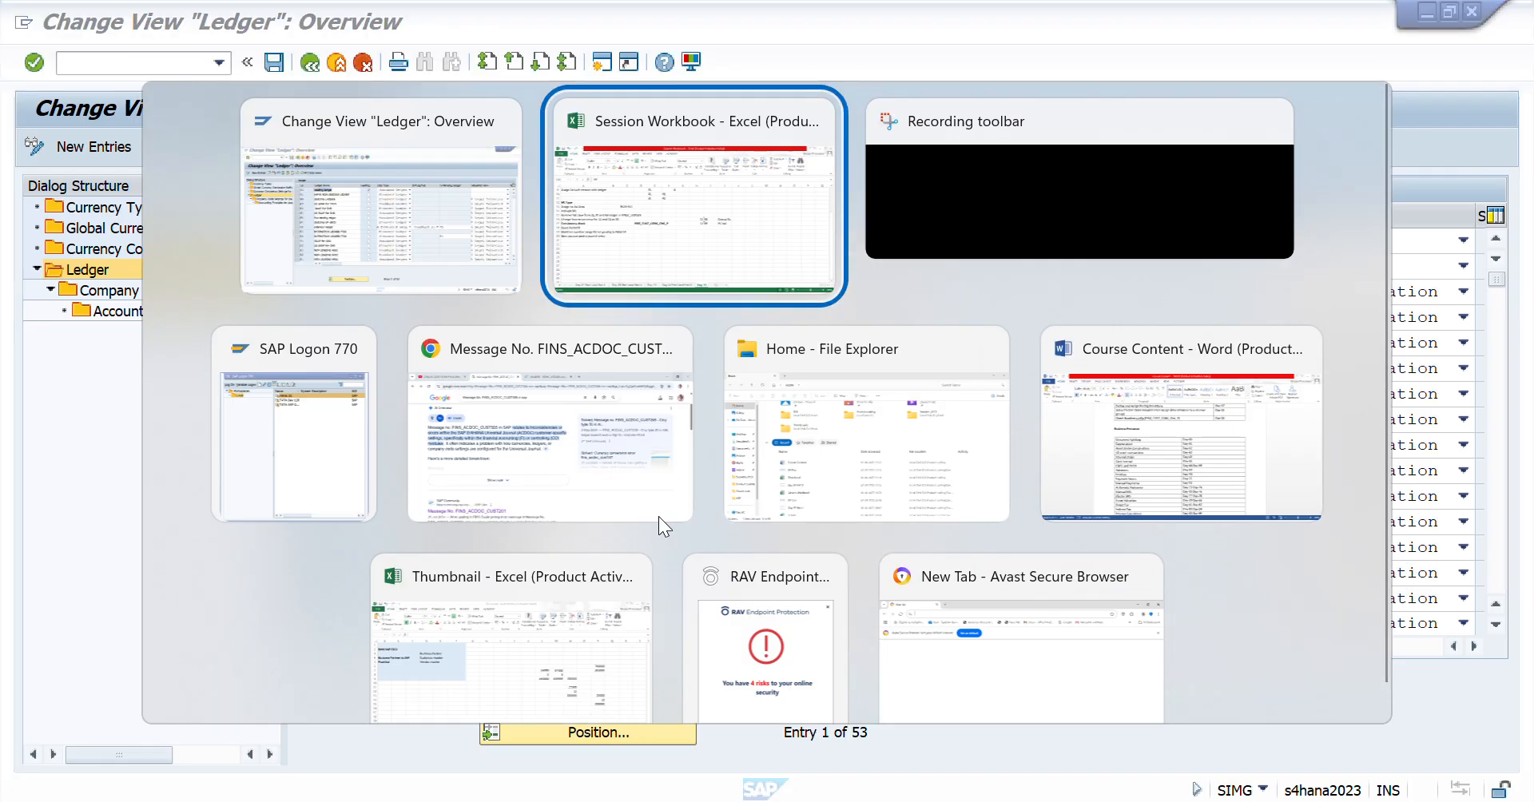
key("Up")
key("Left")
key("Left")
key("Left")
key("Left")
key("Left")
key("Left")
key("Left")
key("Left")
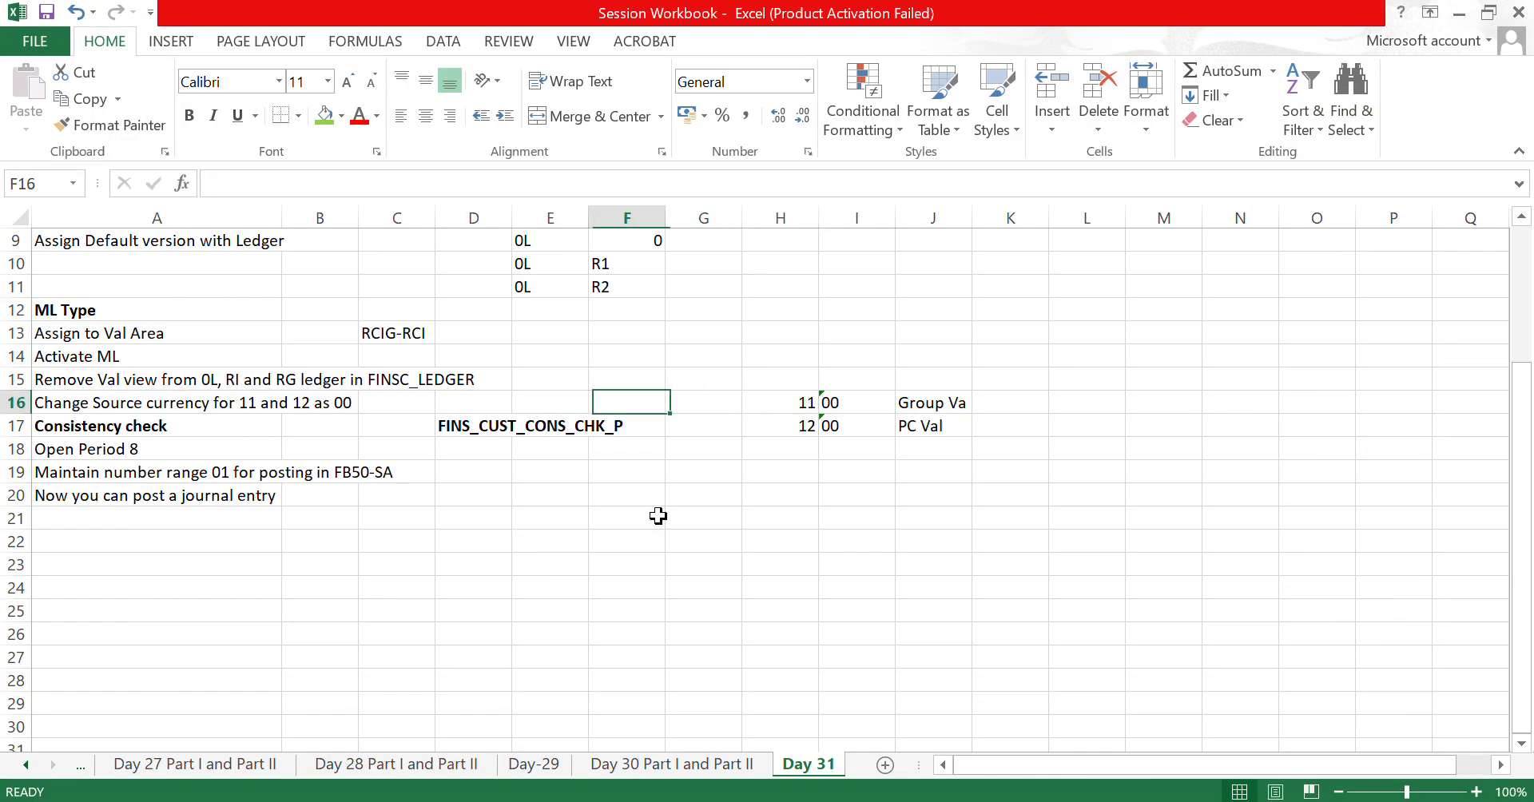
key("shift+Up")
key("shift+Up")
key("shift+Up")
key("shift+Up")
key("shift+Up")
key("shift+Up")
key("shift+Up")
key("shift+Up")
key("shift+Up")
key("shift+Up")
key("shift+Up")
key("shift+Up")
key("shift+Up")
key("shift+Up")
key("shift+Up")
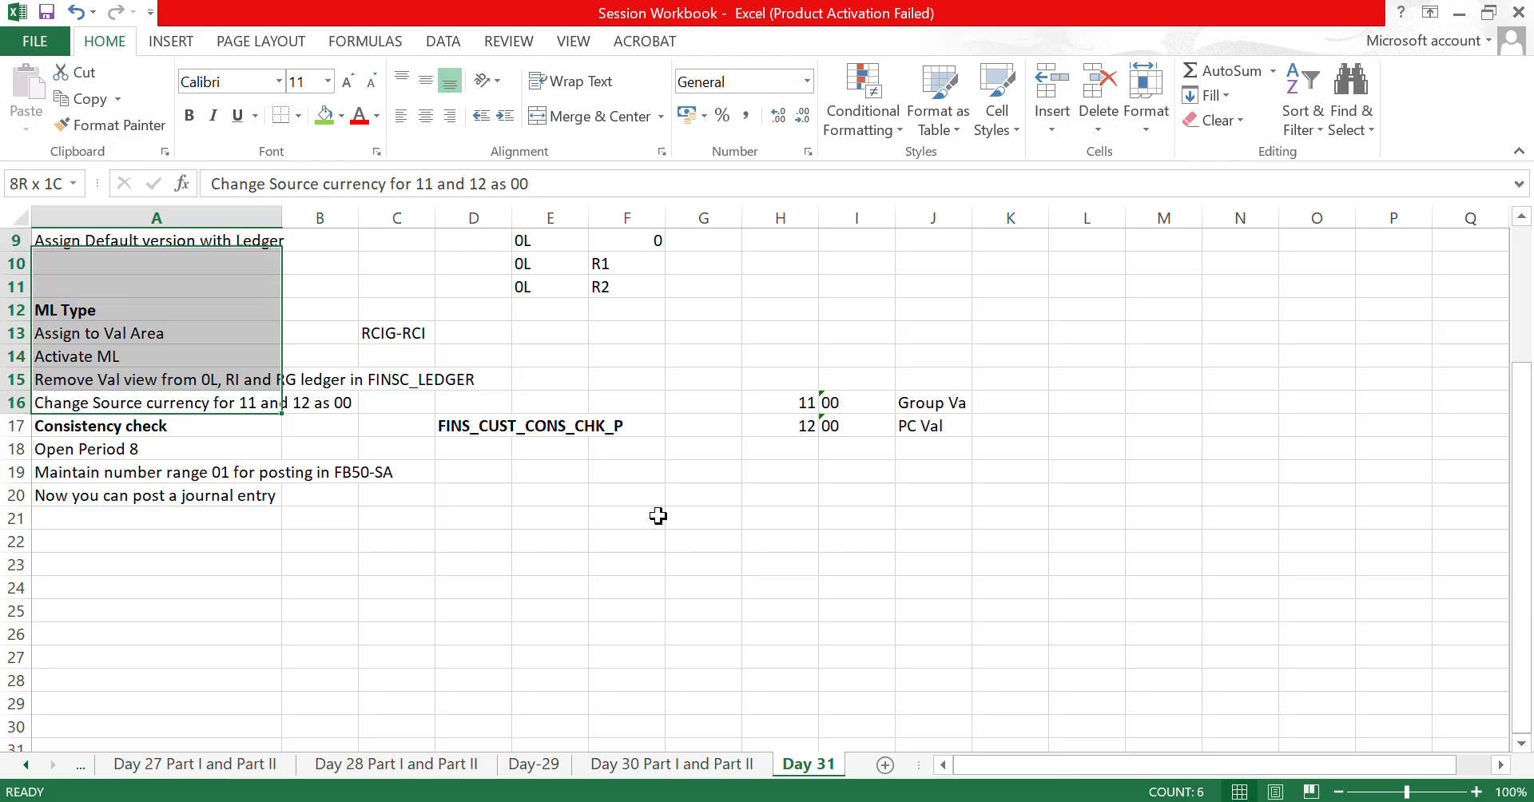
- Copy the consistency check transaction code FINS_CUST_CONS_CHK_P from cell D17
key("Down")
key("Down")
key("Down")
key("Down")
key("Down")
key("Down")
key("Down")
key("Down")
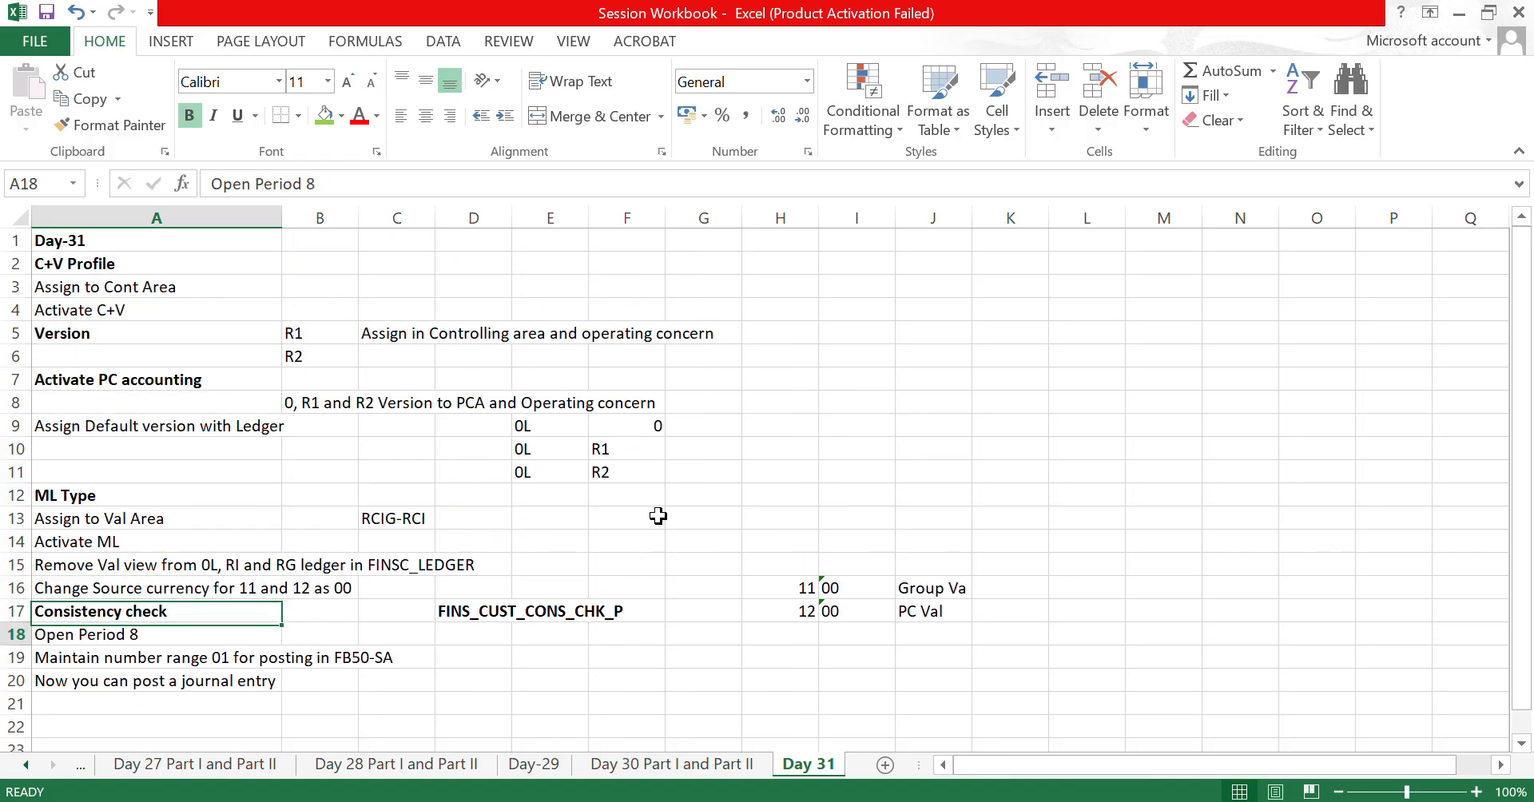
key("Up")
key("Up")
key("Up")
key("Up")
key("Up")
key("Up")
key("Up")
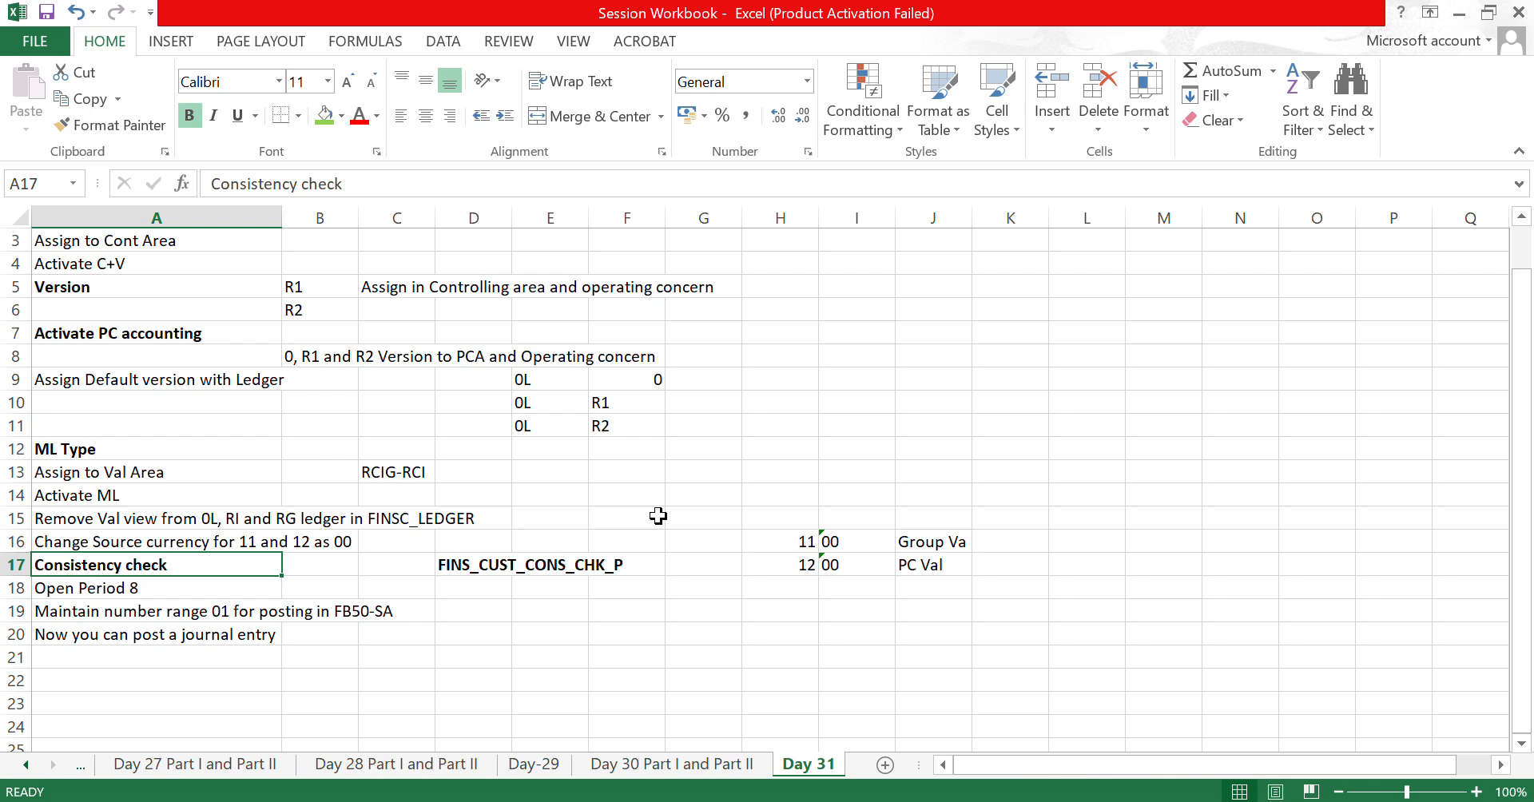
key("Right")
key("Right")
key("Right")
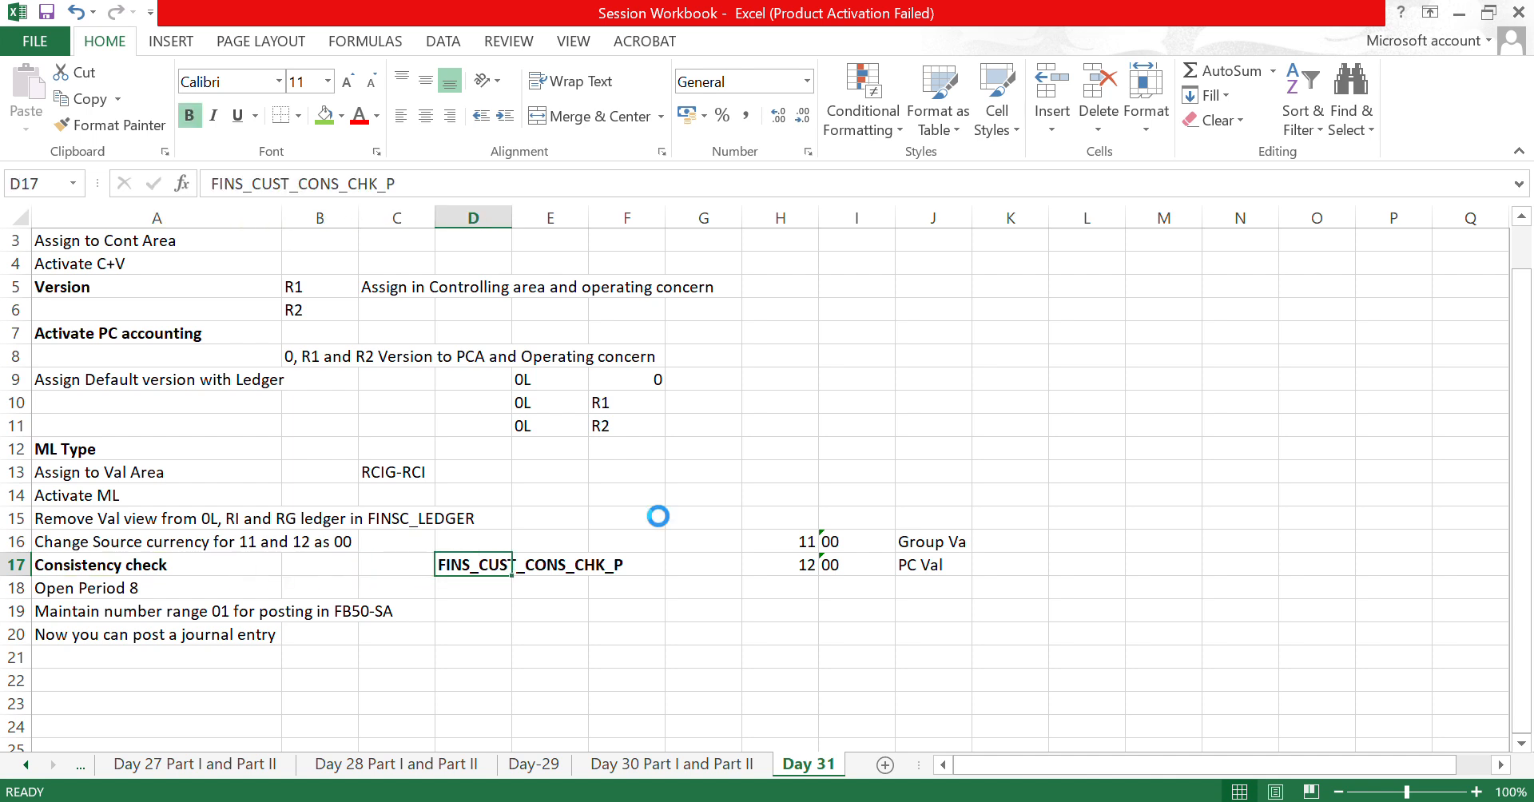
key("ctrl+c")
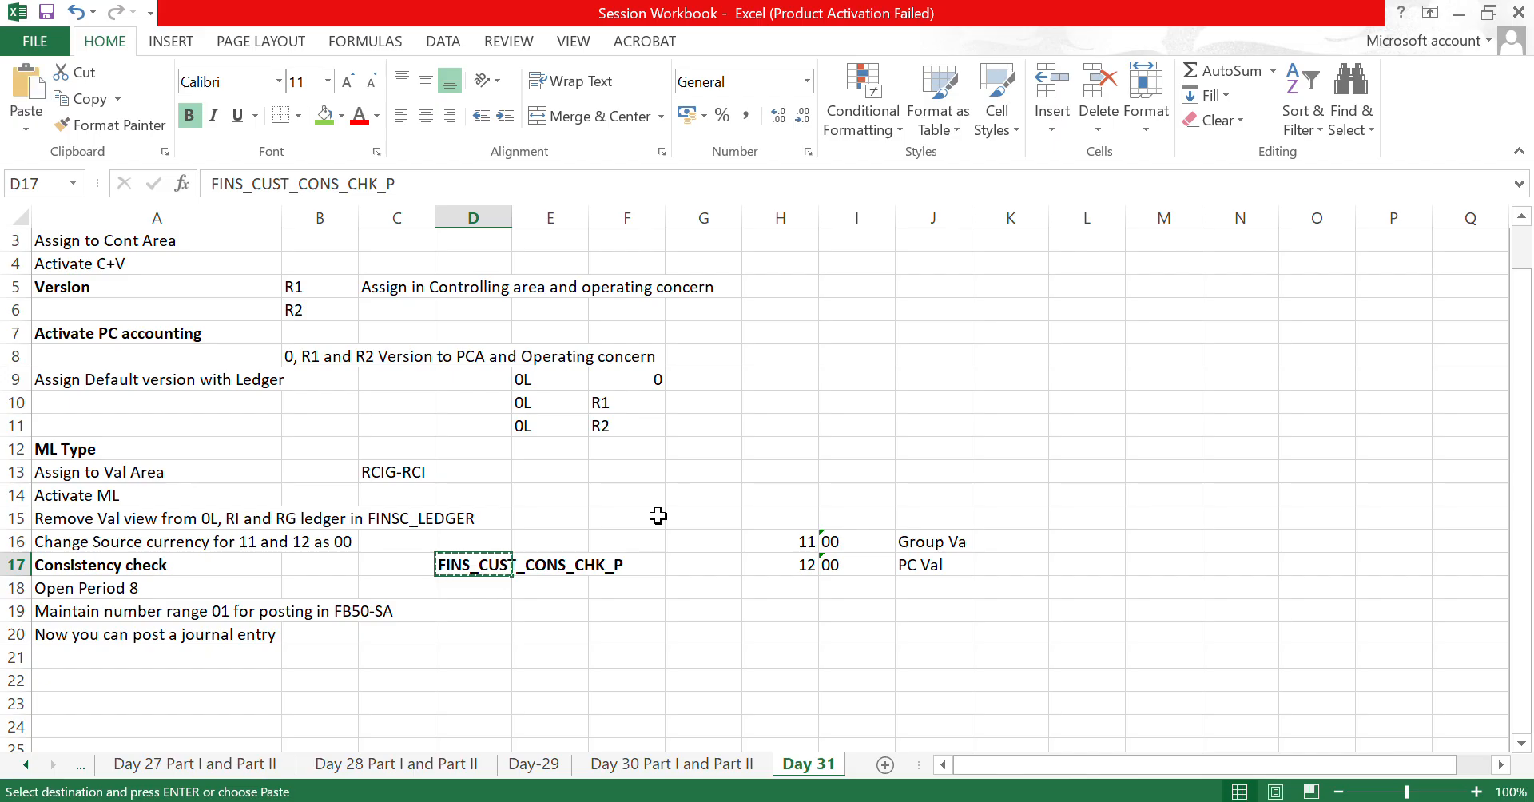
- Switch to SAP and start the copied transaction FINS_CUST_CONS_CHK_P in a new session
key("alt+Tab")
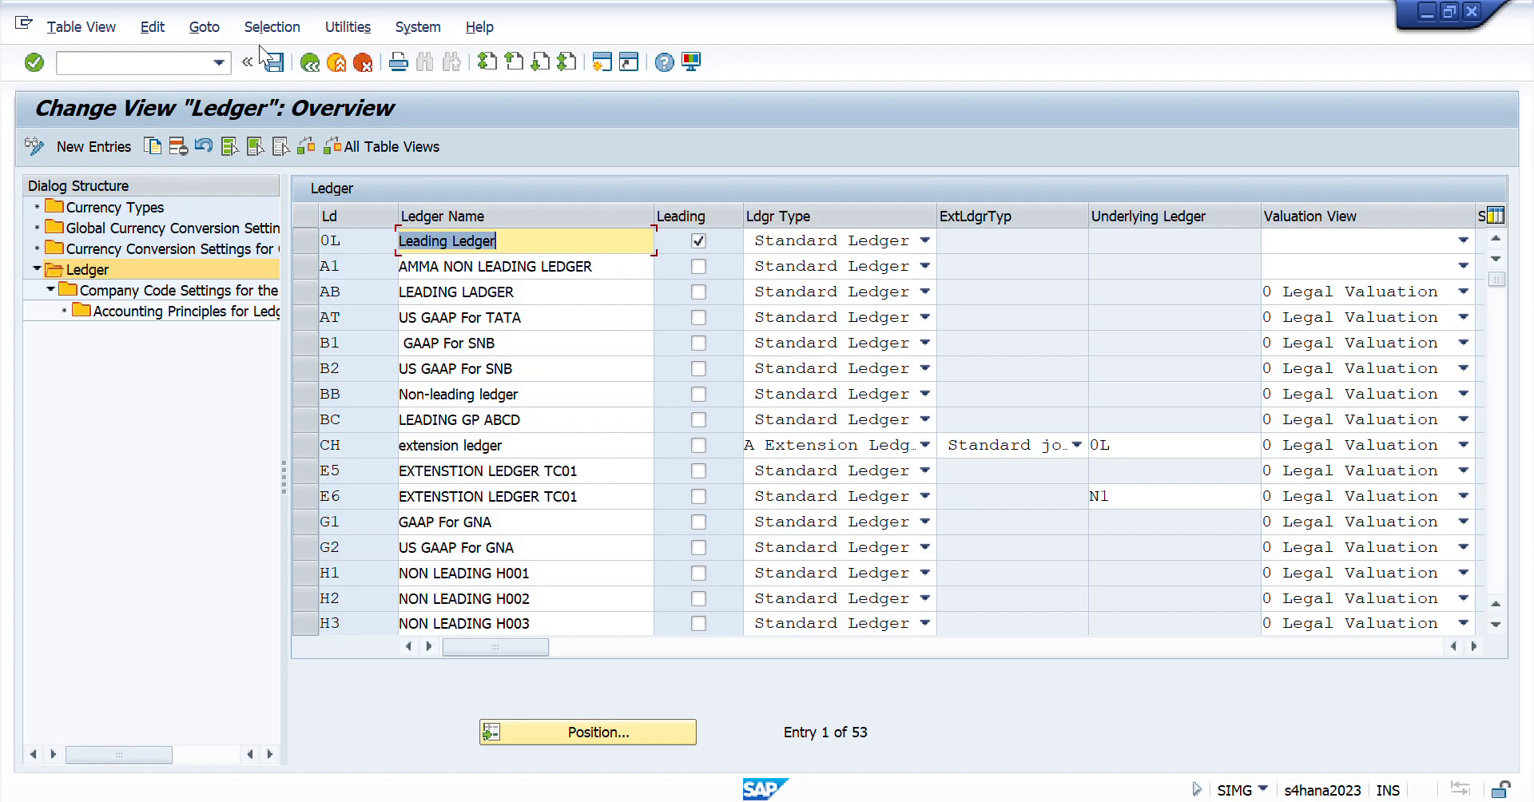
left_click(602, 61)
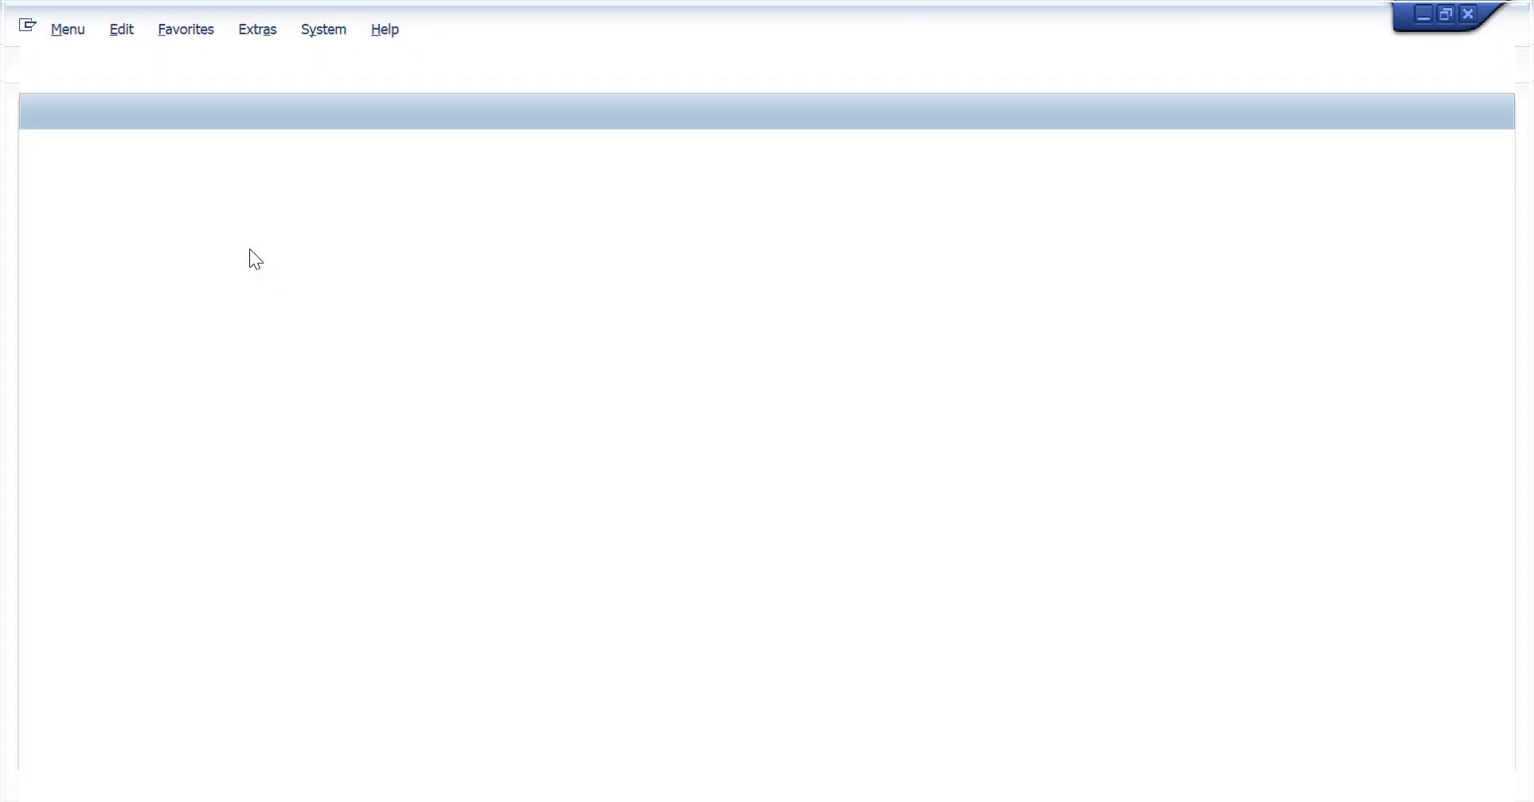
key("ctrl+v")
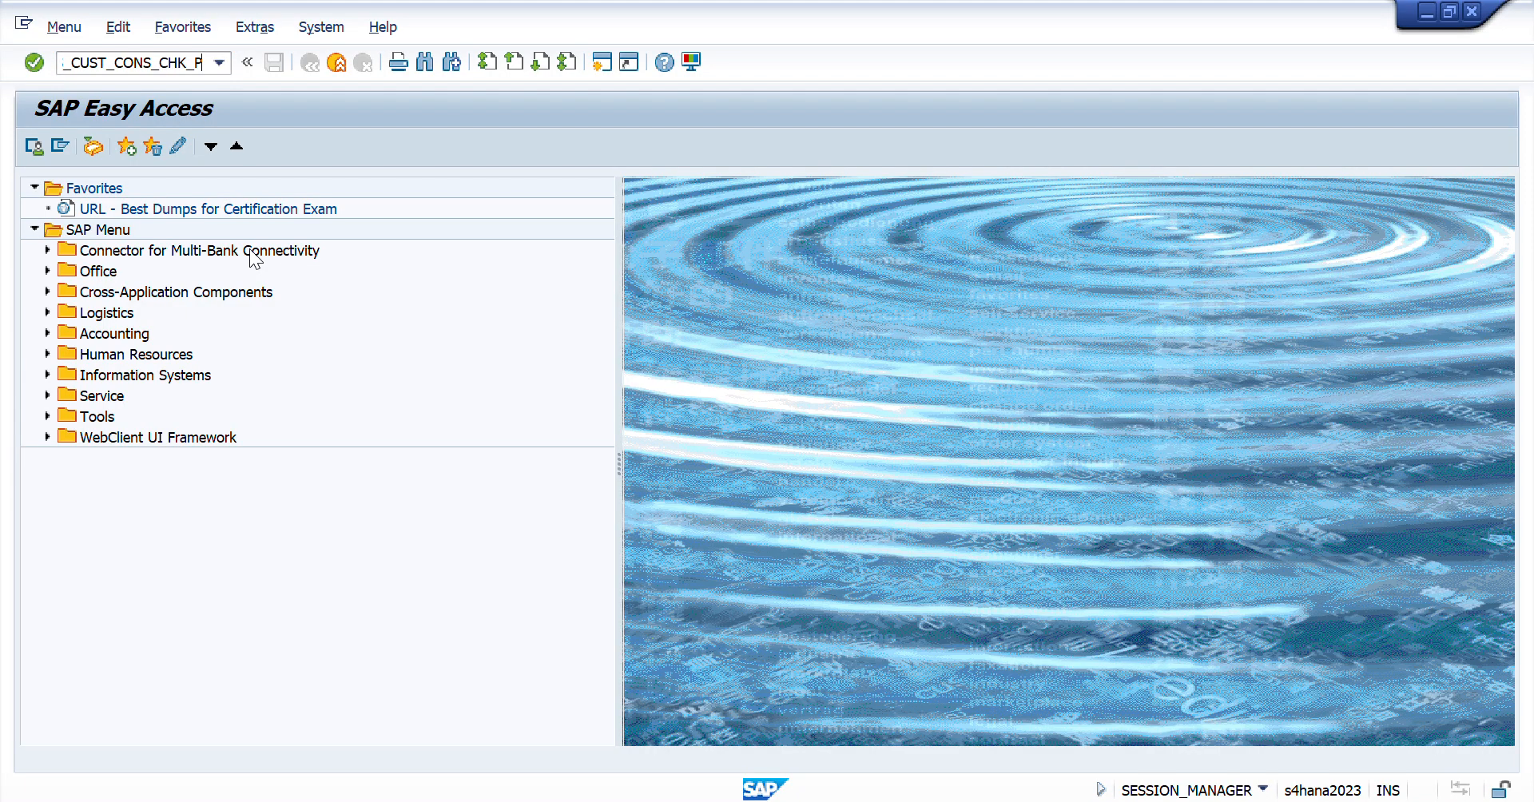
key("Return")
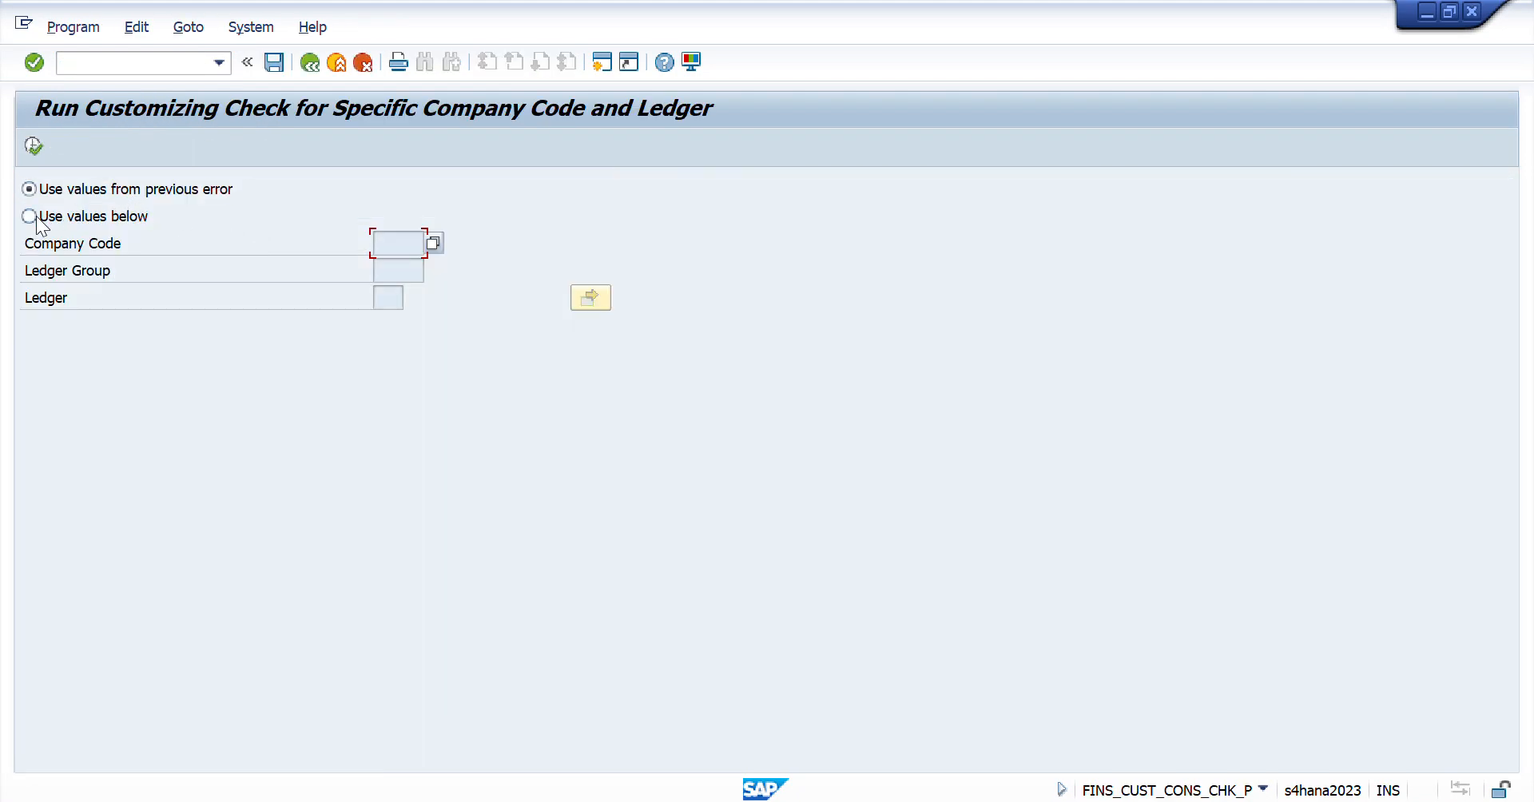
- Run the customizing check with own values for company code RCII, leaving the ledger group and ledger blank
left_click(119, 213)
left_click(385, 245)
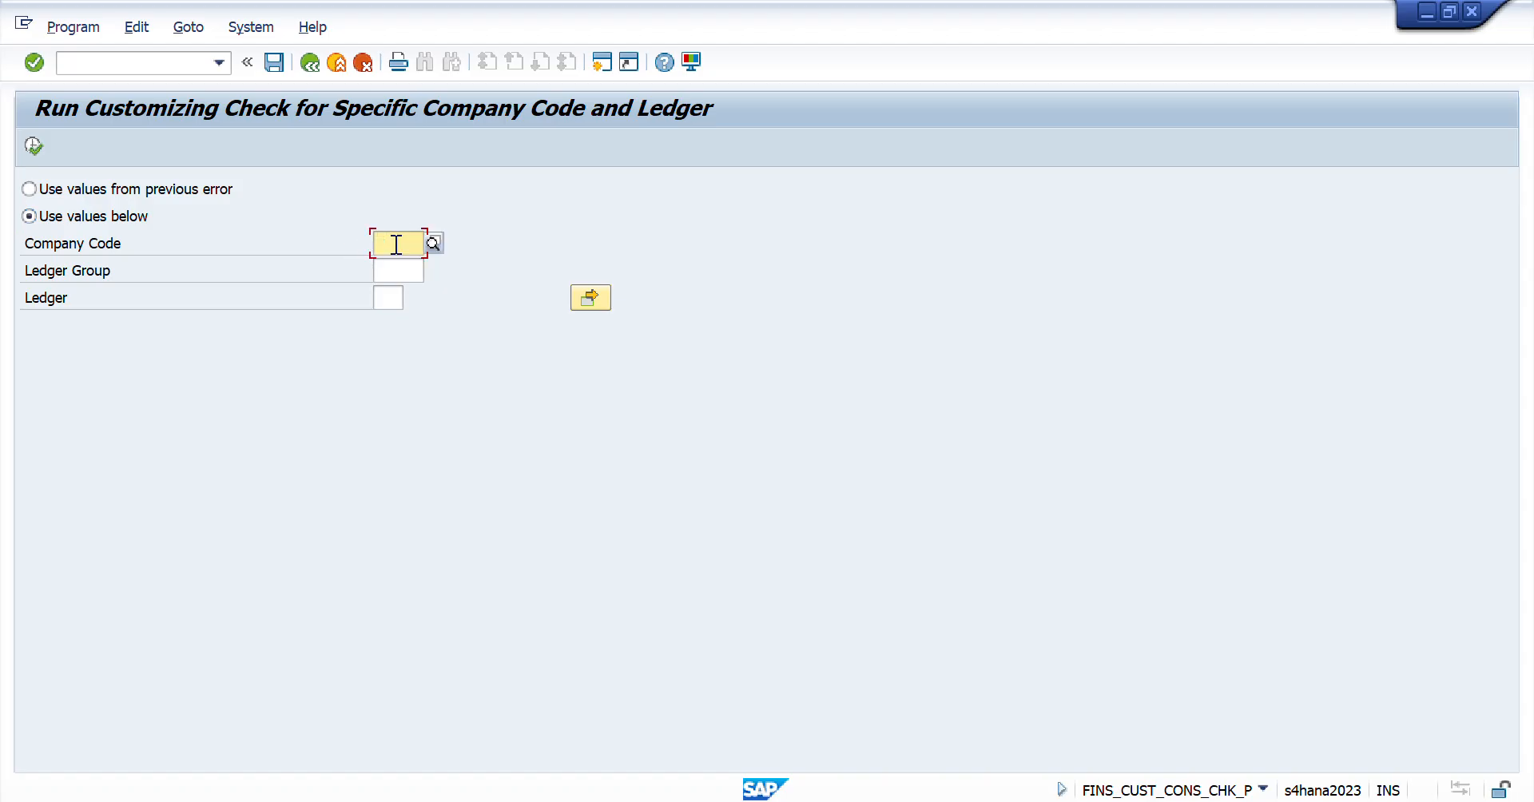
type("RCII")
key("Tab")
left_click(33, 146)
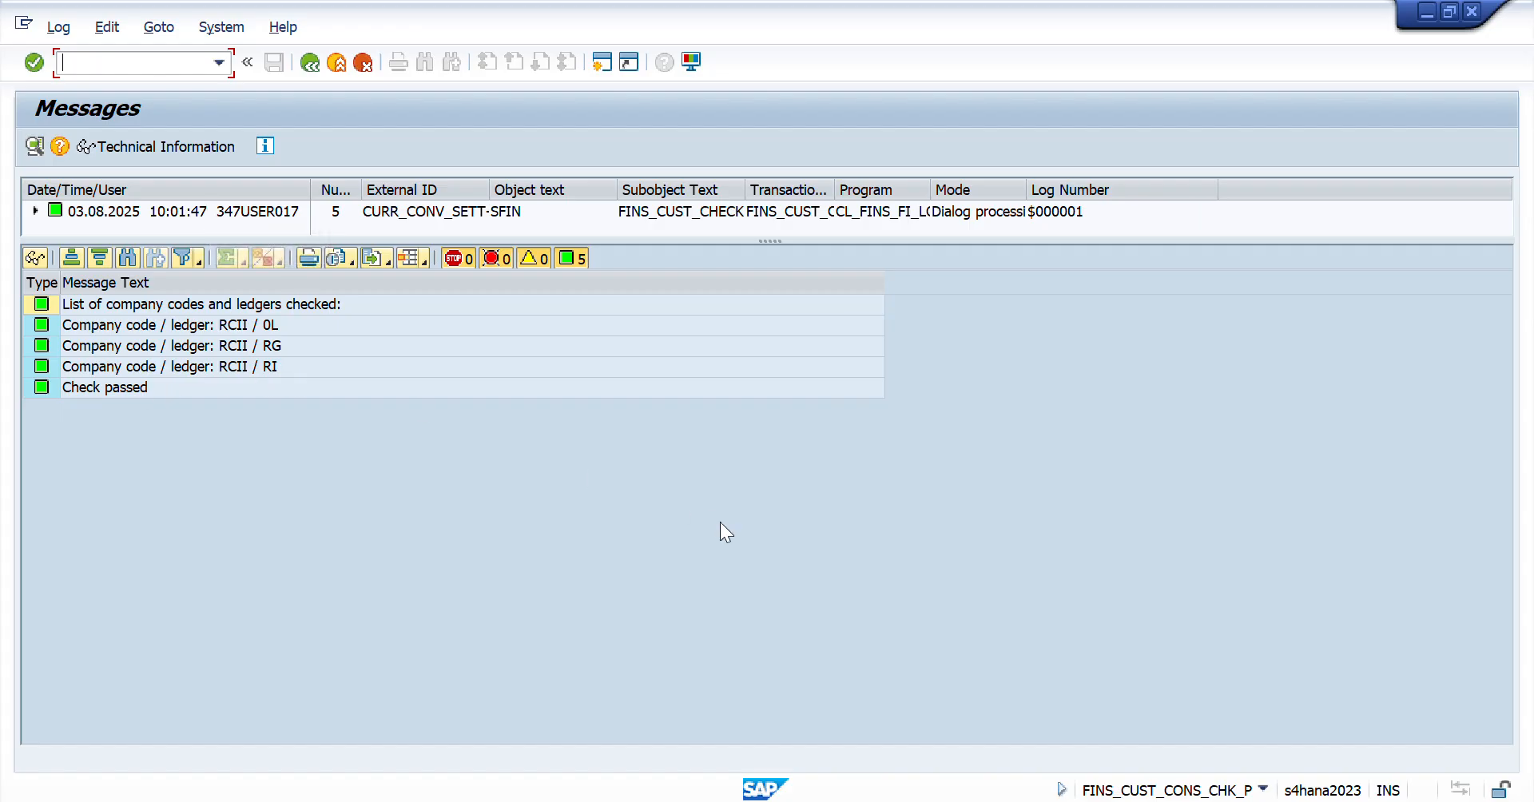
- Return to the Session Workbook in Excel and review the remaining checklist items in A18:A20, starting with opening period 8
key("F3")
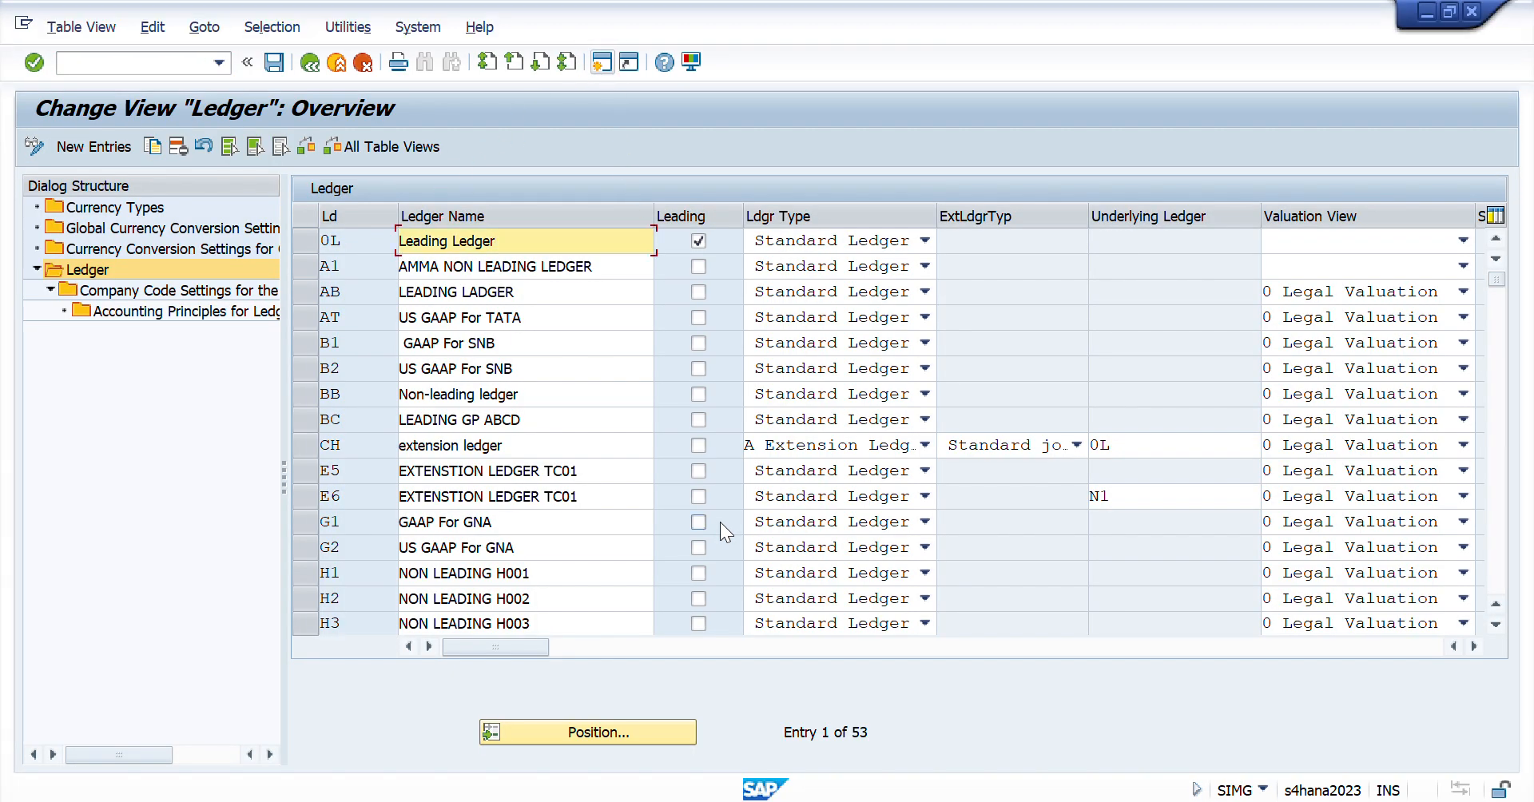
key("alt+Tab")
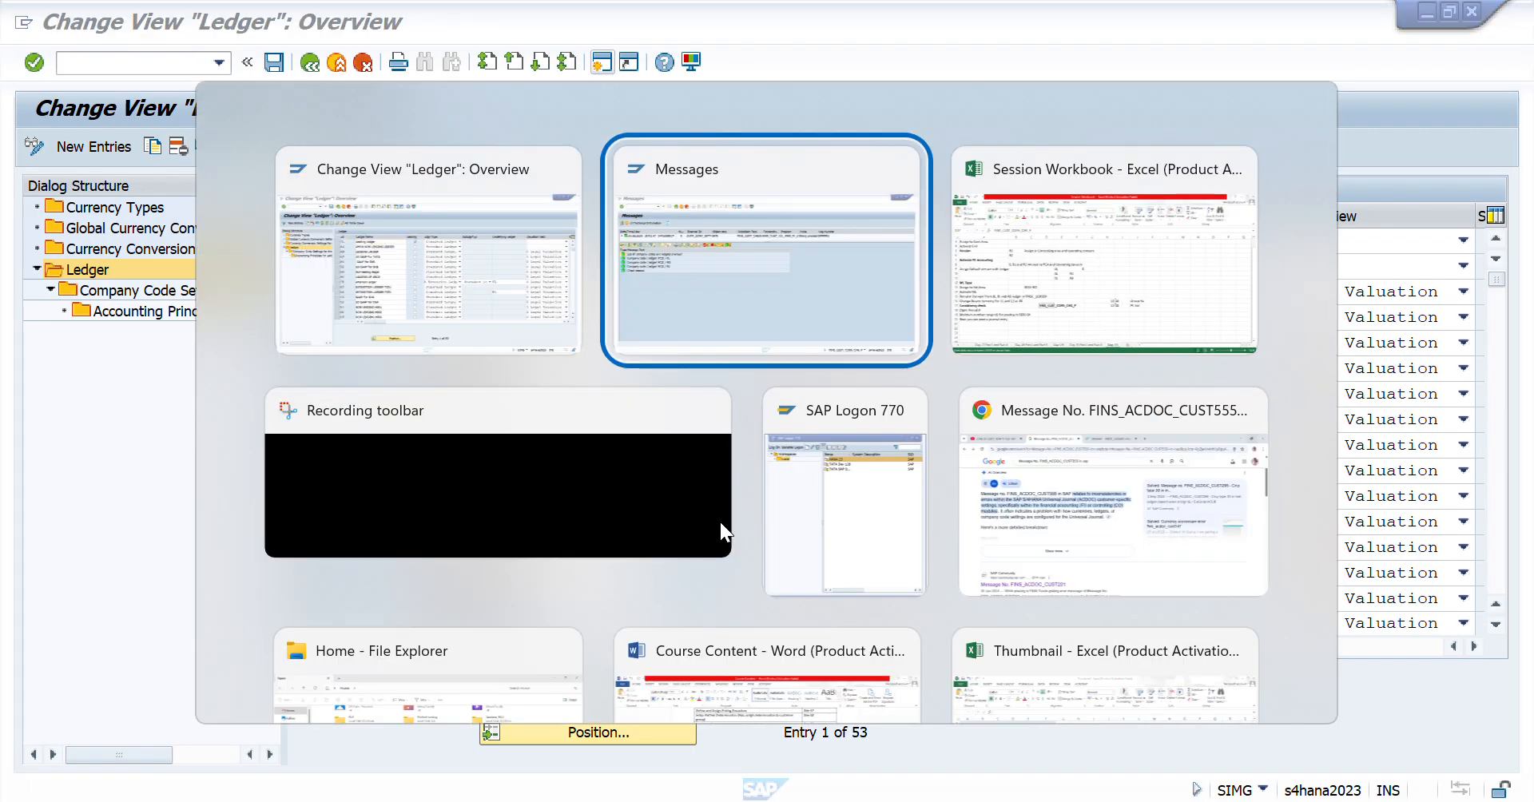
key("alt+Tab")
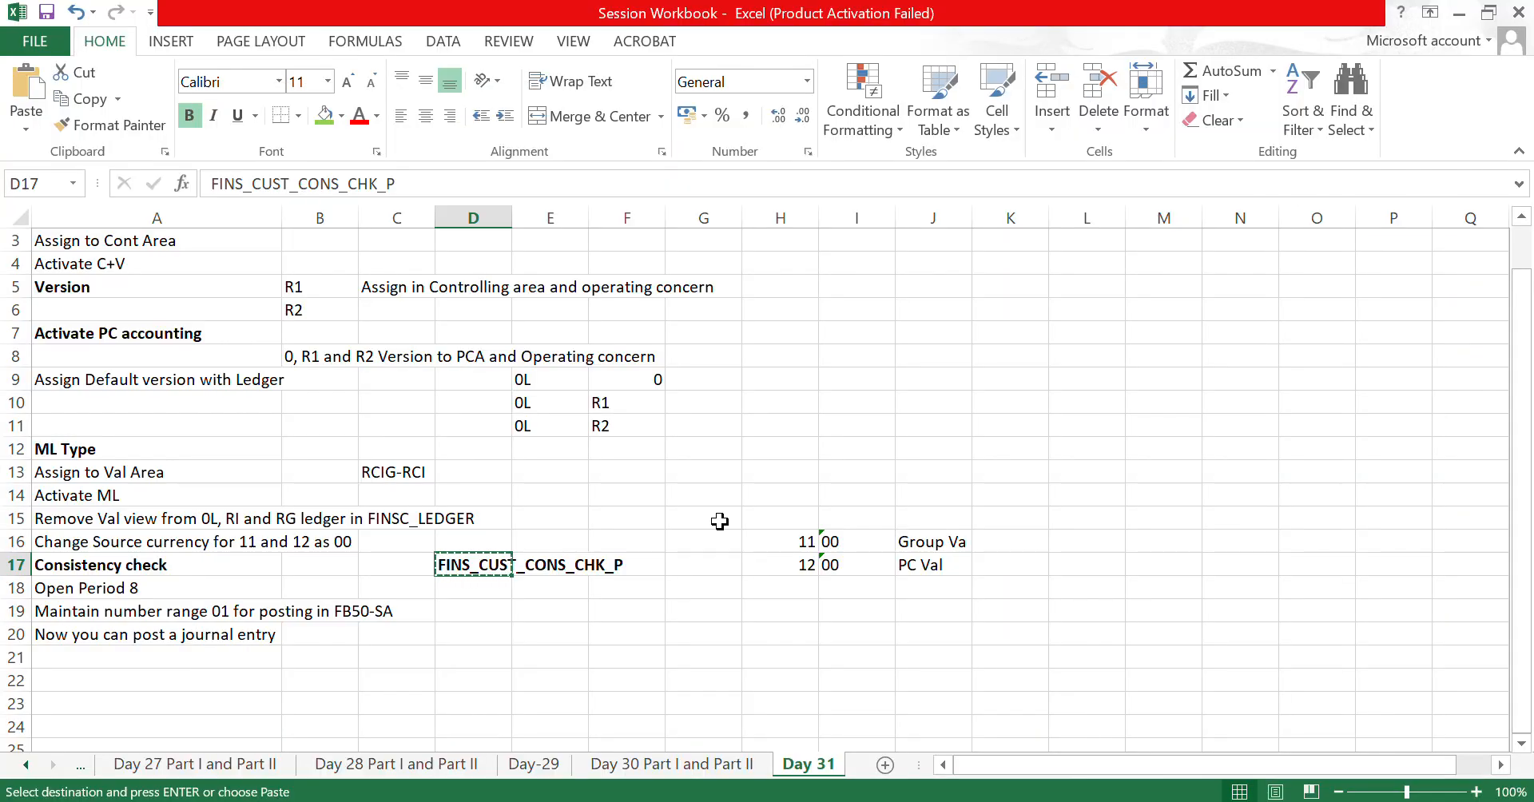
key("Escape")
key("Left")
key("Left")
key("Left")
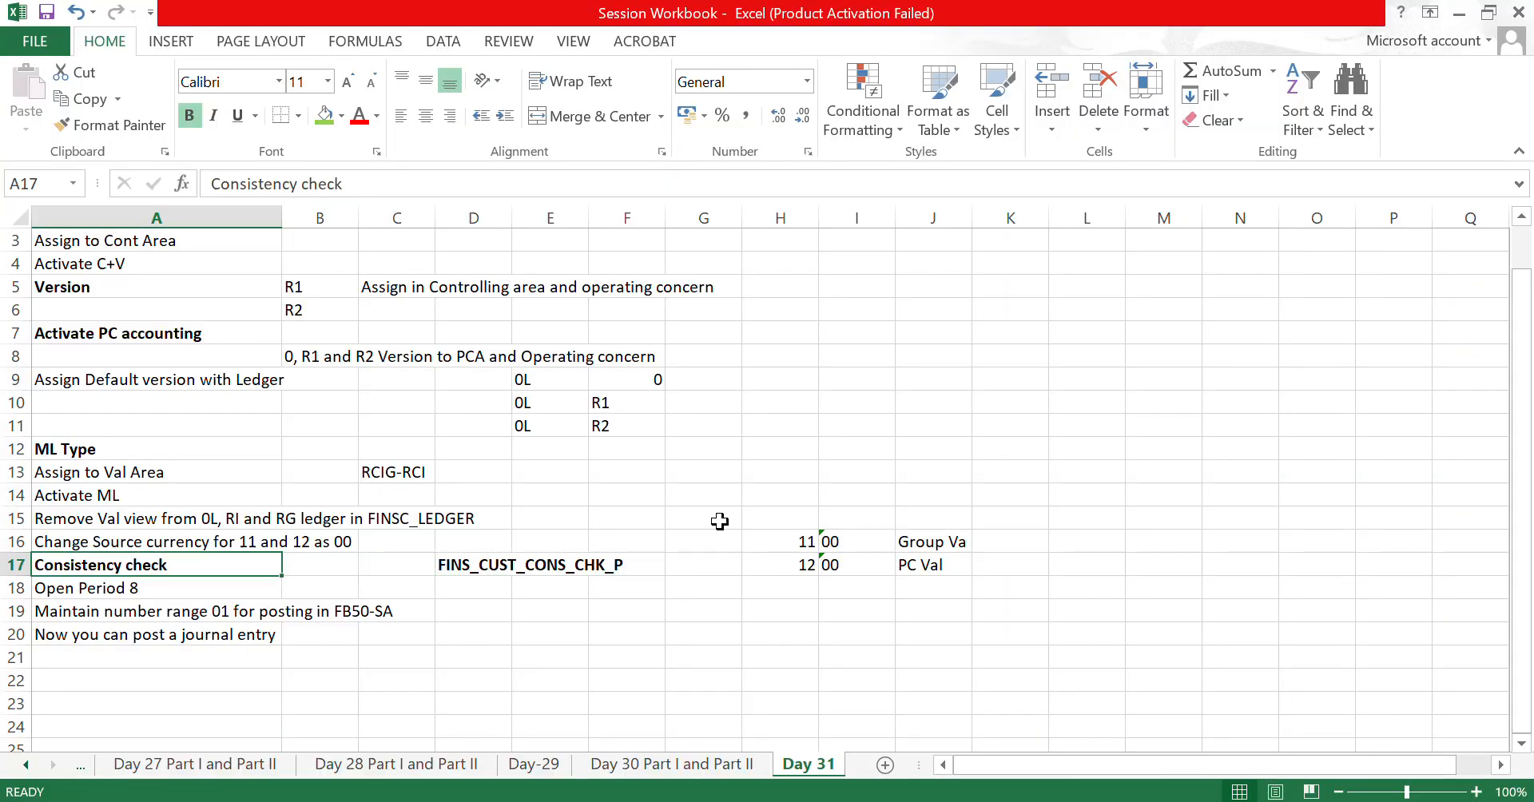
key("Down")
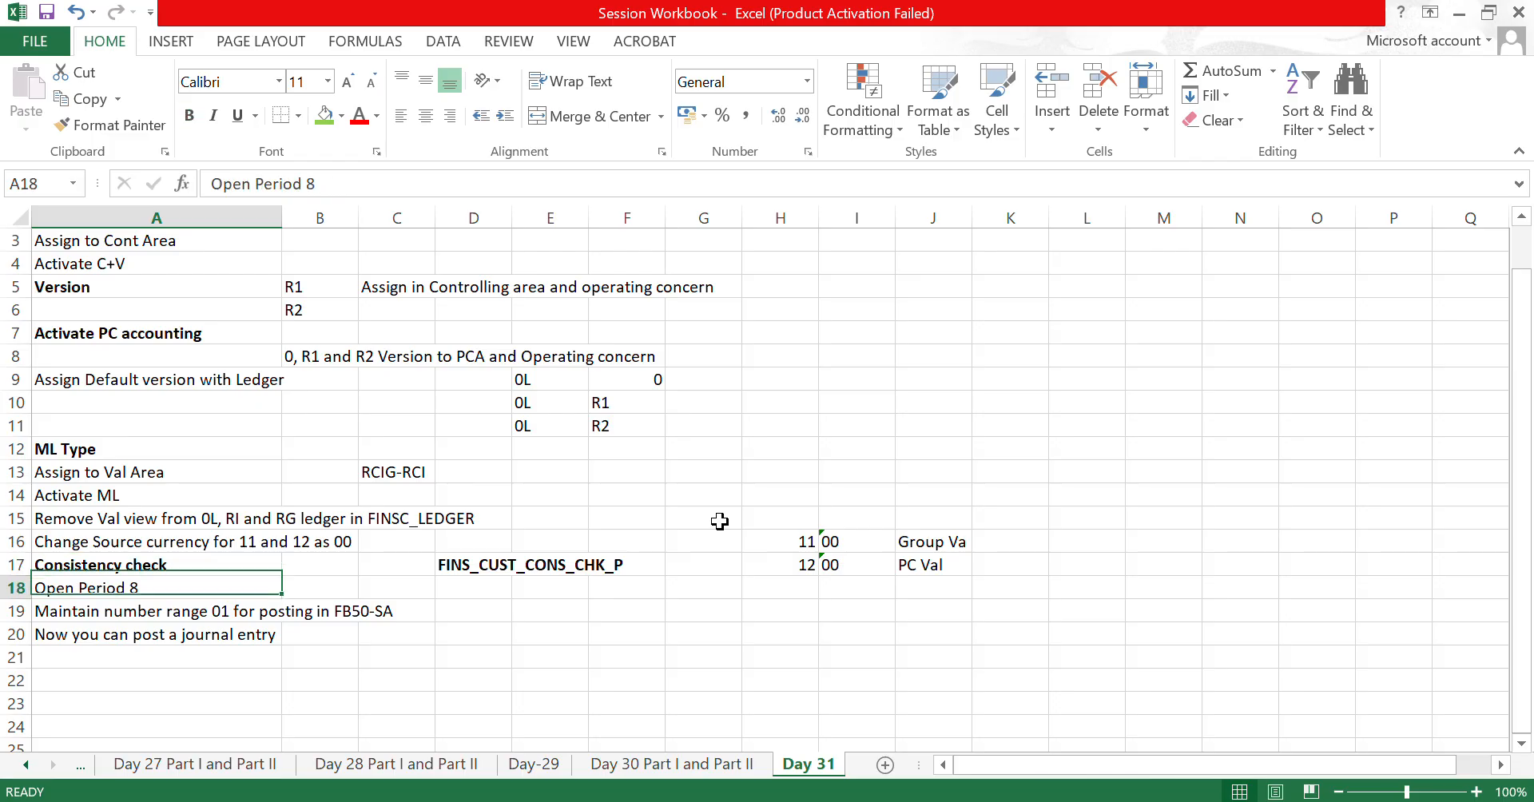
key("shift+Down")
key("shift+Down")
key("Down")
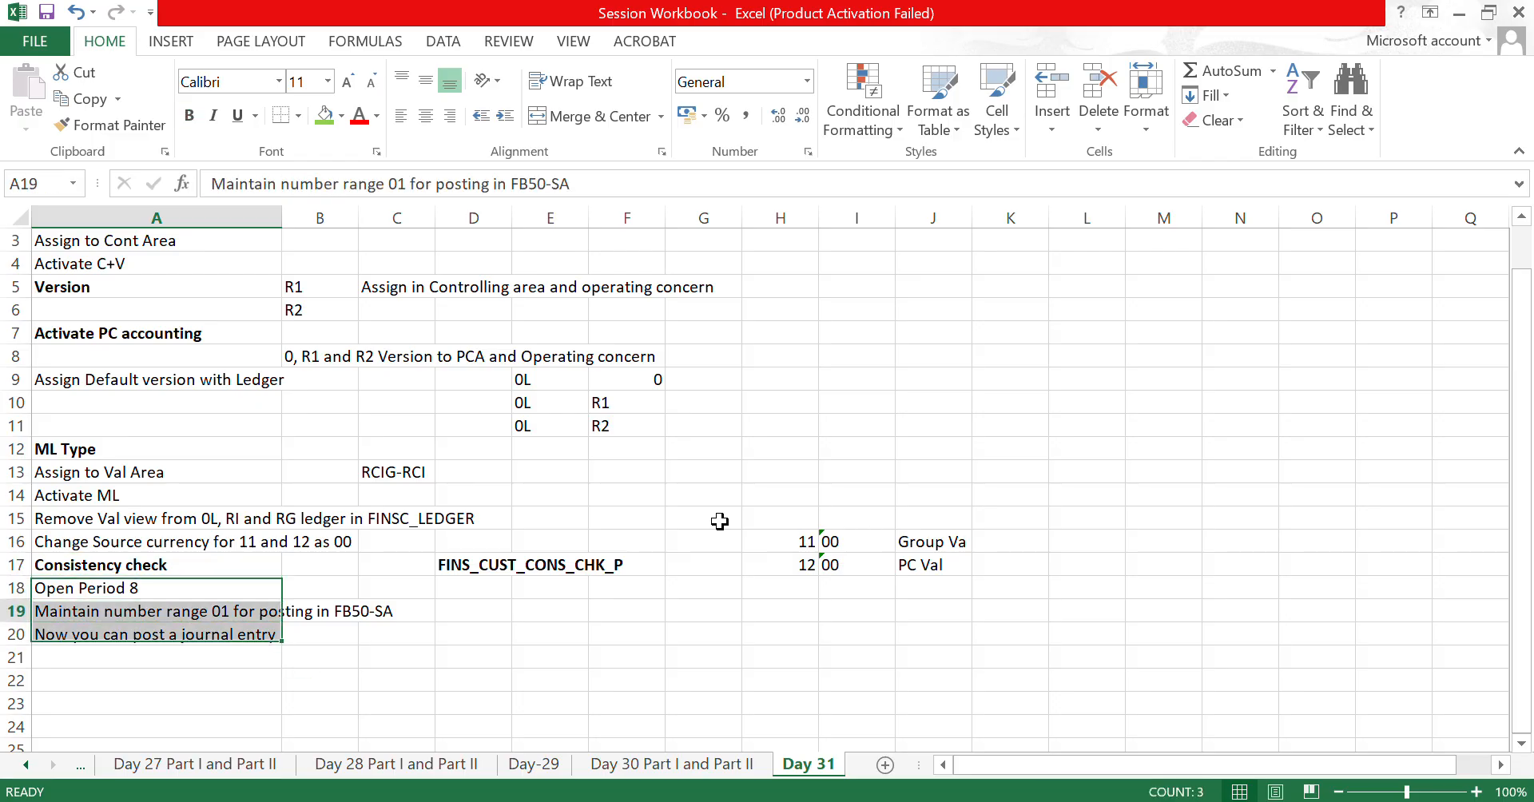
key("Up")
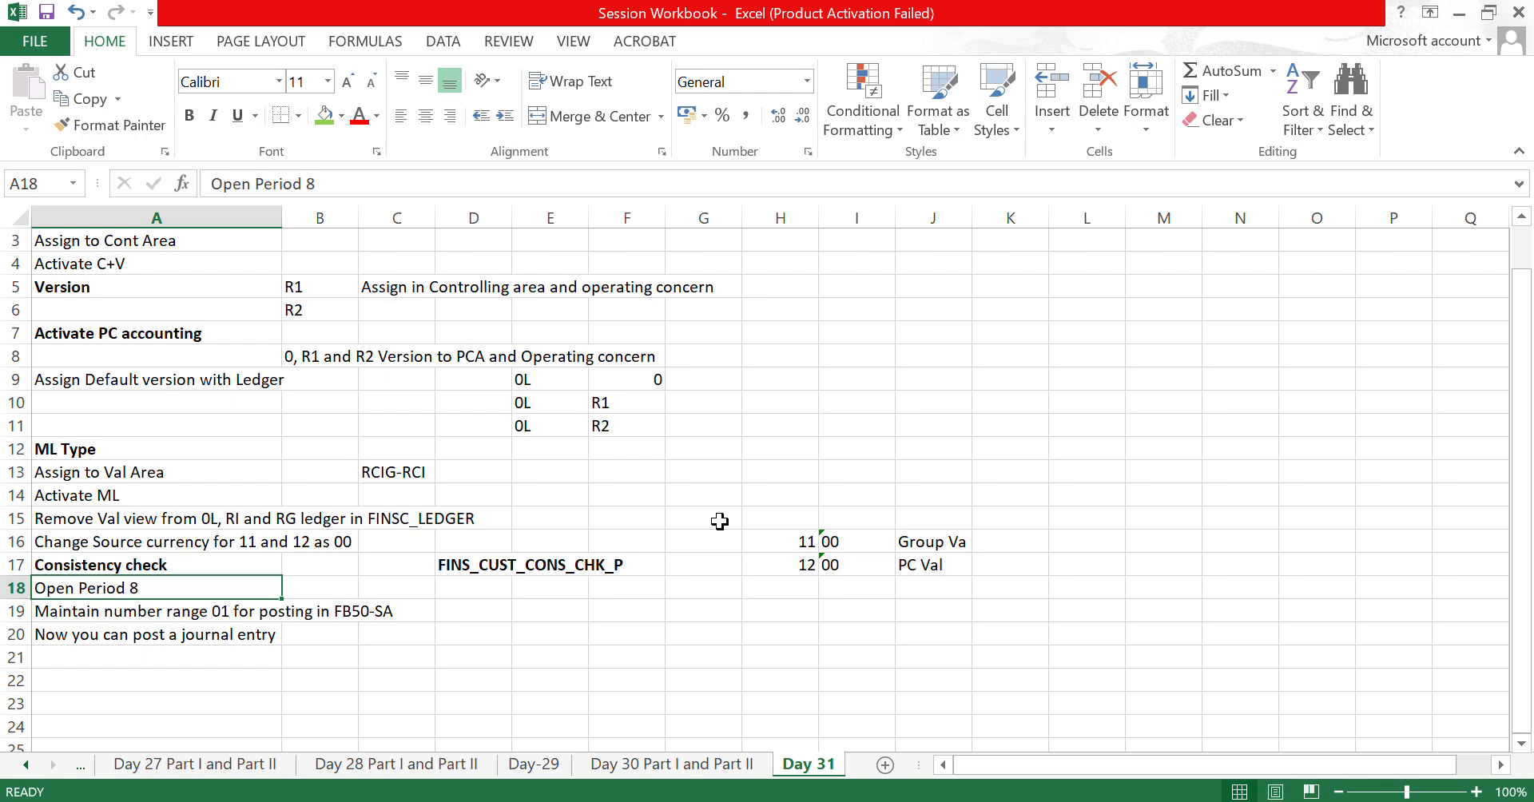
- Switch to SAP, open transaction OB52 for posting period variant RCIJ and check the first interval's end period
key("alt+Tab")
key("alt+Tab")
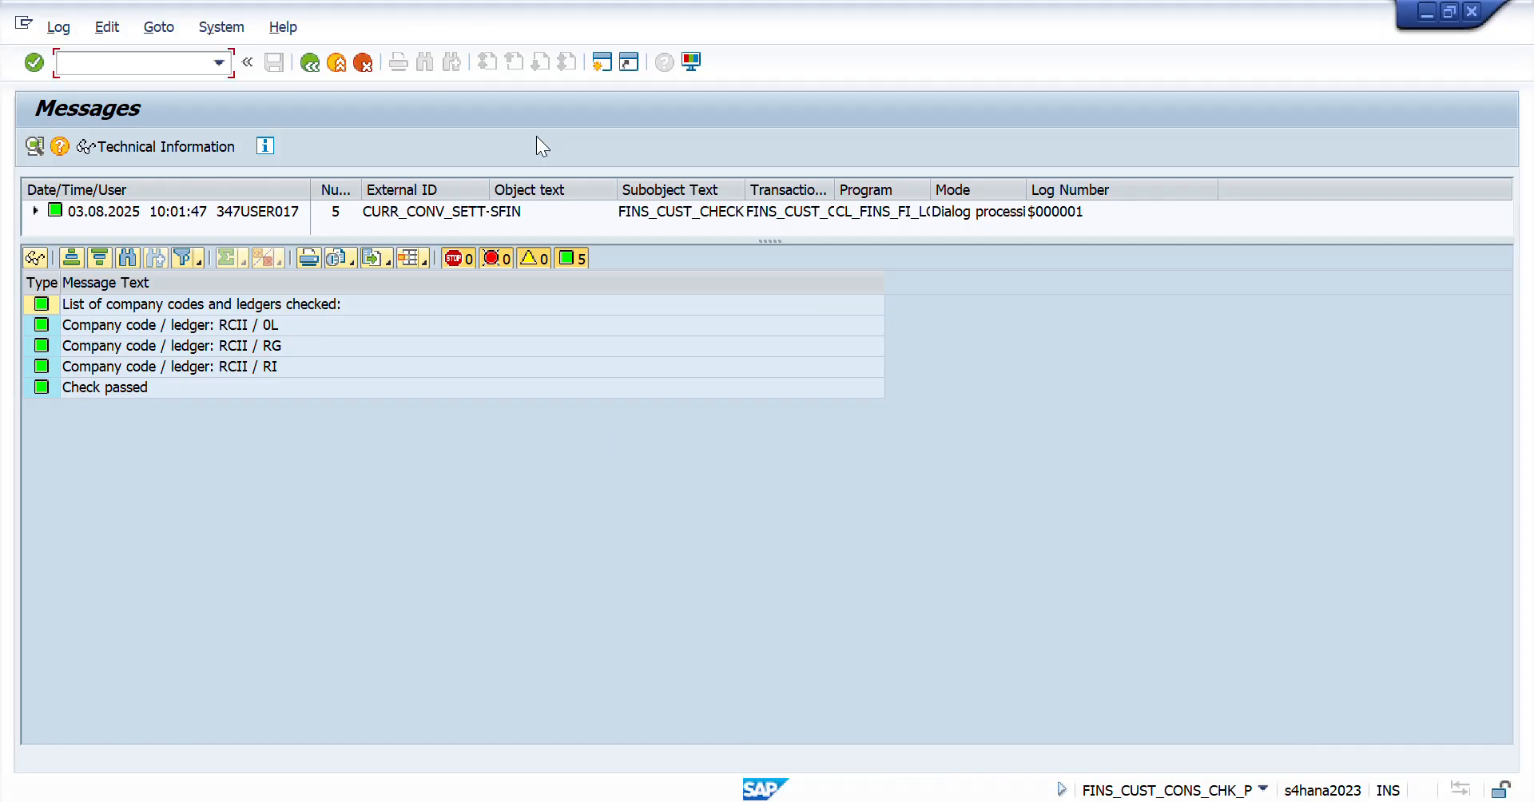
type("/nob")
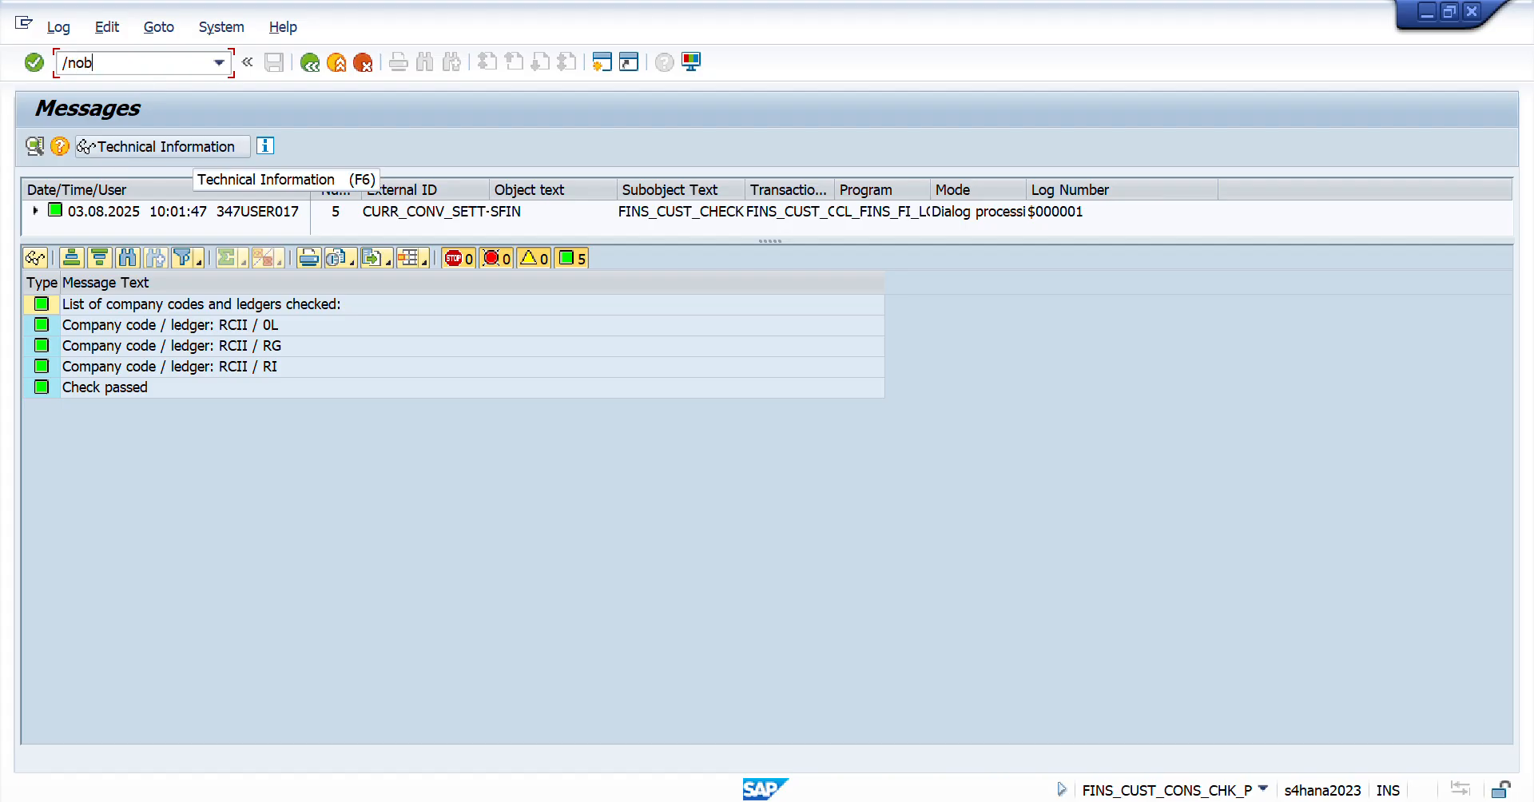
type("52")
key("Return")
type("rcij")
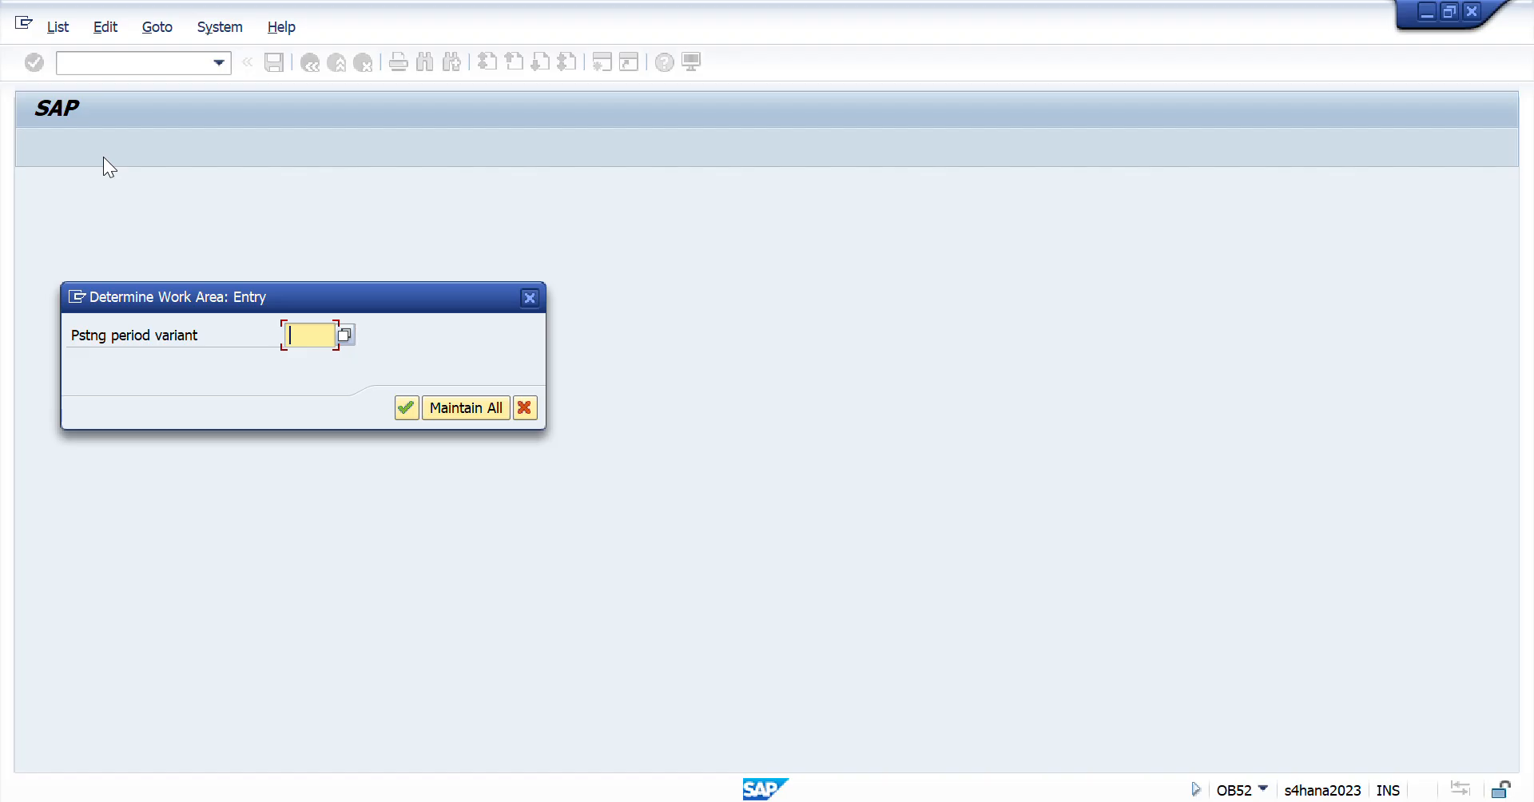
key("Return")
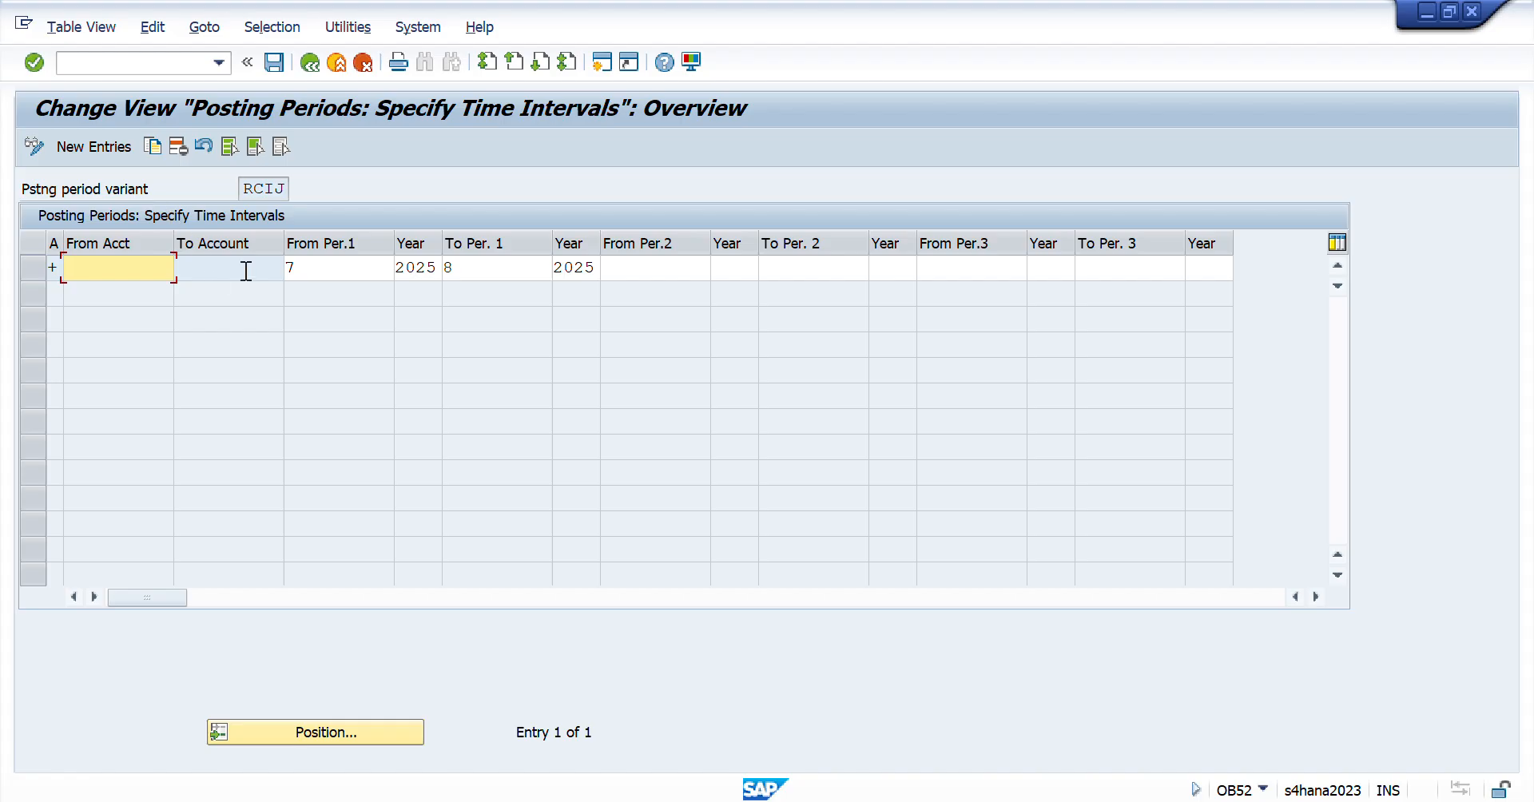
left_click(467, 271)
left_click_drag(467, 271, 388, 267)
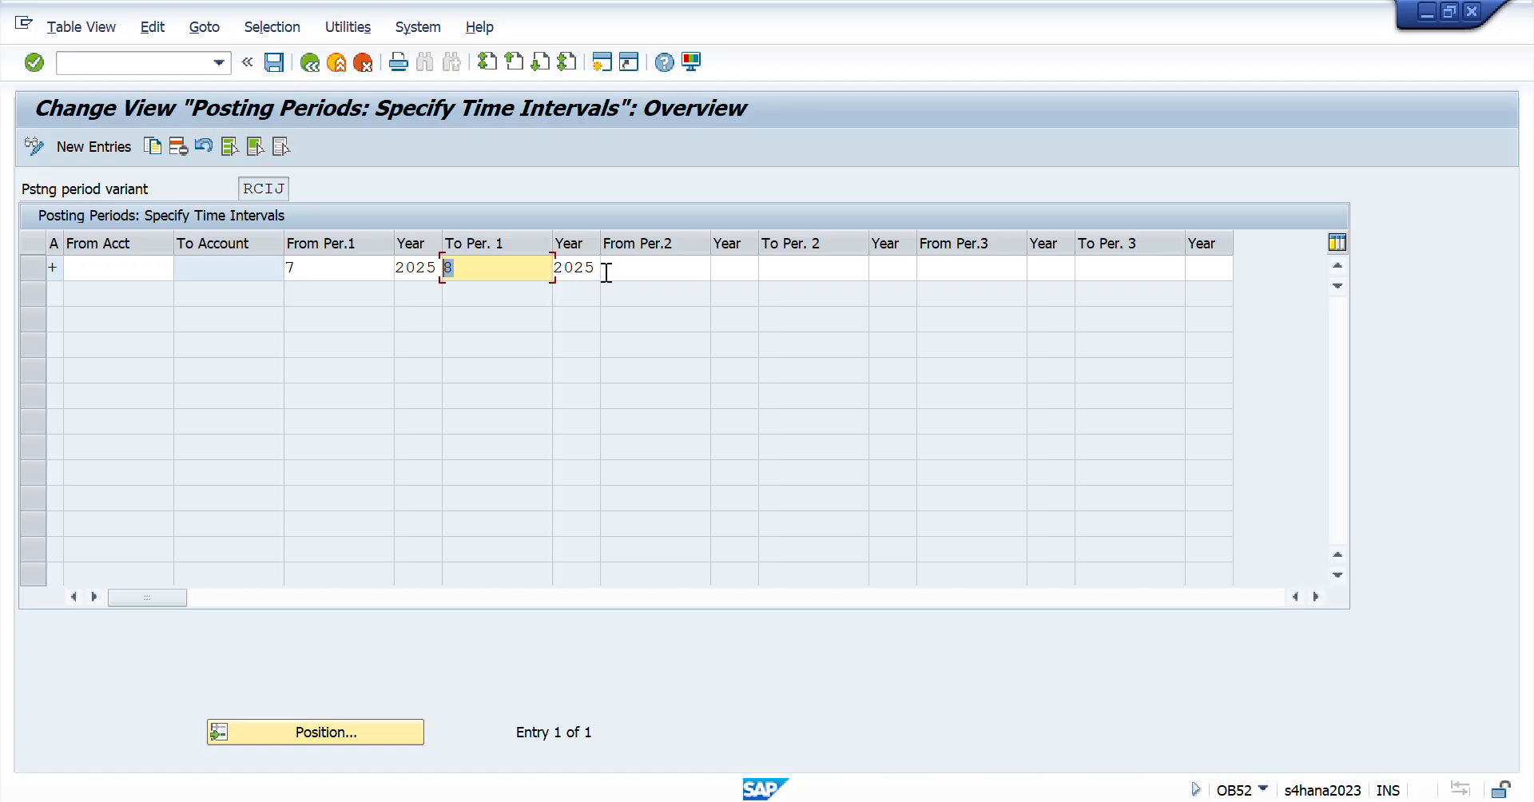
- Leave the posting periods view and switch to the Session Workbook in Excel to review the number range item in A19
left_click(313, 64)
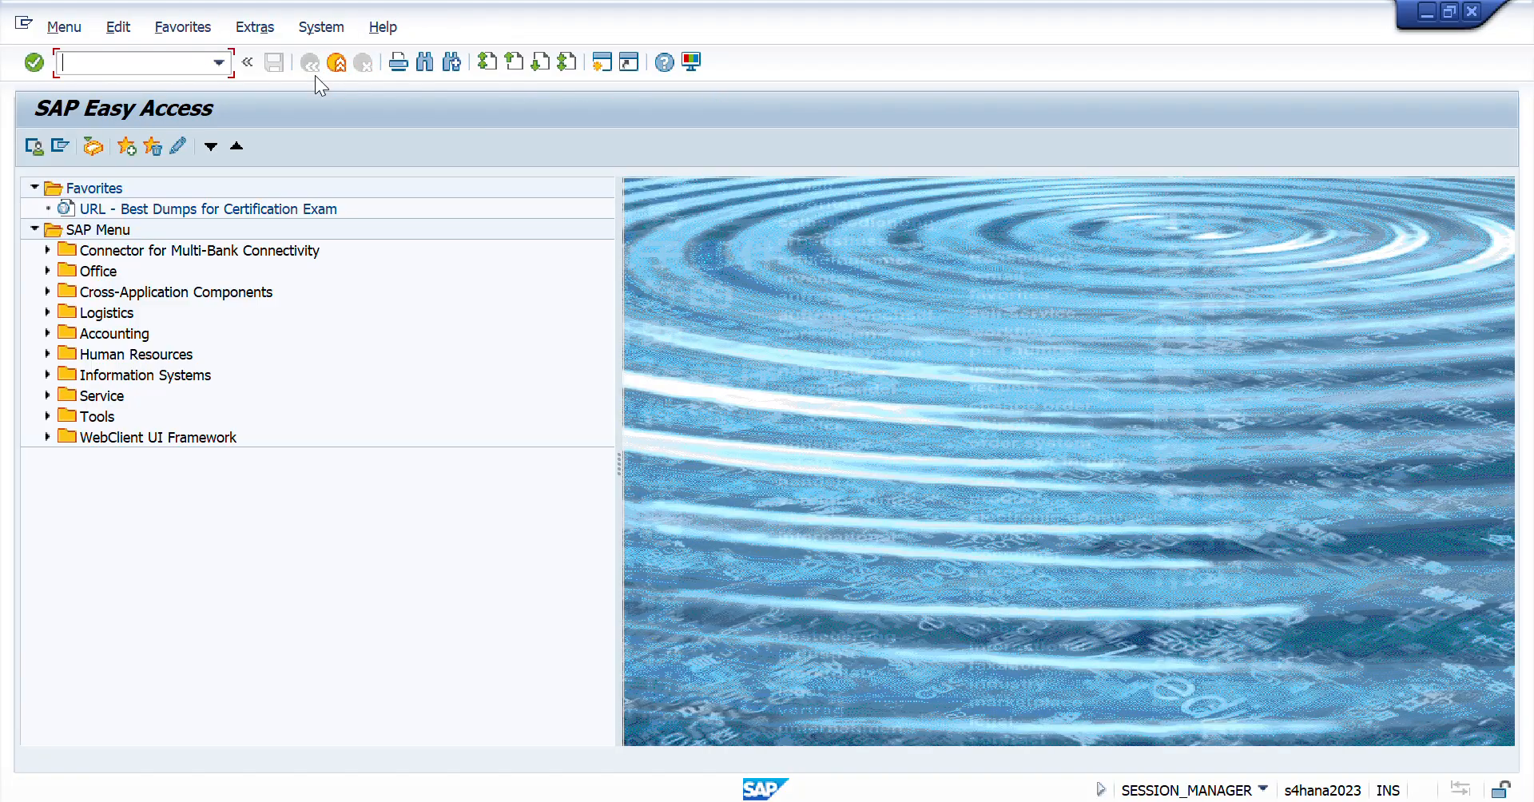
key("alt+Tab")
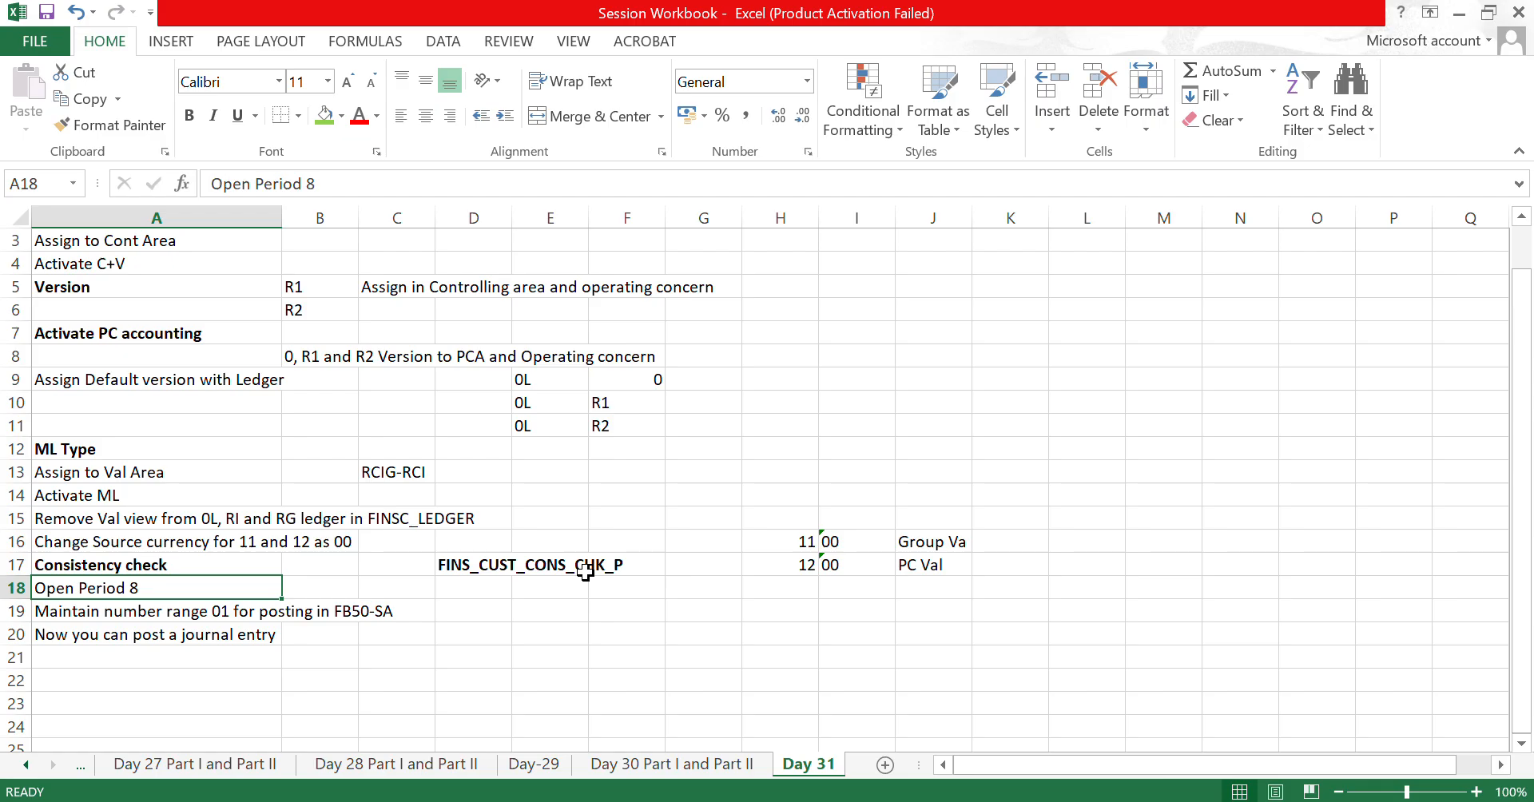
key("Down")
key("shift+Right")
key("shift+Right")
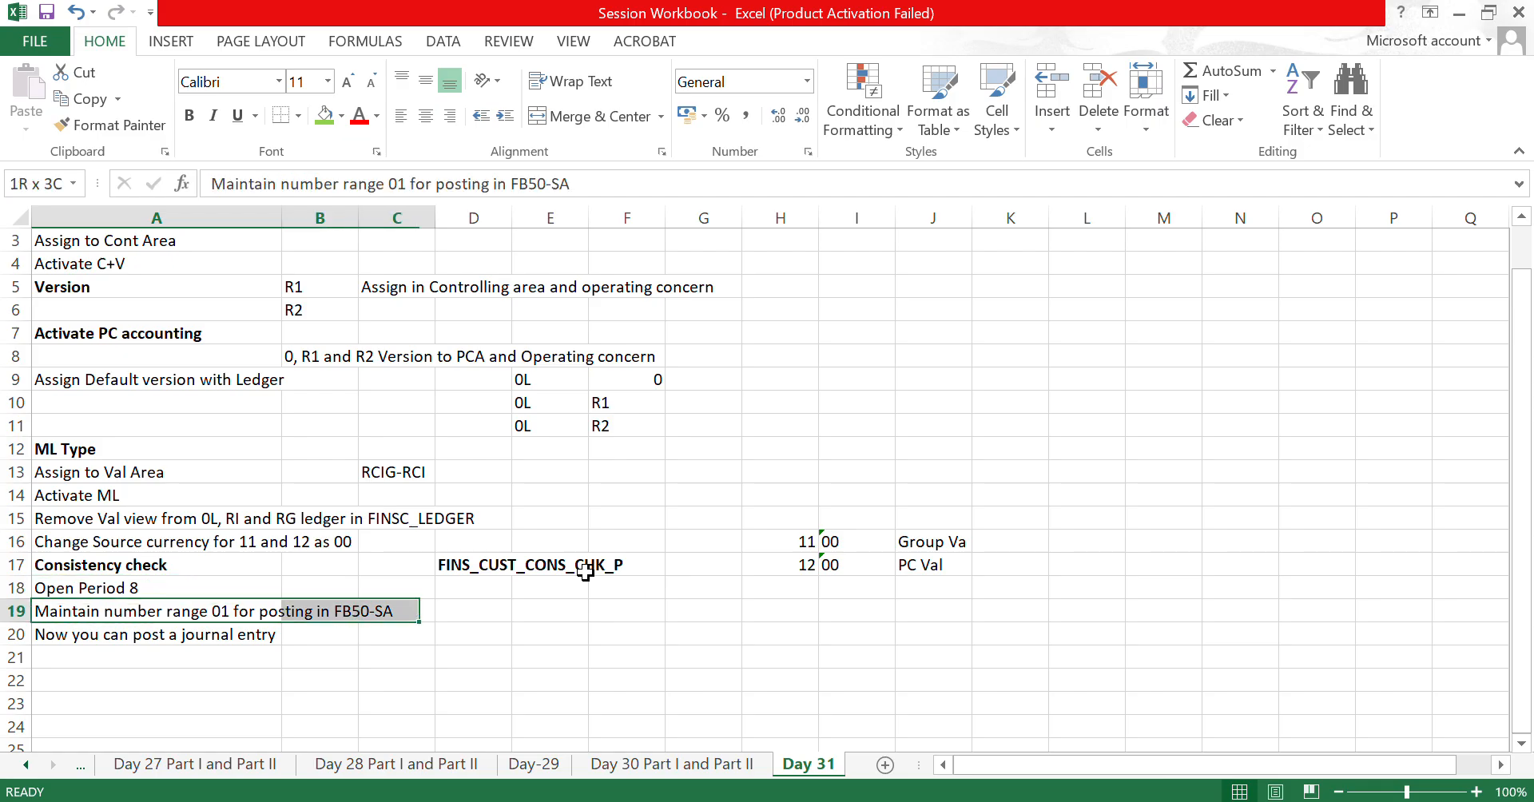
key("shift+Left")
key("shift+Left")
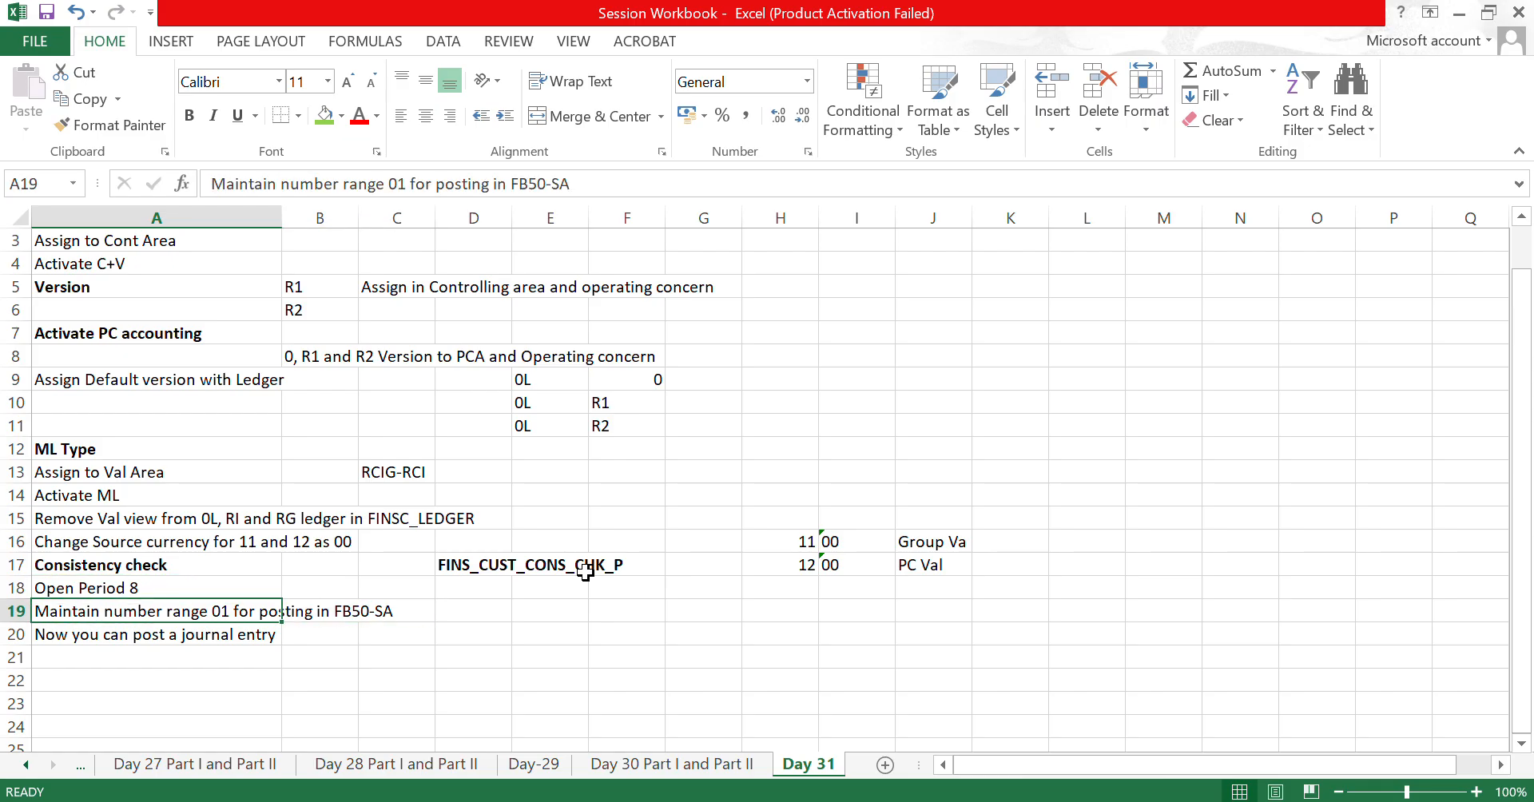
- Switch to SAP, start transaction FBN1 and open the accounting document number range intervals of company code RCII in change mode
key("alt+Tab")
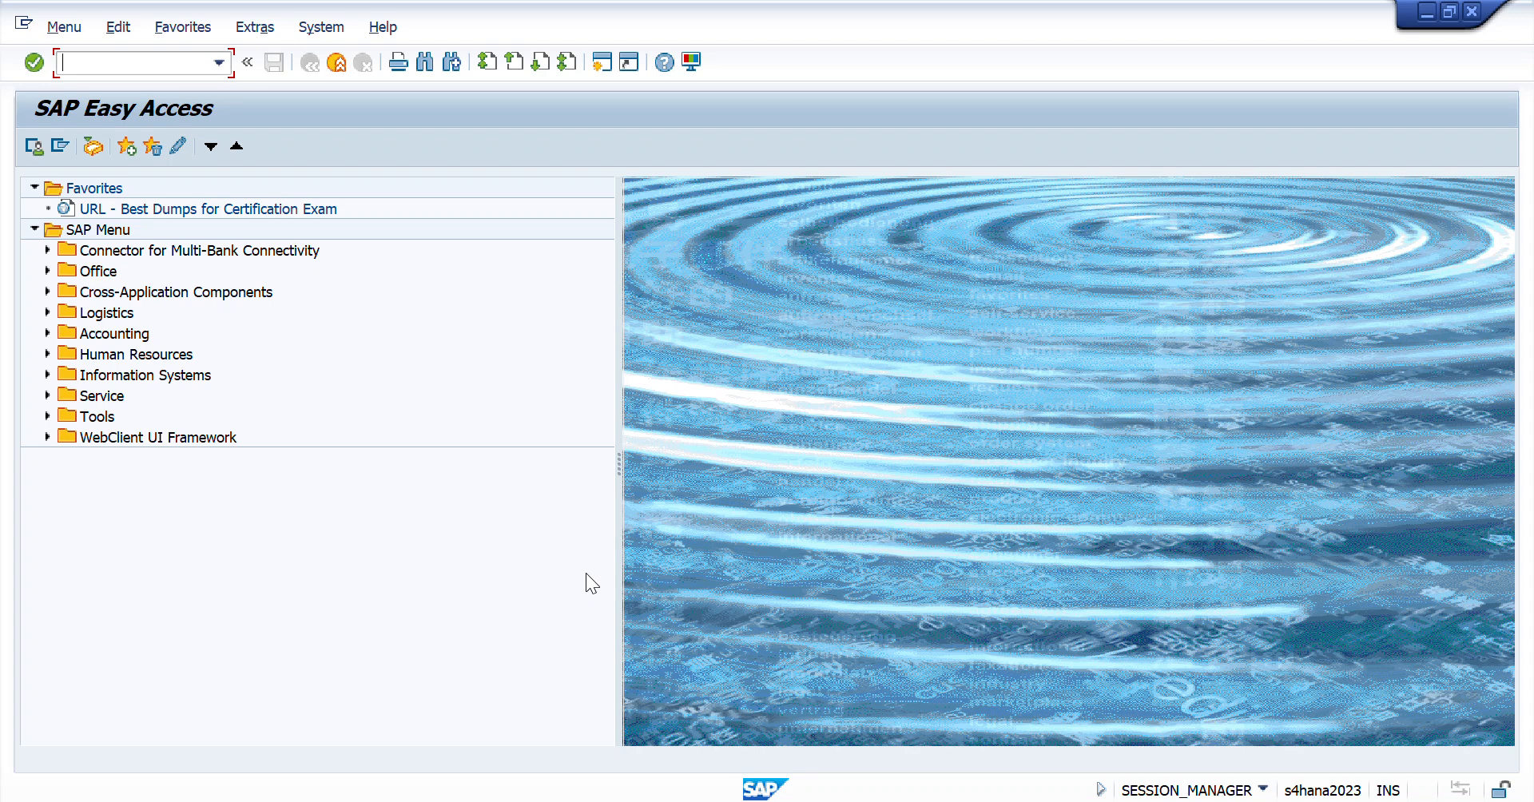
type("fbn1")
key("Return")
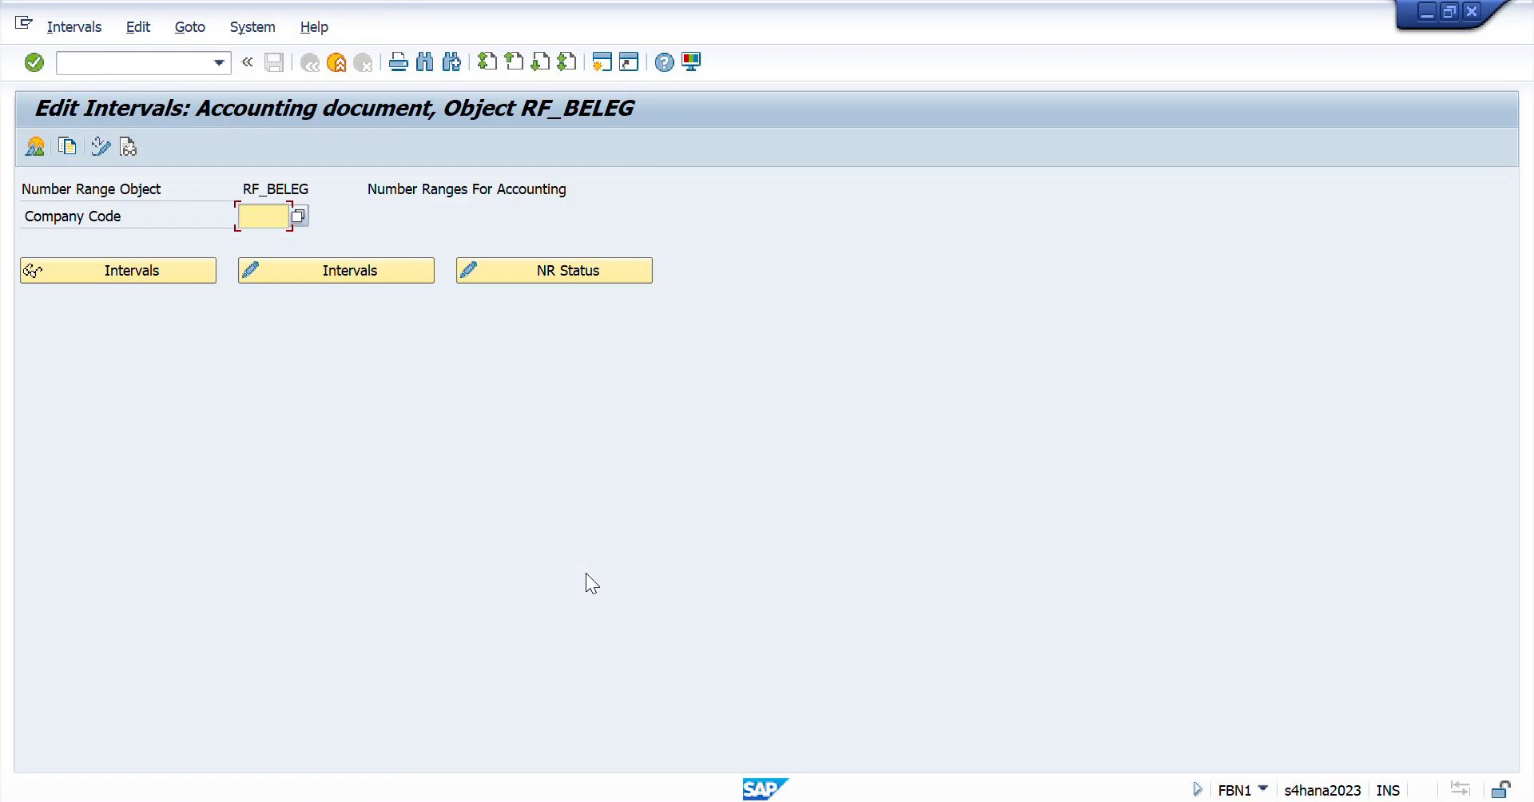
type("RCII")
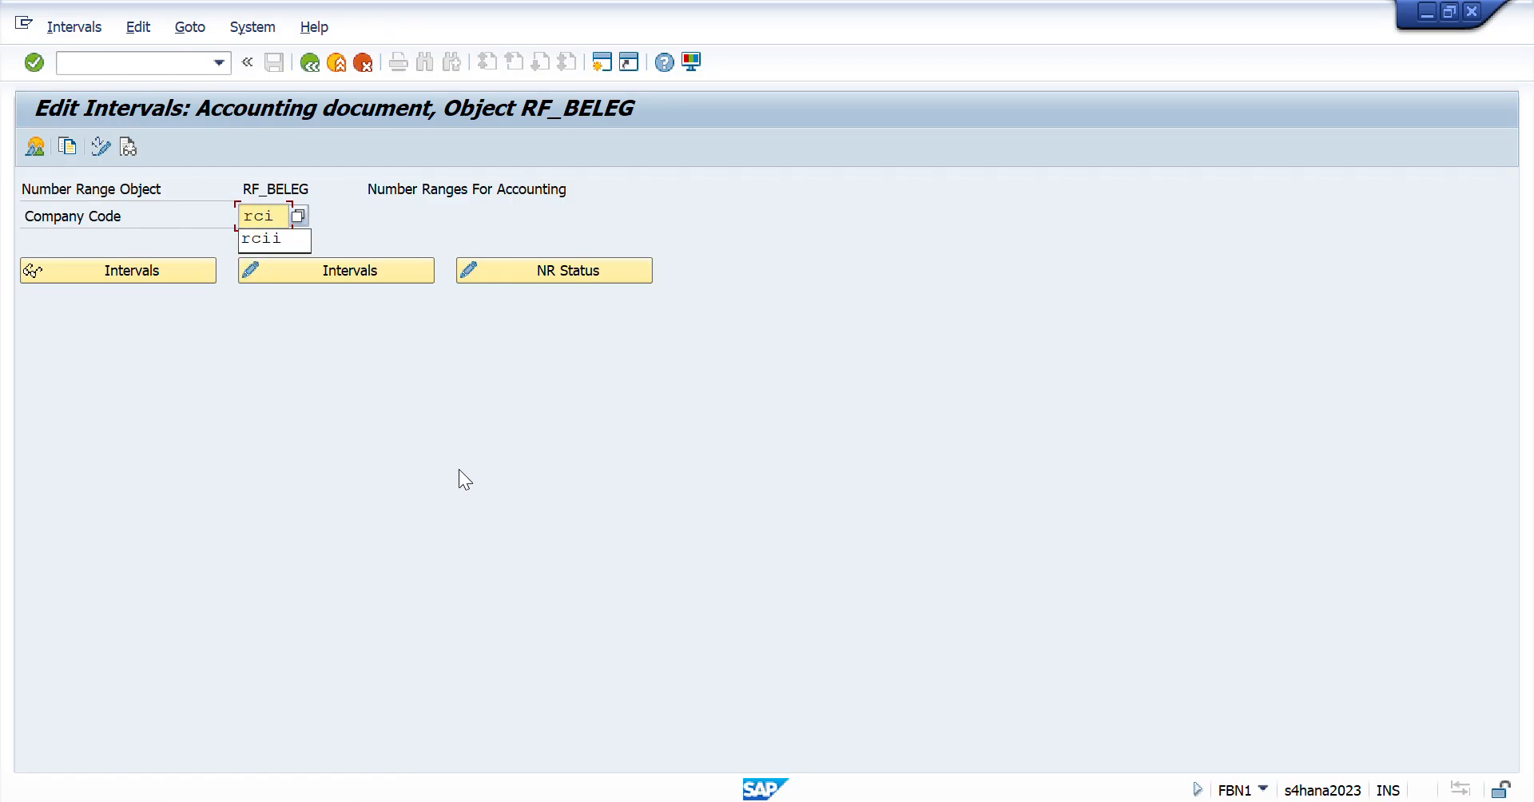
left_click(333, 268)
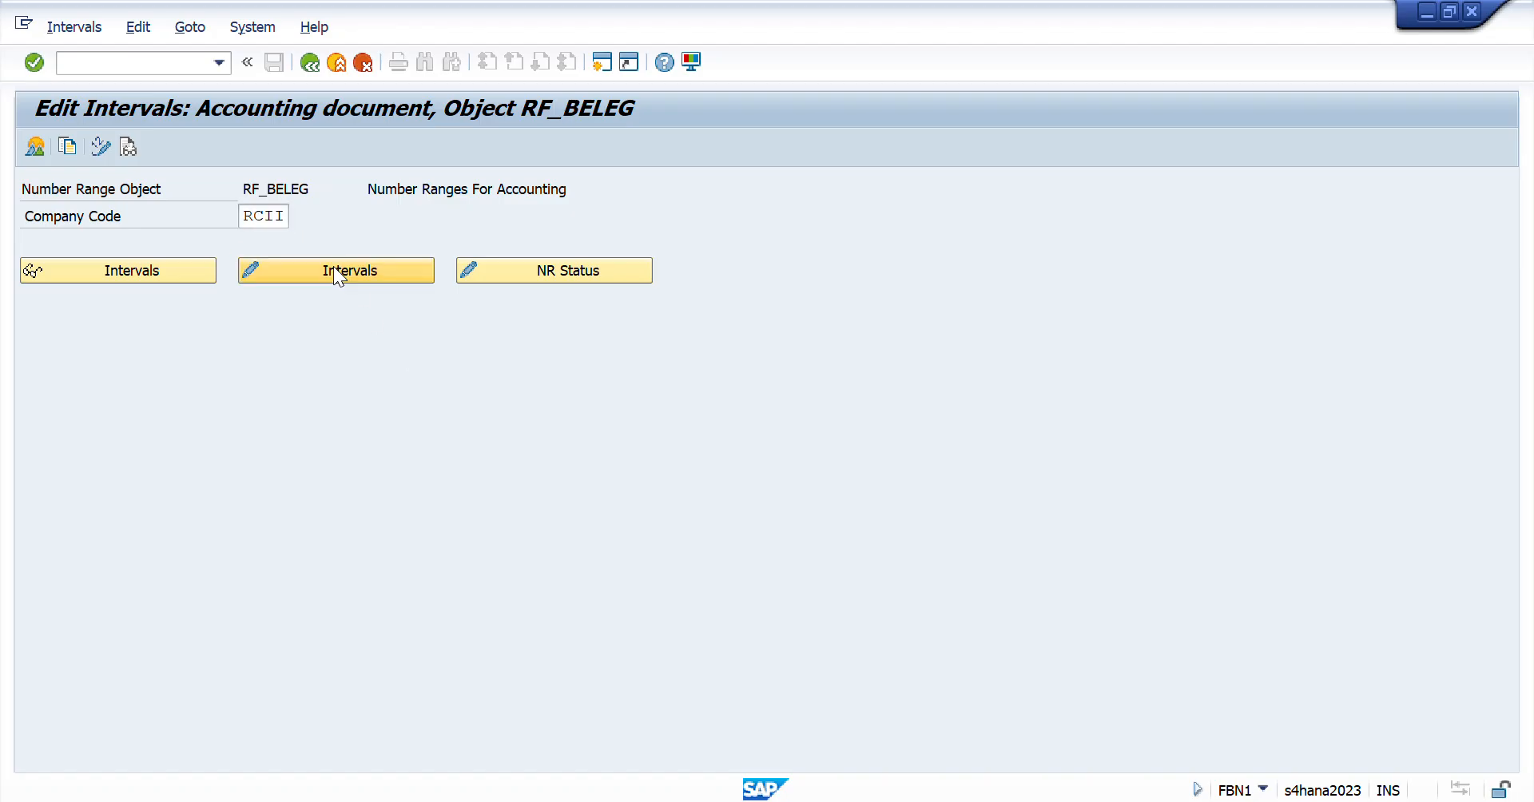
- Check the from and to numbers of number range 01 for company code RCII
left_click(92, 223)
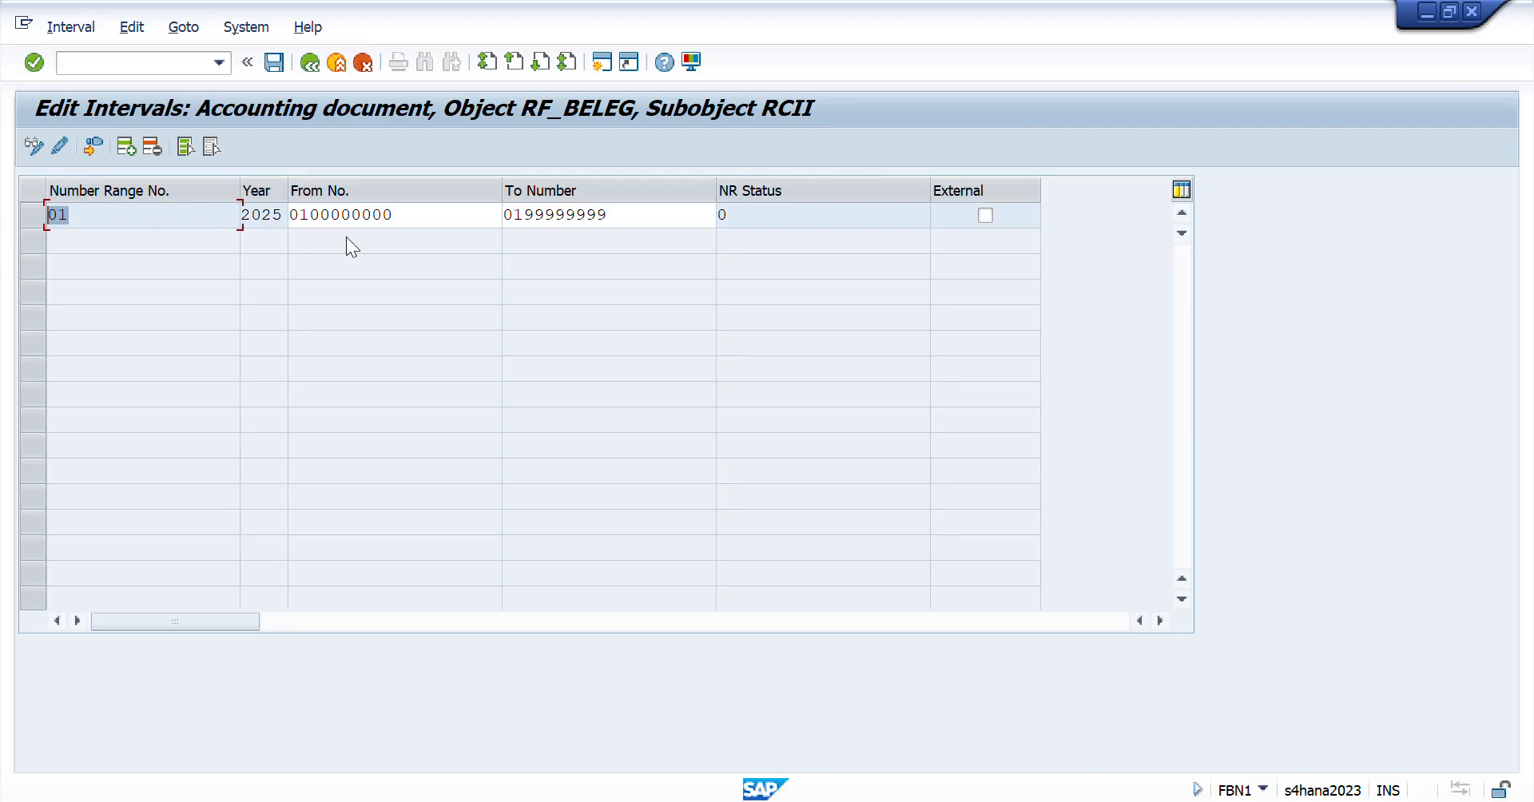
left_click(410, 214)
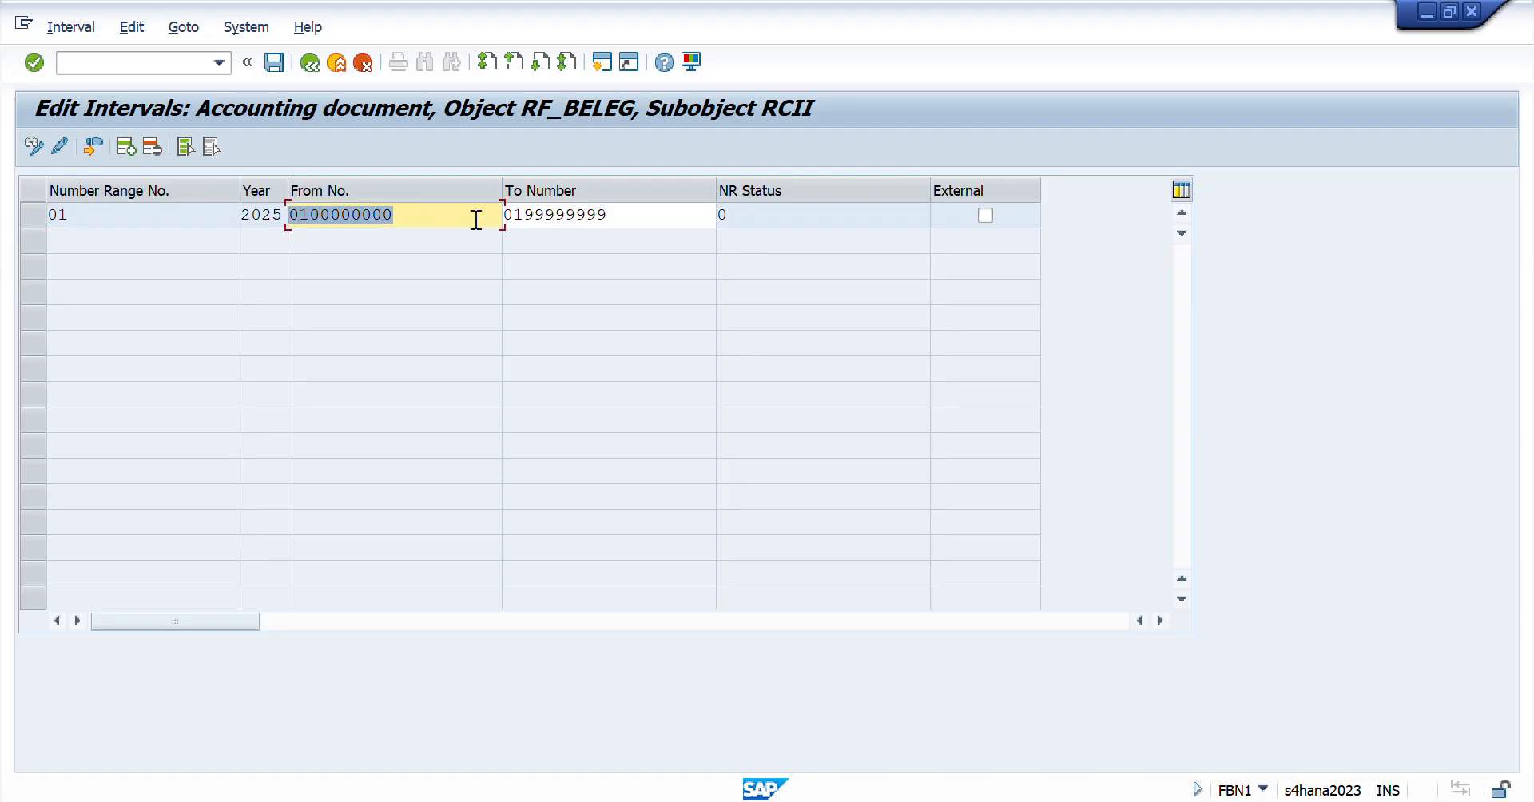
left_click(621, 214)
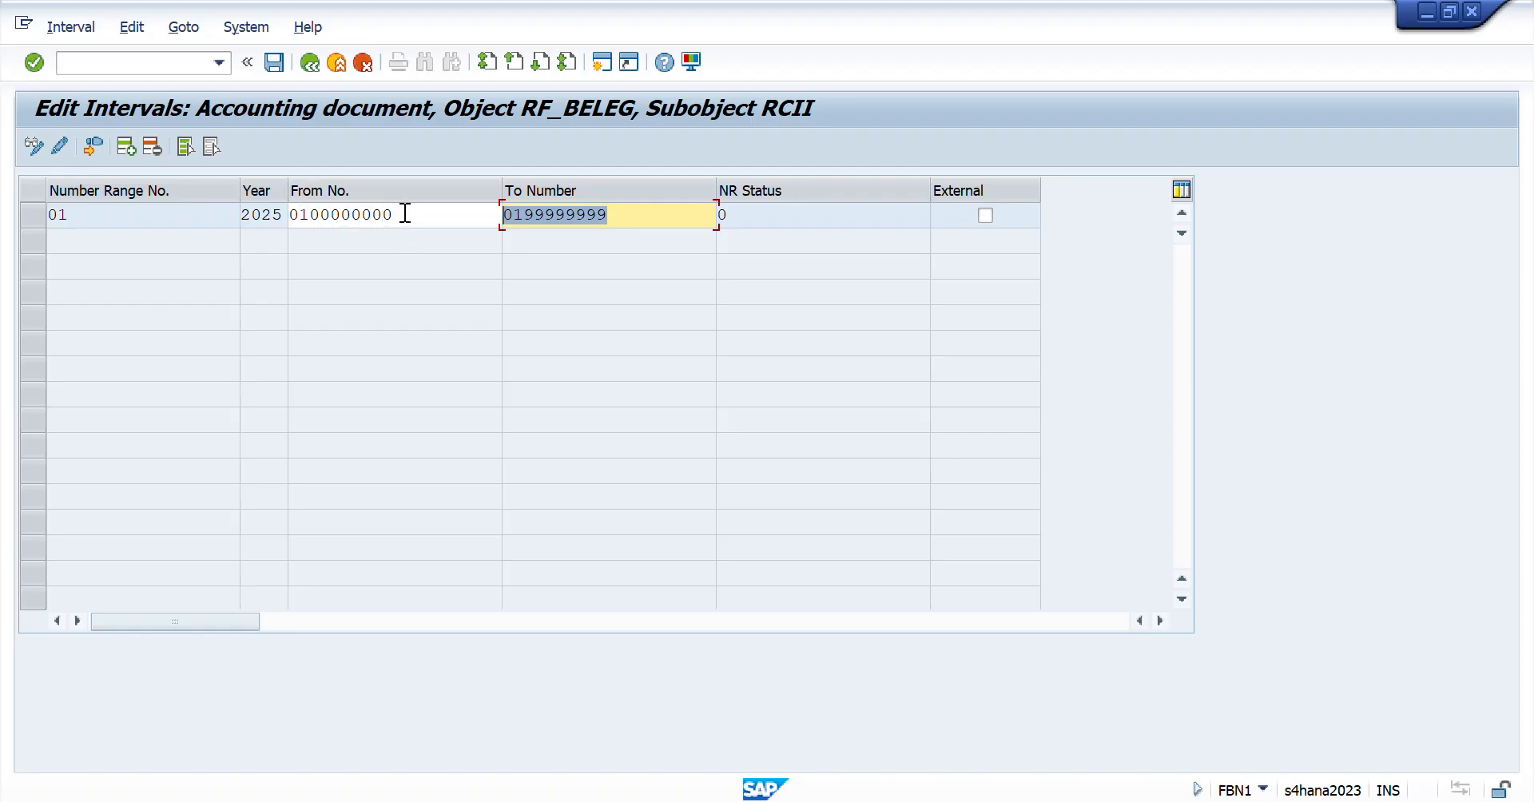
left_click(405, 213)
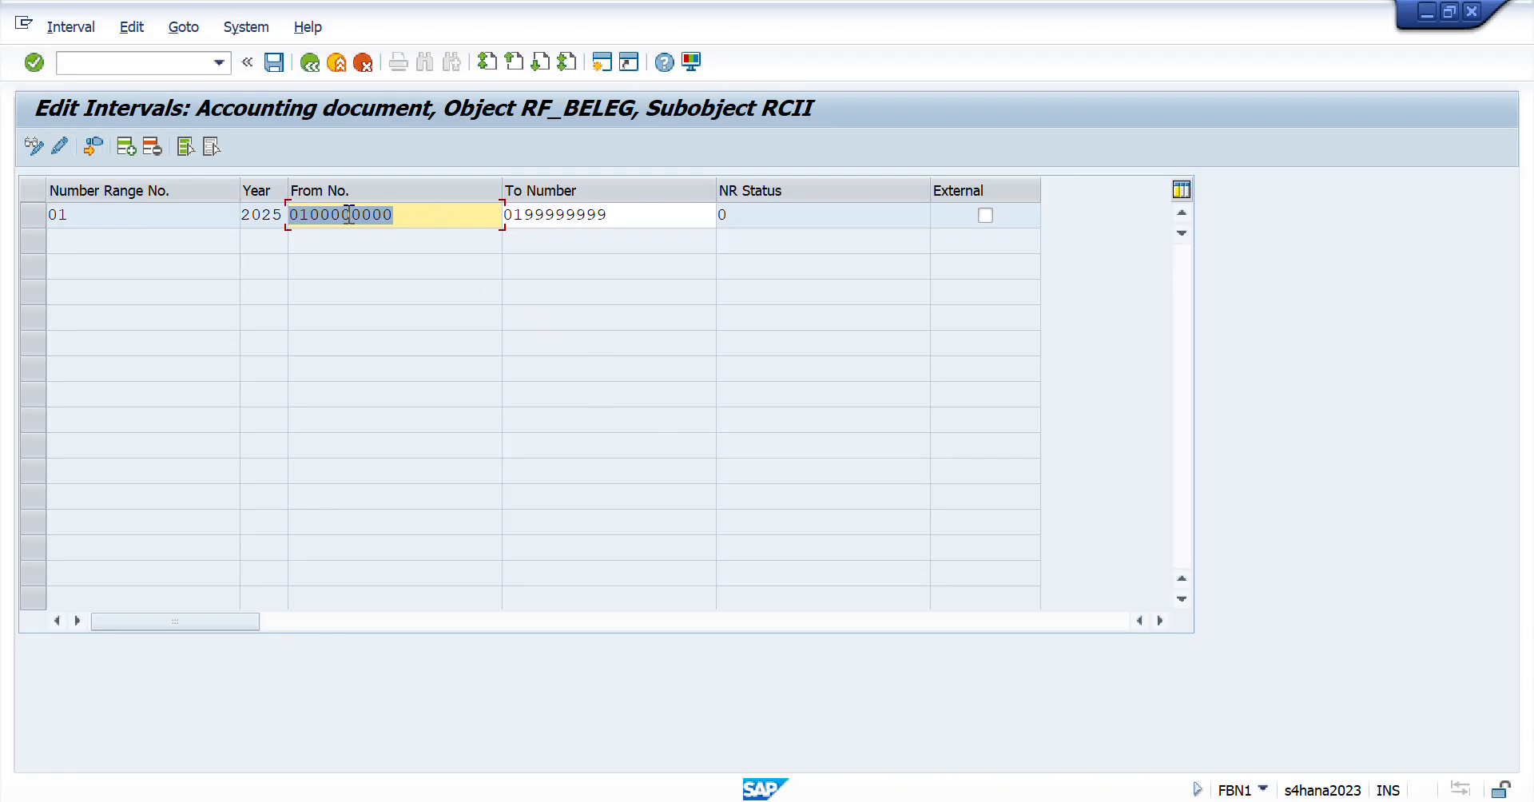
double_click(134, 223)
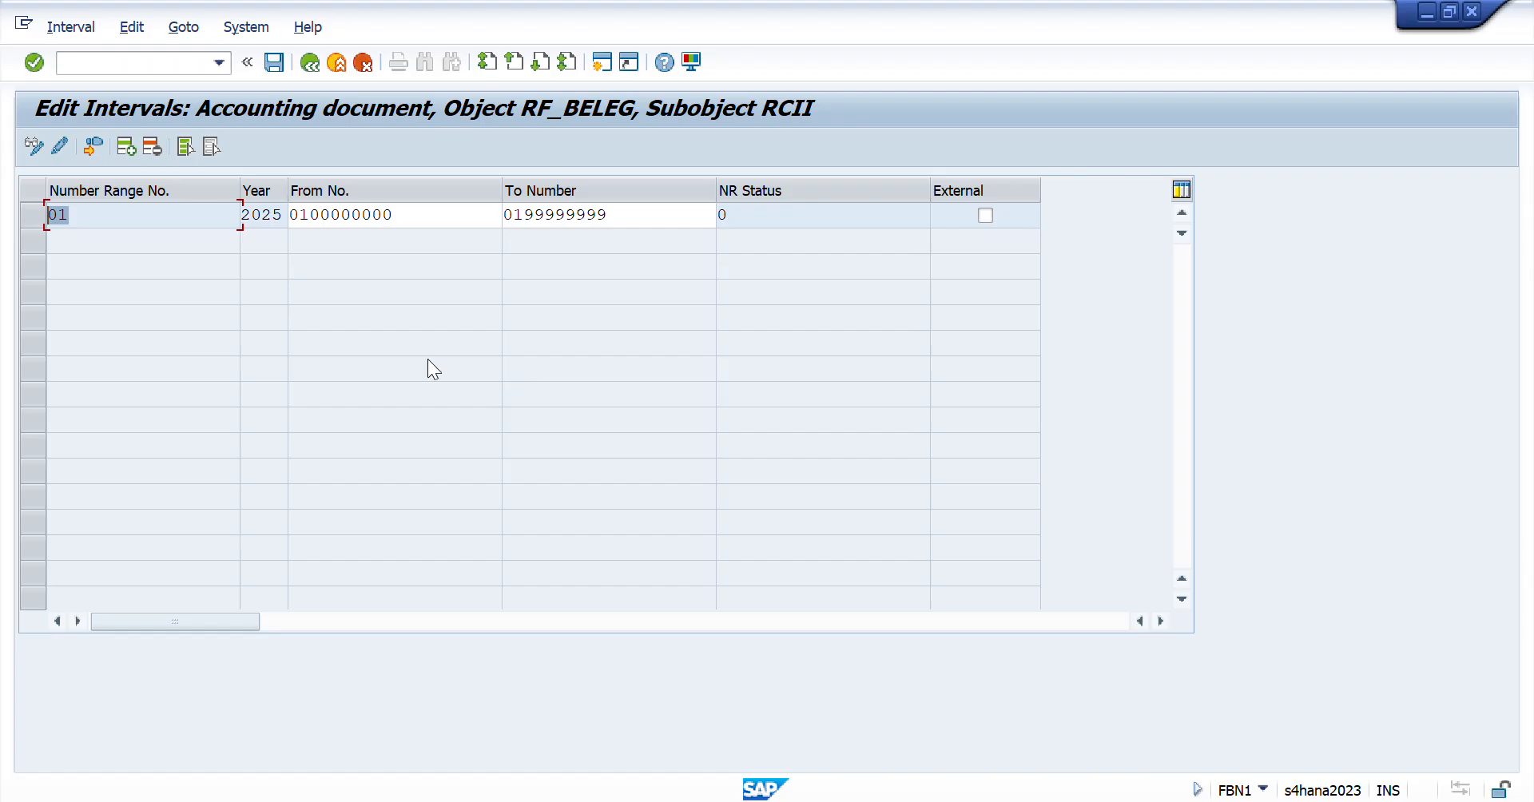
- Switch to the Session Workbook in Excel, make the journal entry item in A20 bold and return to cell A1
key("alt+Tab")
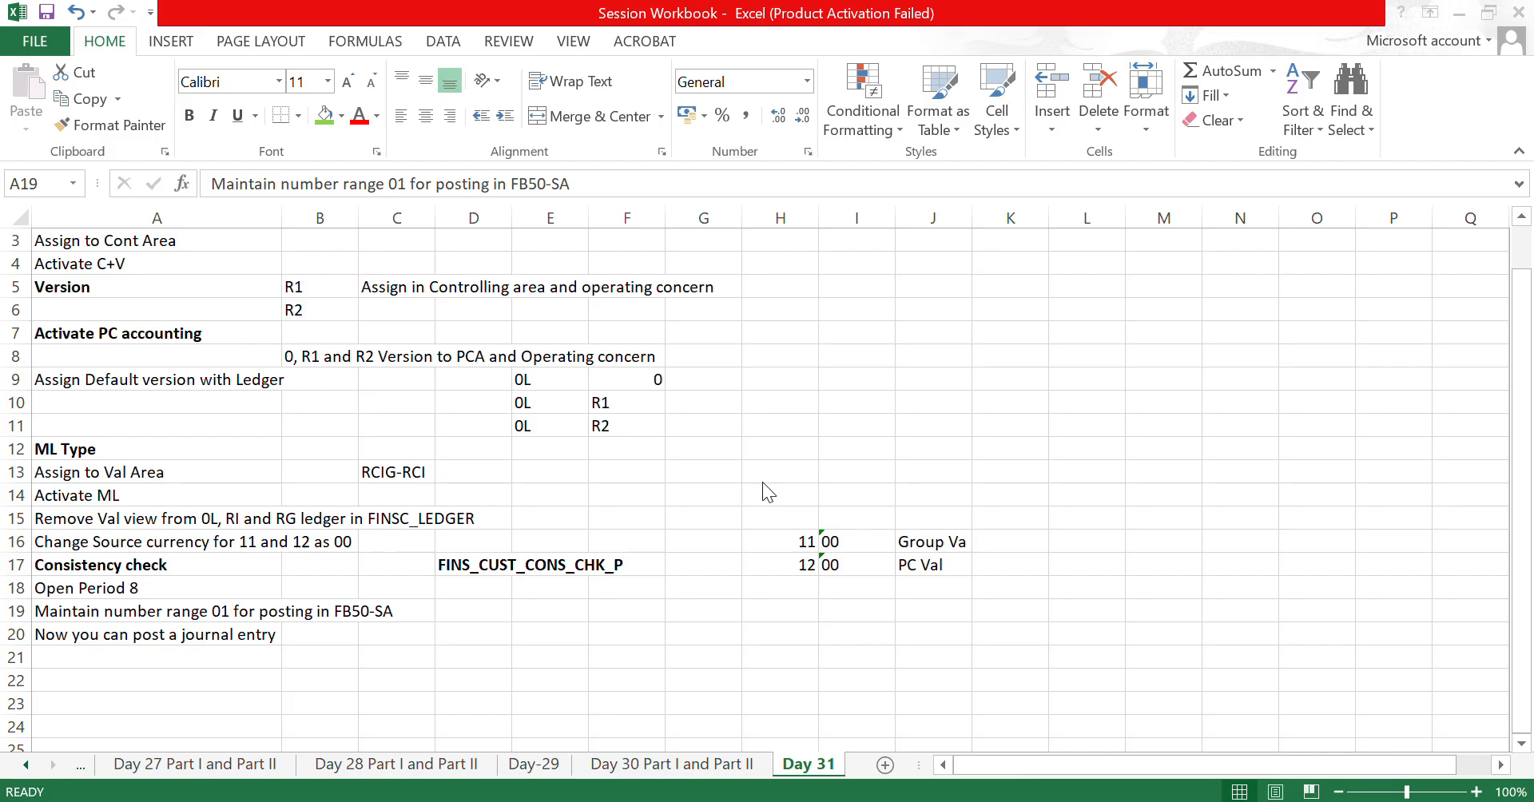
key("Down")
key("ctrl+b")
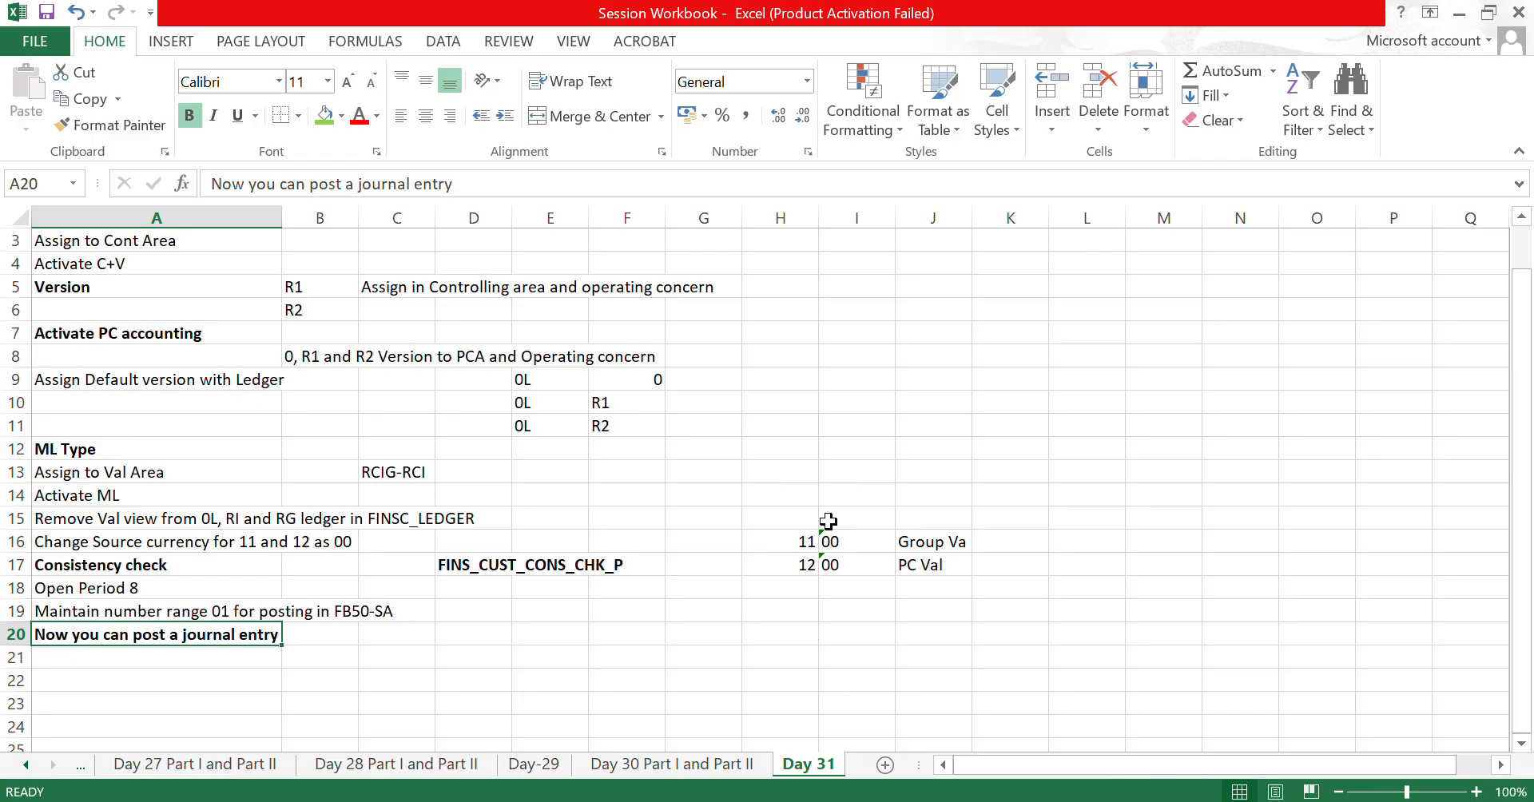
key("ctrl+Up")
key("ctrl+Up")
key("ctrl+Up")
key("ctrl+Up")
key("ctrl+Up")
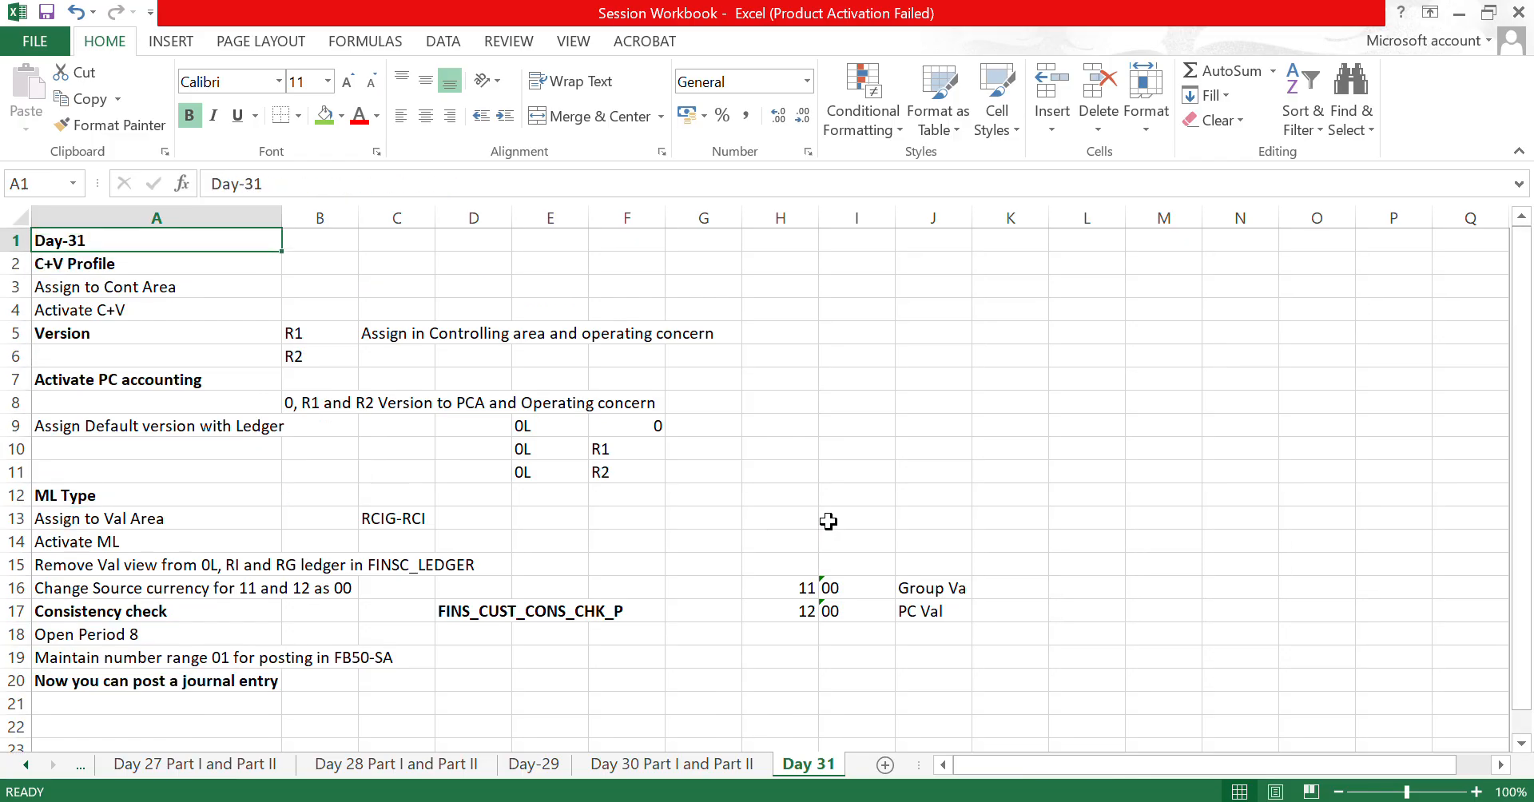